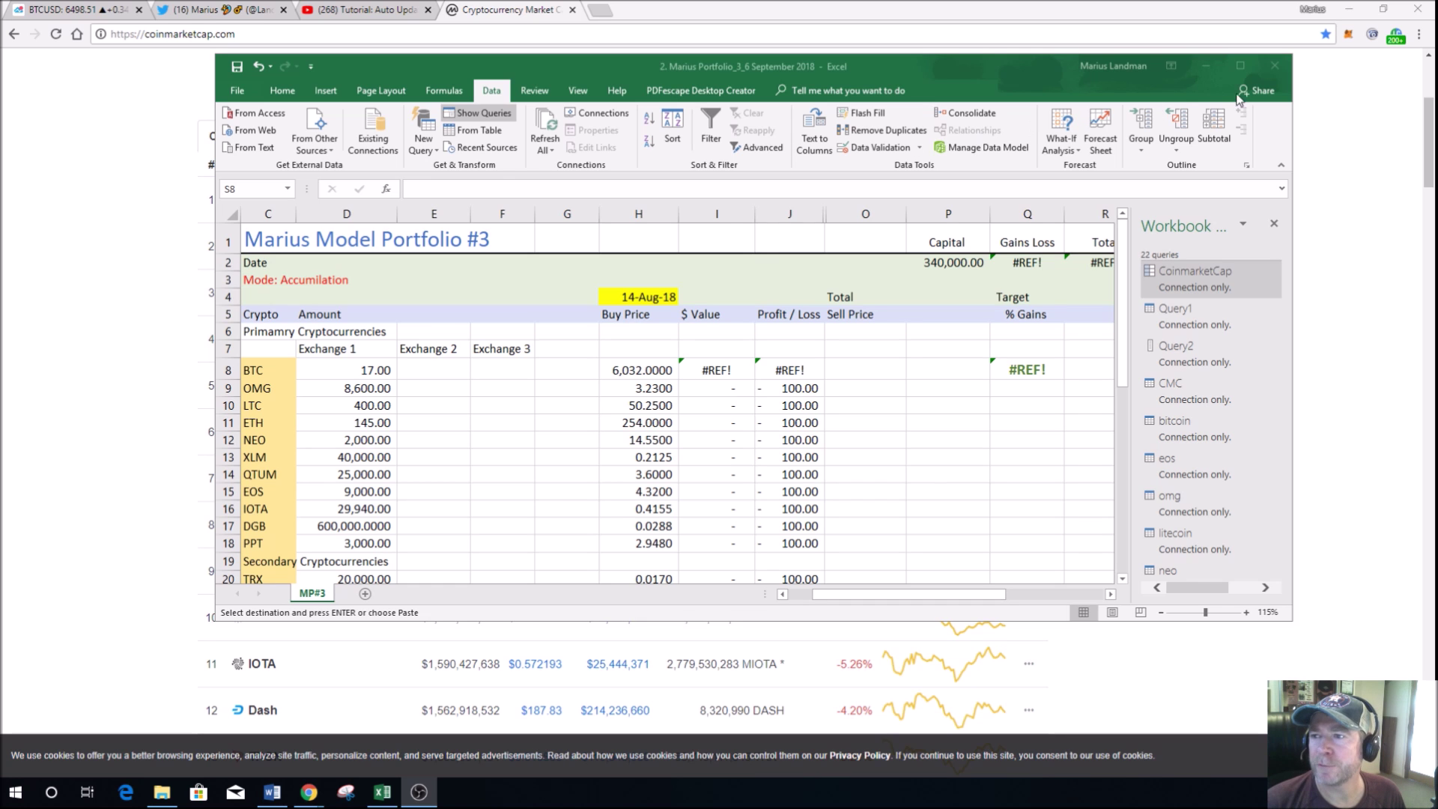
Step: Maximize the Excel window that holds the model portfolio workbook
click(1241, 66)
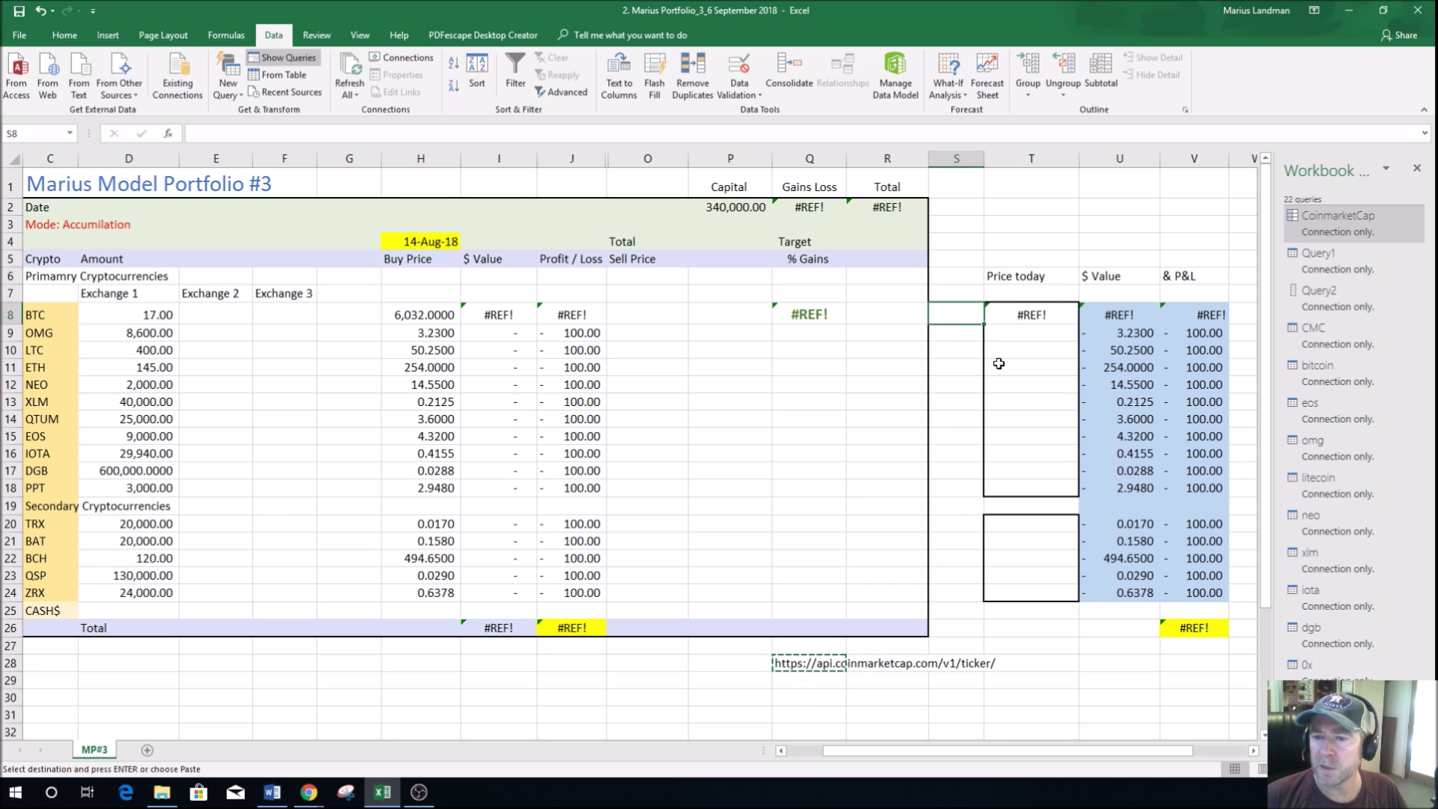
key(ctrl)
key(ctrl)
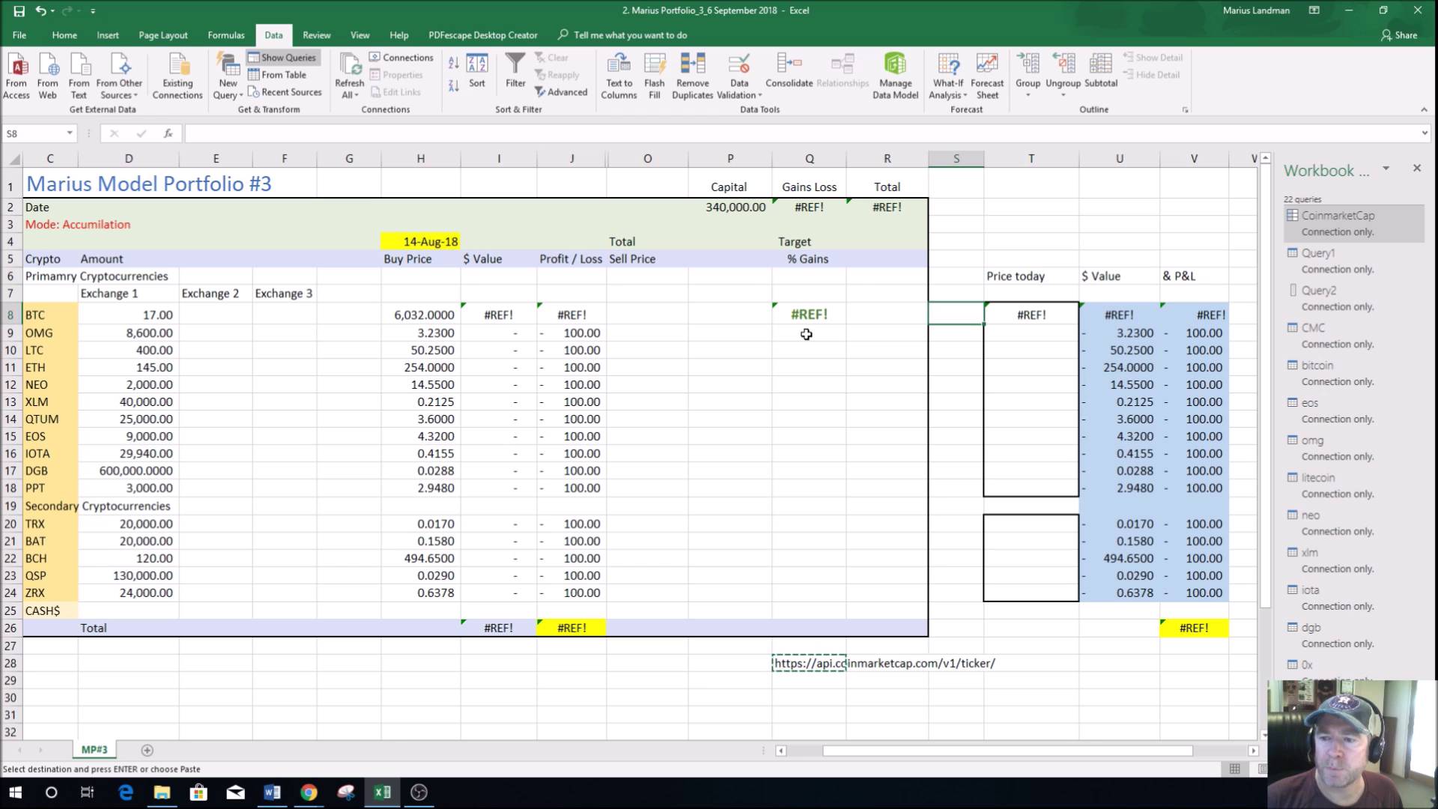
Step: Compare the CoinMarketCap price list in the browser with the portfolio's Price today column in Excel
click(1351, 12)
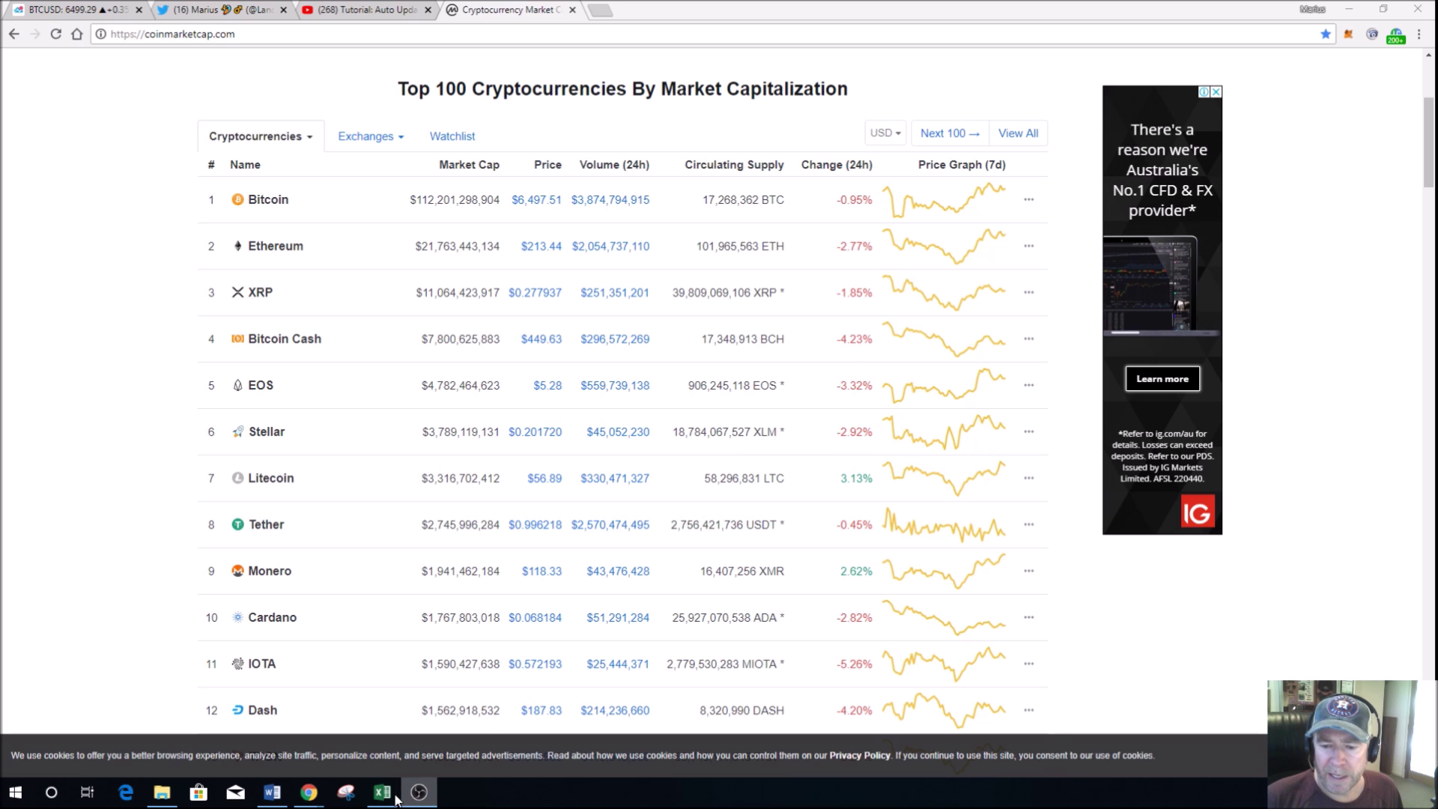
key(alt+Tab)
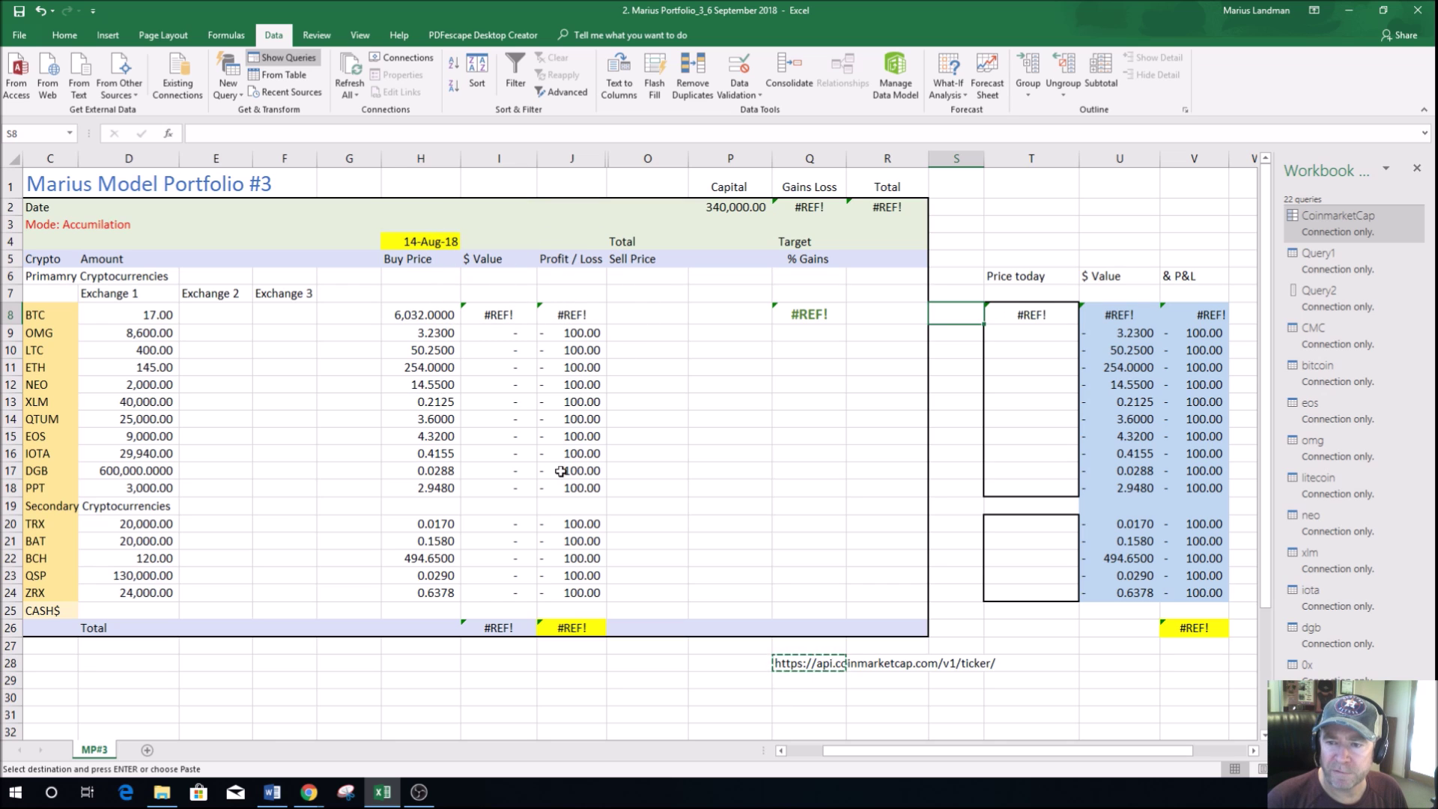
click(803, 338)
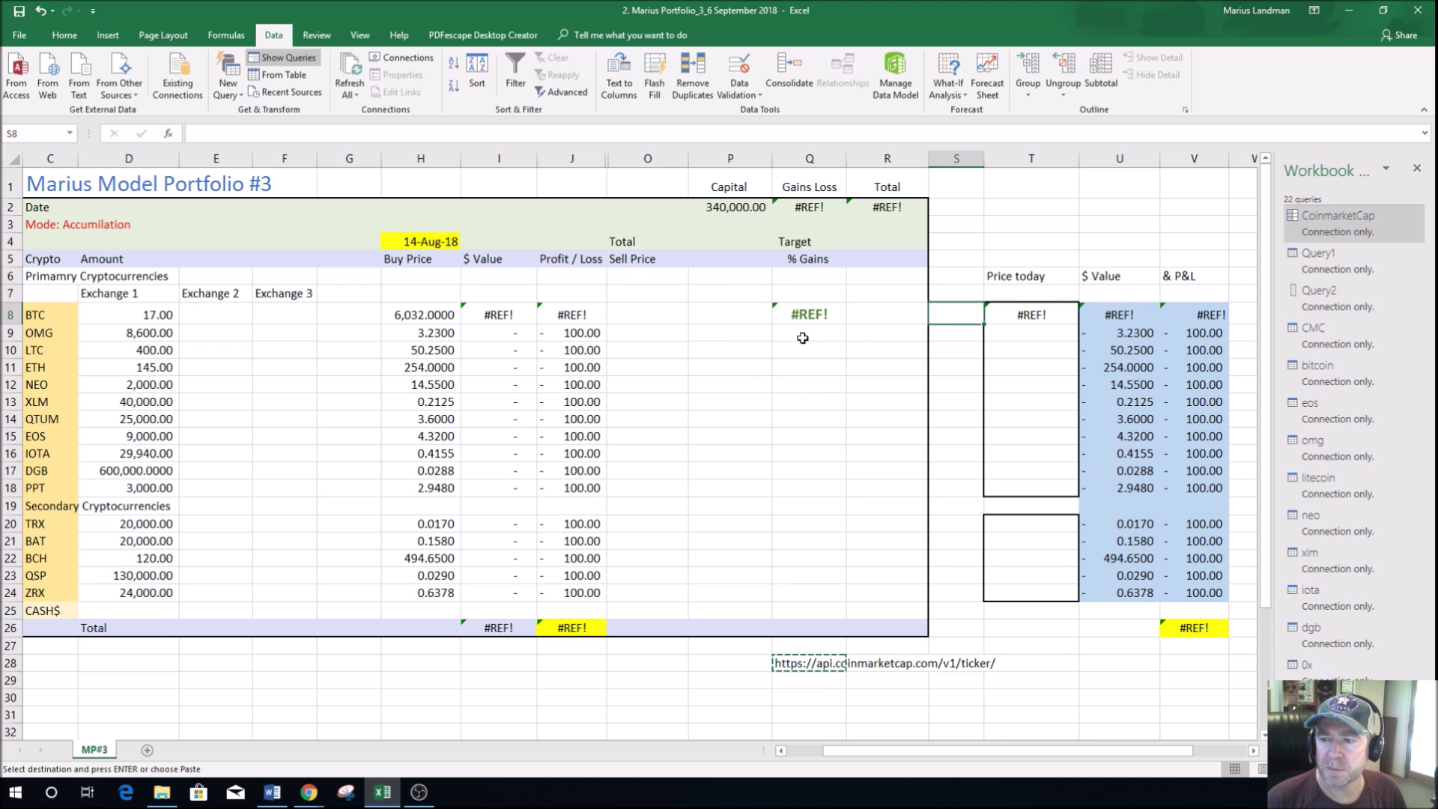
click(1034, 332)
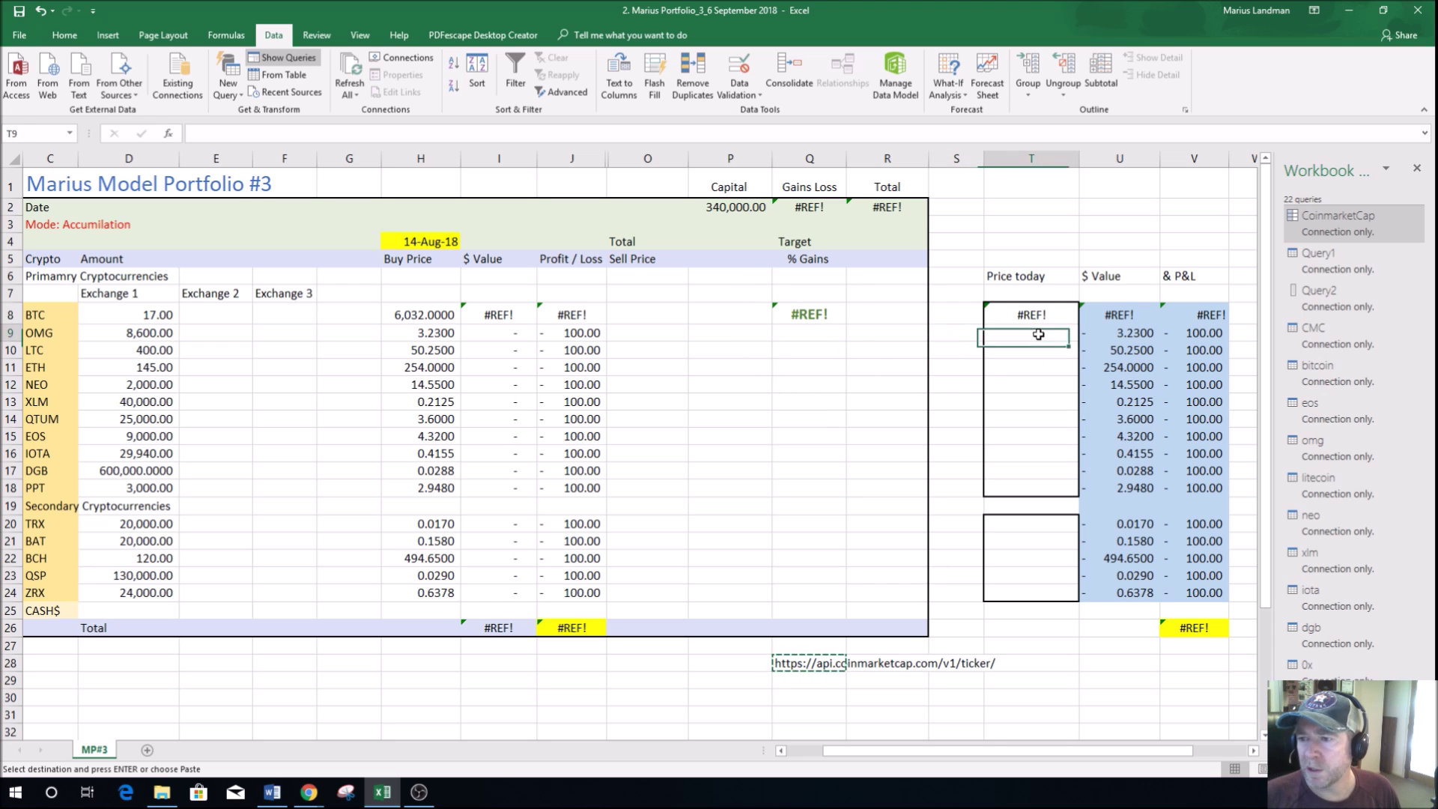
click(1019, 296)
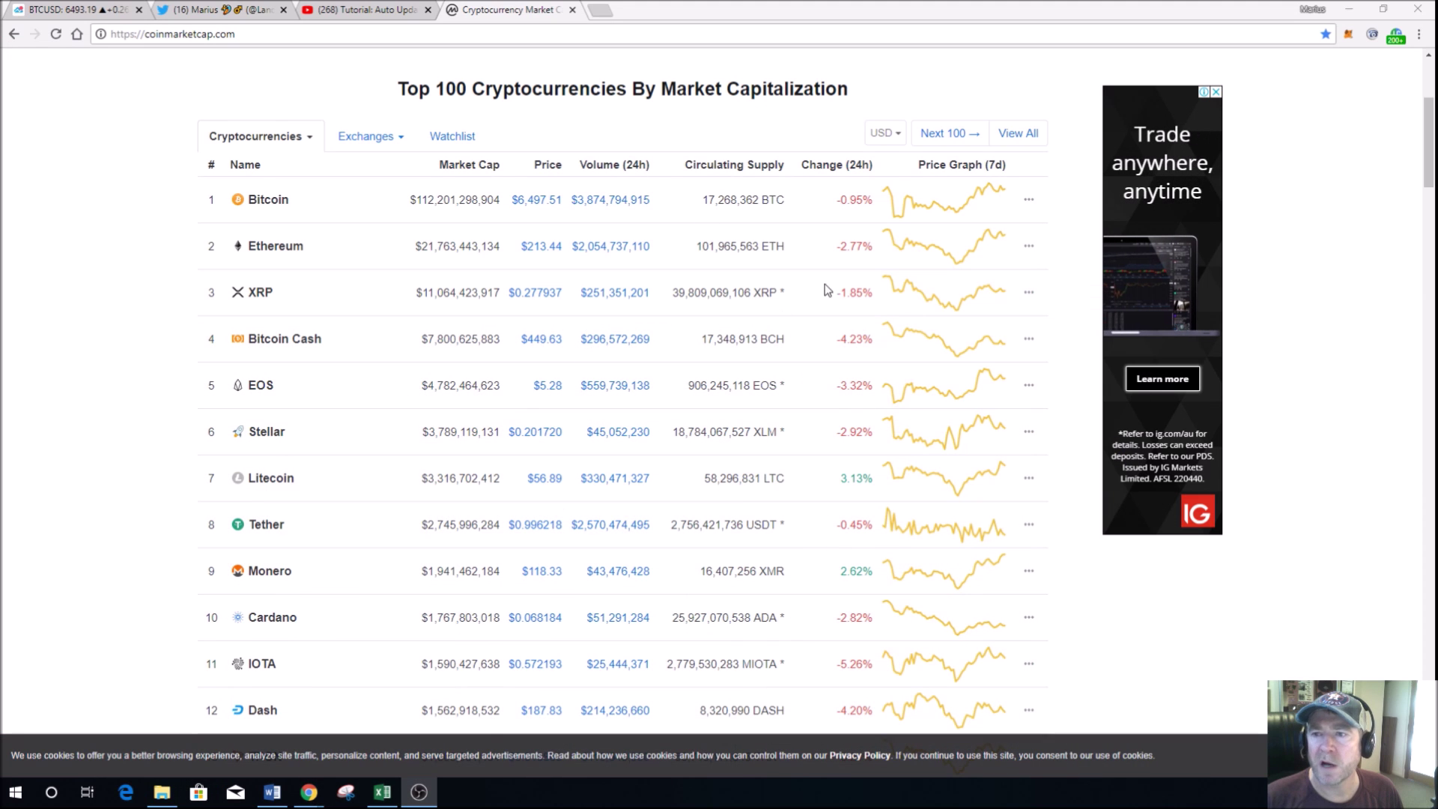
click(383, 797)
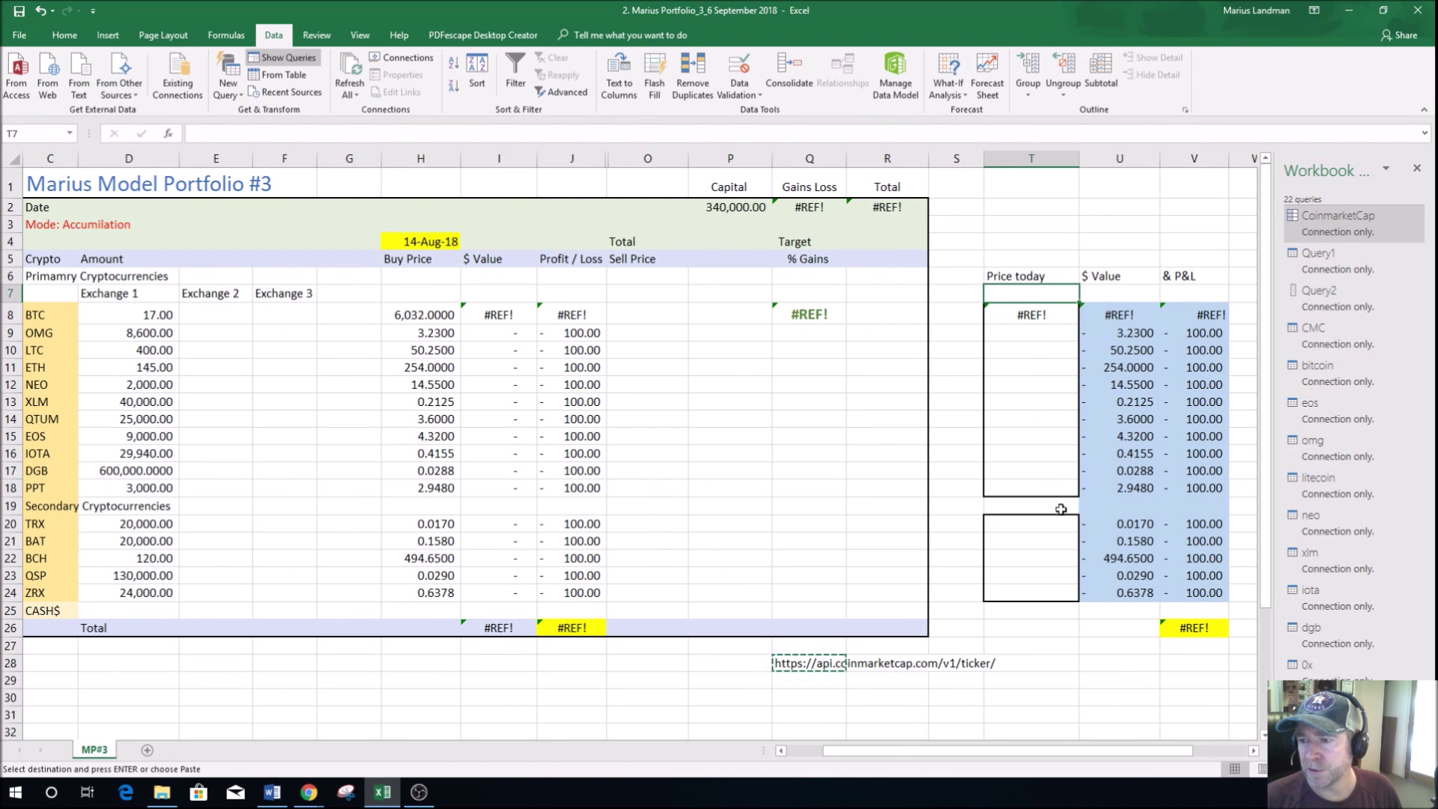
Step: Copy the CoinMarketCap ticker API address from cell Q28
drag(883, 717, 879, 703)
key(Escape)
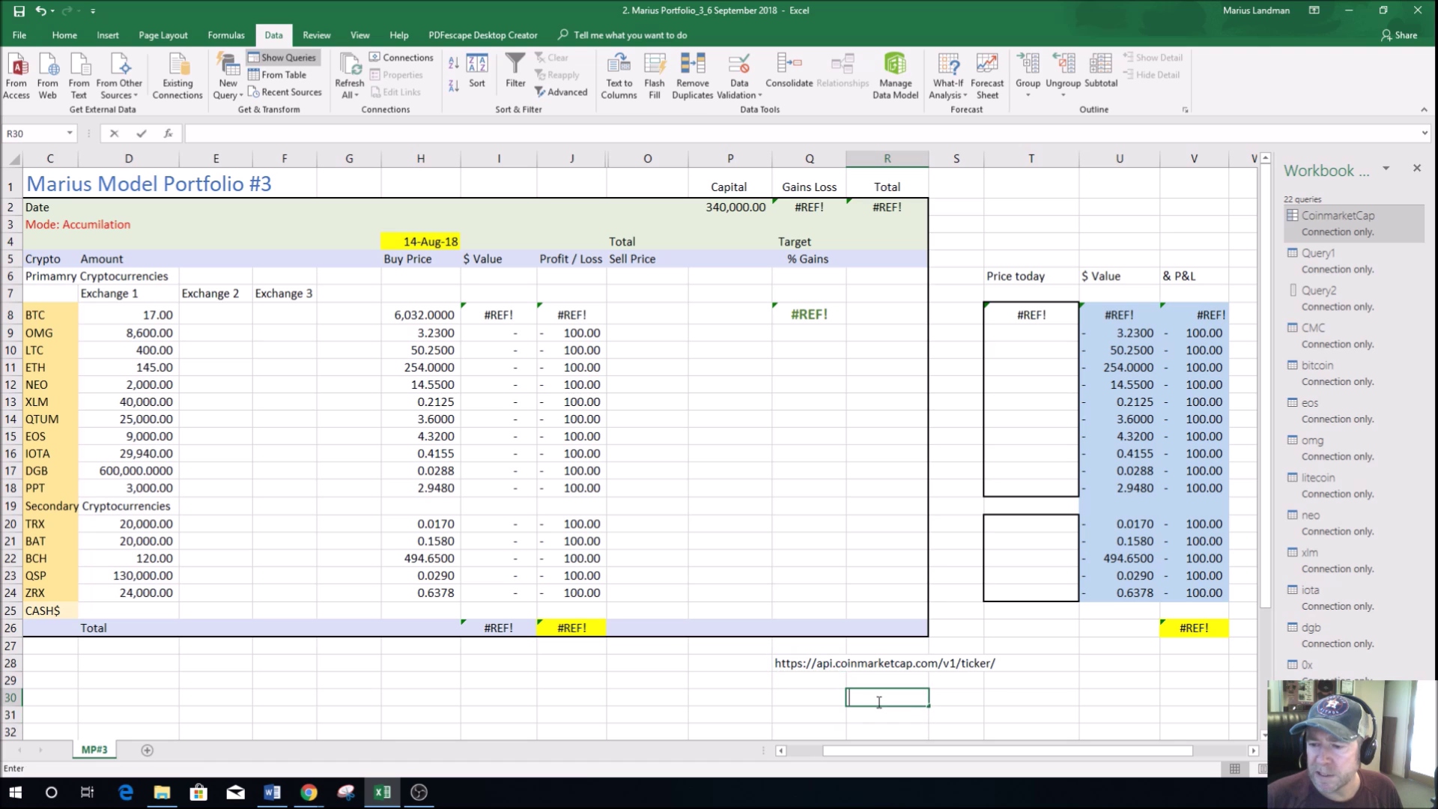
click(1007, 696)
key(ctrl)
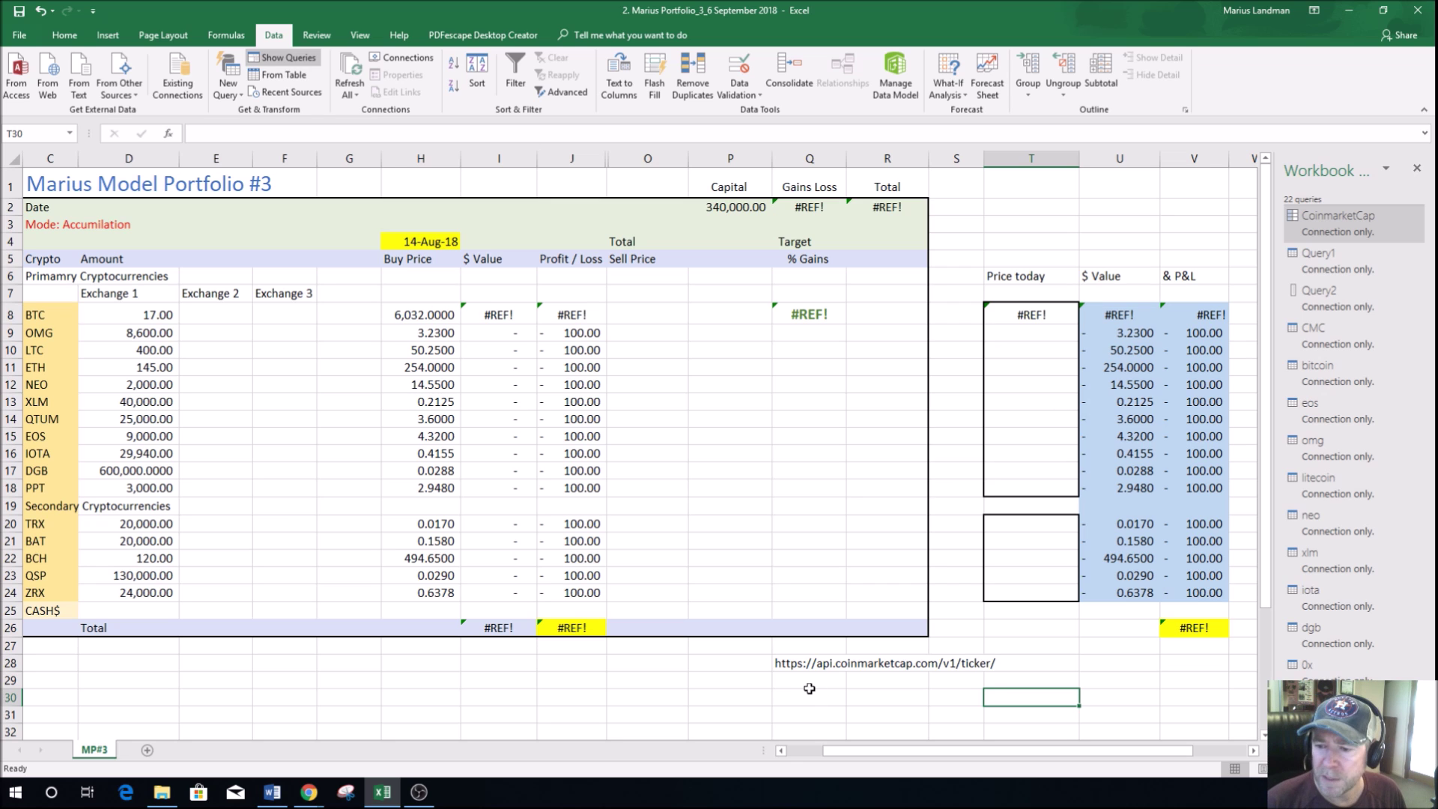
click(780, 664)
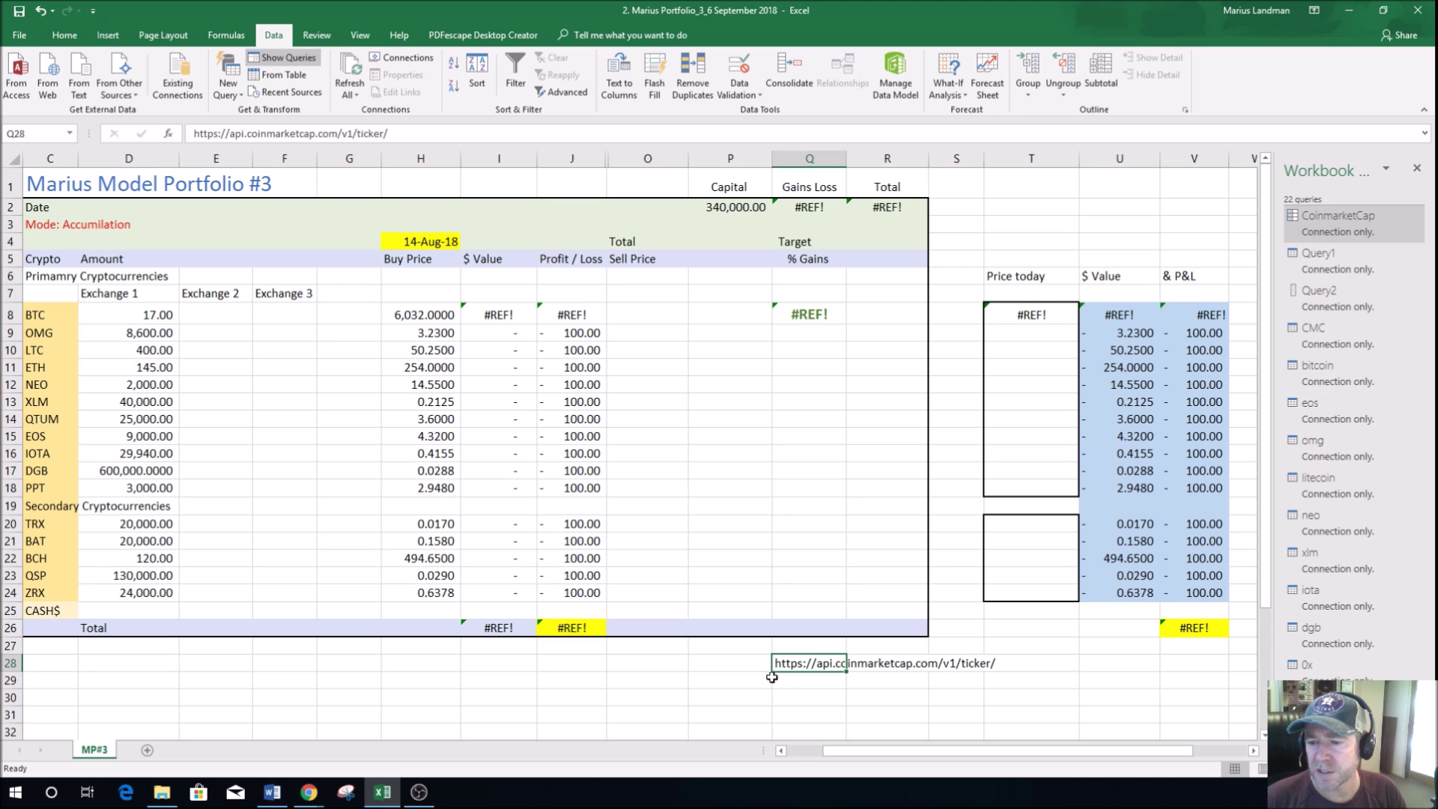
right_click(782, 665)
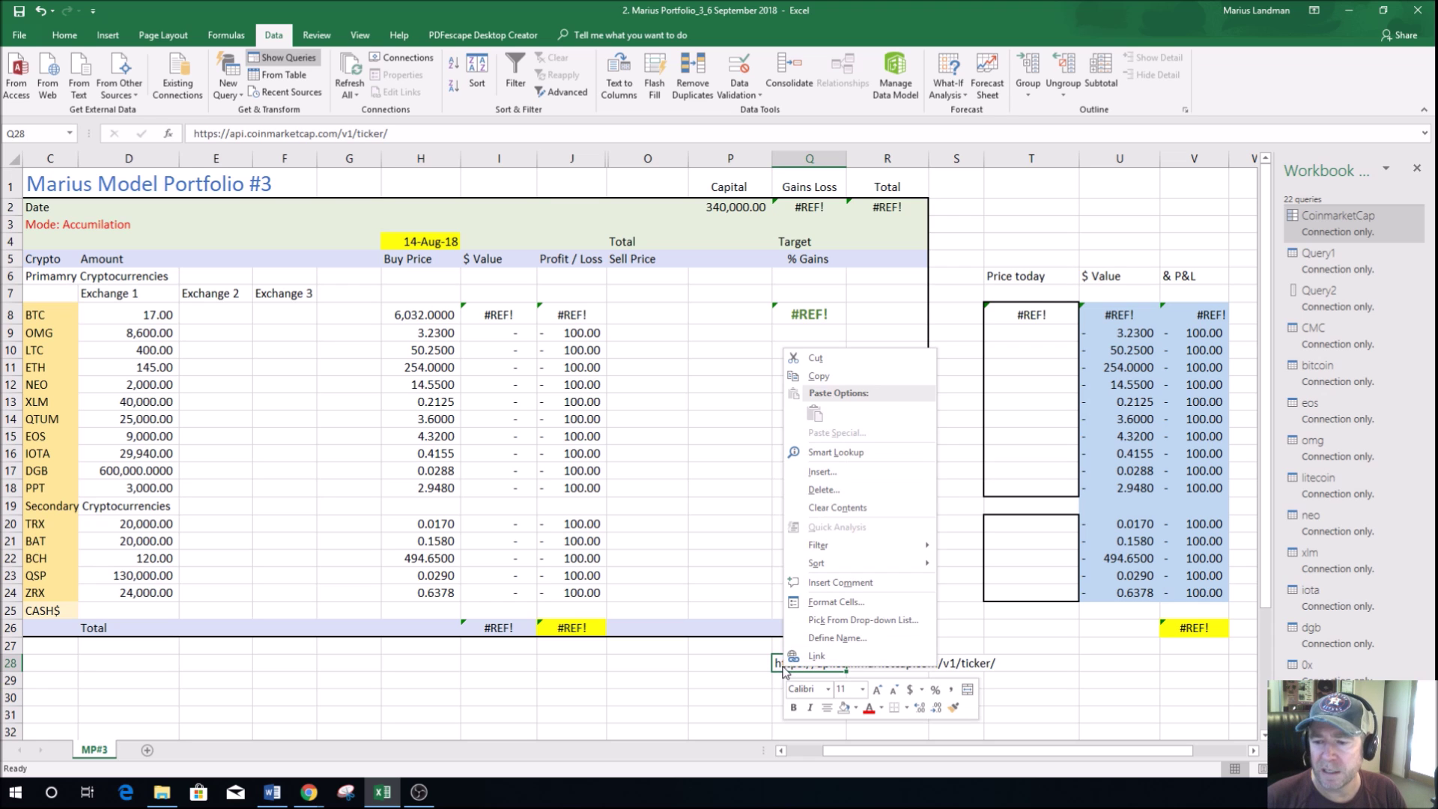
click(815, 374)
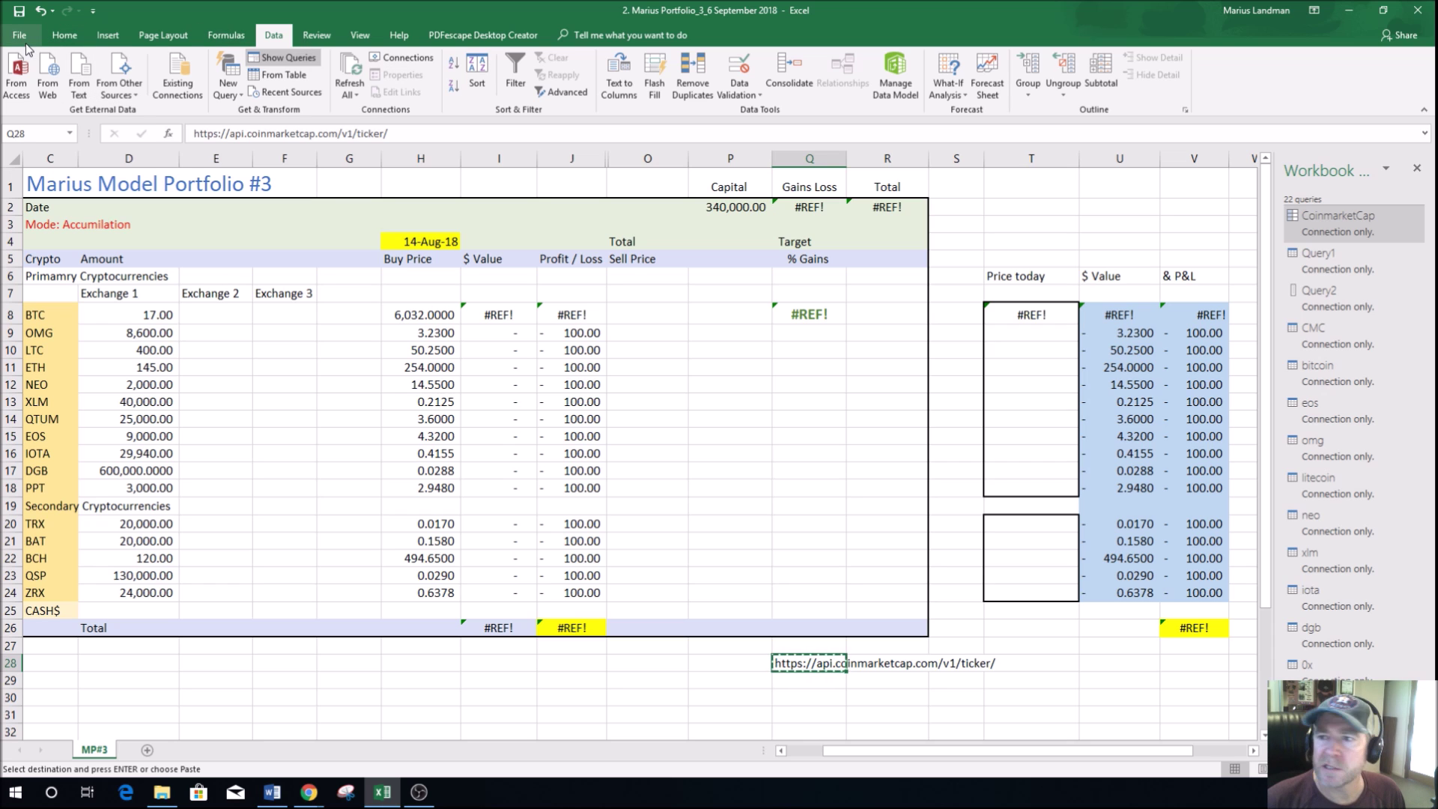
click(242, 95)
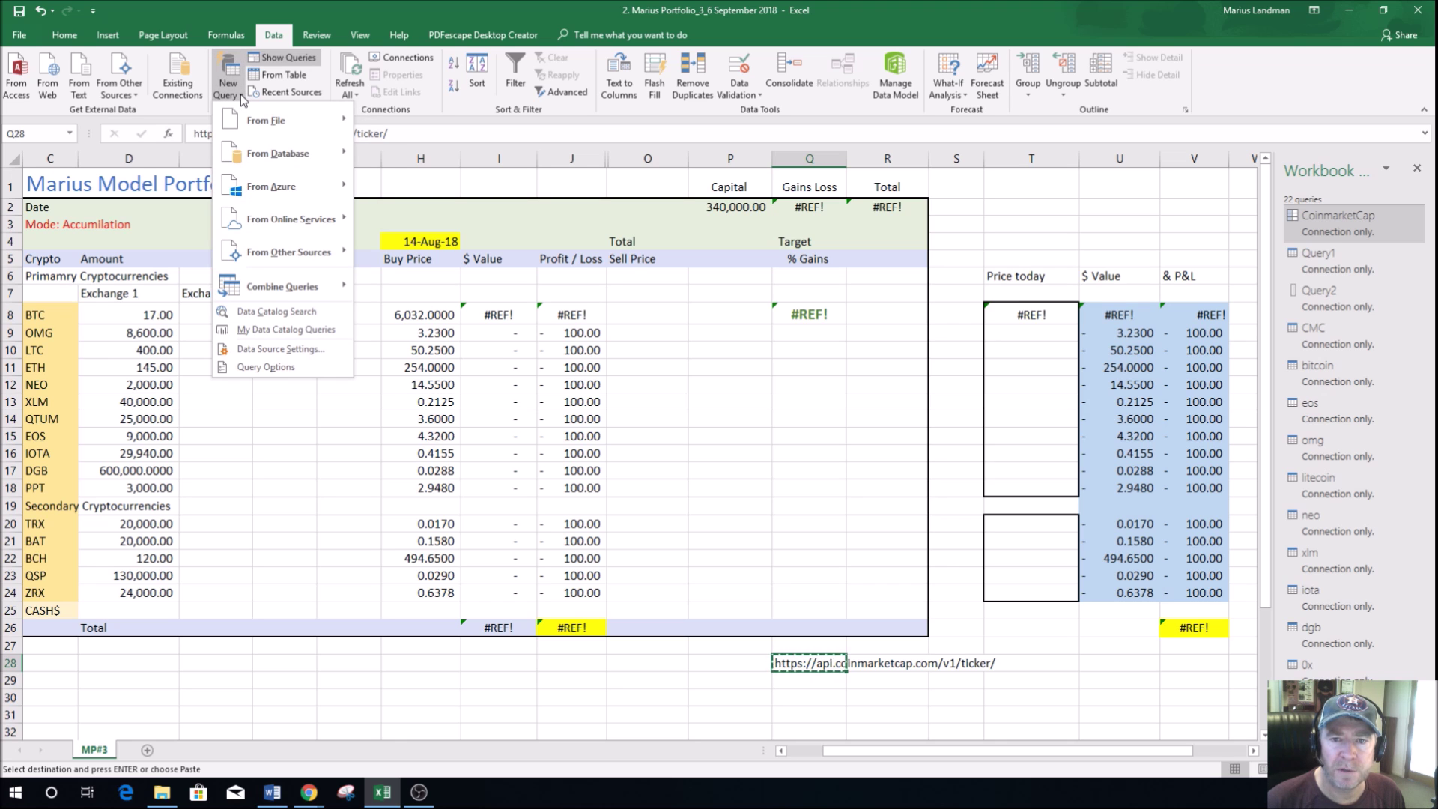
mouse_move(299, 115)
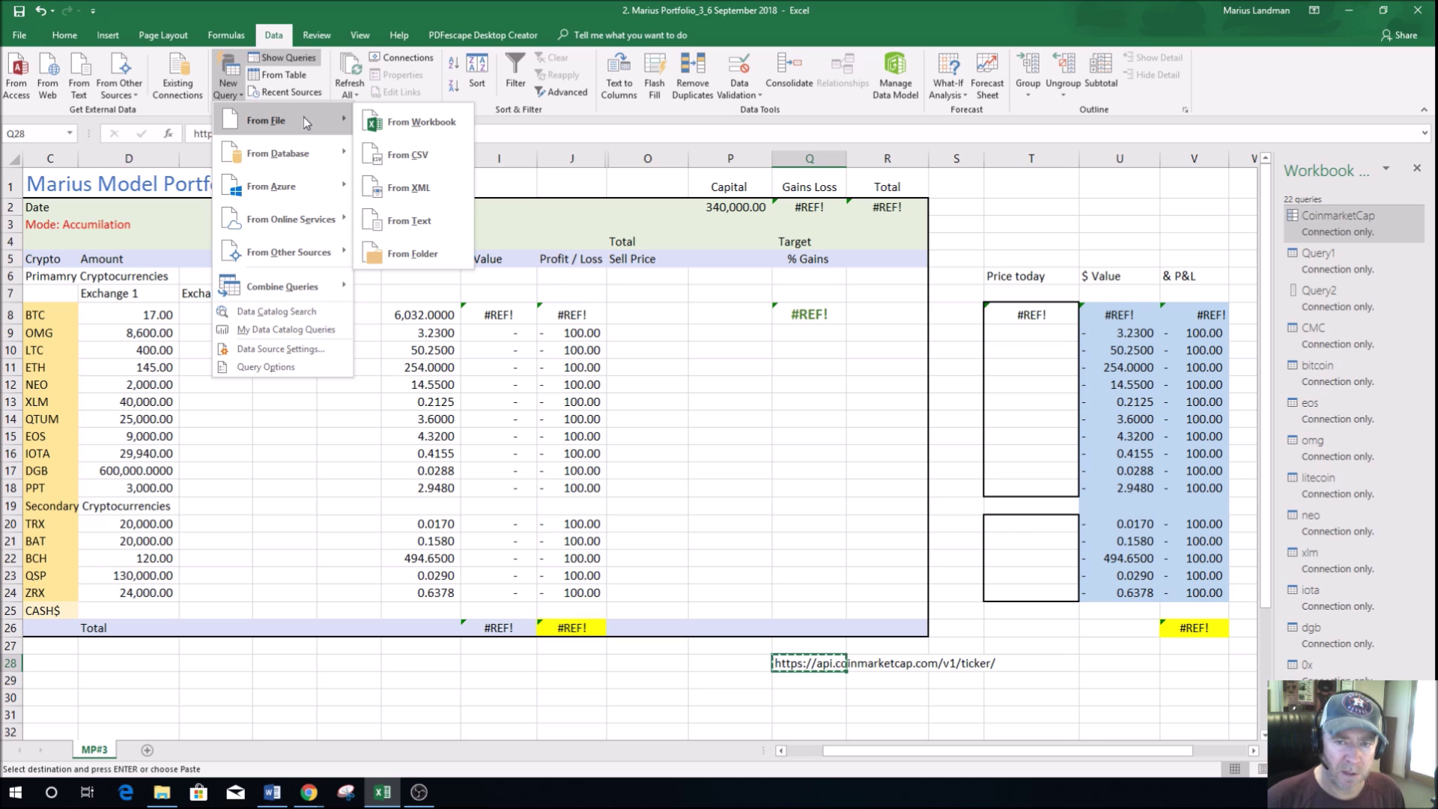
mouse_move(296, 153)
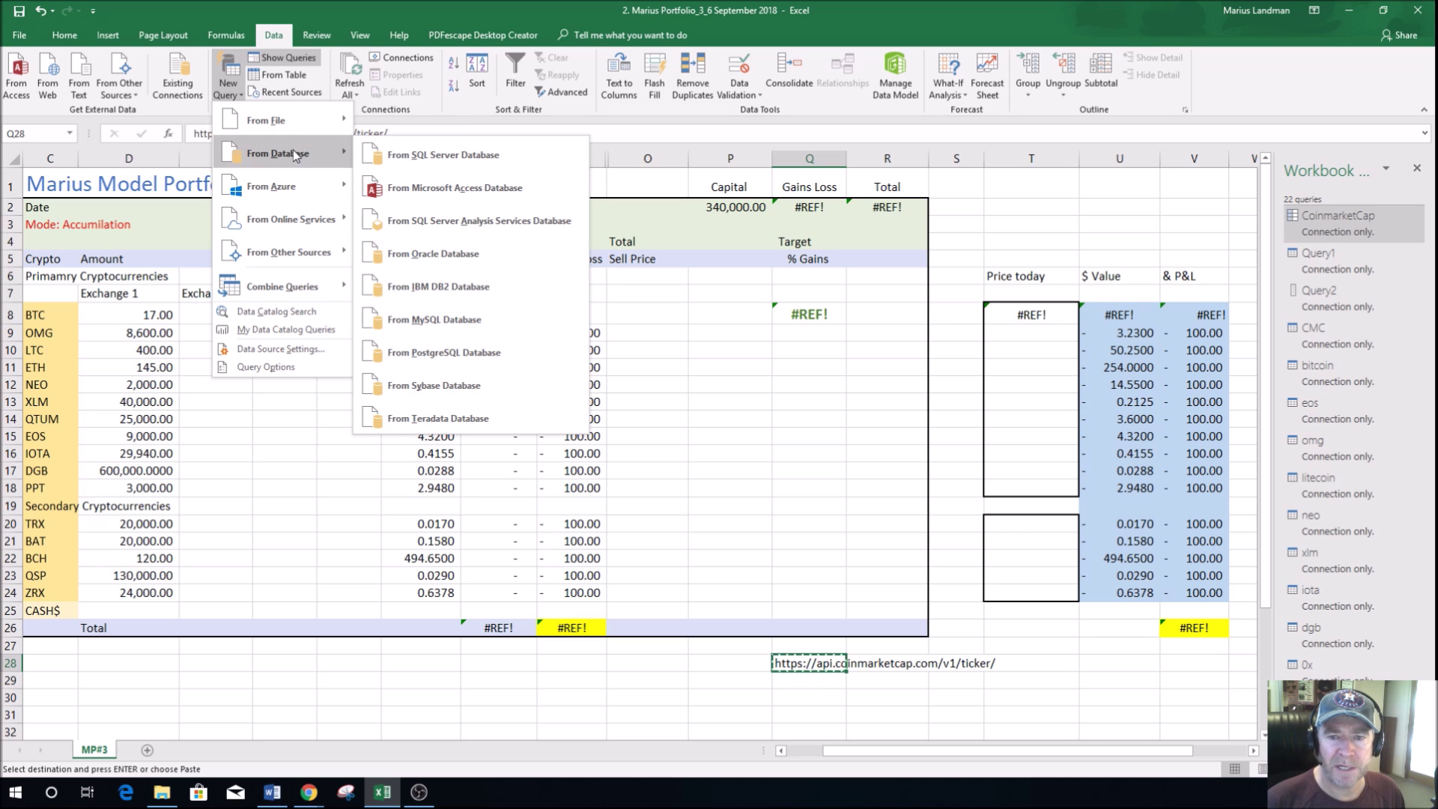
mouse_move(302, 250)
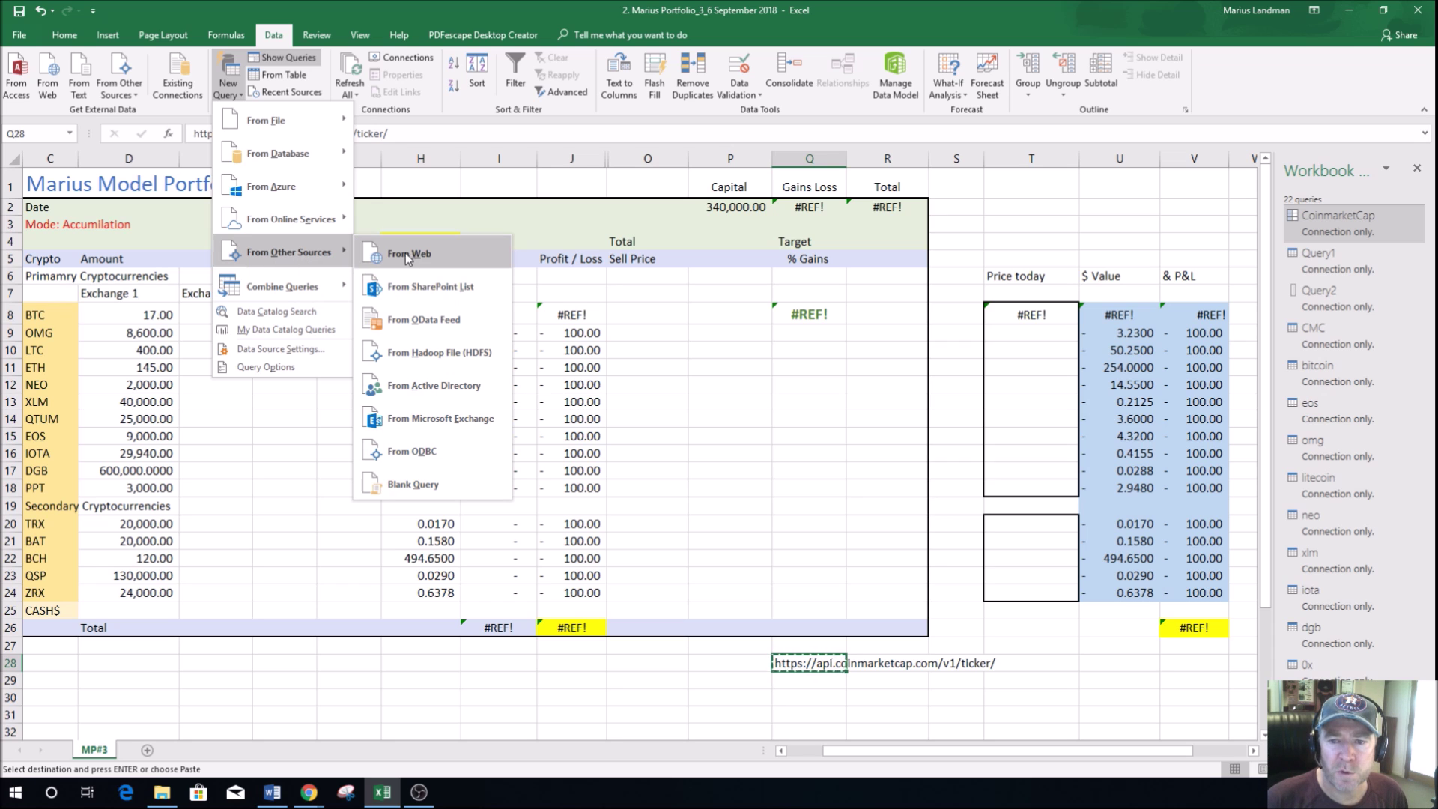
click(429, 253)
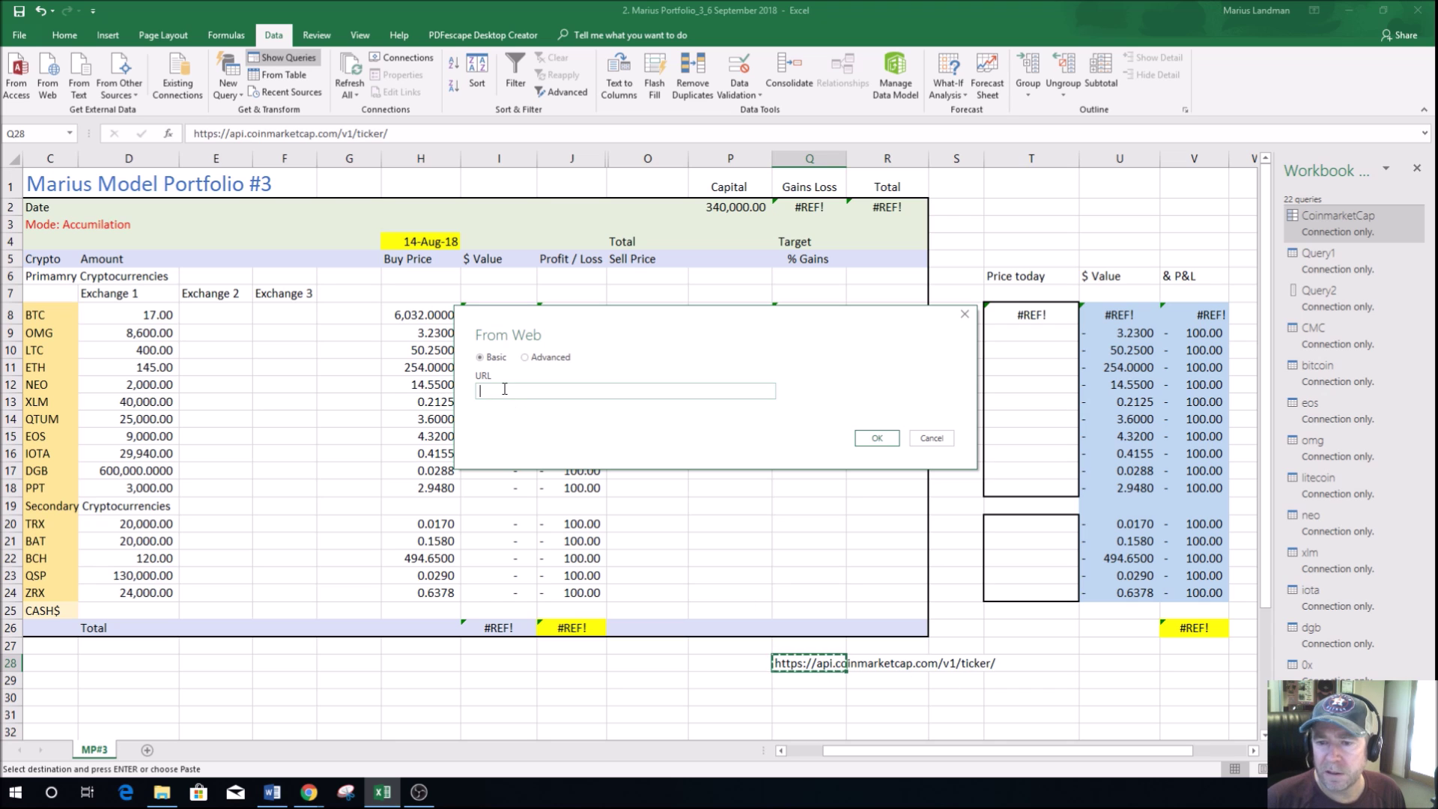
key(ctrl+v)
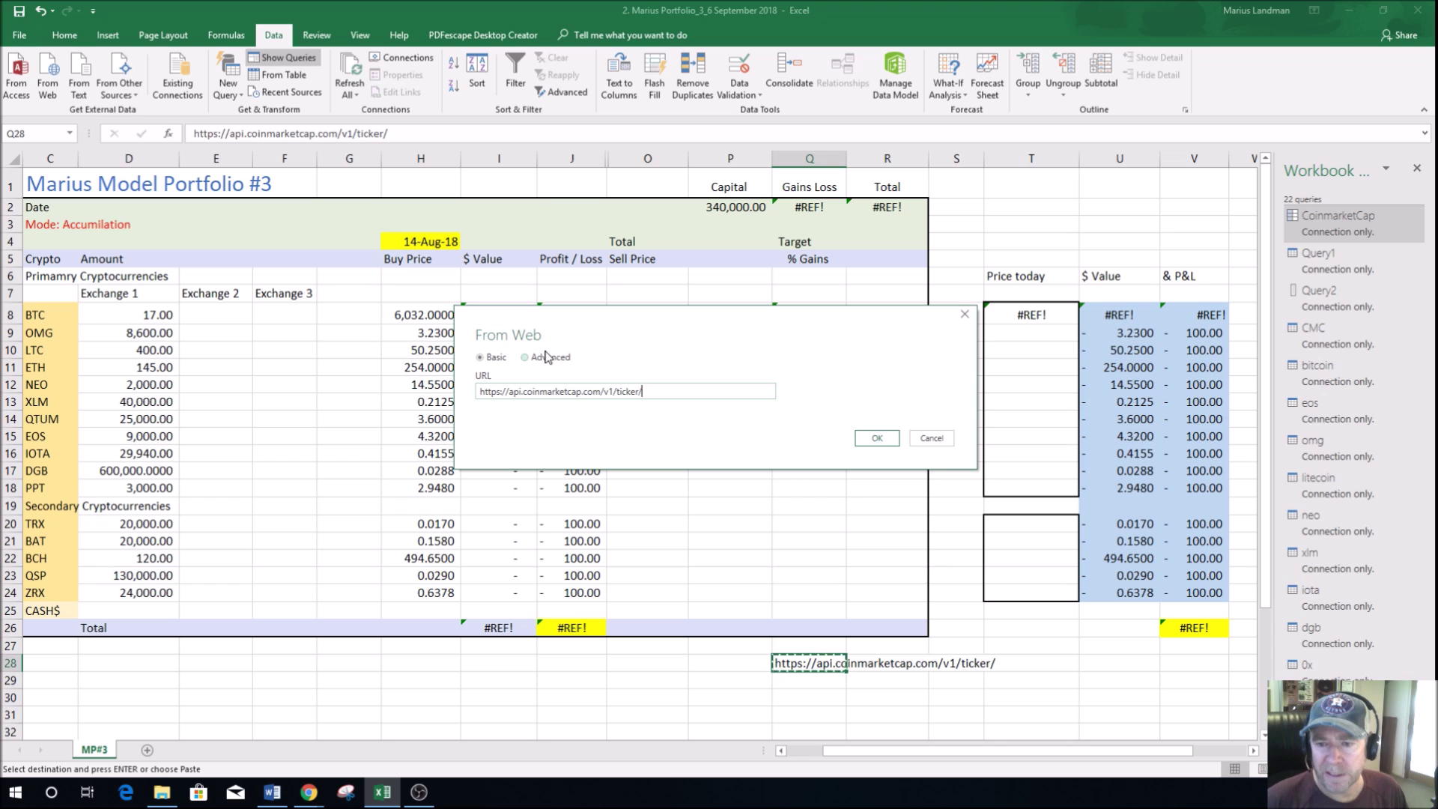
click(873, 441)
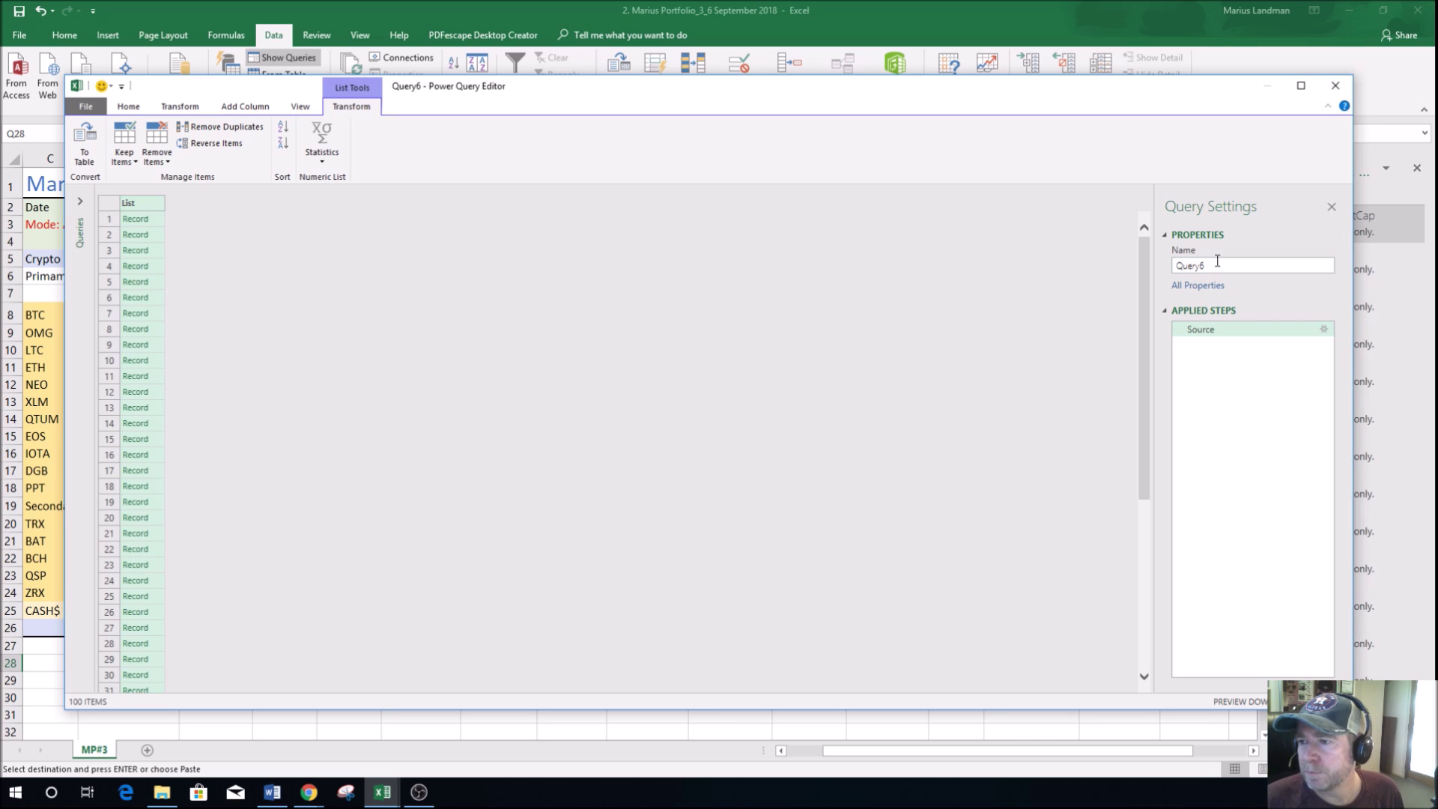
Step: Convert the query's list of records to a table with delimiter None and extra columns shown as errors
click(142, 205)
click(134, 203)
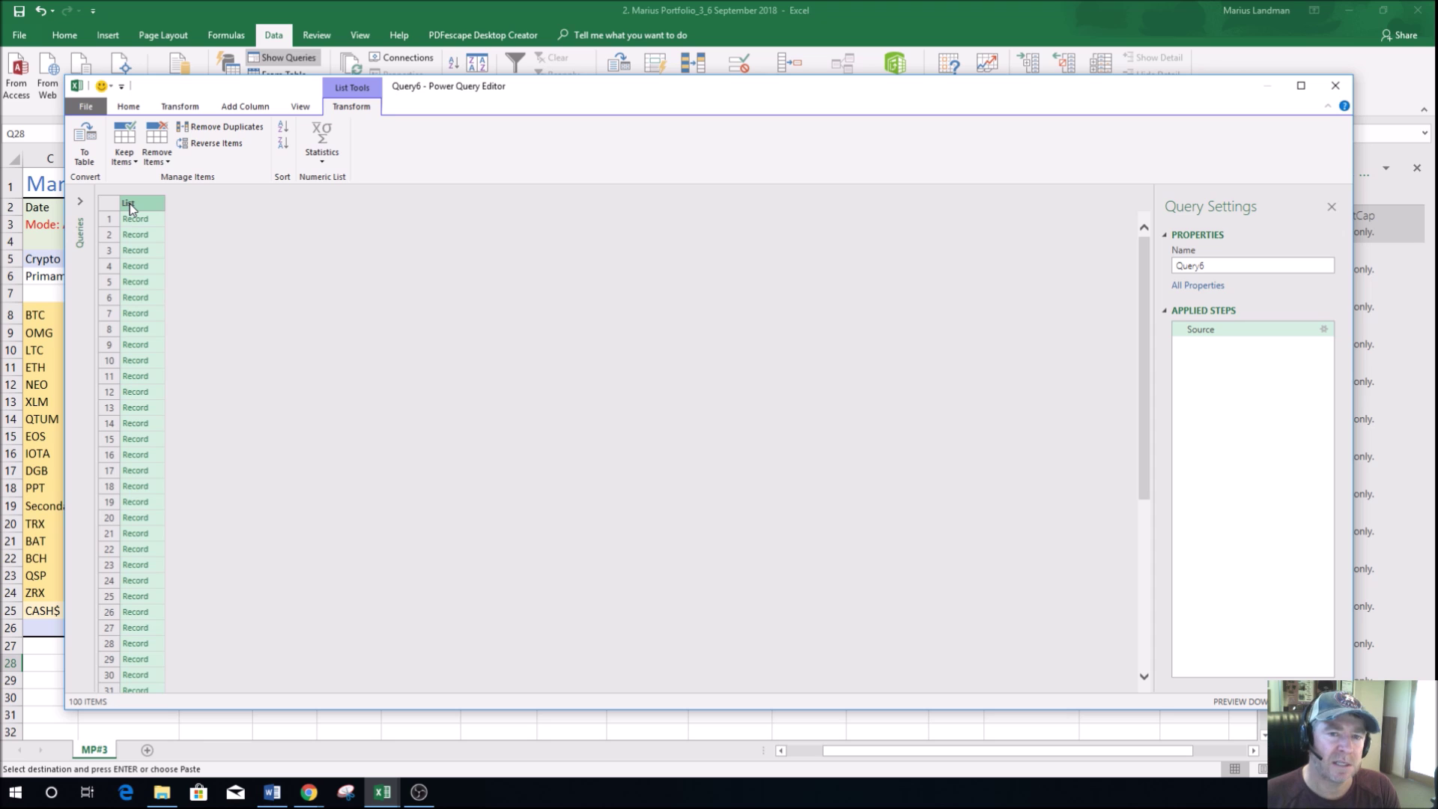
click(94, 156)
click(91, 142)
click(89, 156)
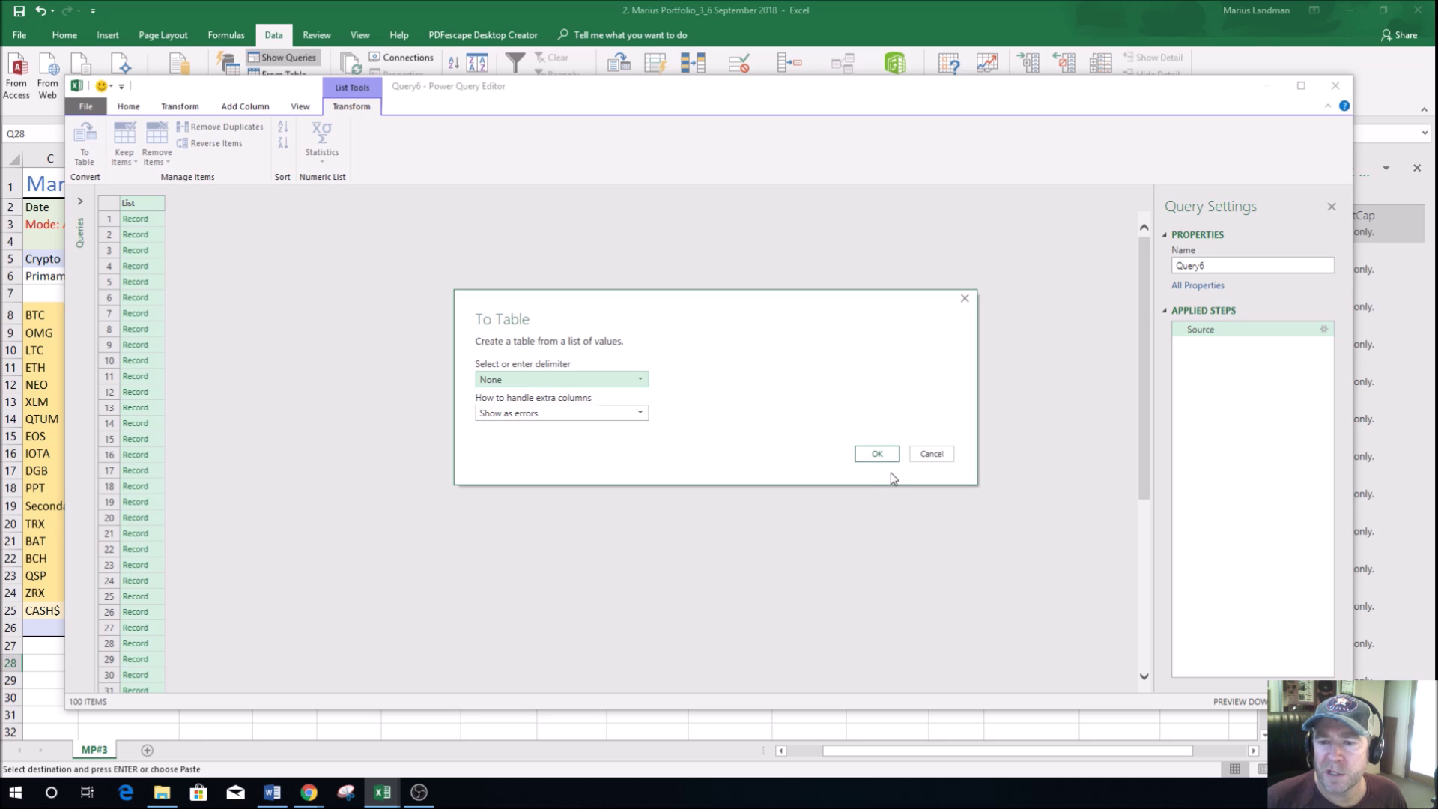
click(875, 455)
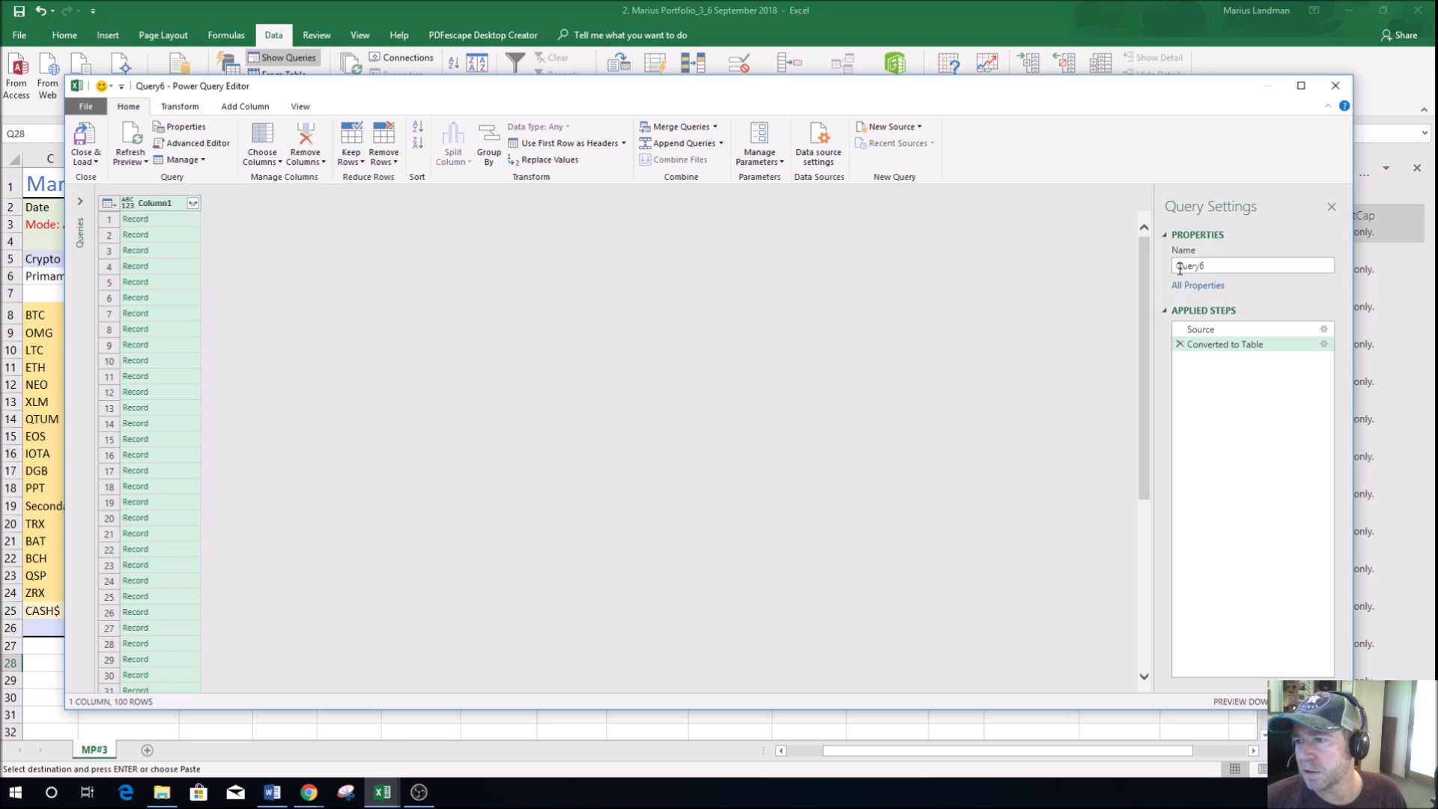
Step: Expand Column1 into all its fields with the original column name as prefix, and load the query into the workbook
click(195, 205)
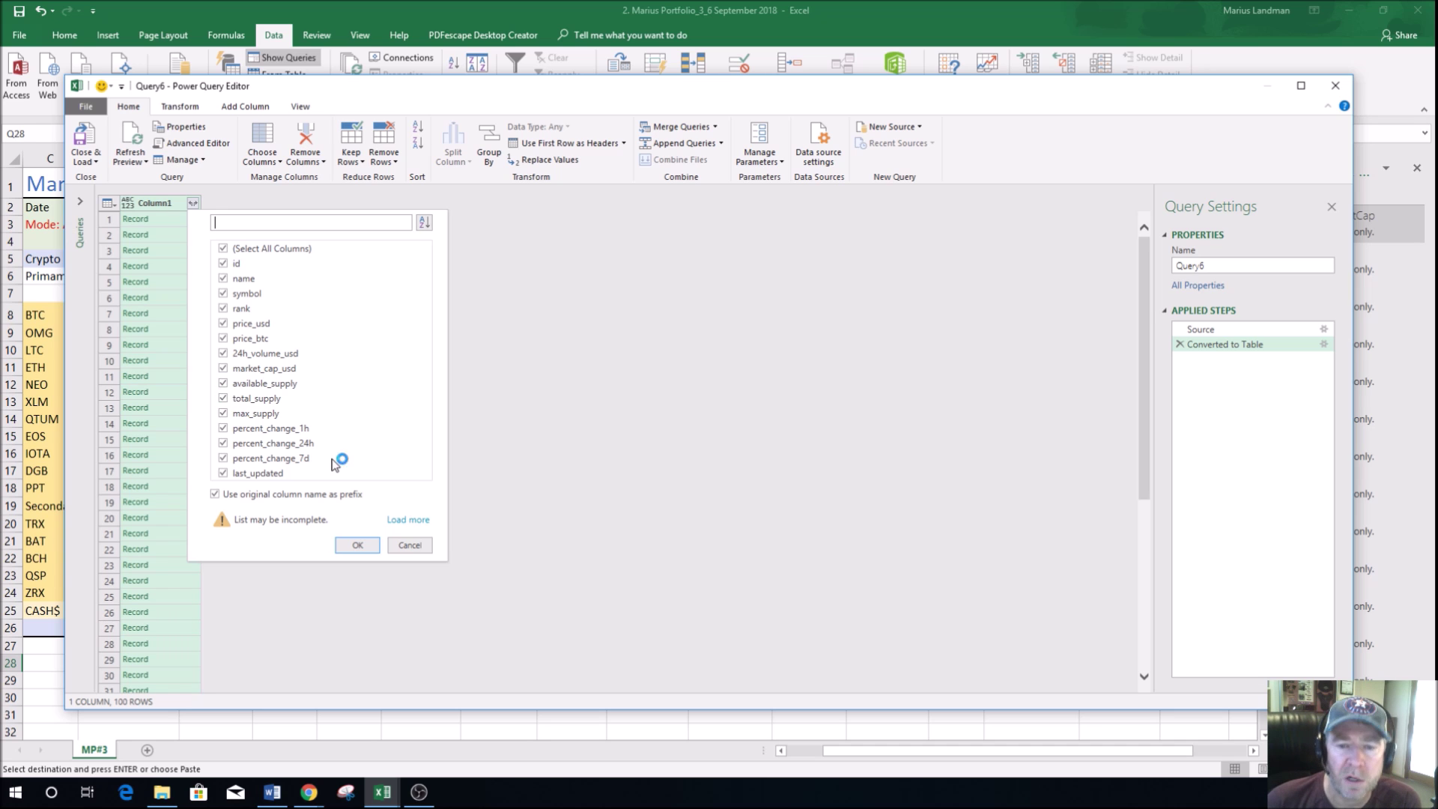
click(359, 546)
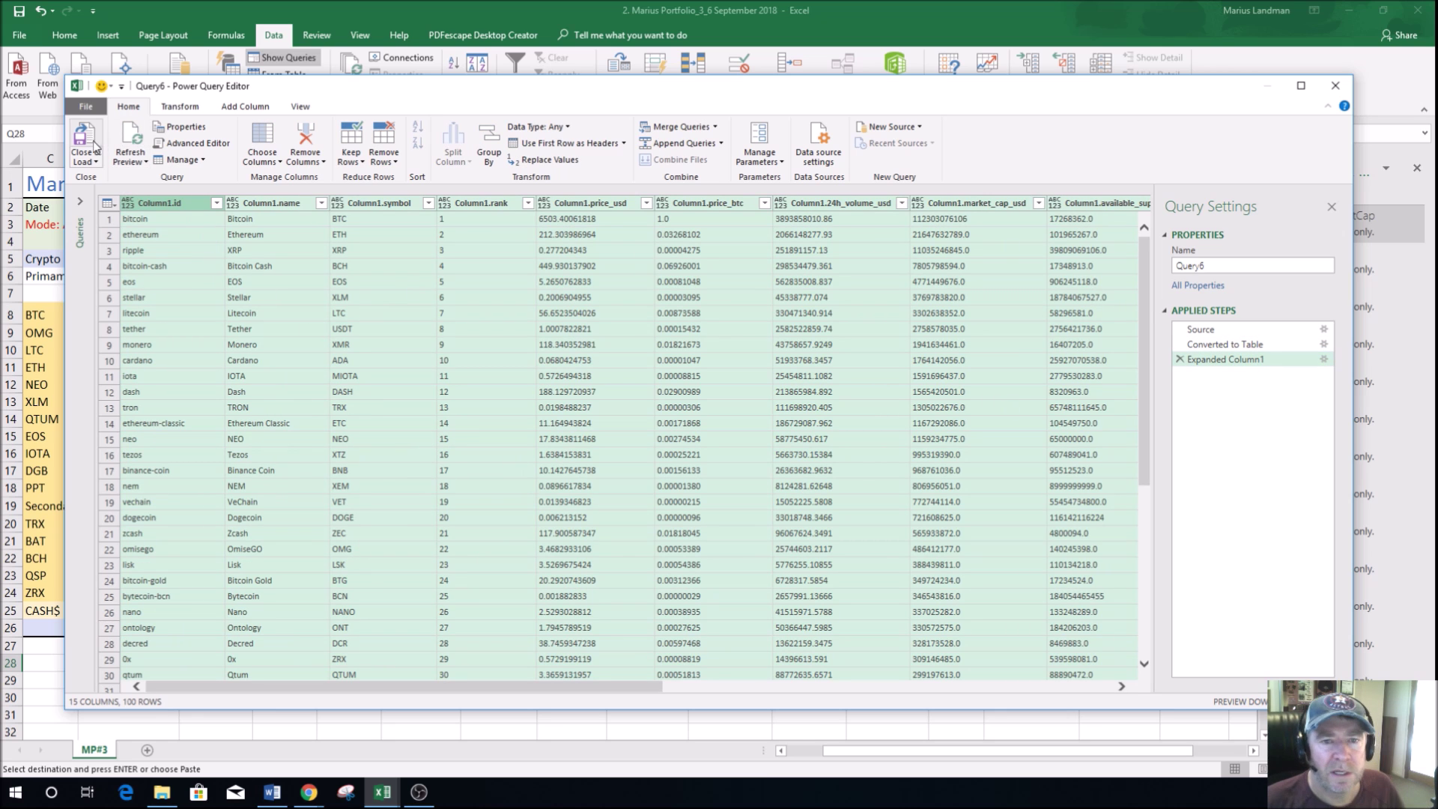
click(92, 135)
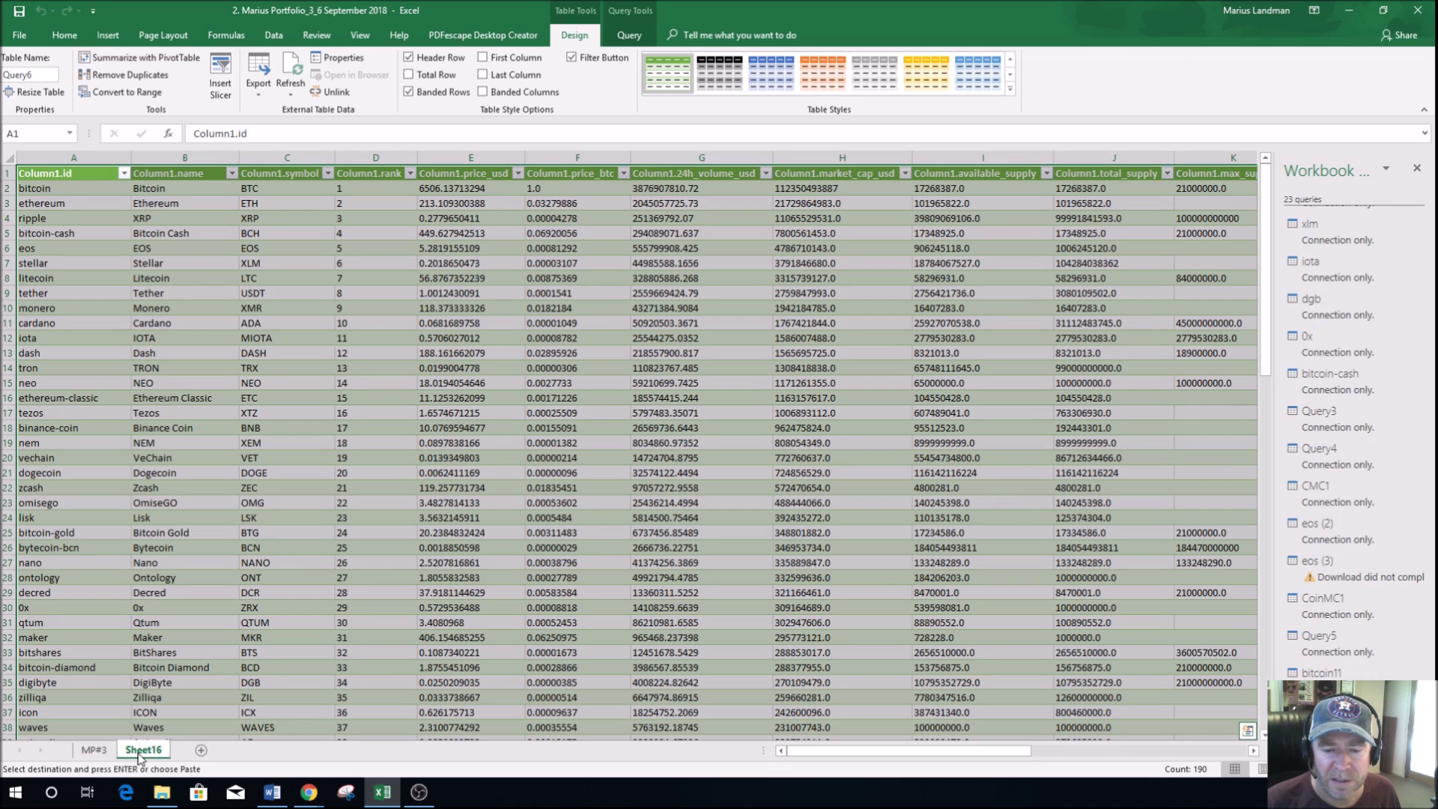
Step: Rename the worksheet holding the imported ticker data as CMC
right_click(144, 753)
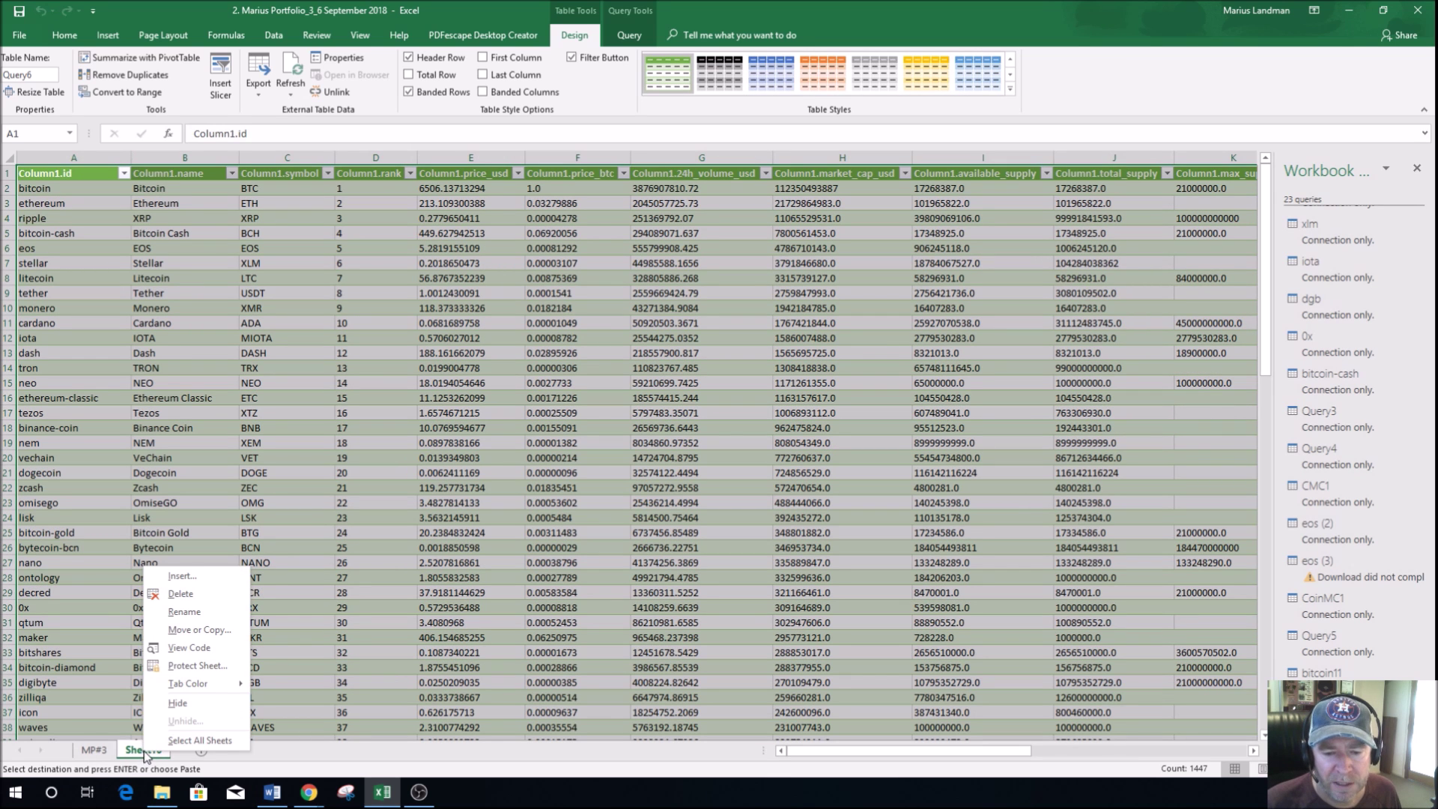
click(191, 613)
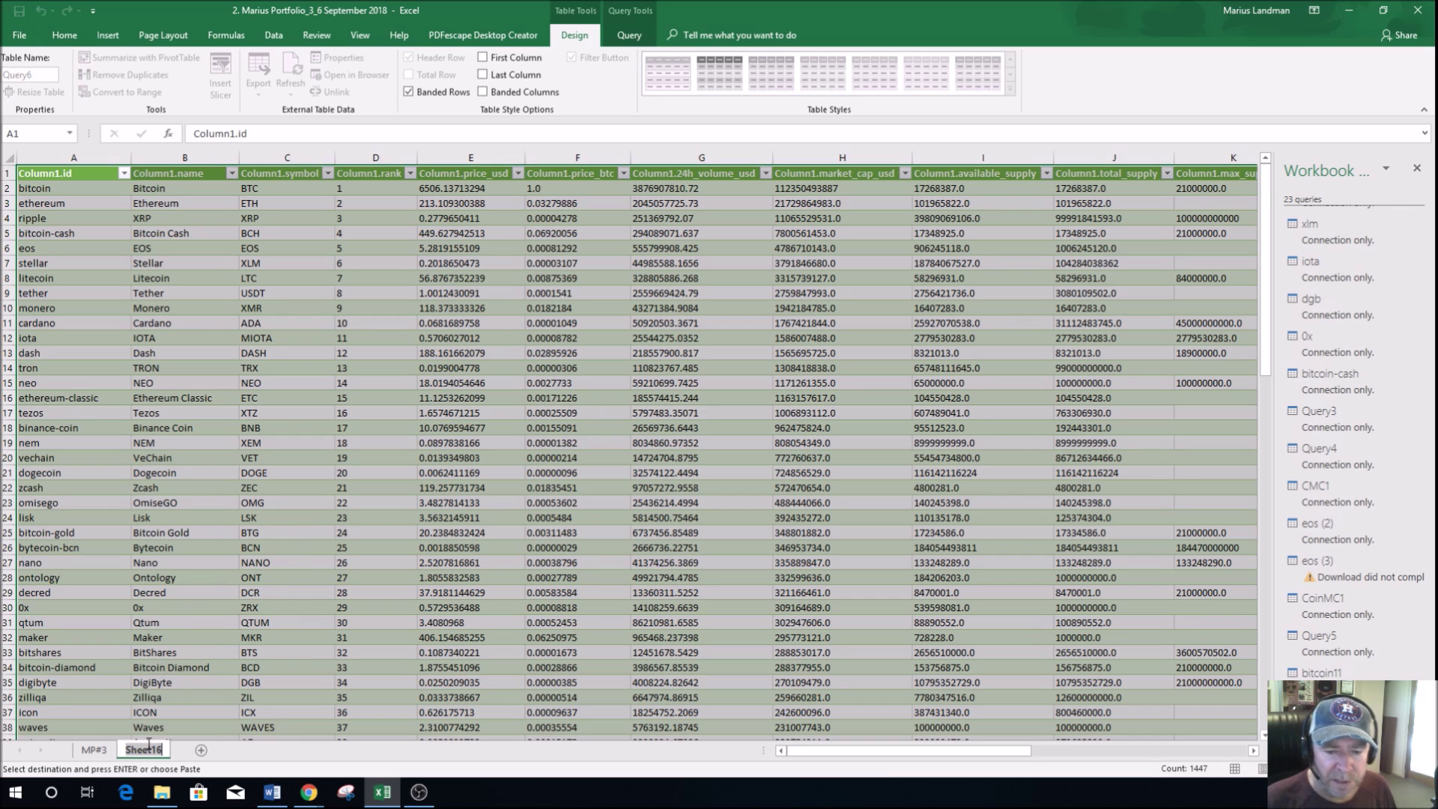
text(cMC)
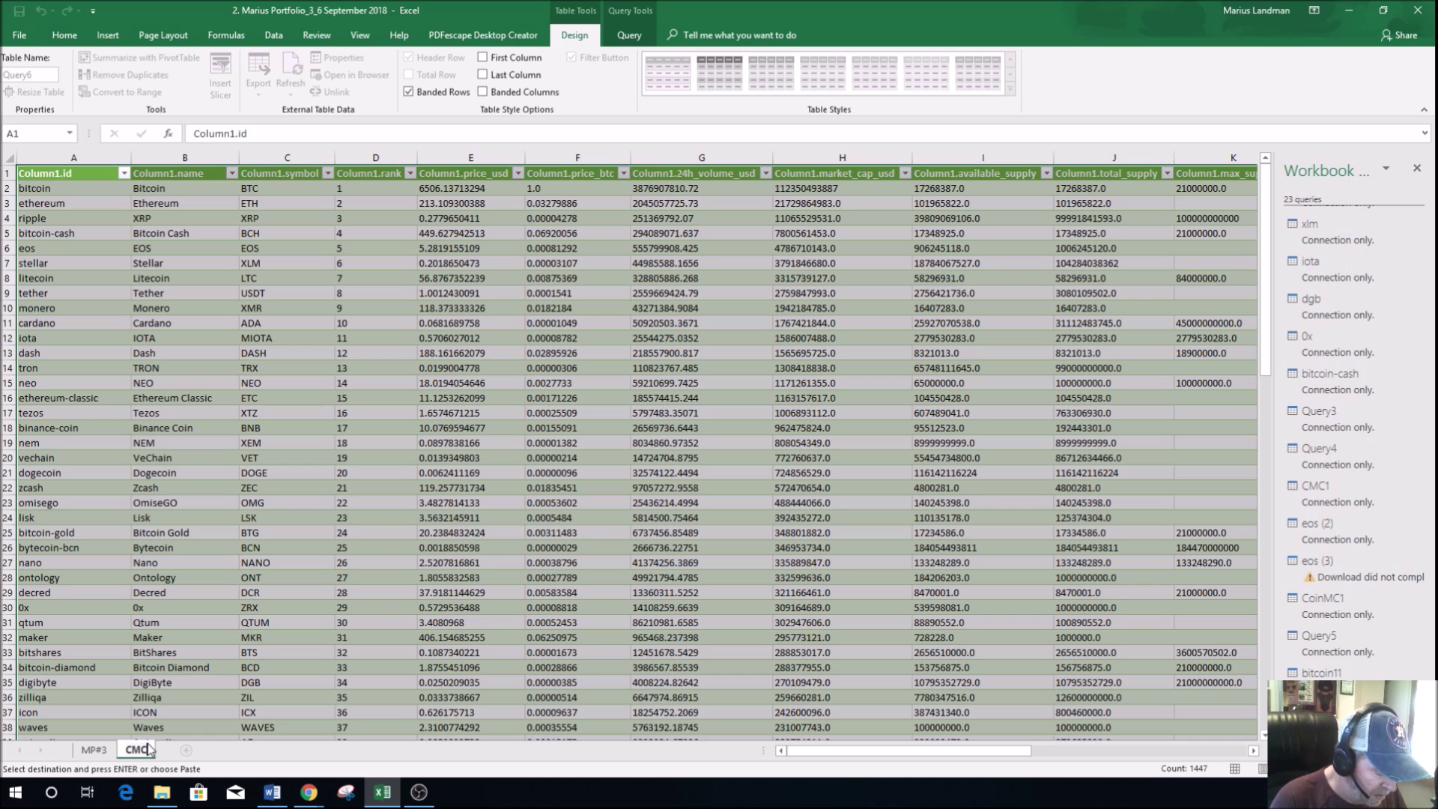
key(Return)
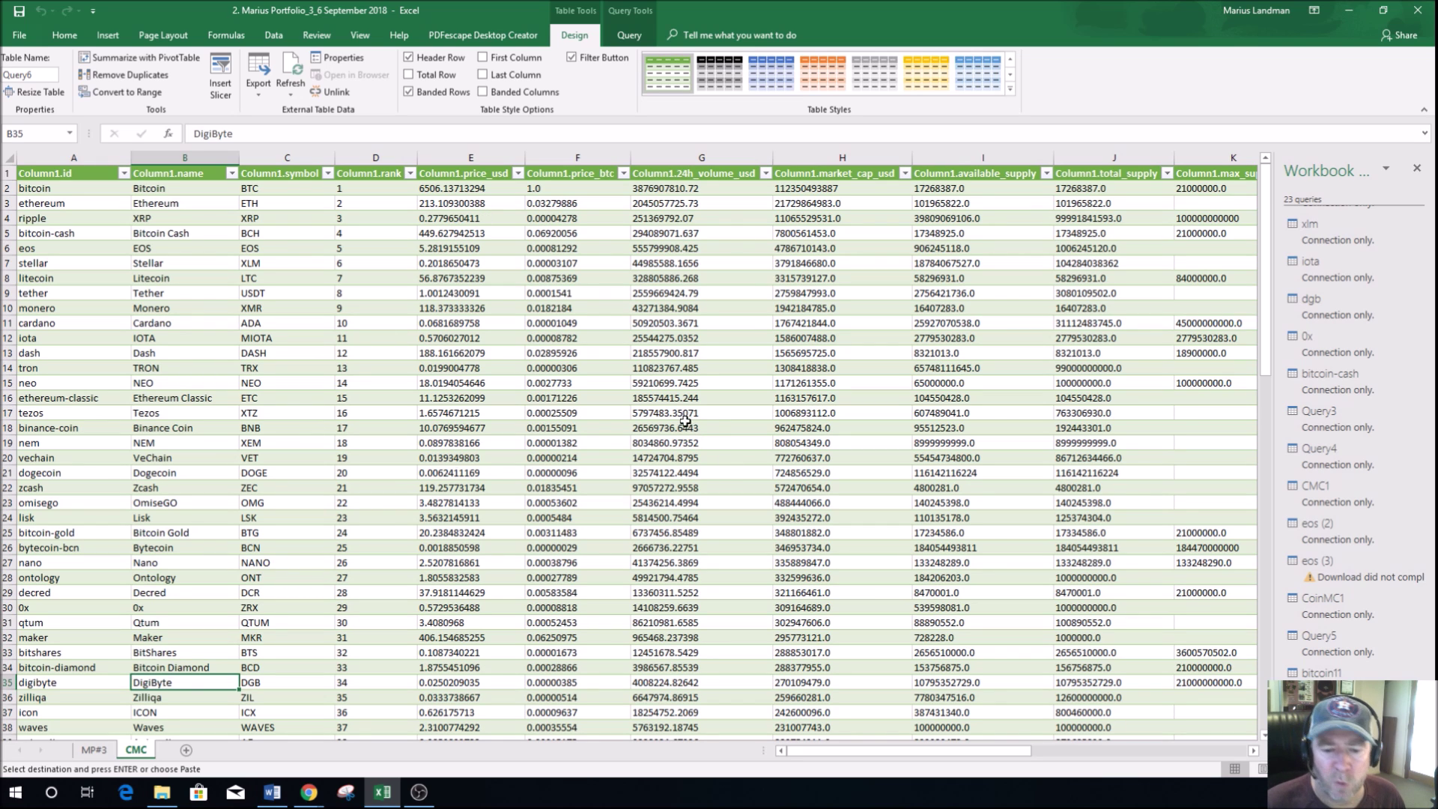
click(92, 753)
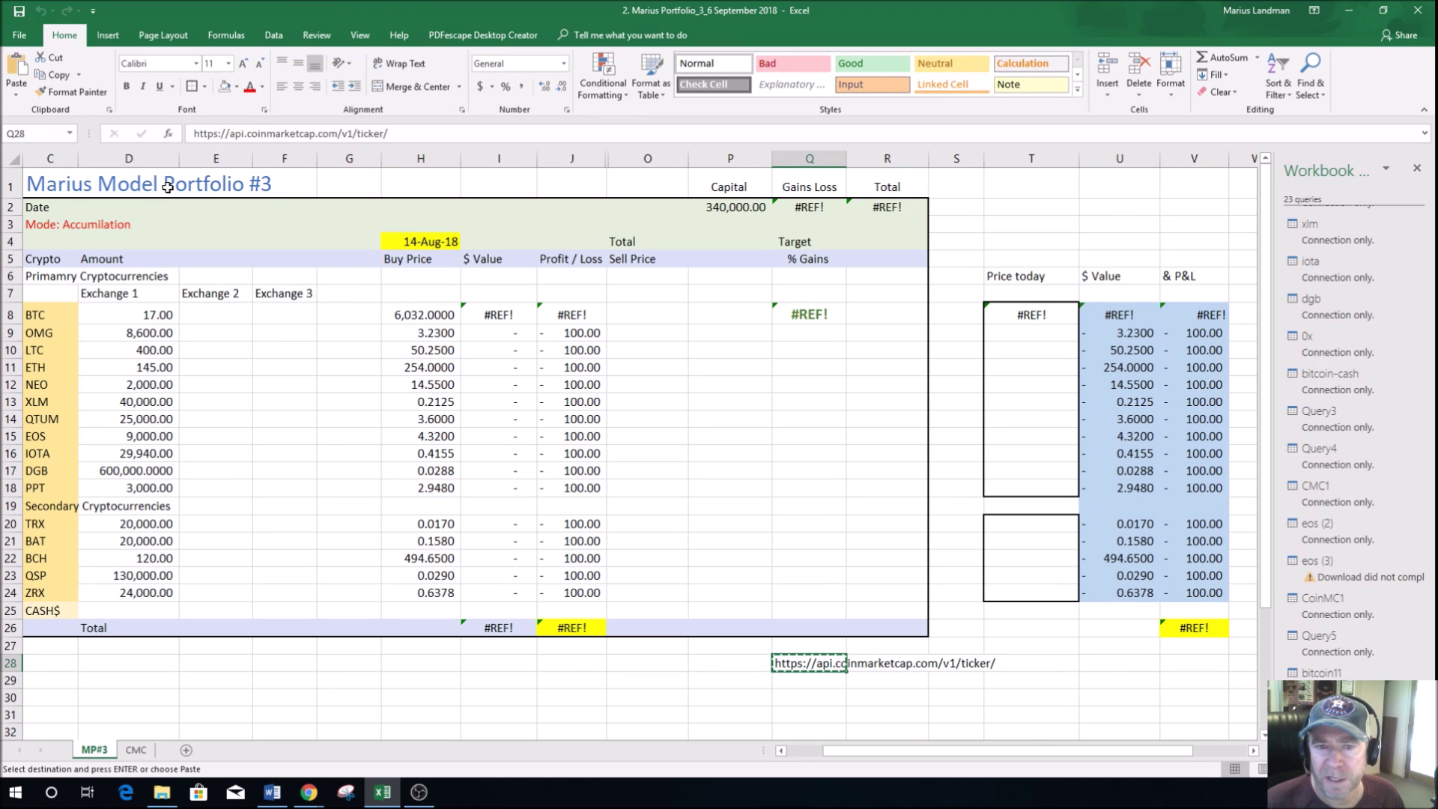
click(137, 751)
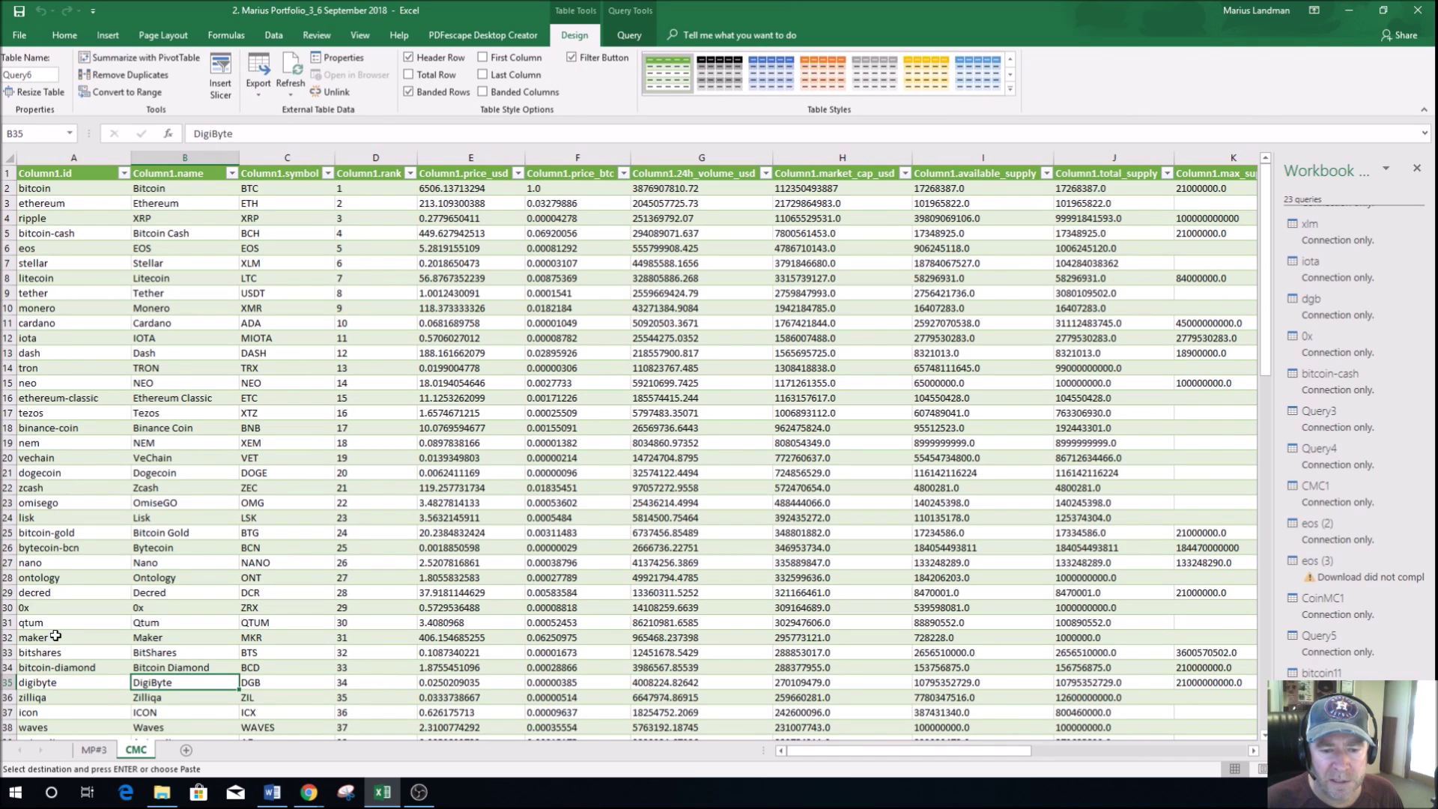
click(94, 750)
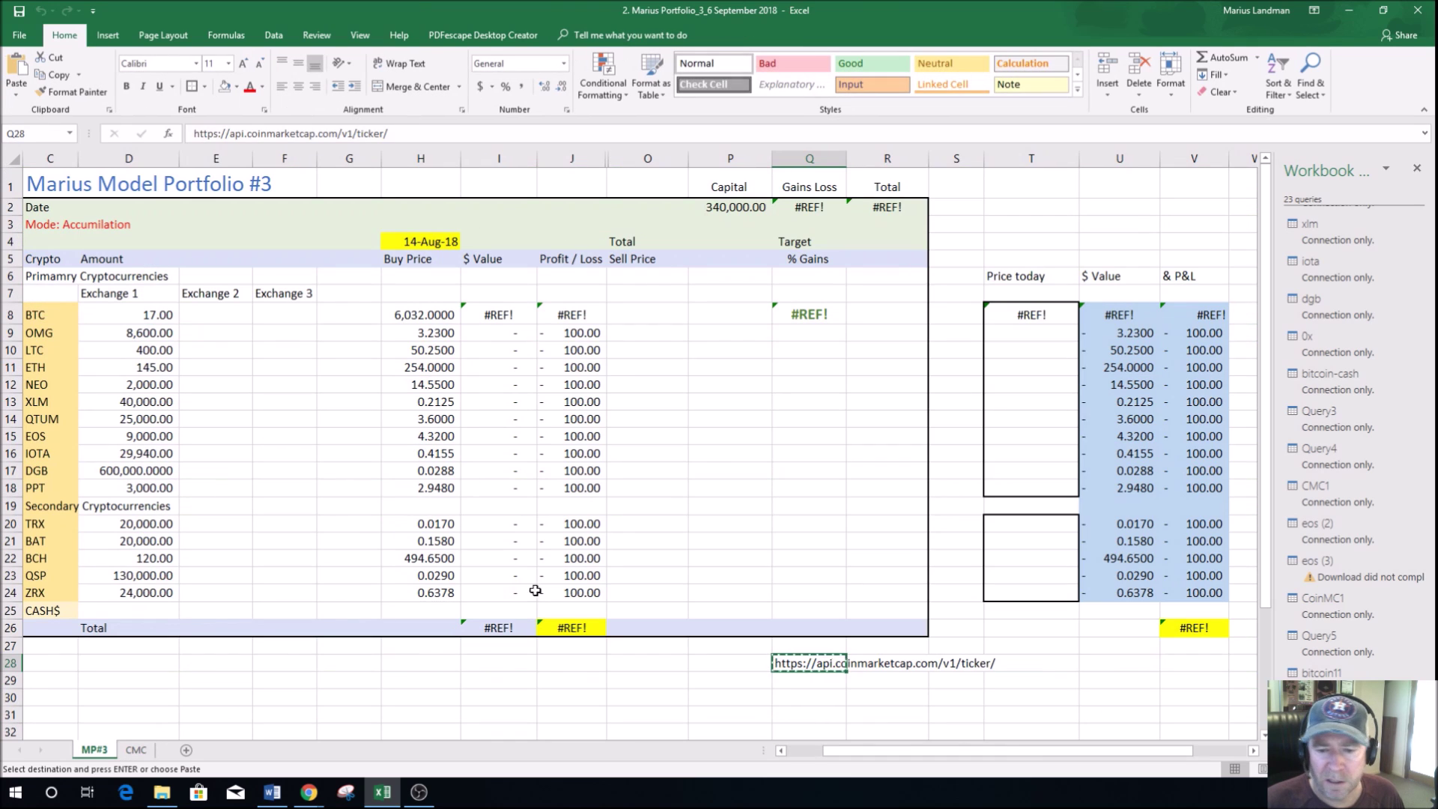
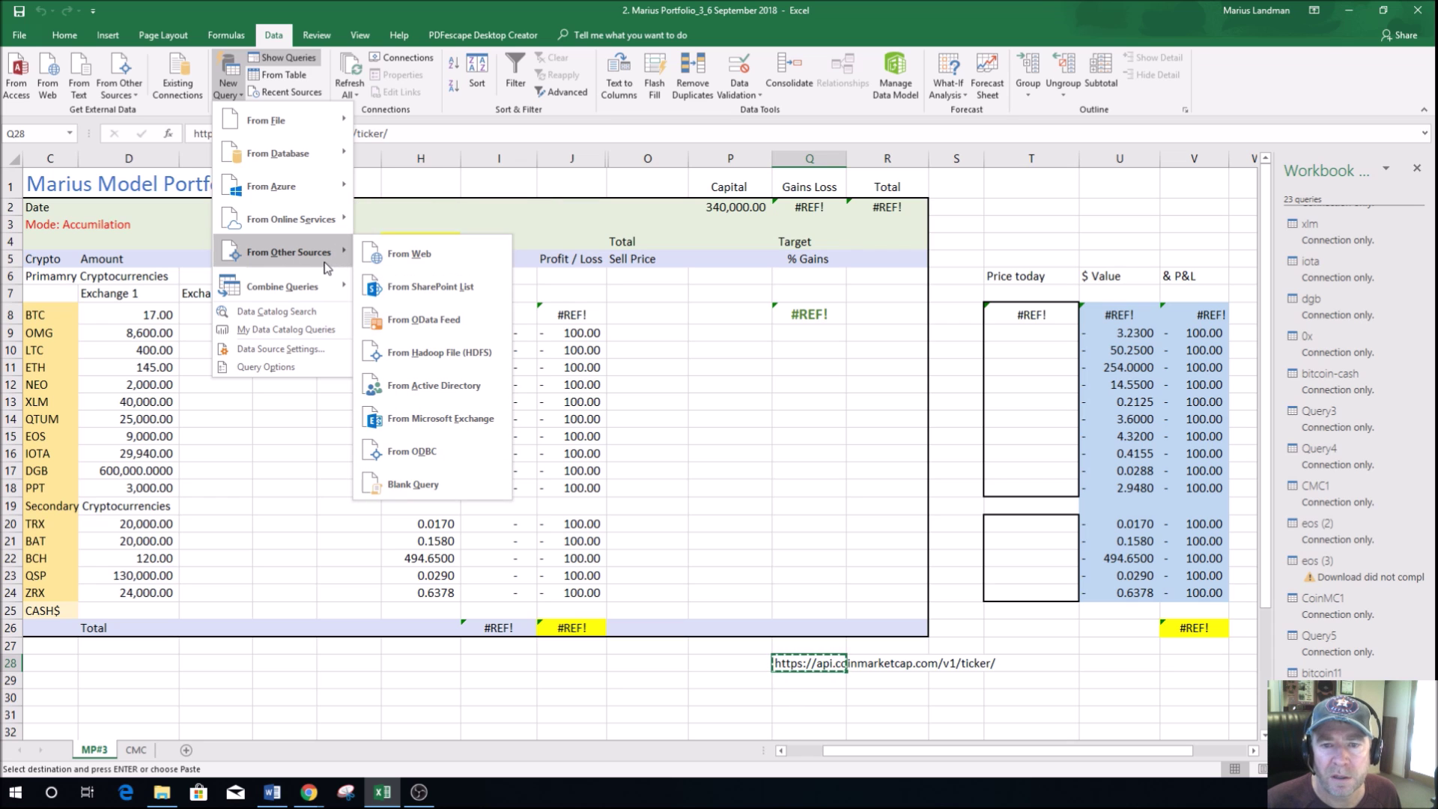
click(405, 254)
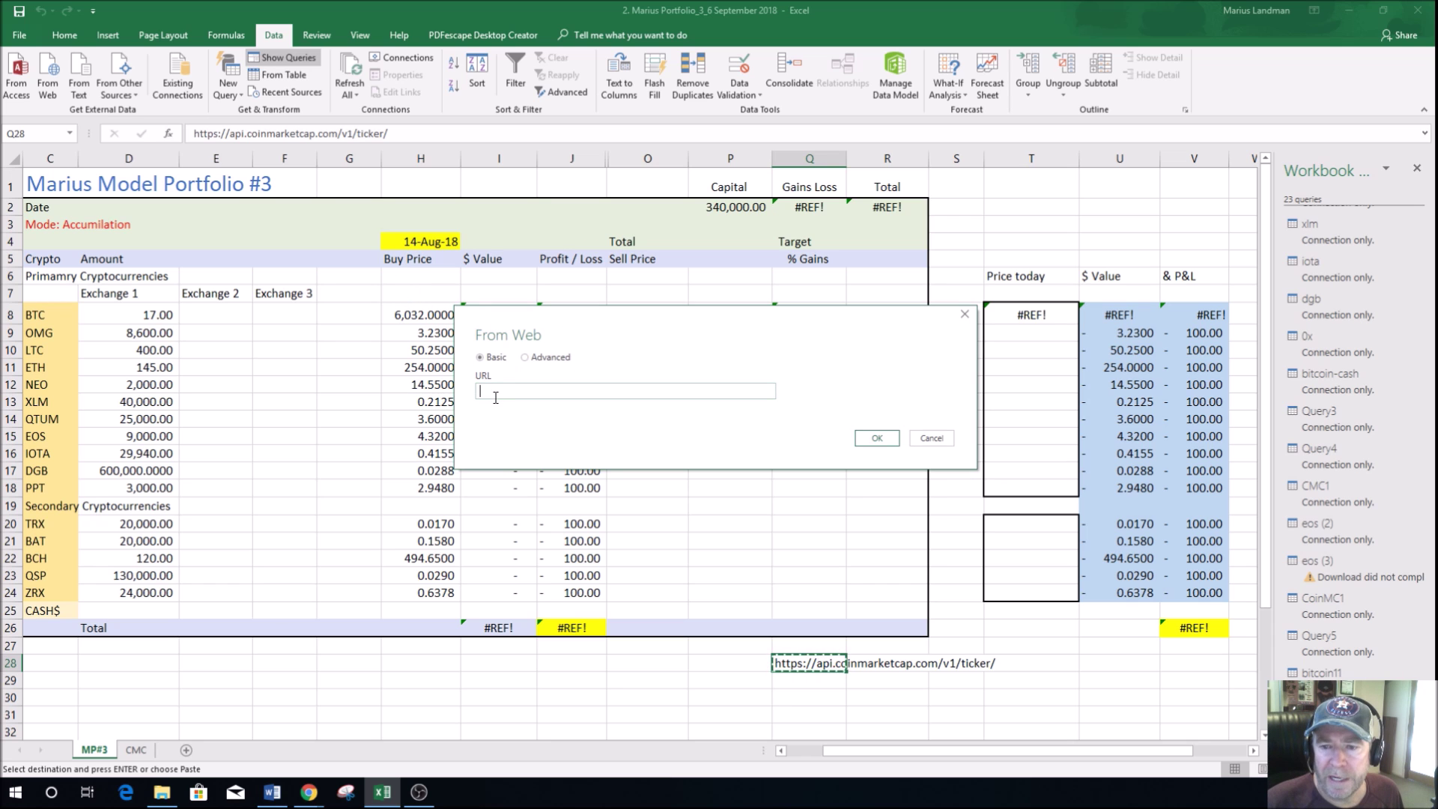
click(492, 393)
text(https://api.coinmarketcap.com/v1/ticker/)
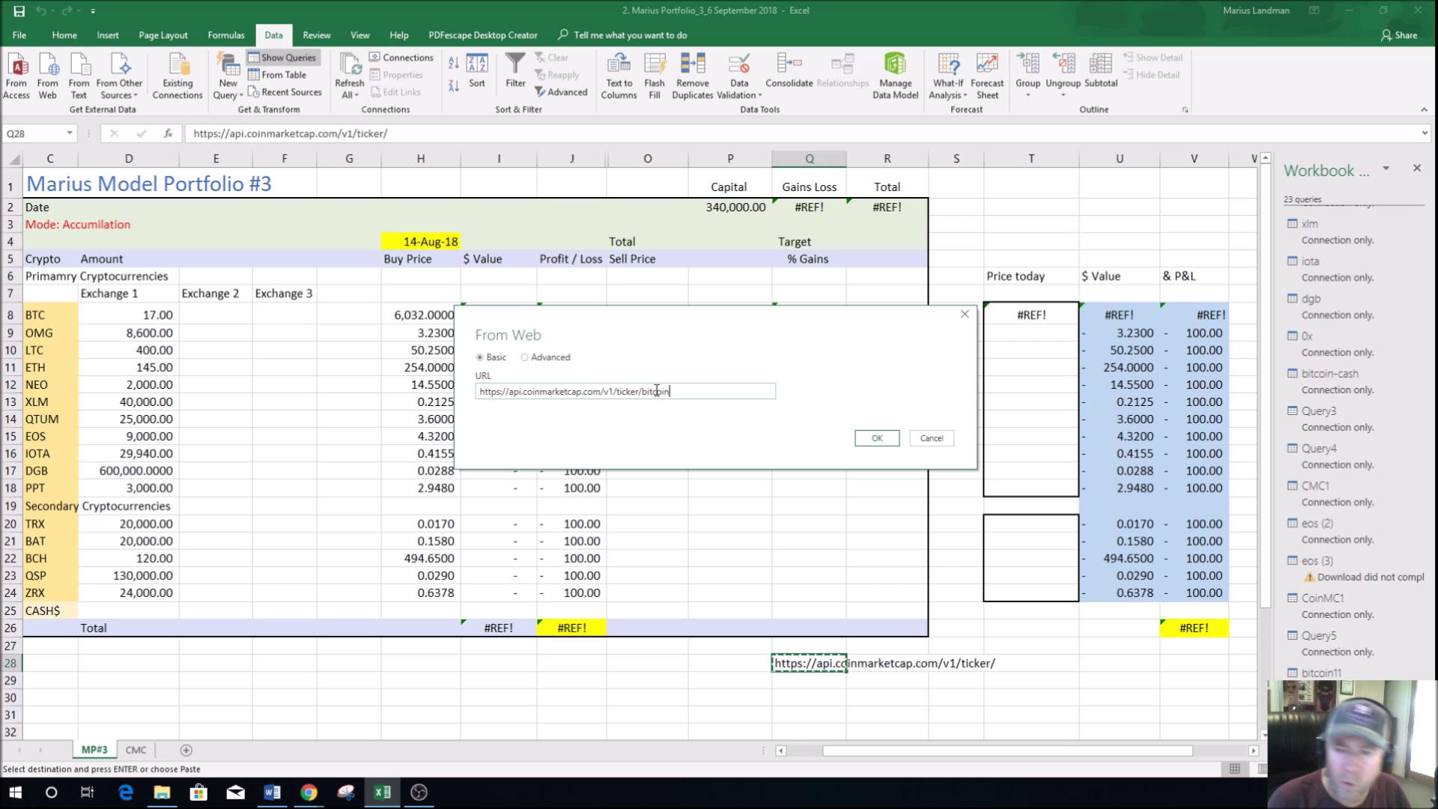
click(878, 439)
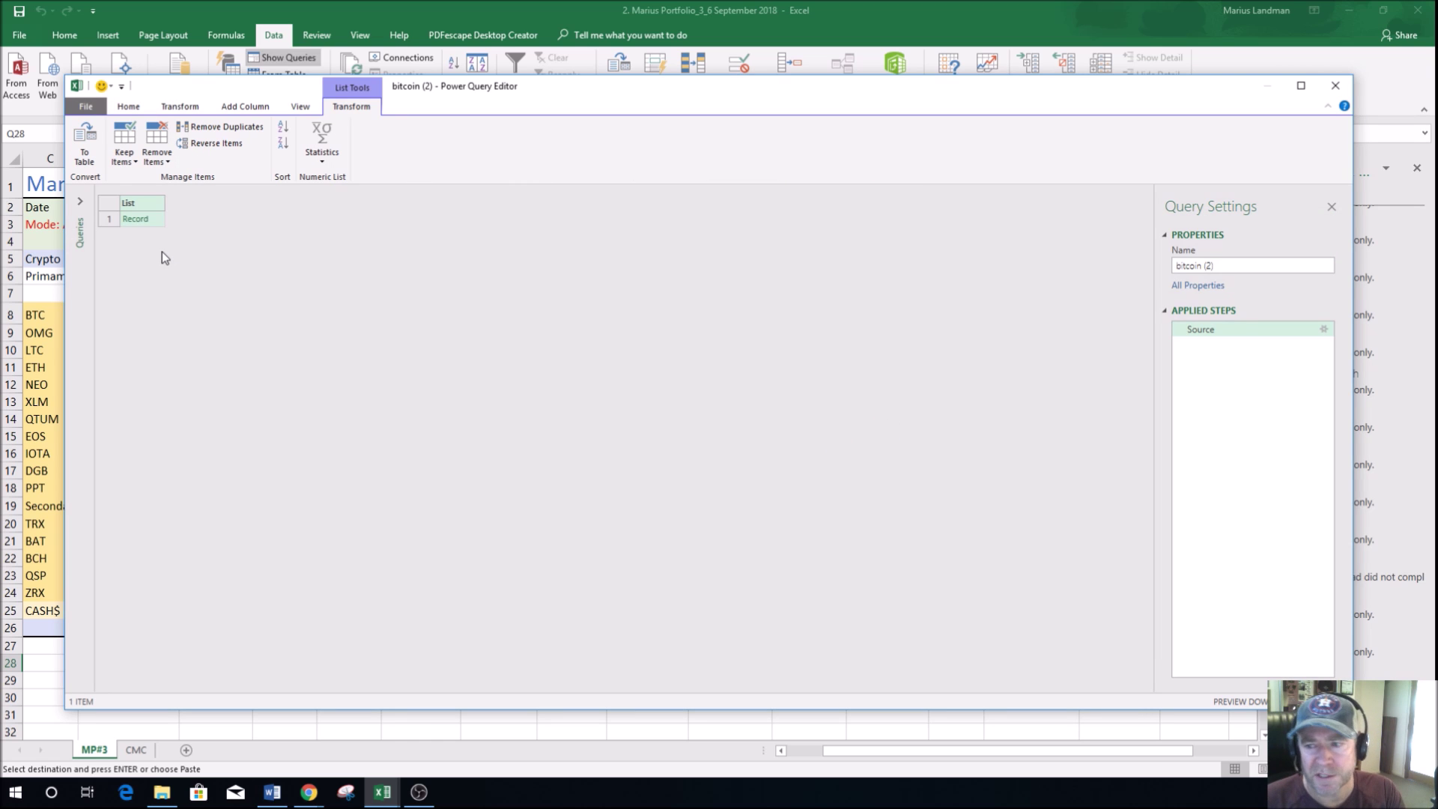
Step: Open the bitcoin query's record, convert it into a table, and load it into the workbook
click(133, 221)
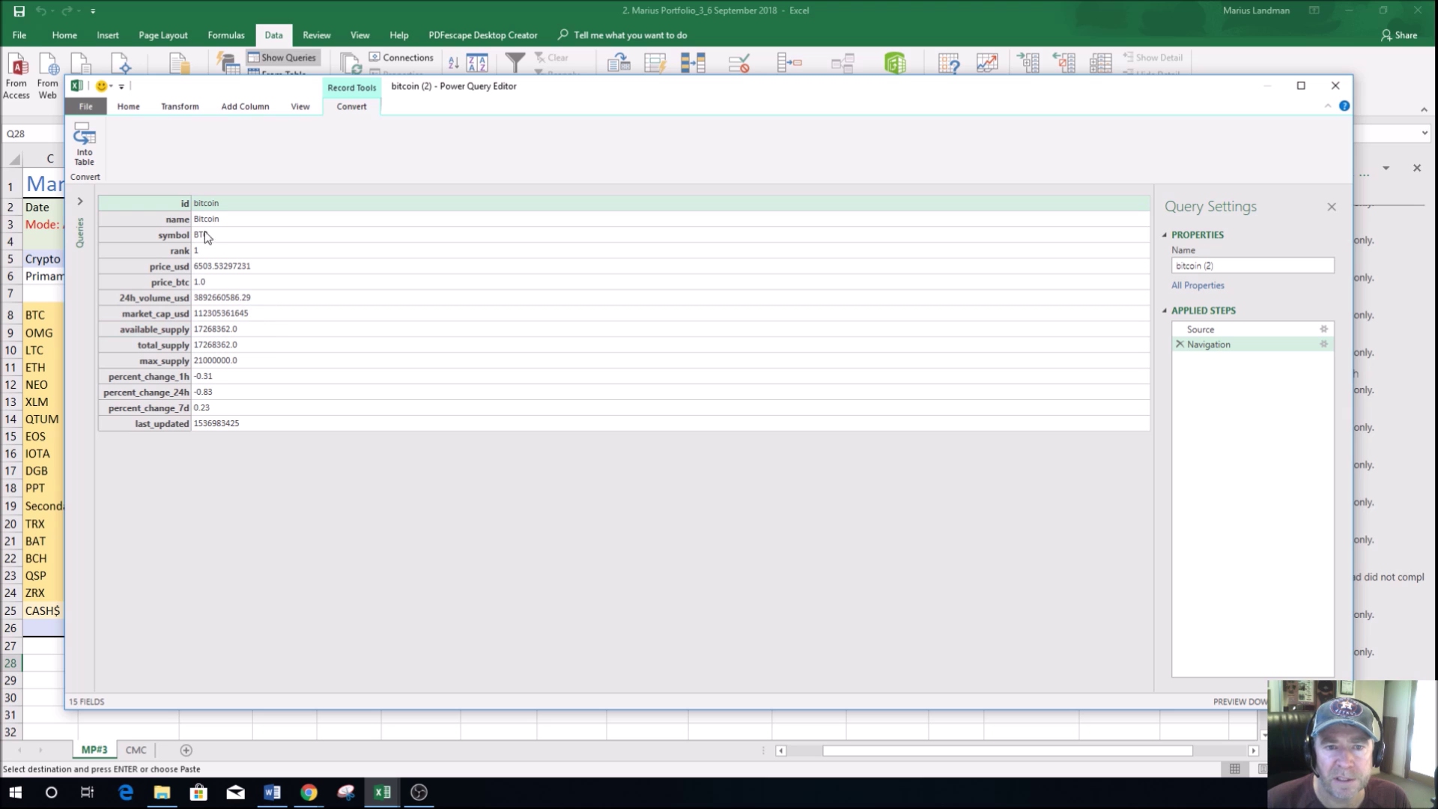
click(94, 144)
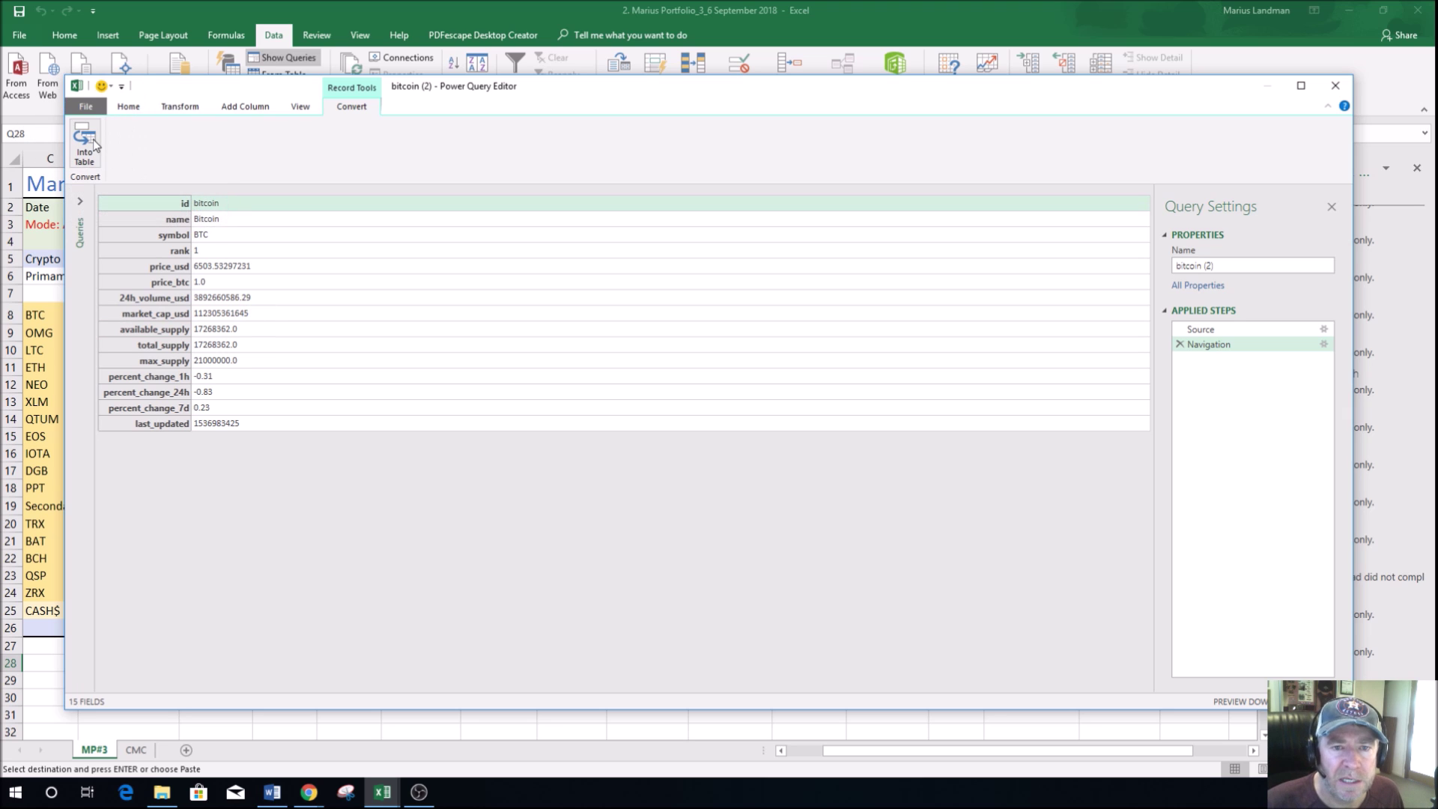
click(82, 150)
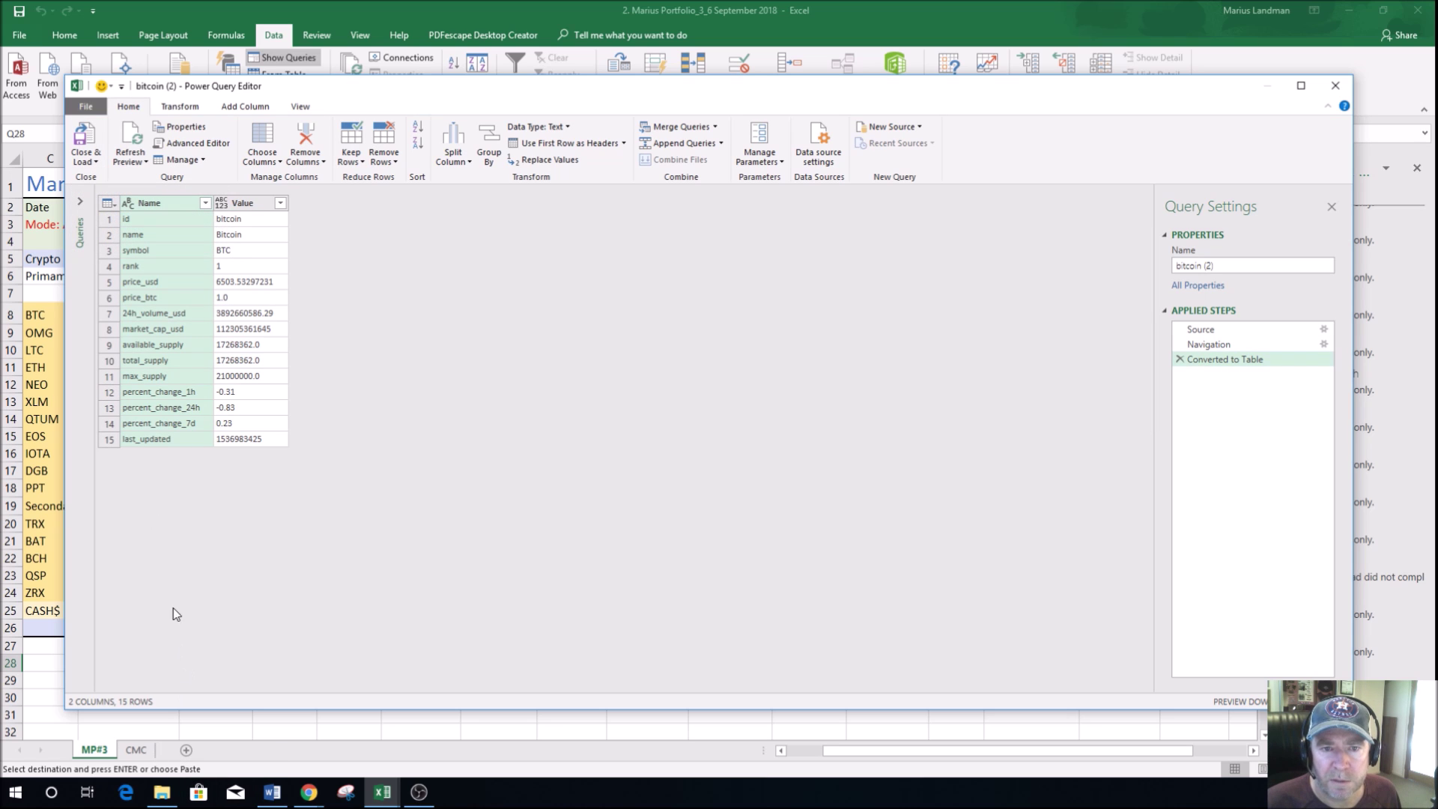
click(84, 155)
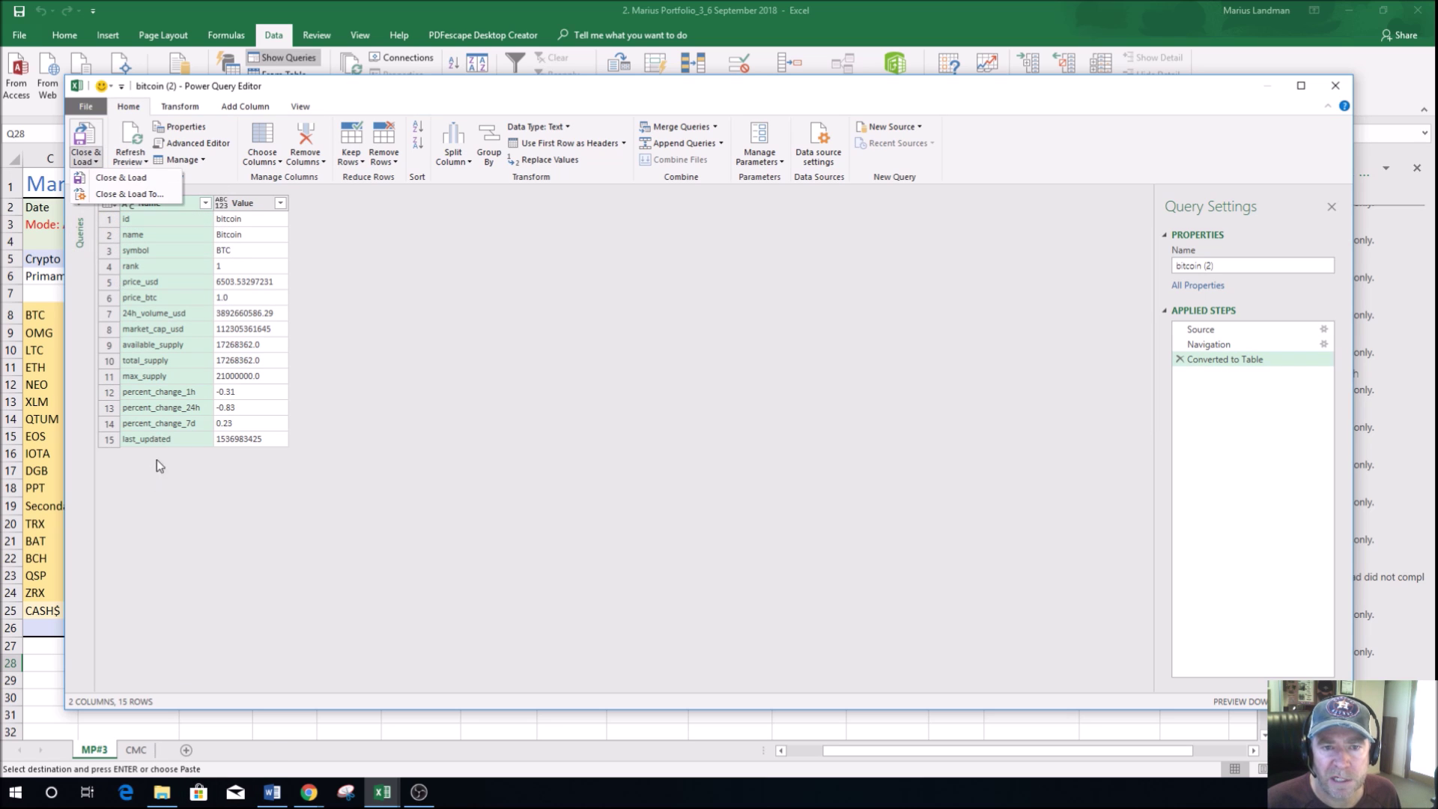
click(120, 178)
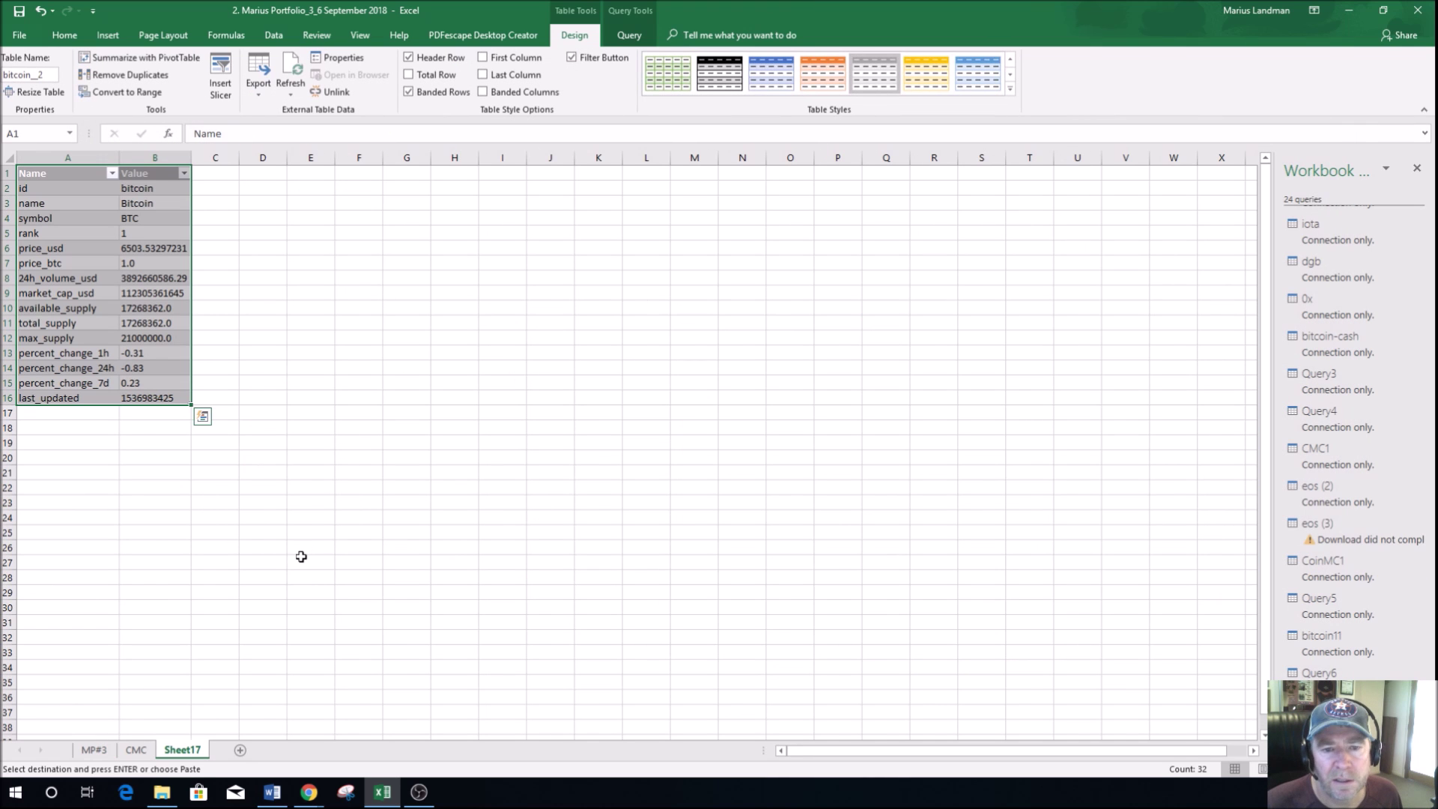
Step: Rename the new worksheet holding the bitcoin data as BTC
right_click(182, 751)
click(219, 611)
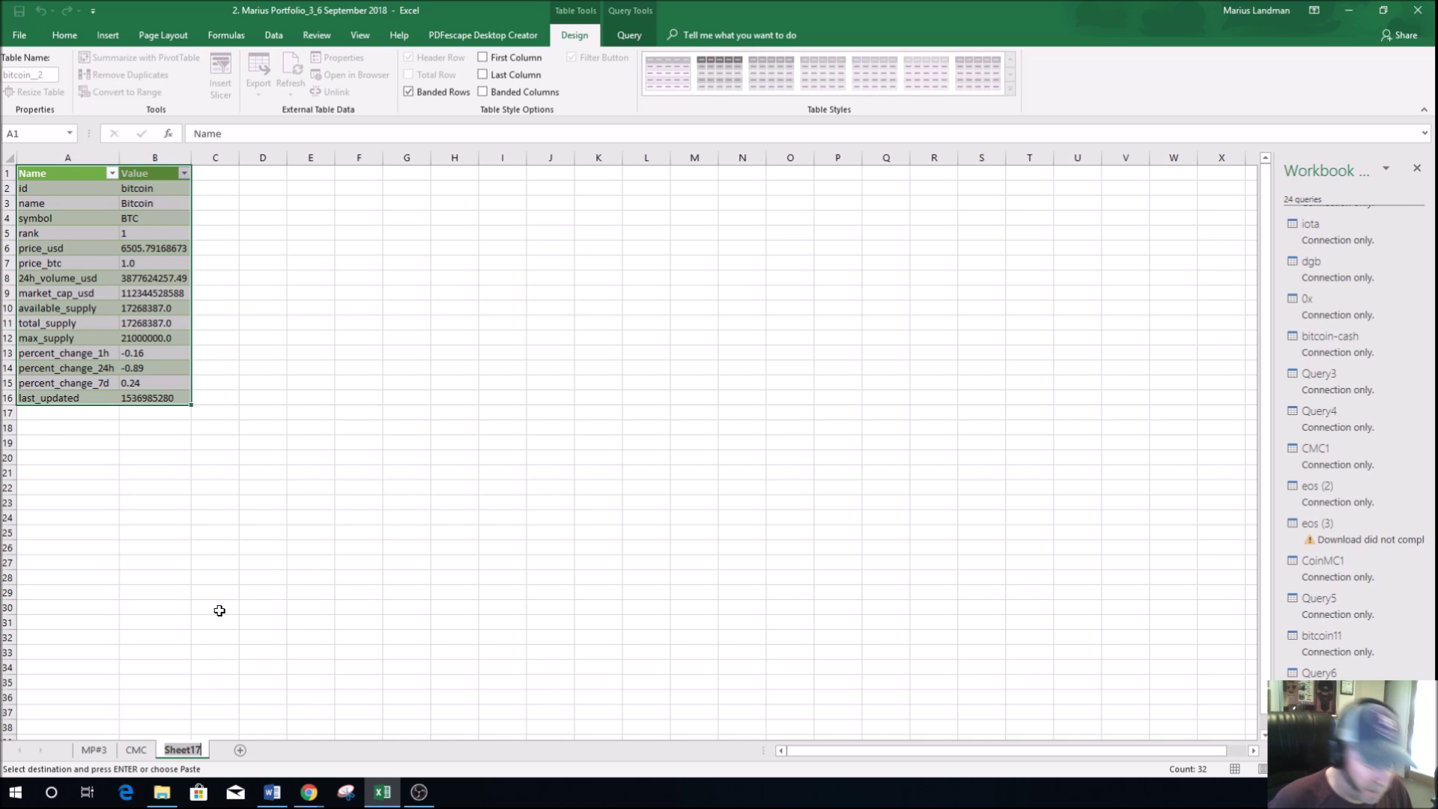
key(BackSpace)
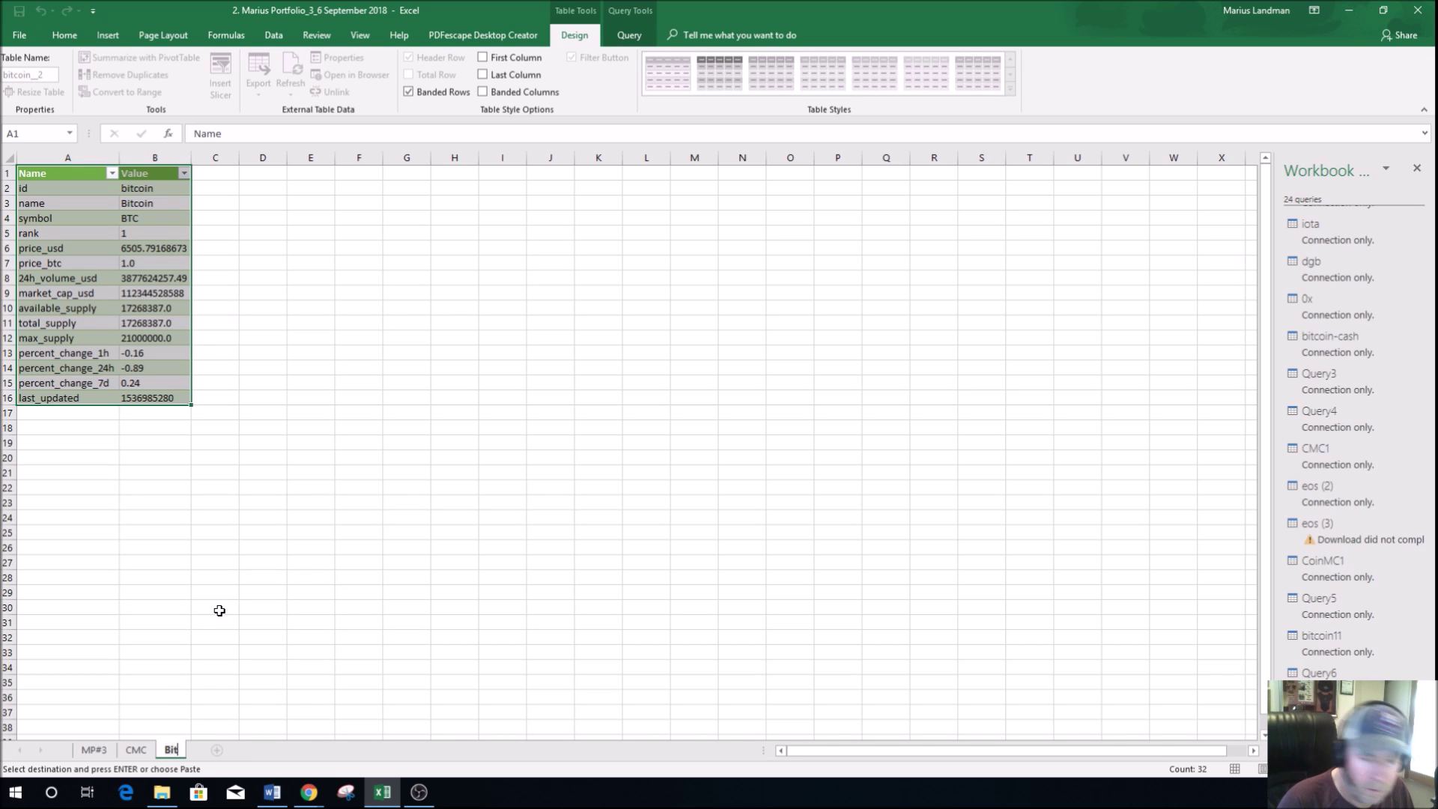
text(BTC)
click(220, 610)
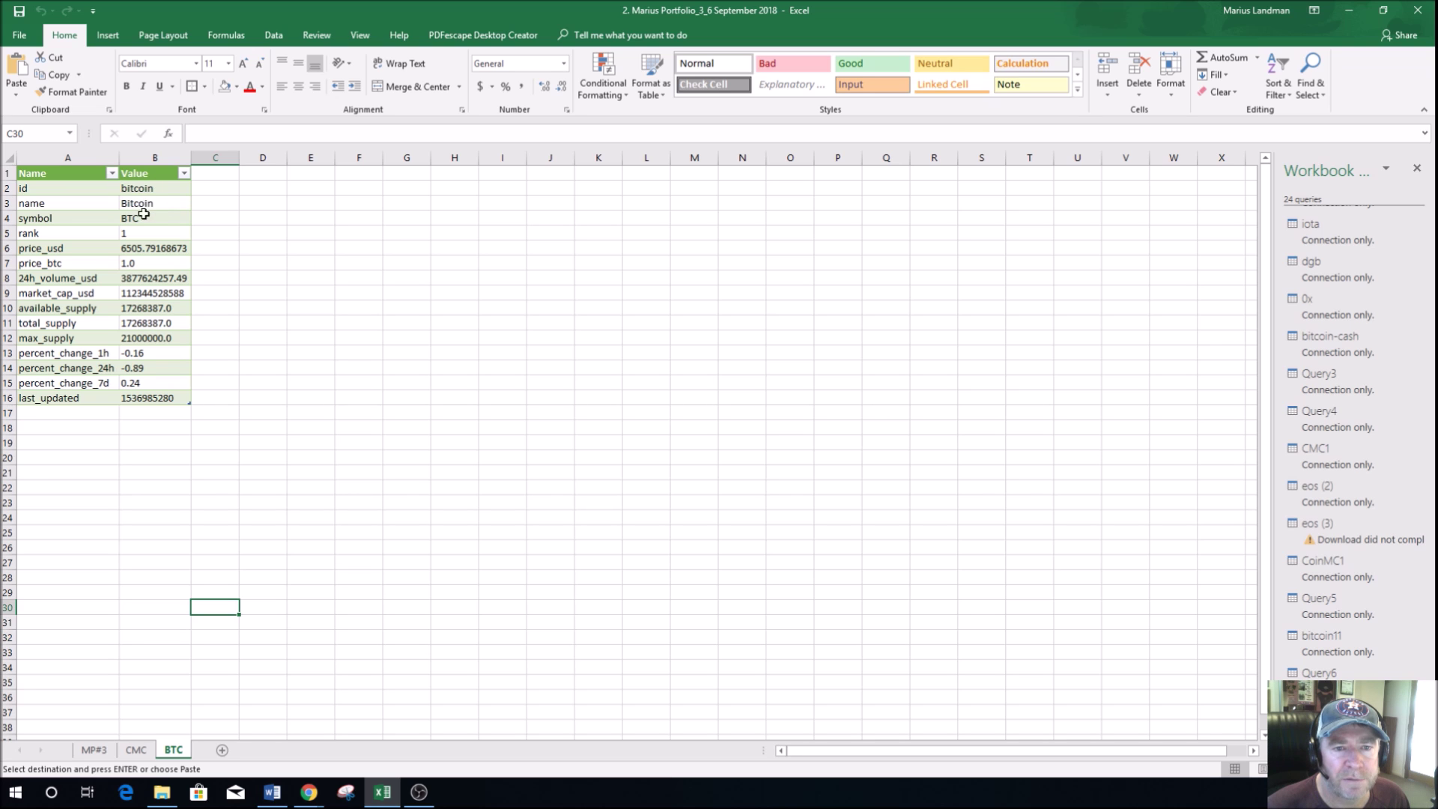
Step: Replace the broken Price today formula for BTC in MP#3 cell T8 with =BTC!B6
click(152, 248)
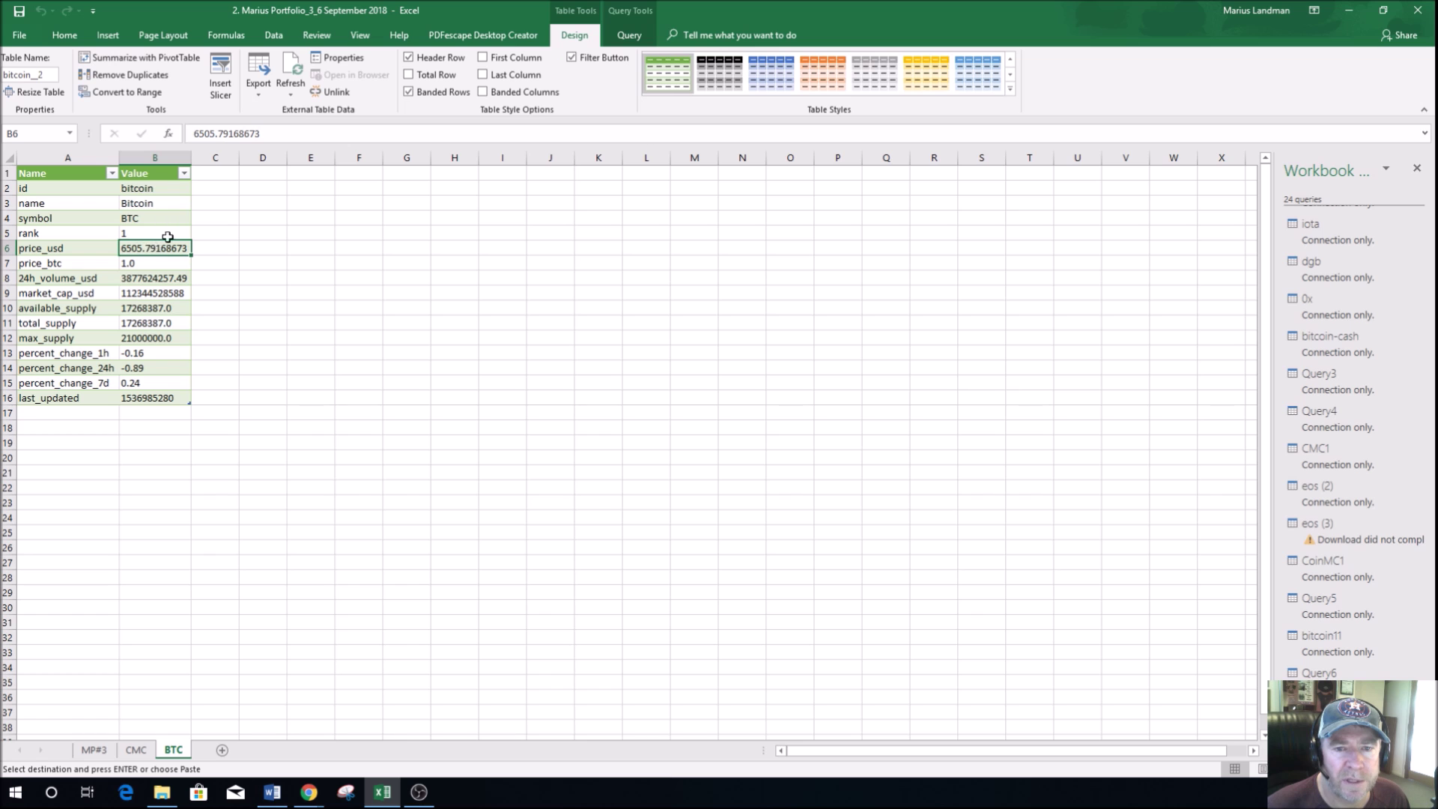
click(137, 750)
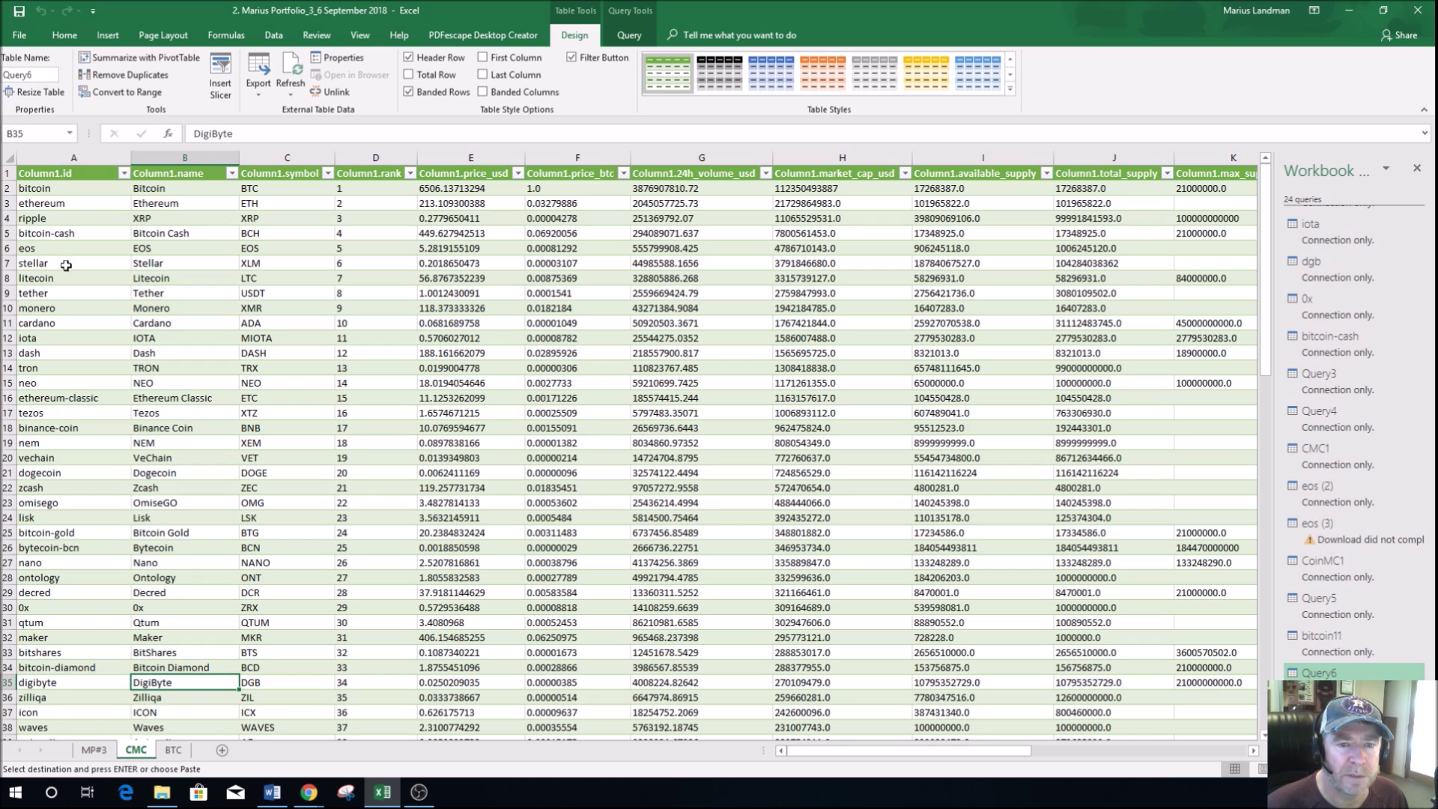
click(89, 753)
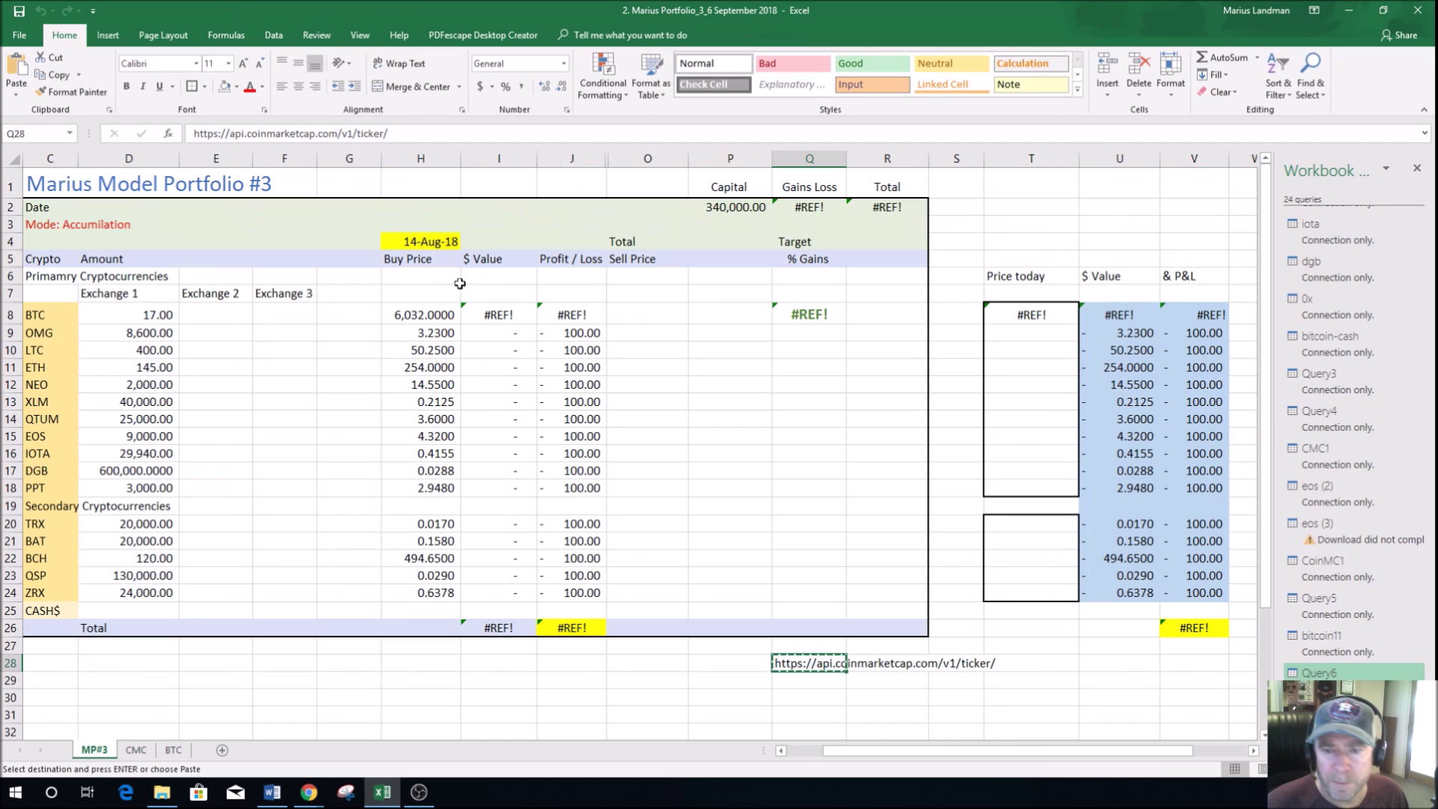
click(1032, 316)
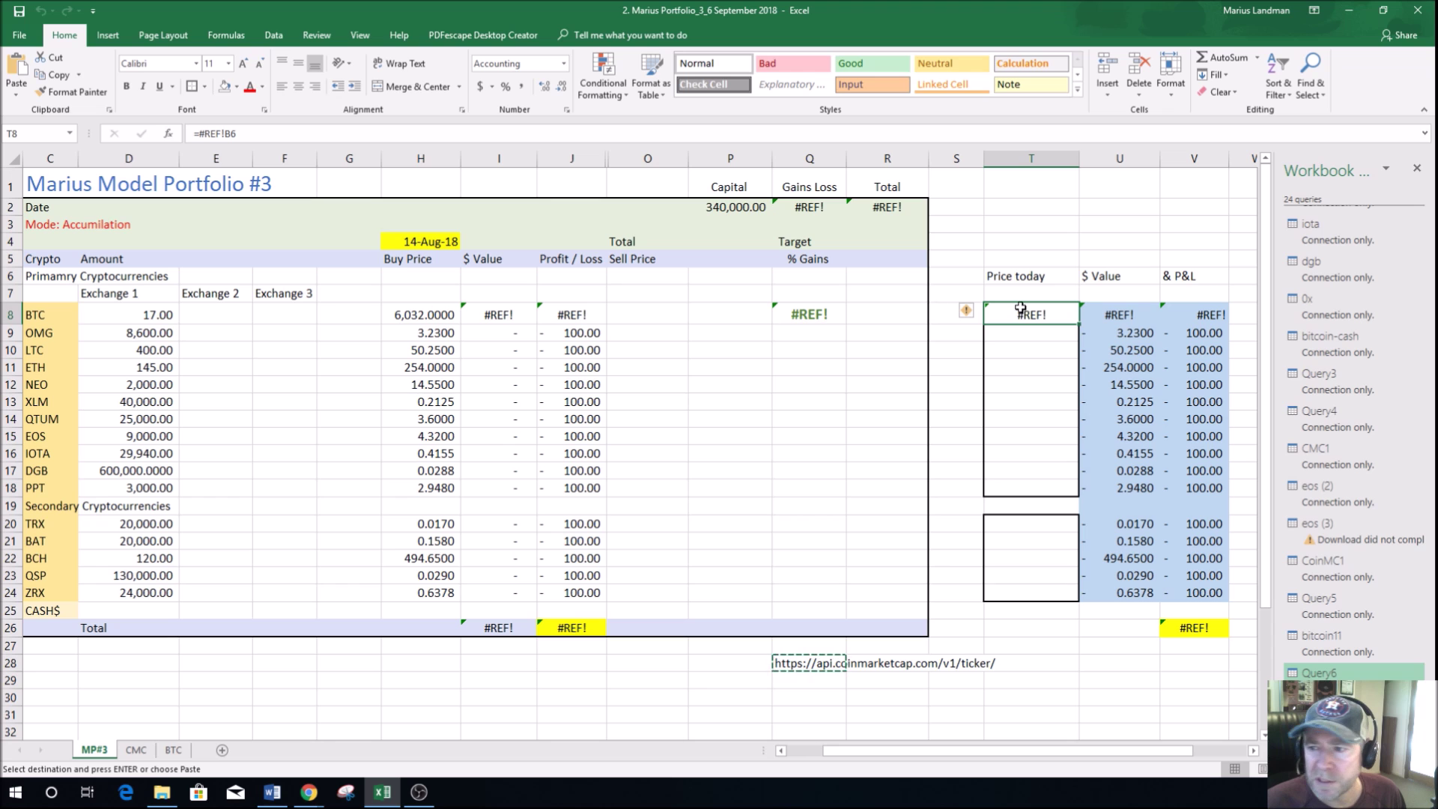
click(236, 134)
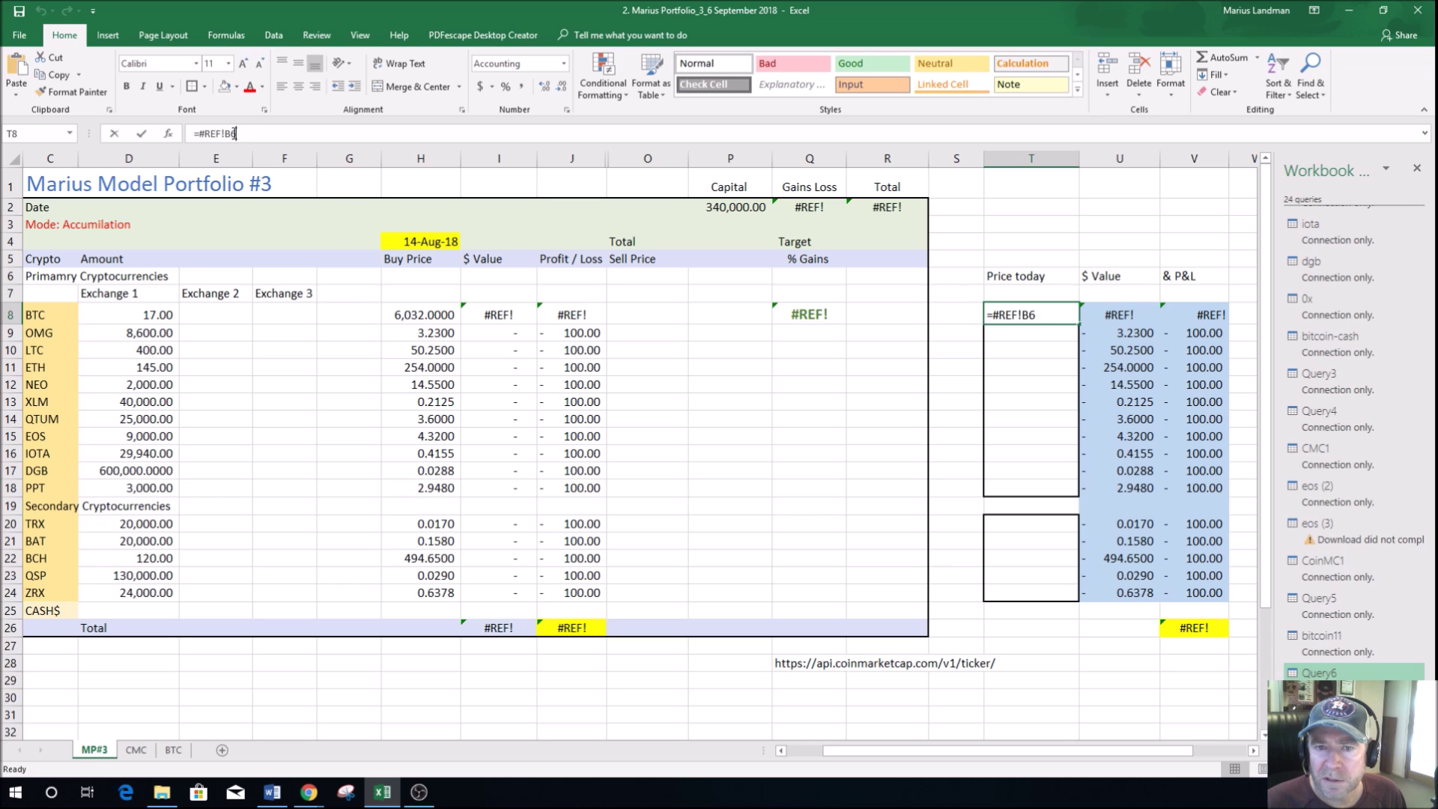
drag(243, 133, 194, 133)
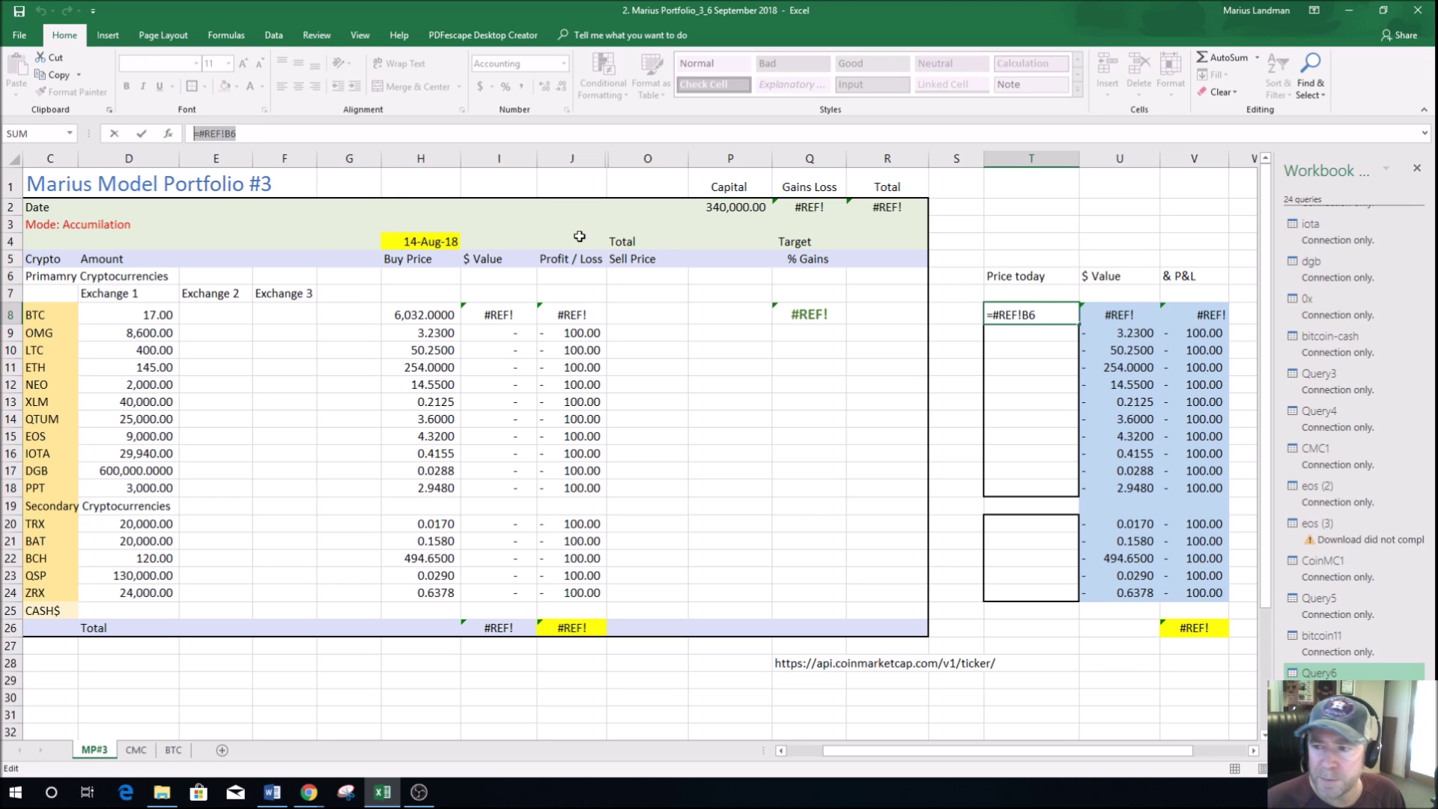
text(=)
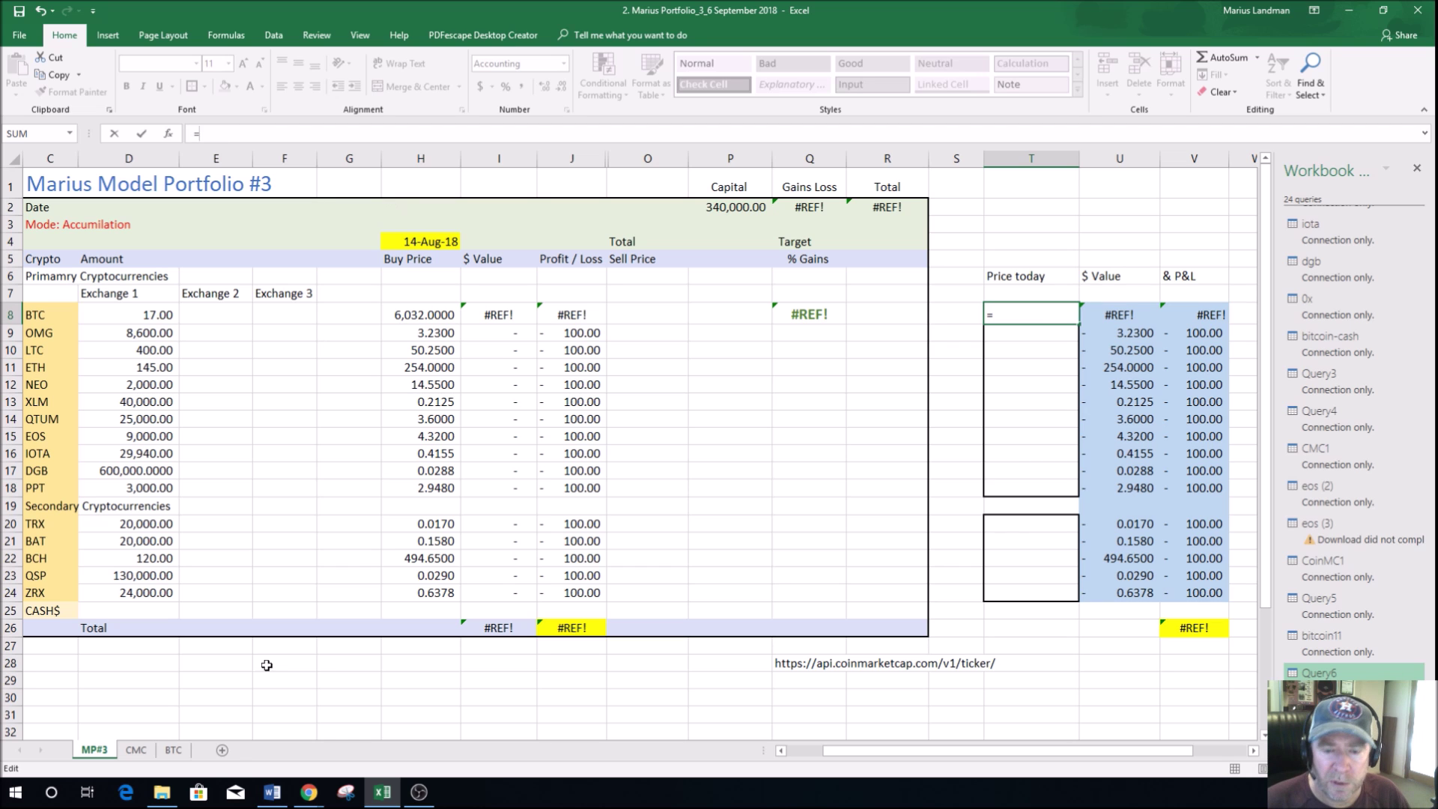
click(174, 750)
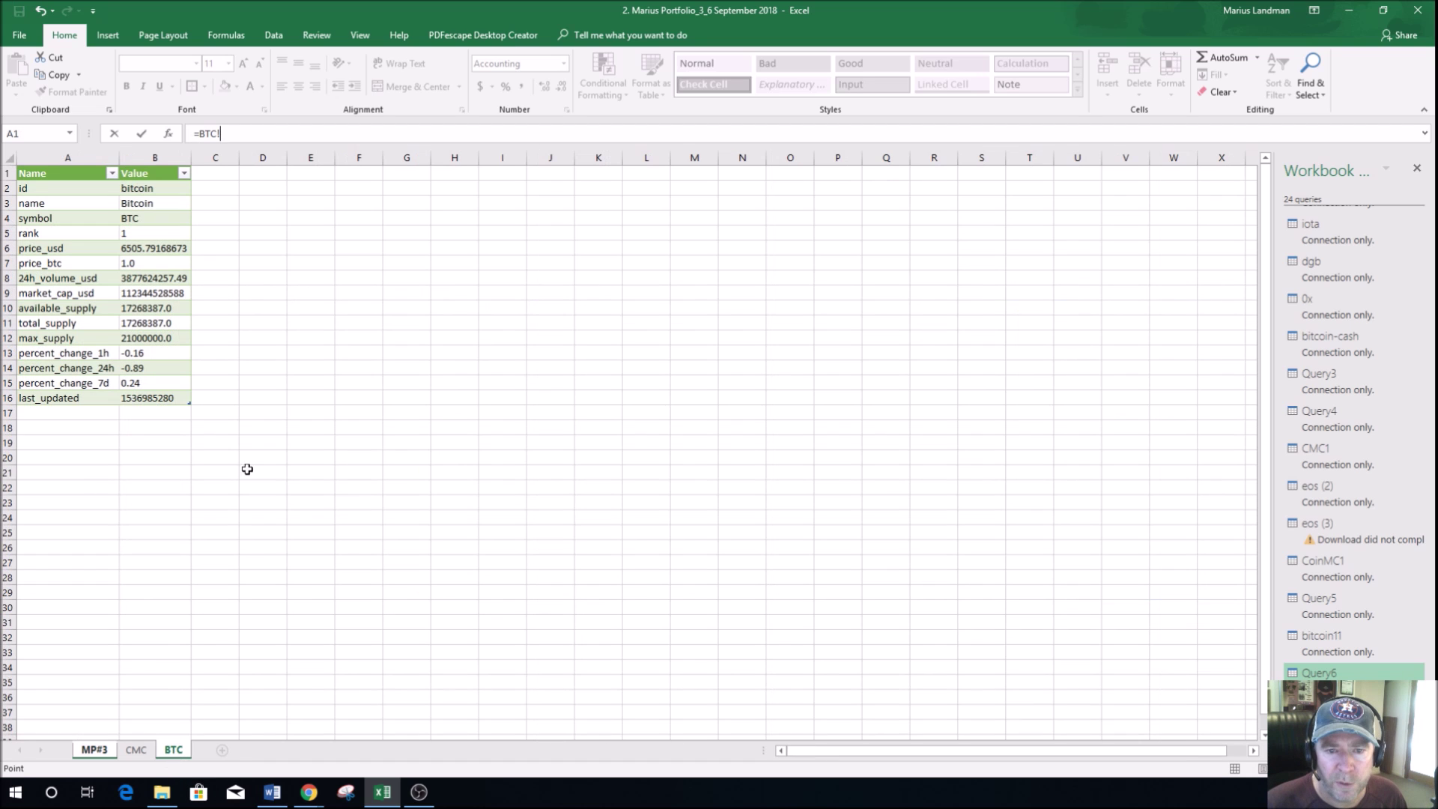
click(159, 248)
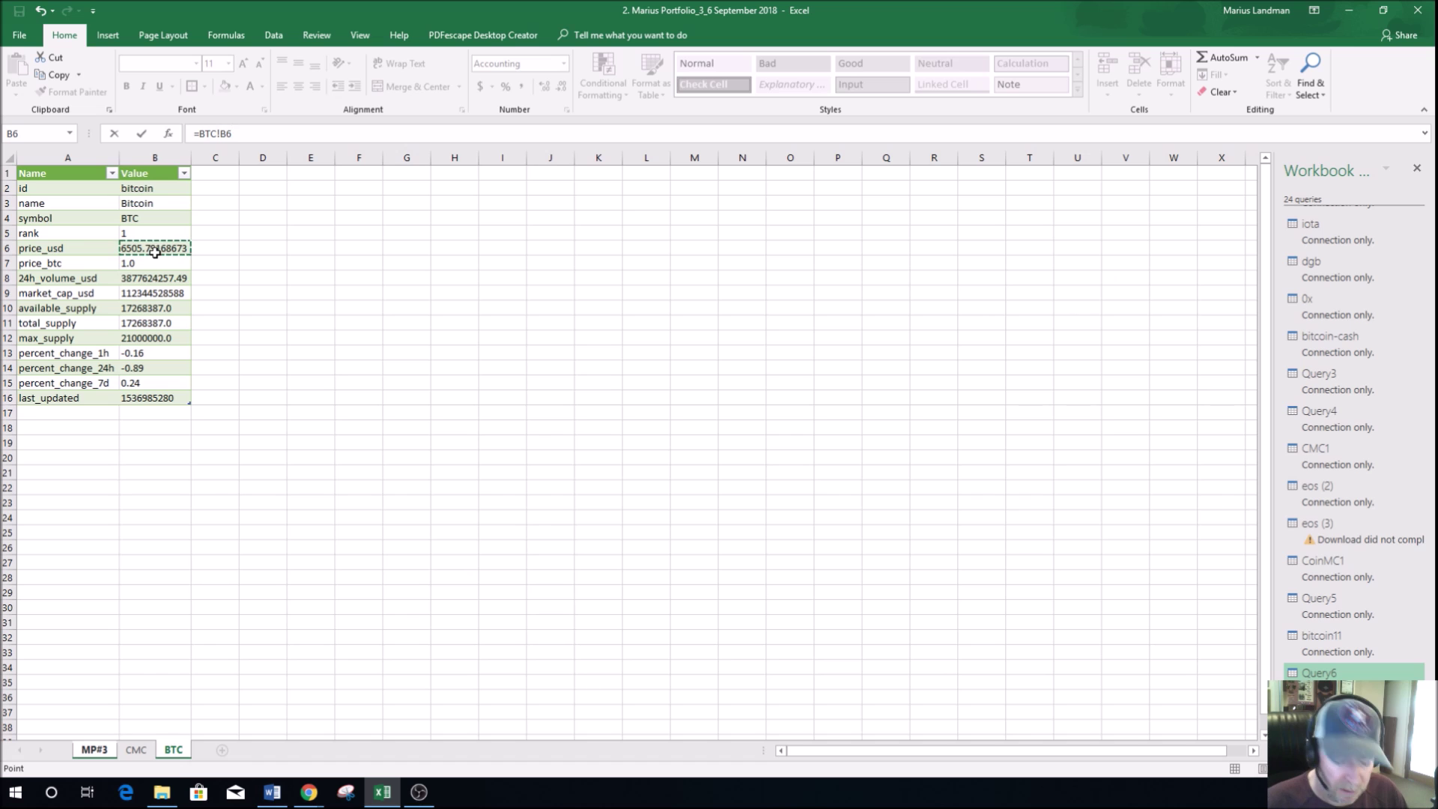
key(Return)
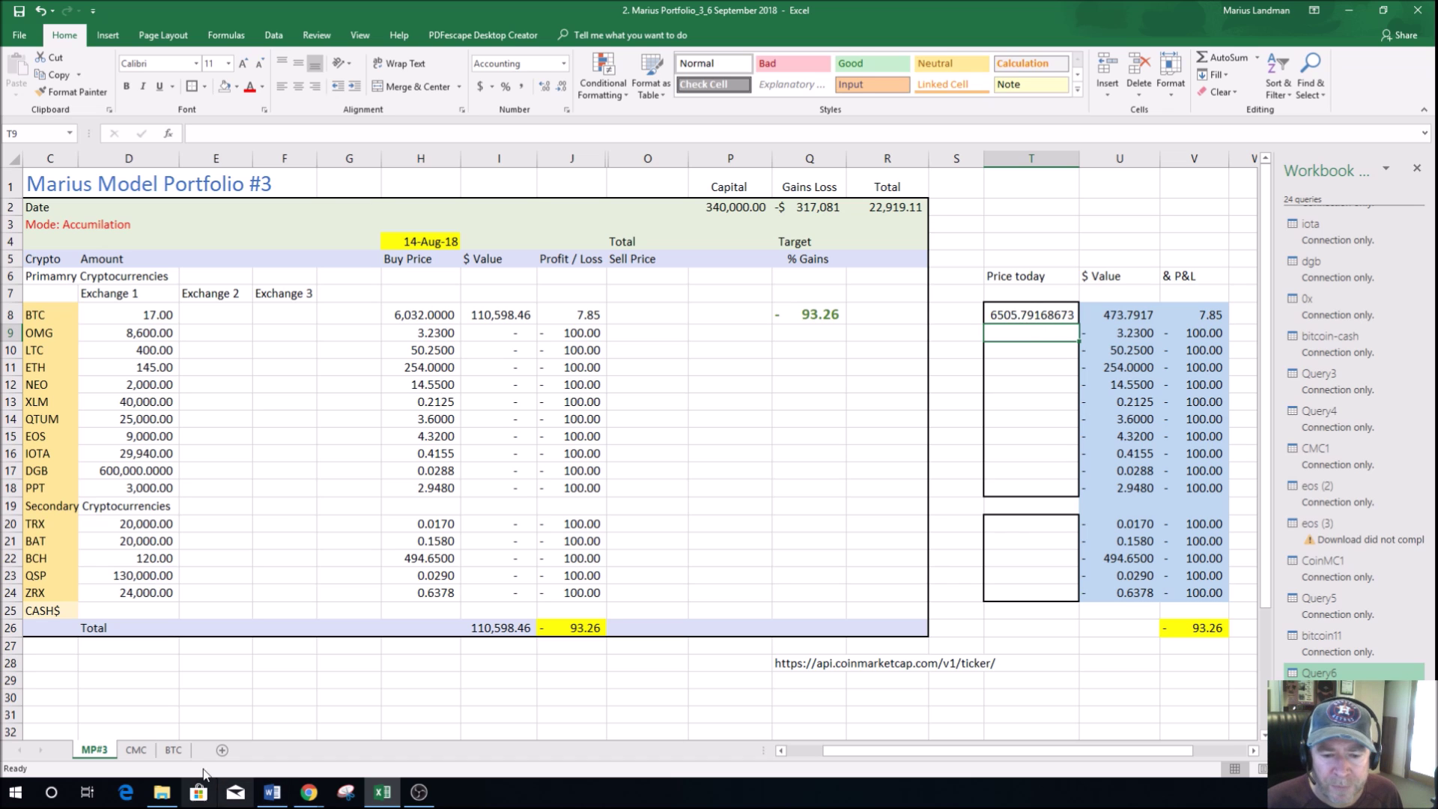
Step: Set the BTC sheet's query connection to refresh every 60 minutes and whenever the file is opened
click(174, 750)
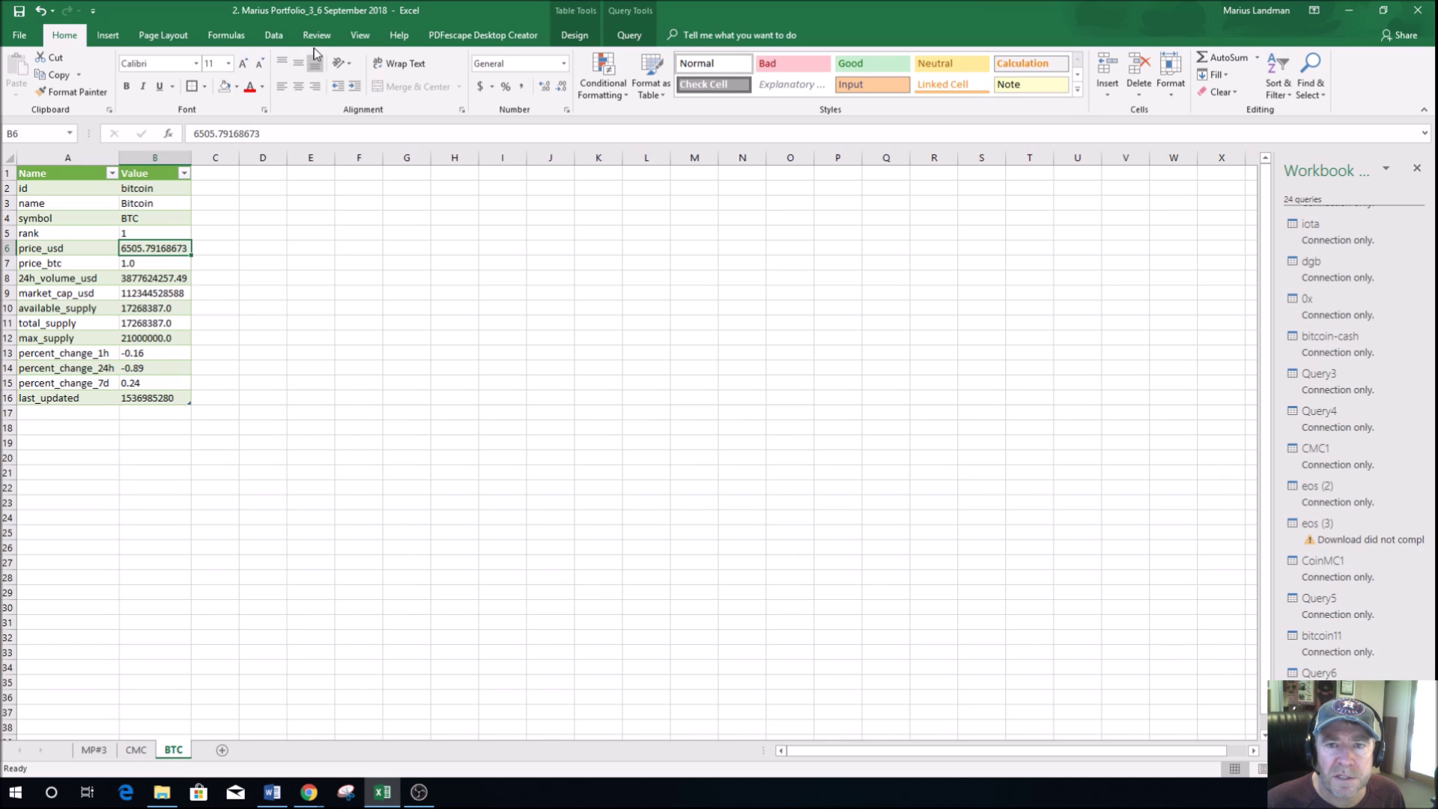
click(275, 36)
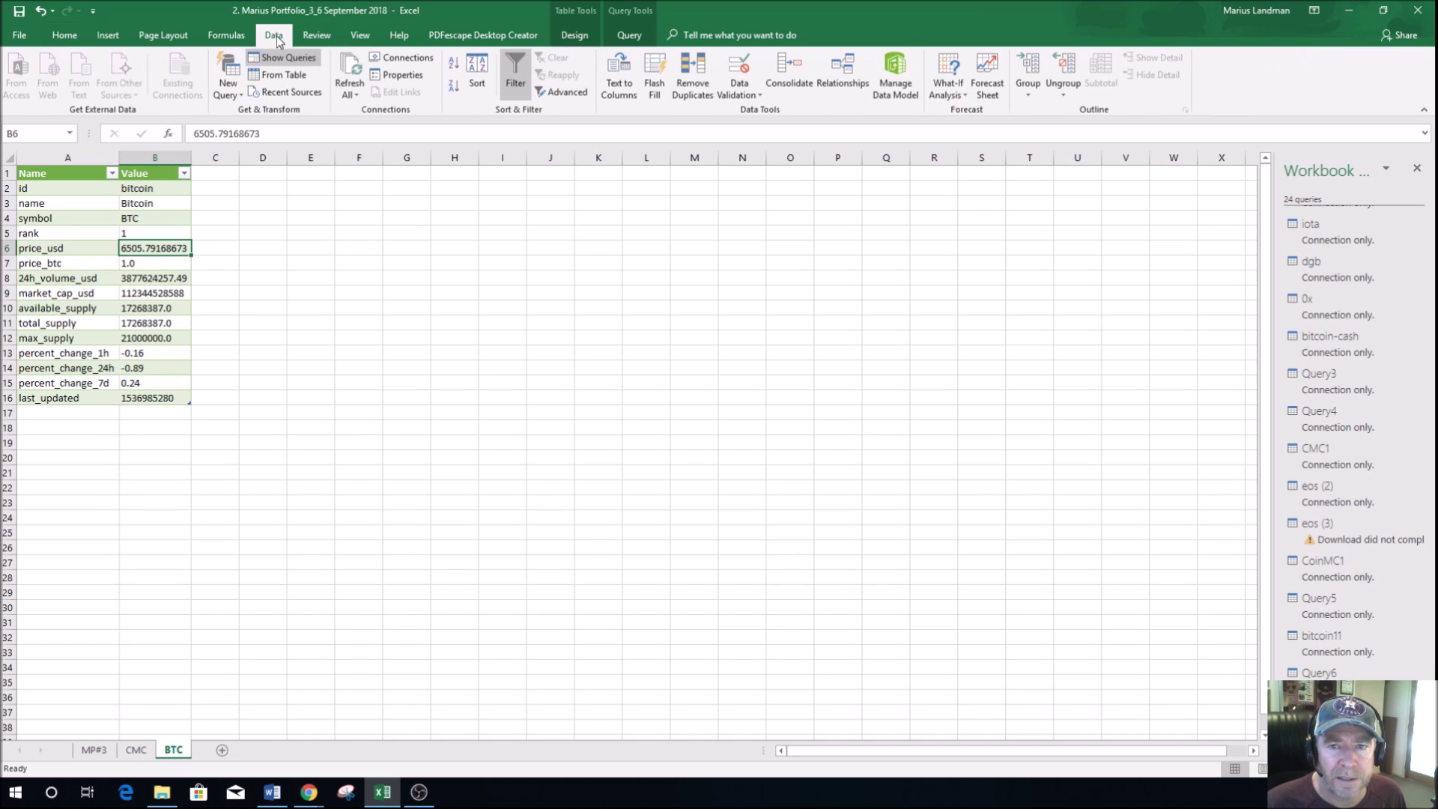
click(350, 97)
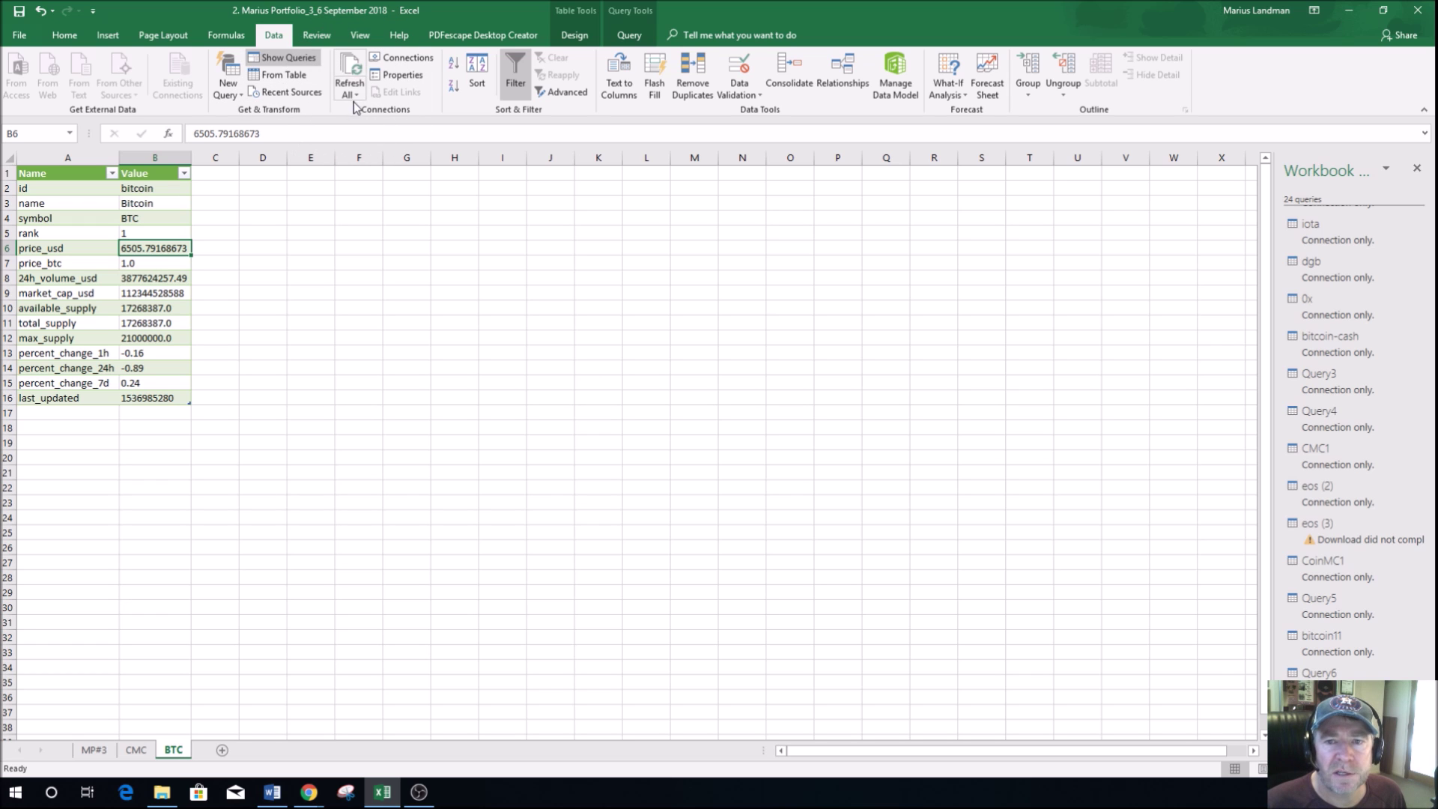
click(357, 95)
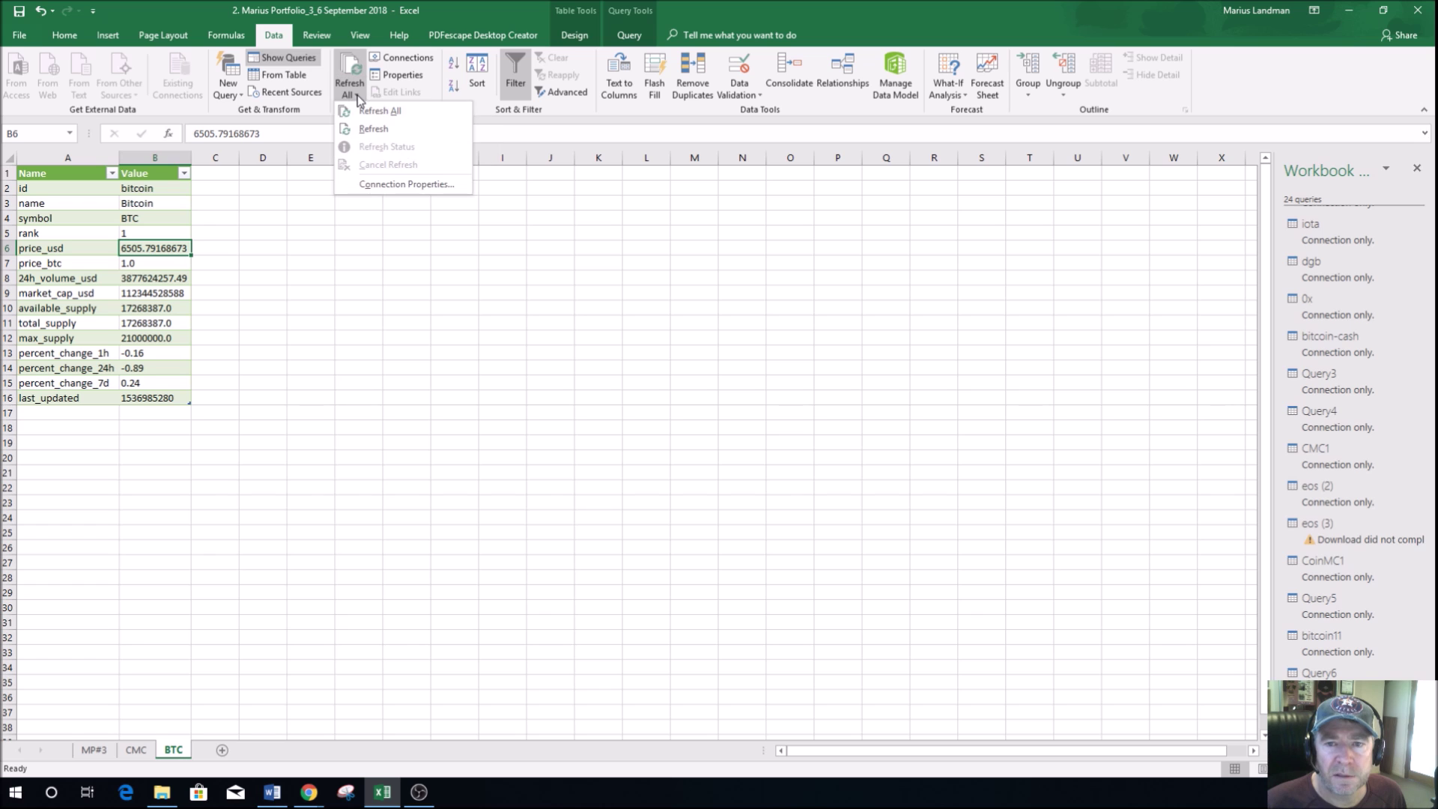
click(378, 187)
drag(1111, 168, 597, 149)
click(407, 282)
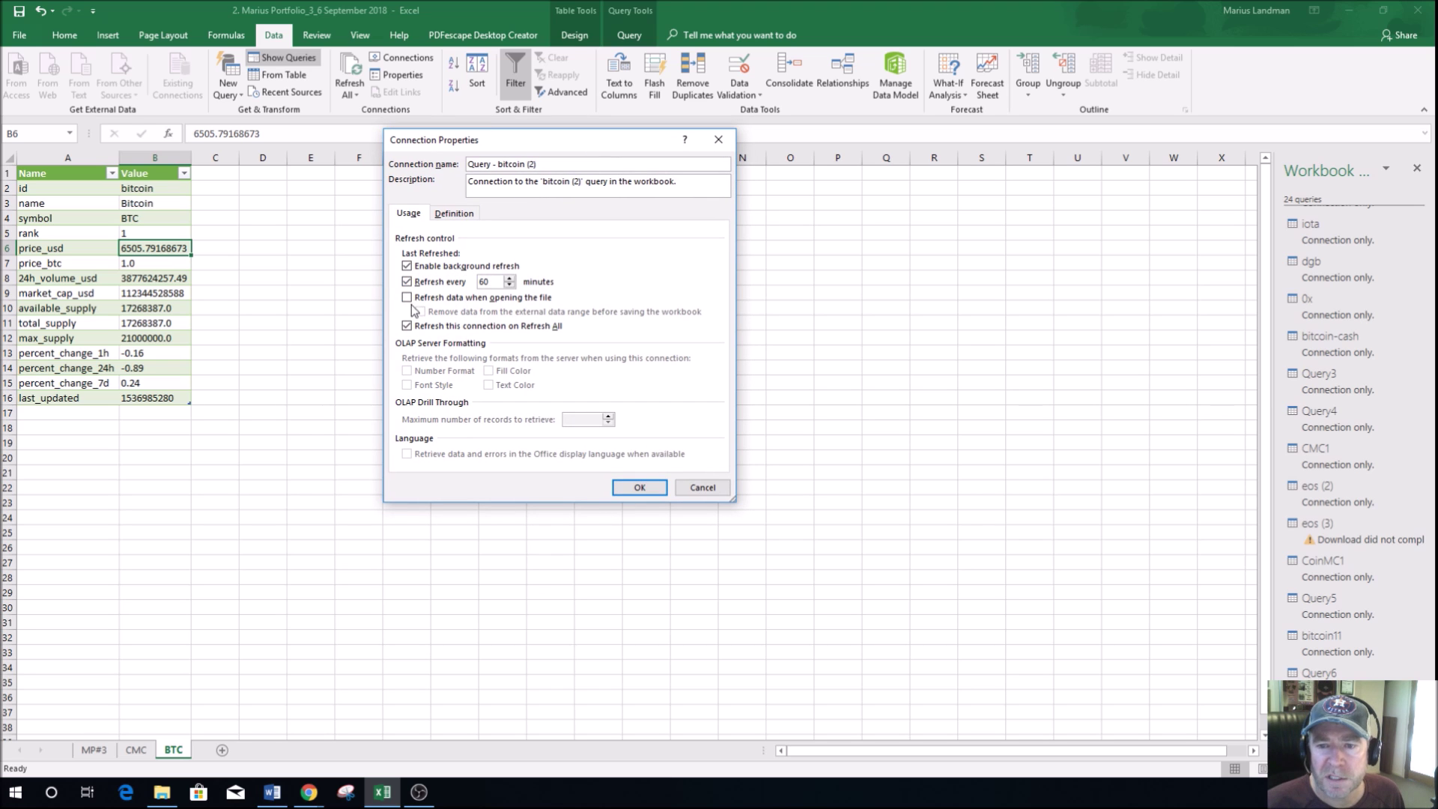
click(406, 299)
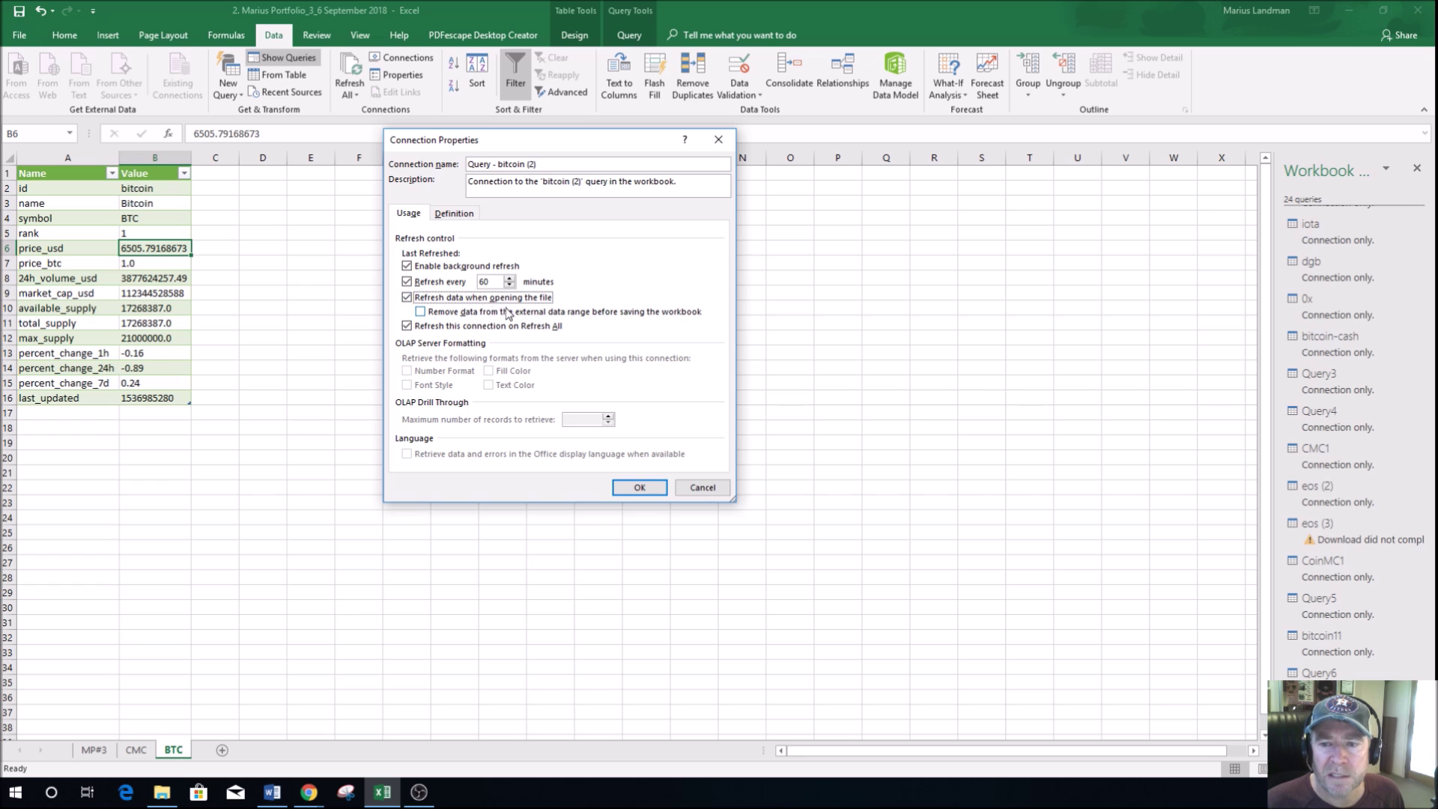
click(634, 489)
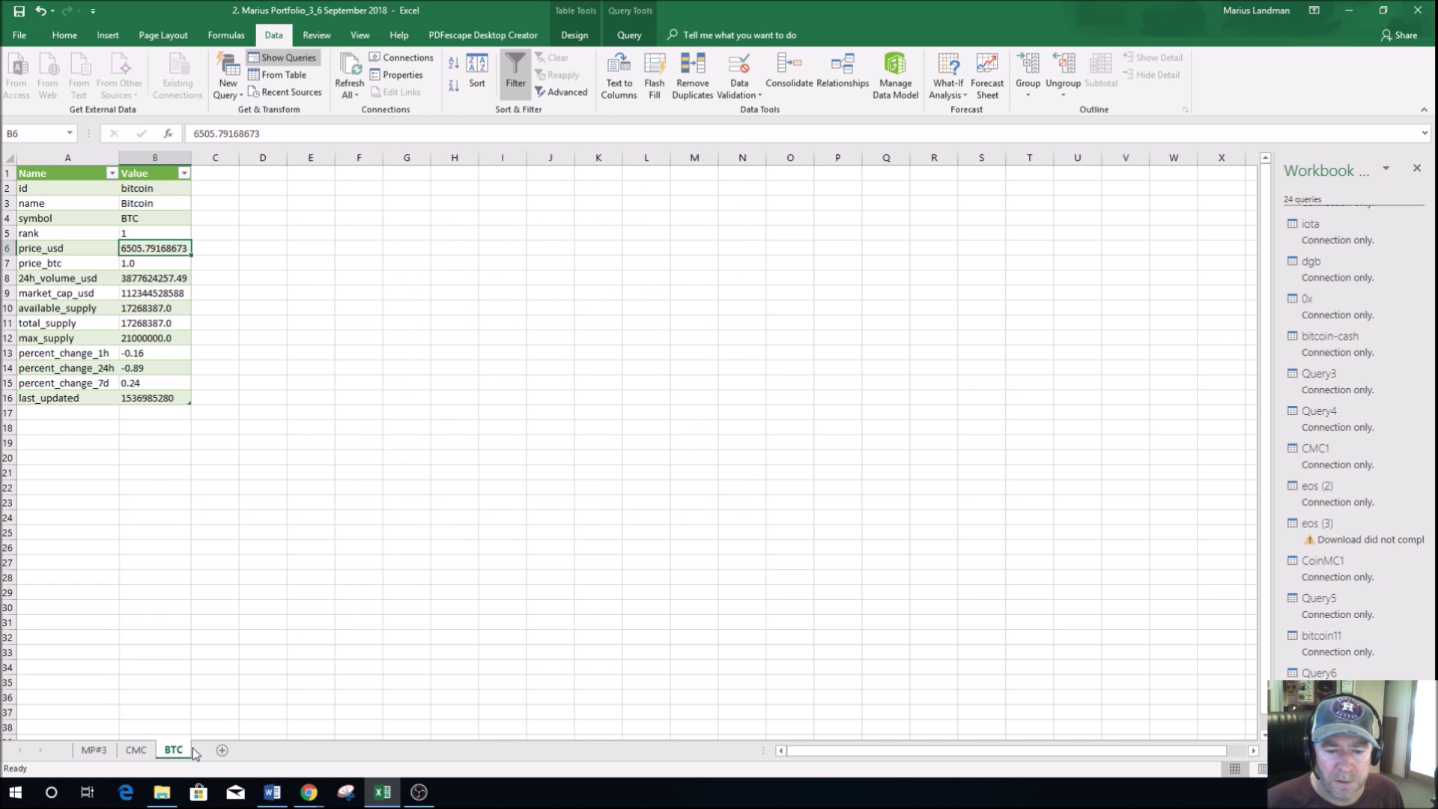
Step: Refresh all workbook data from the MP#3 sheet and inspect the total formula in cell V26
click(95, 751)
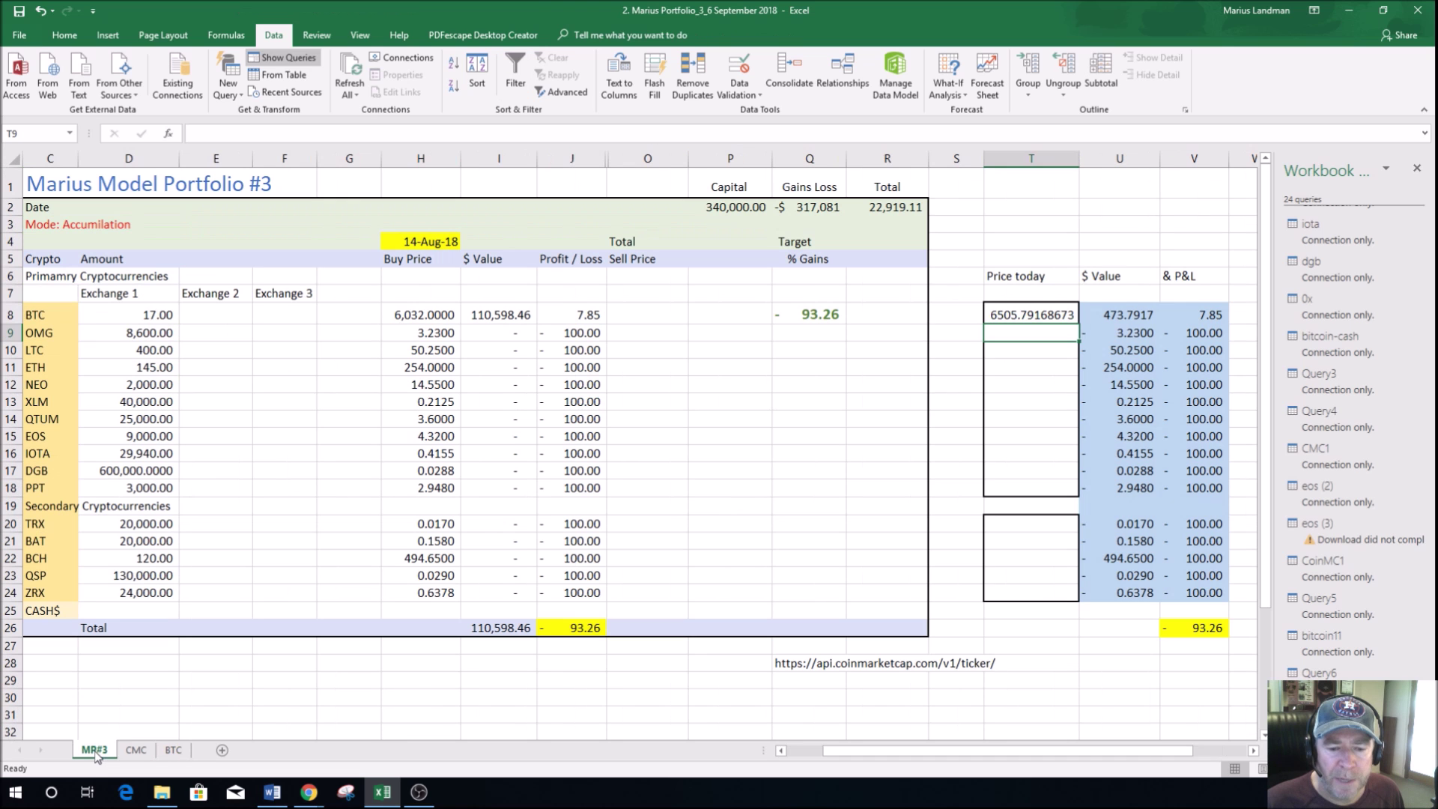
click(349, 70)
click(1060, 332)
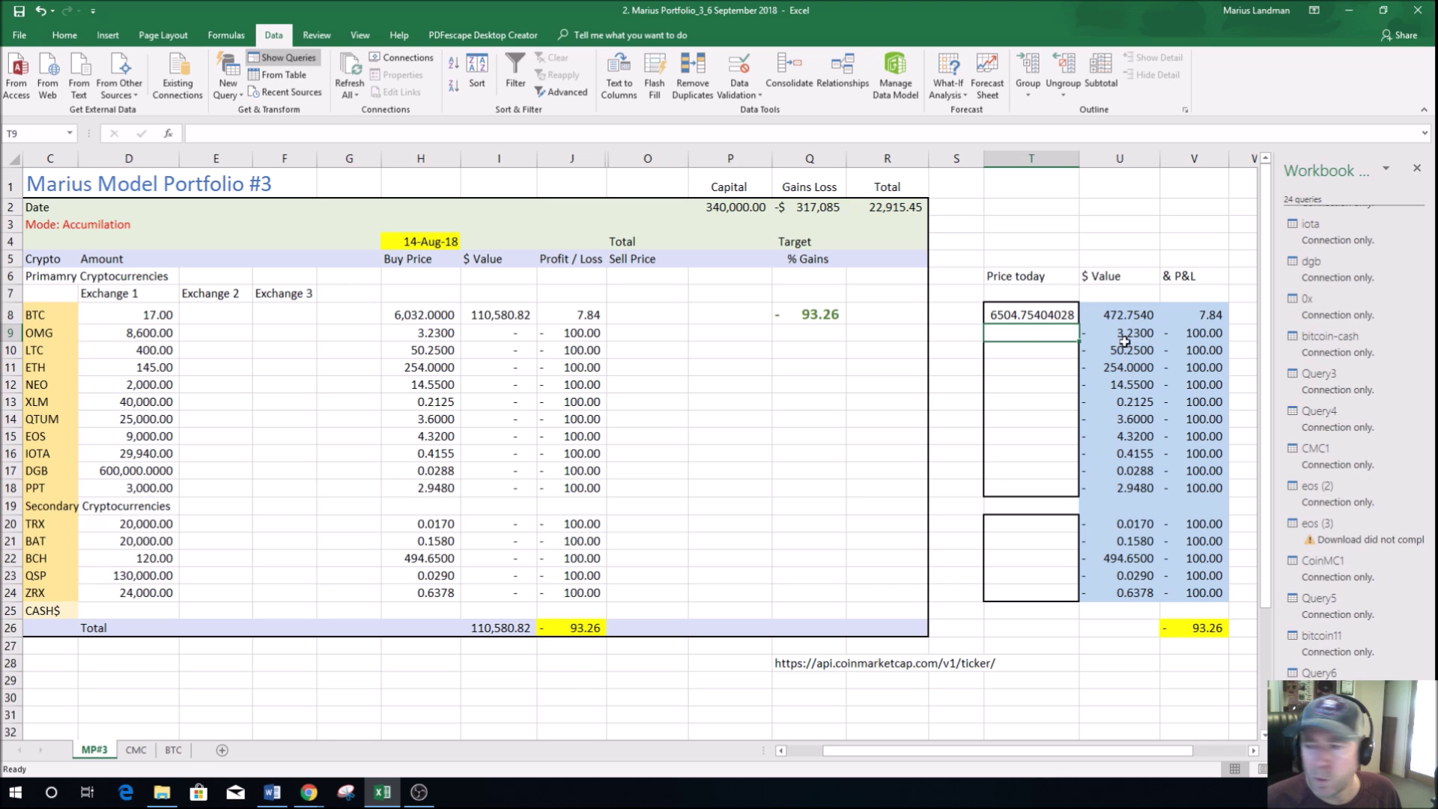
click(1208, 630)
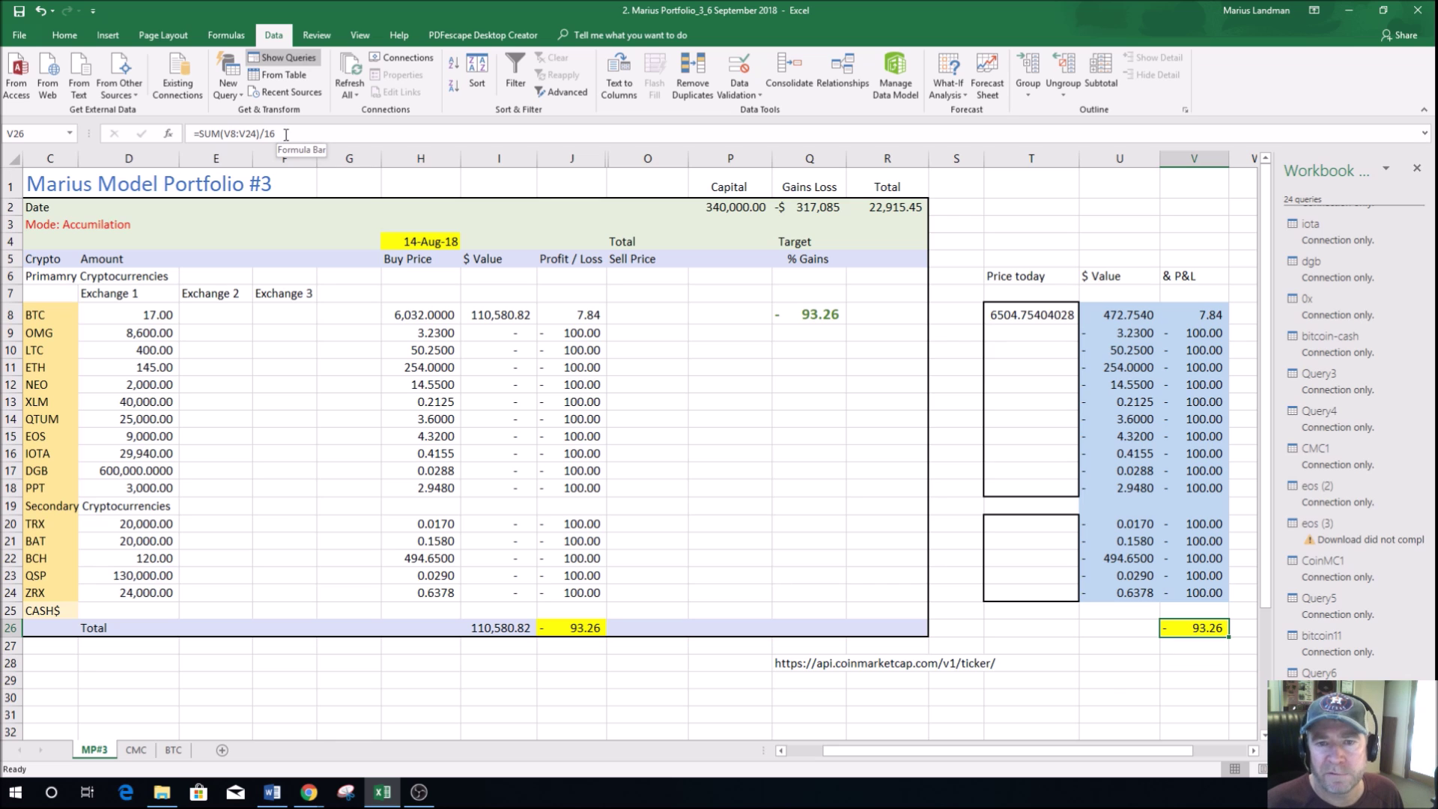
Step: Look up OmiseGO's coin id in the CMC sheet's id column, glance at the BTC sheet, and return to MP#3
click(1106, 688)
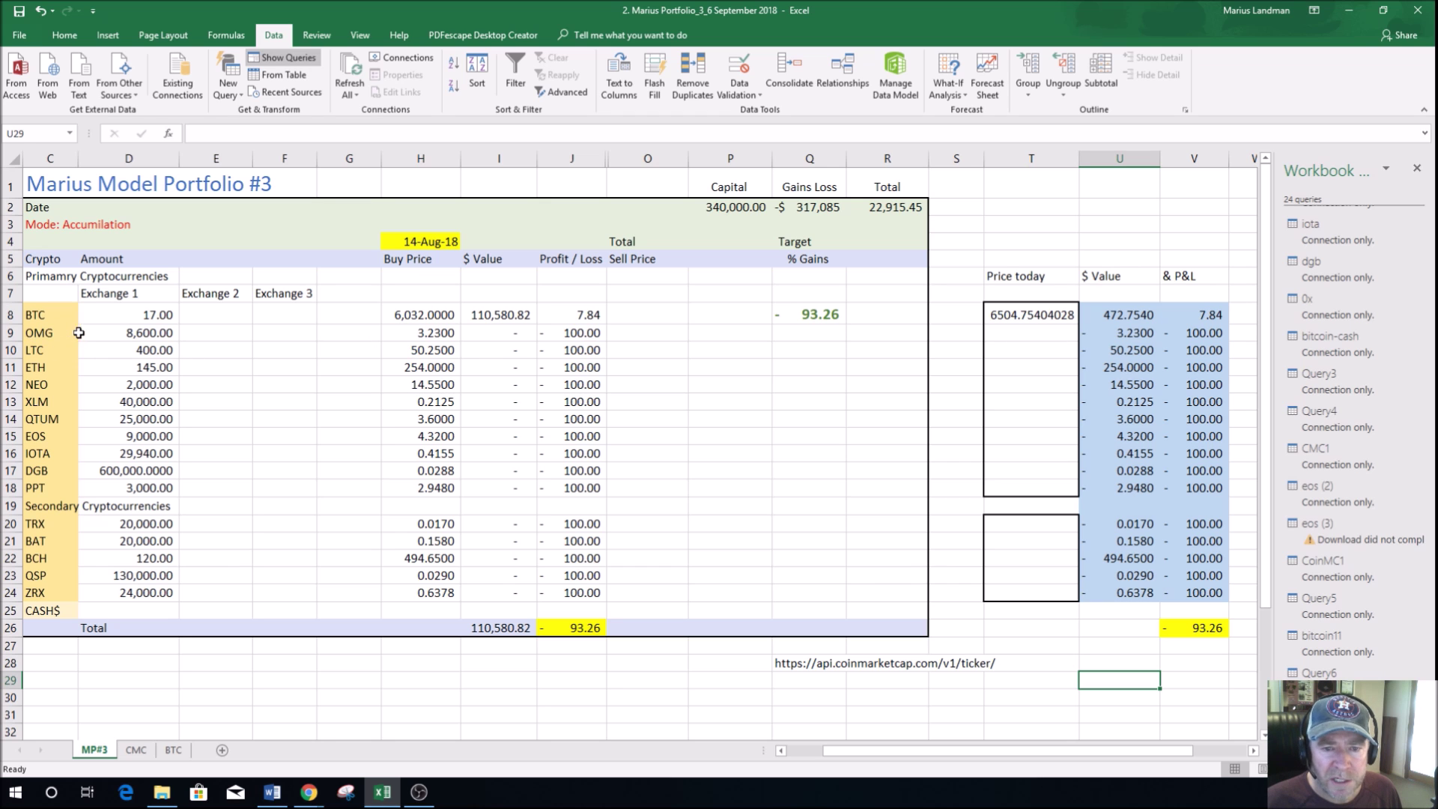
click(136, 750)
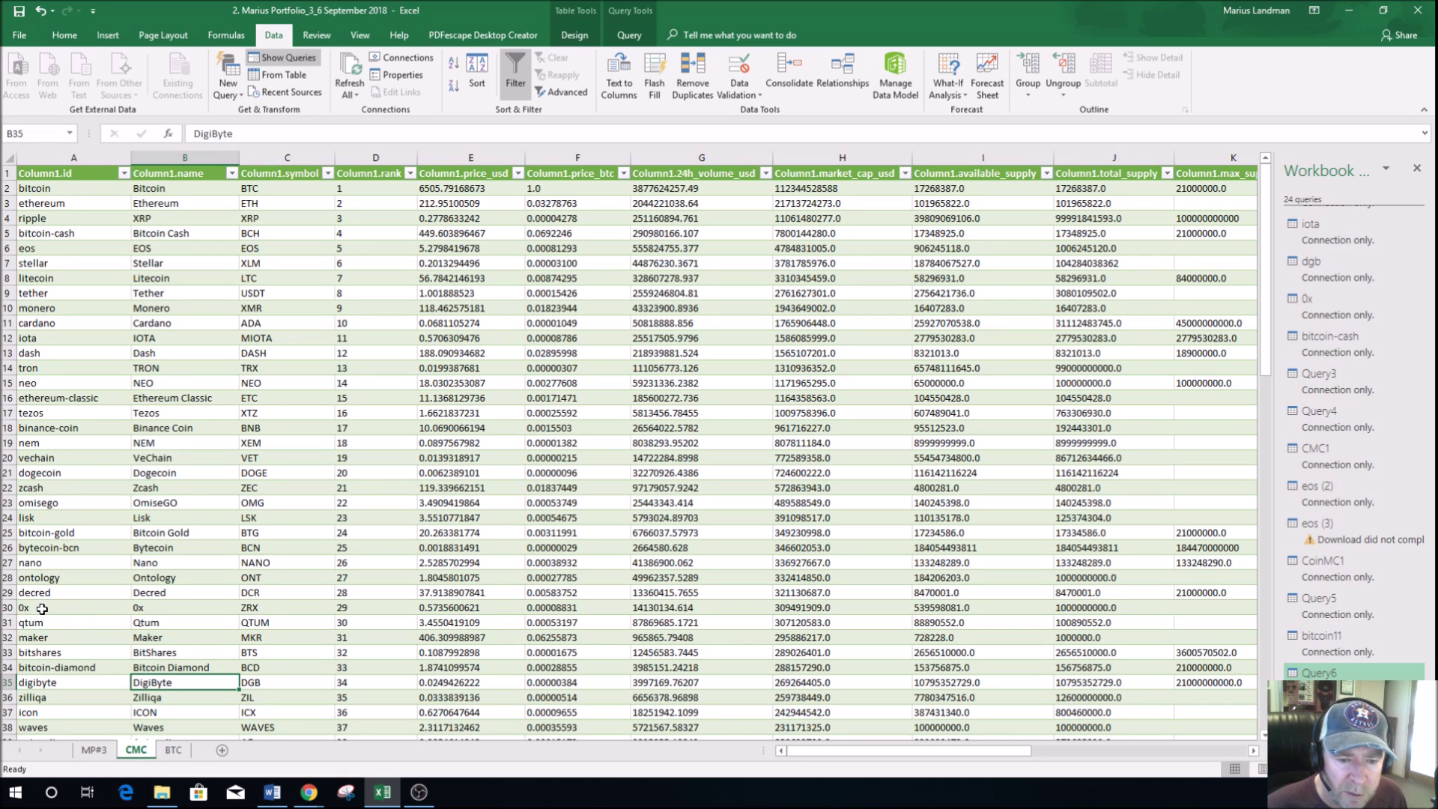
click(48, 504)
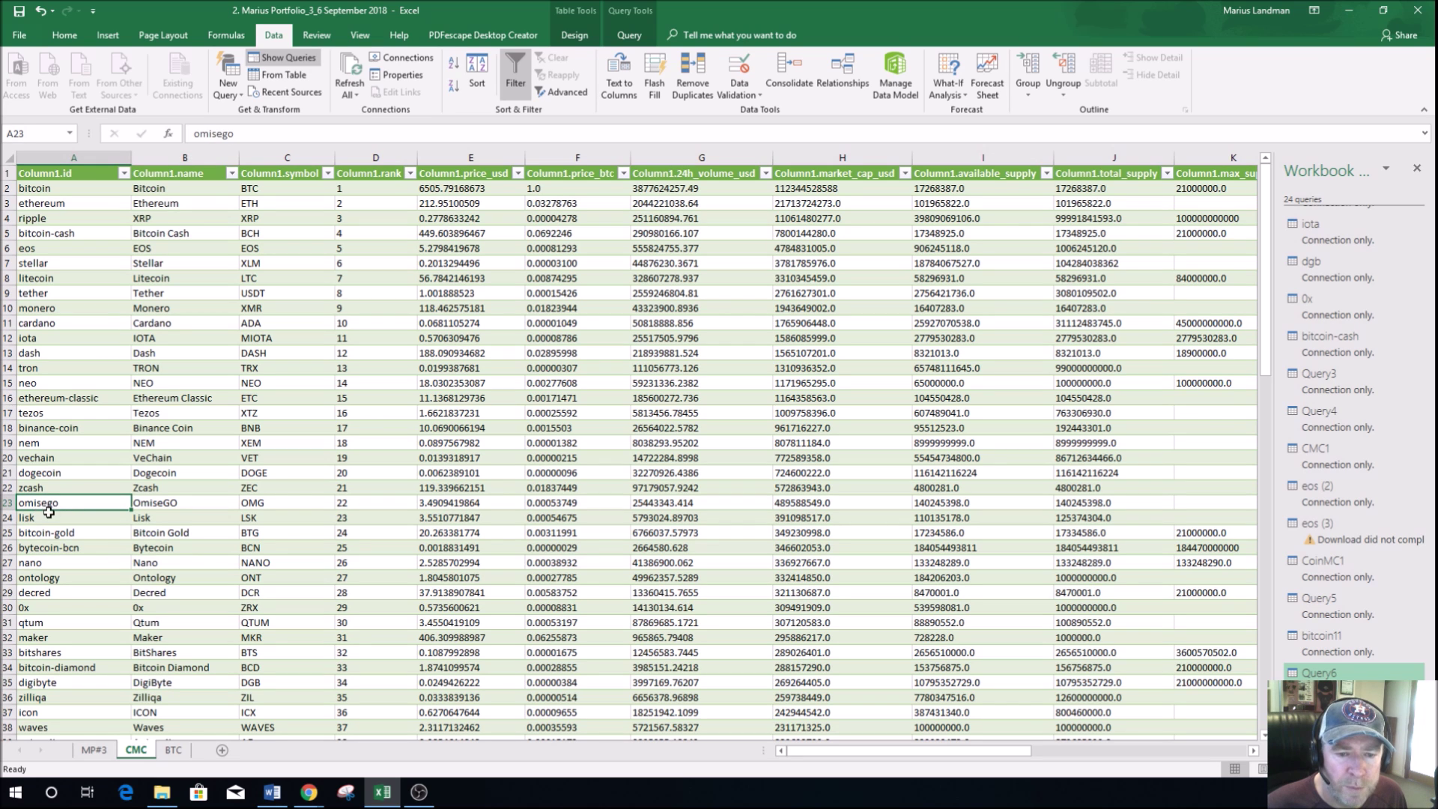
click(173, 751)
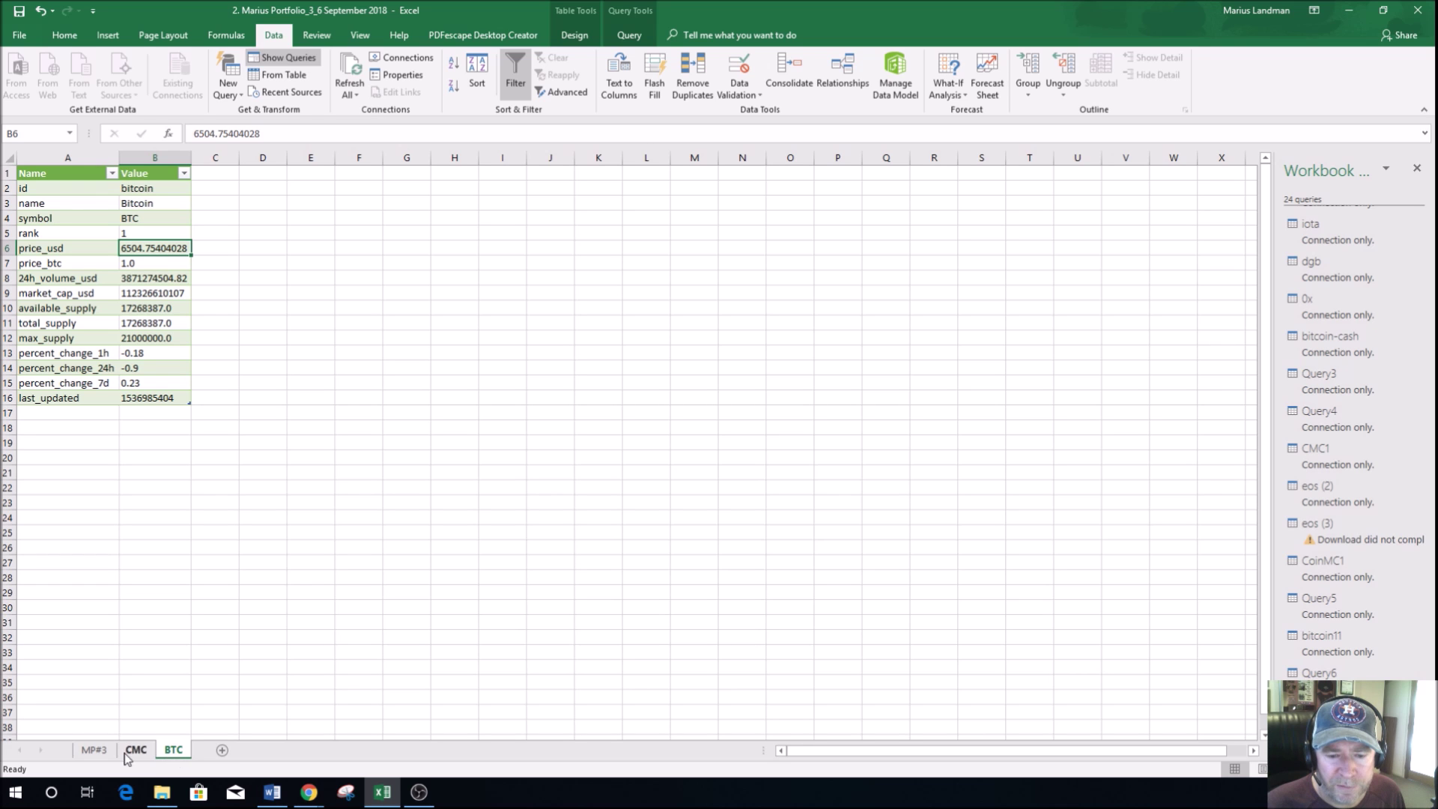
click(95, 751)
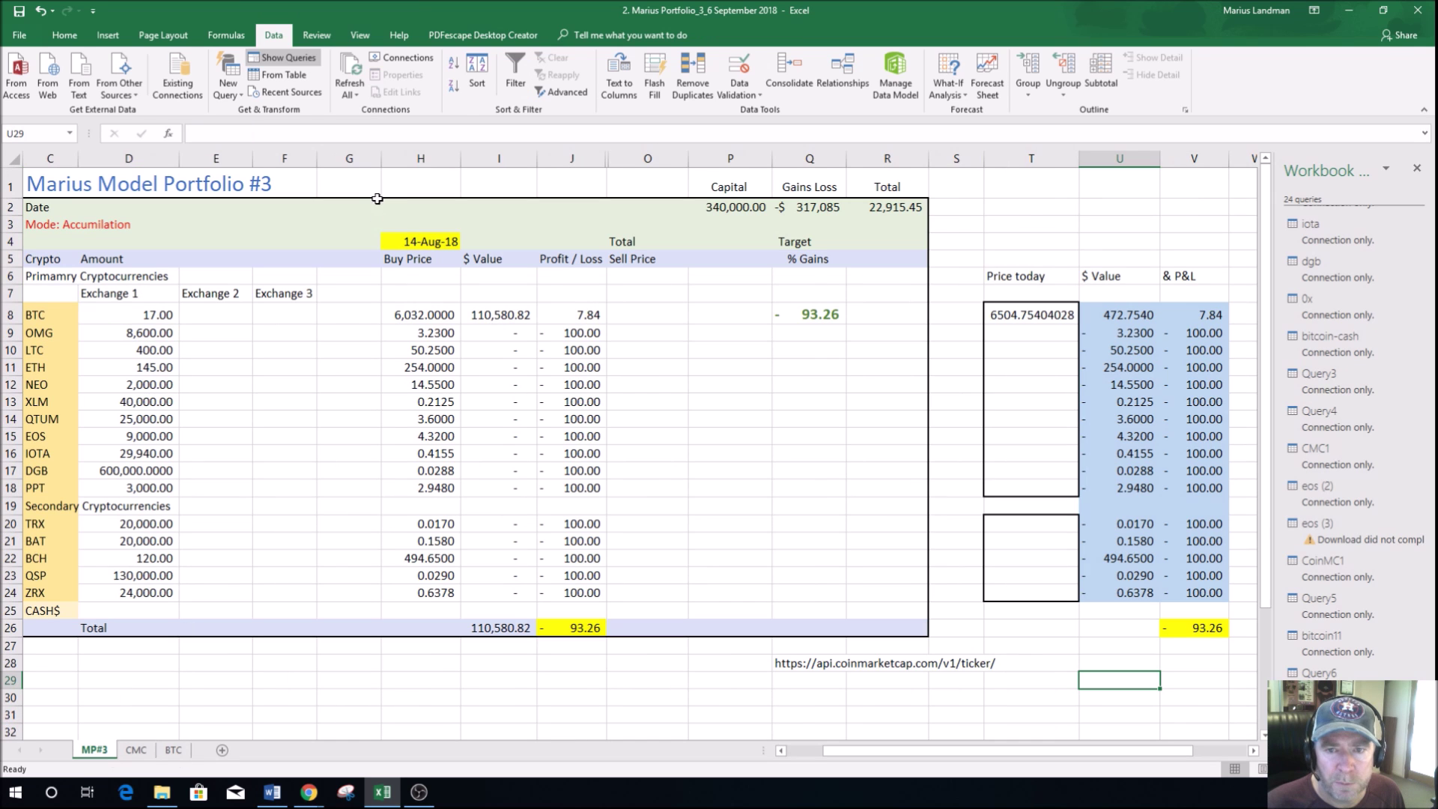
click(786, 666)
right_click(787, 667)
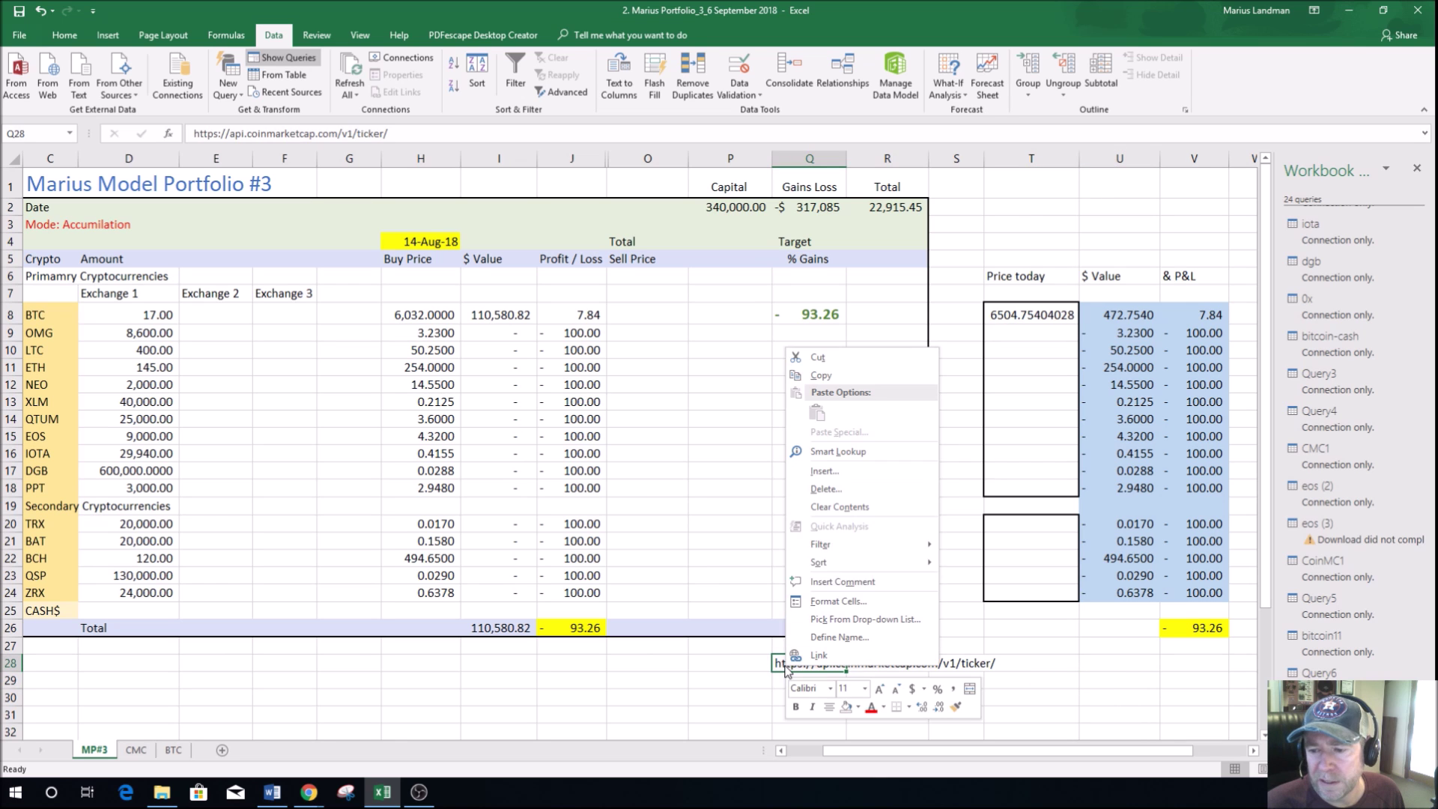
click(821, 376)
click(240, 94)
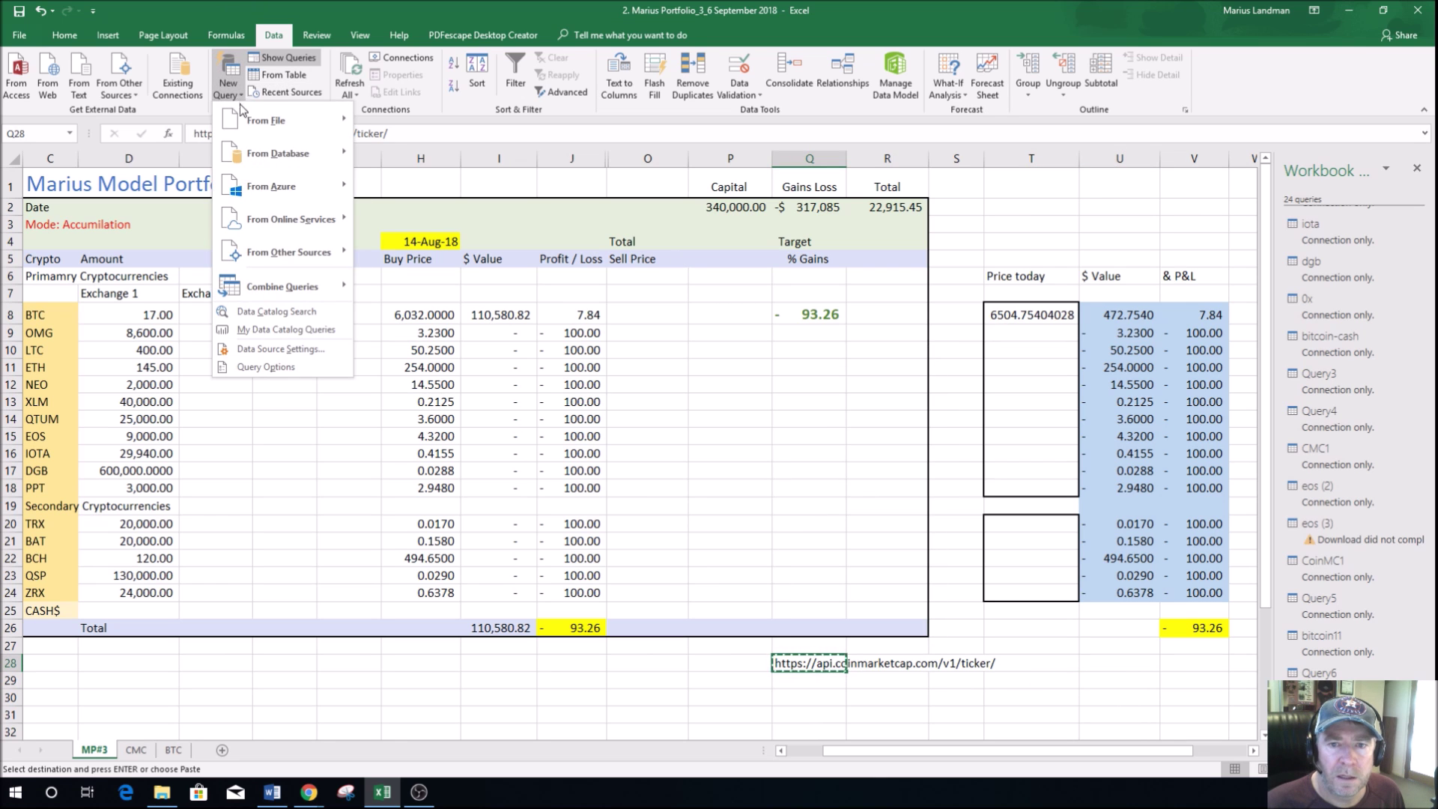
mouse_move(280, 258)
click(417, 252)
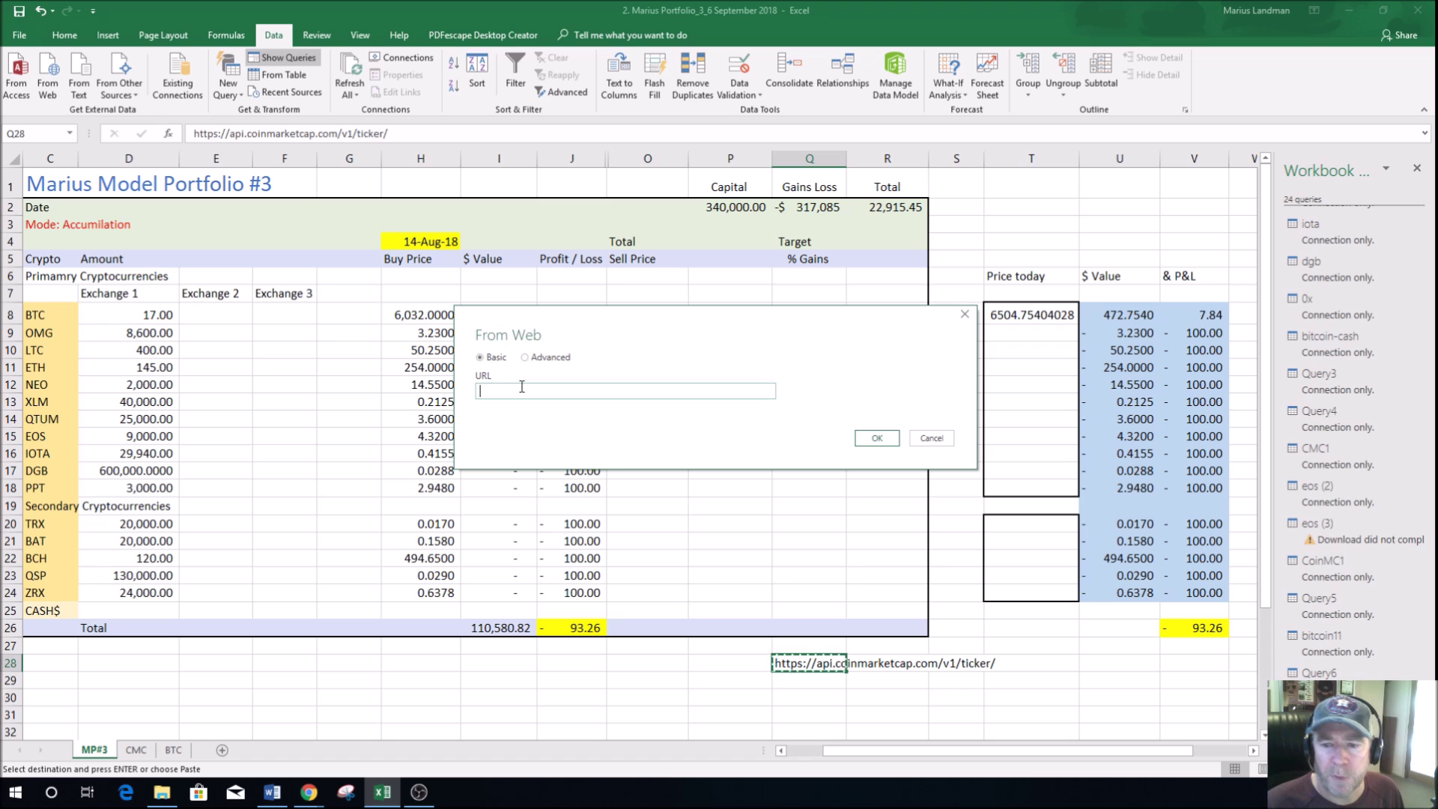
key(ctrl+v)
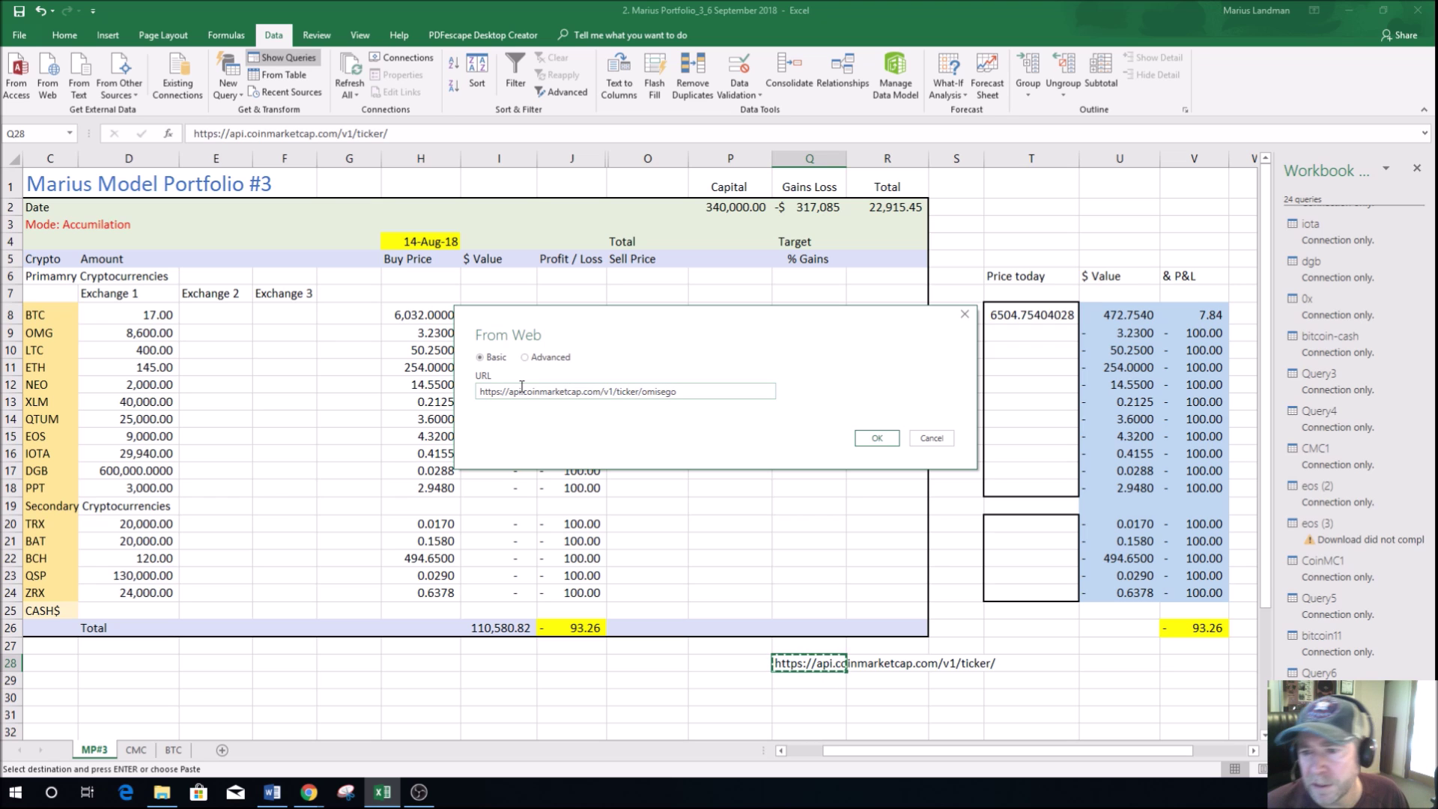
click(877, 439)
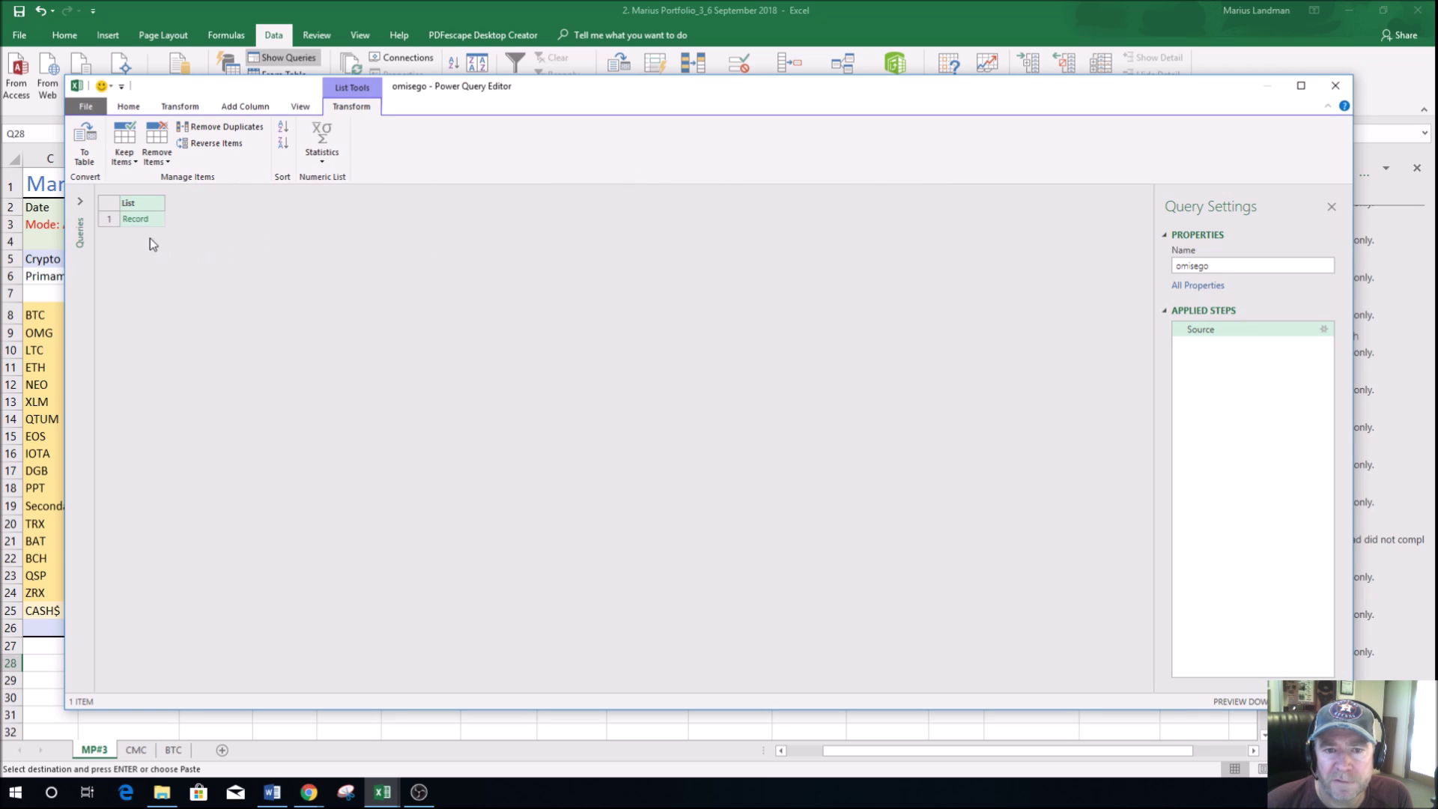
Step: Expand the omisego record, convert it into a table, and load it into a new worksheet
click(136, 220)
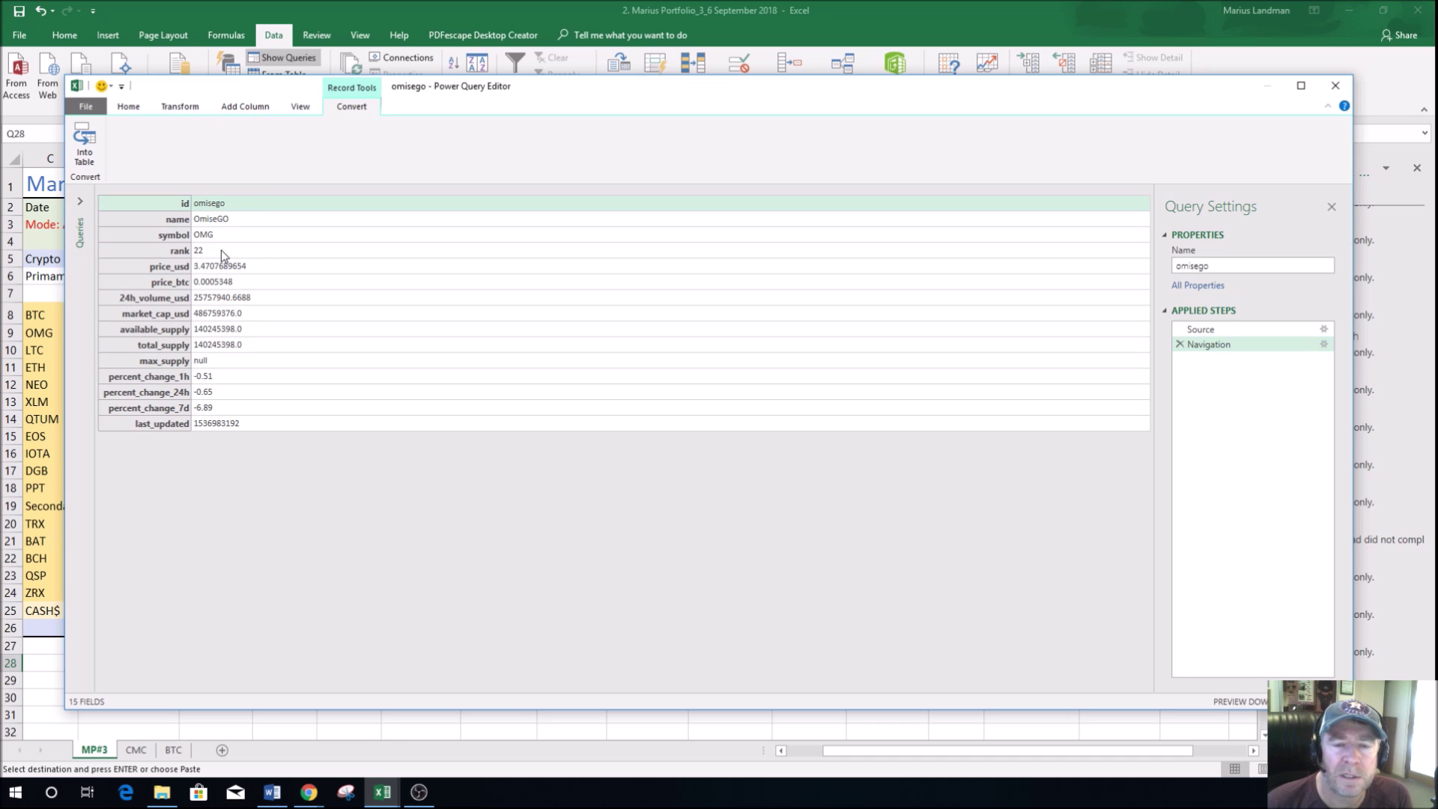
click(85, 161)
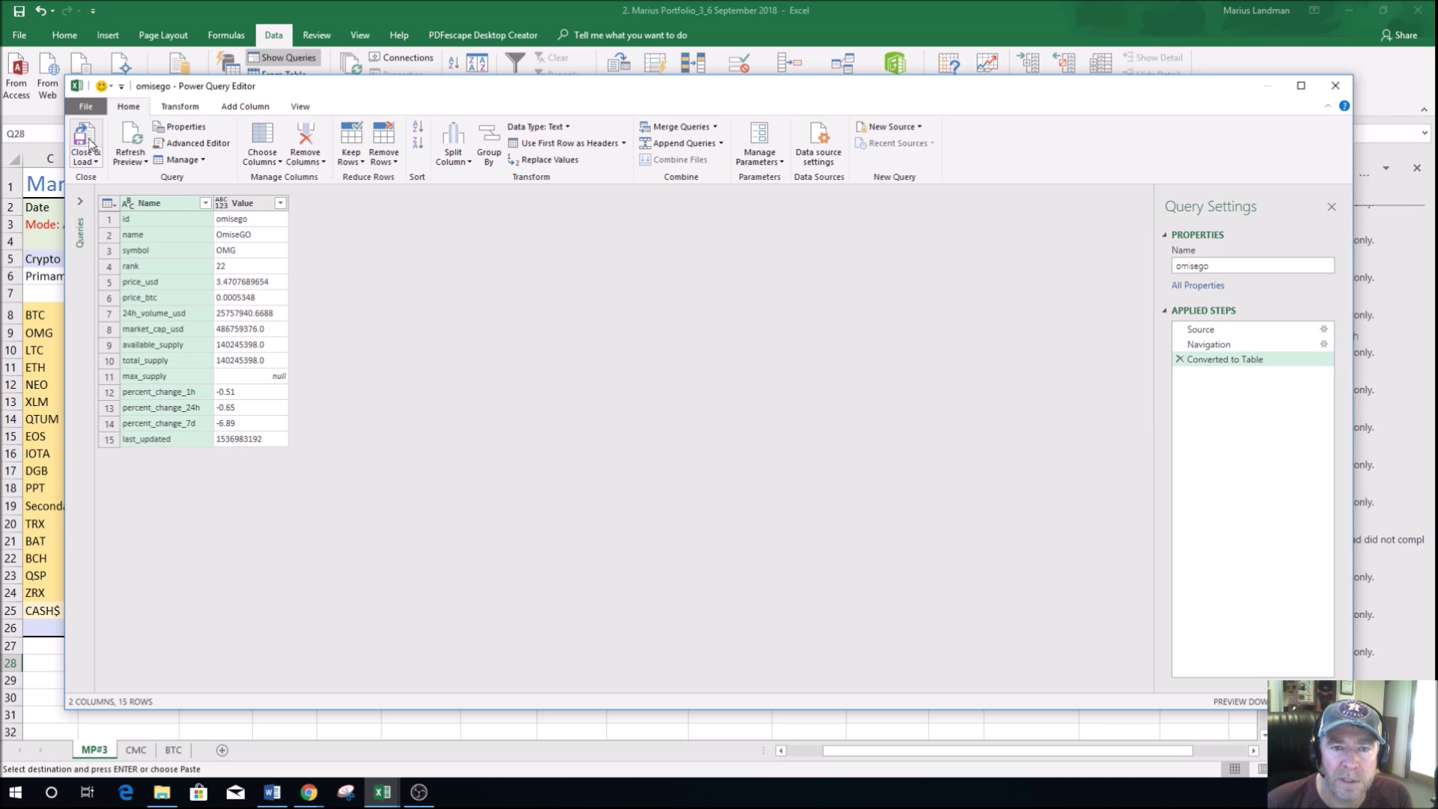
click(85, 138)
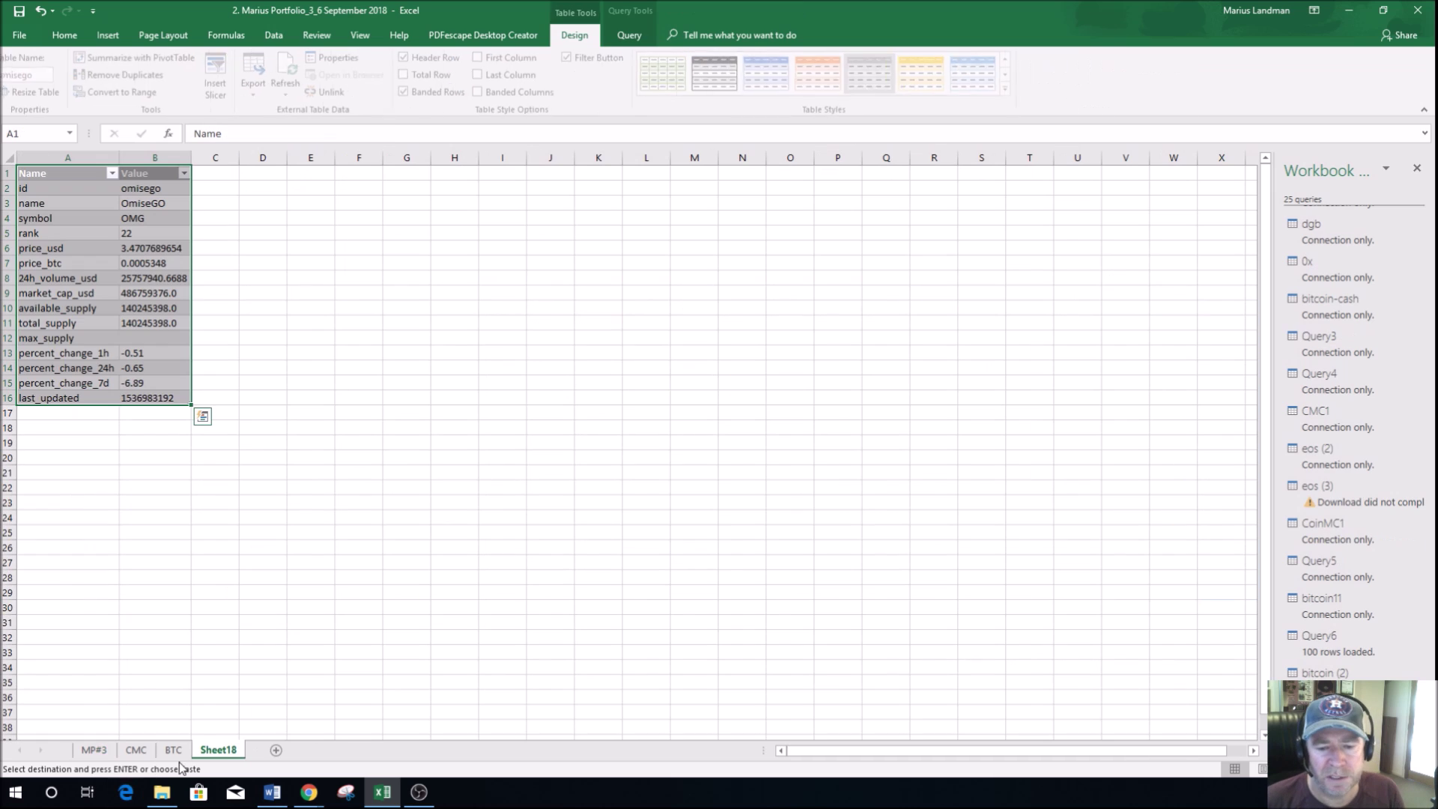
Step: Rename the new worksheet holding the omisego data as OMG
click(225, 753)
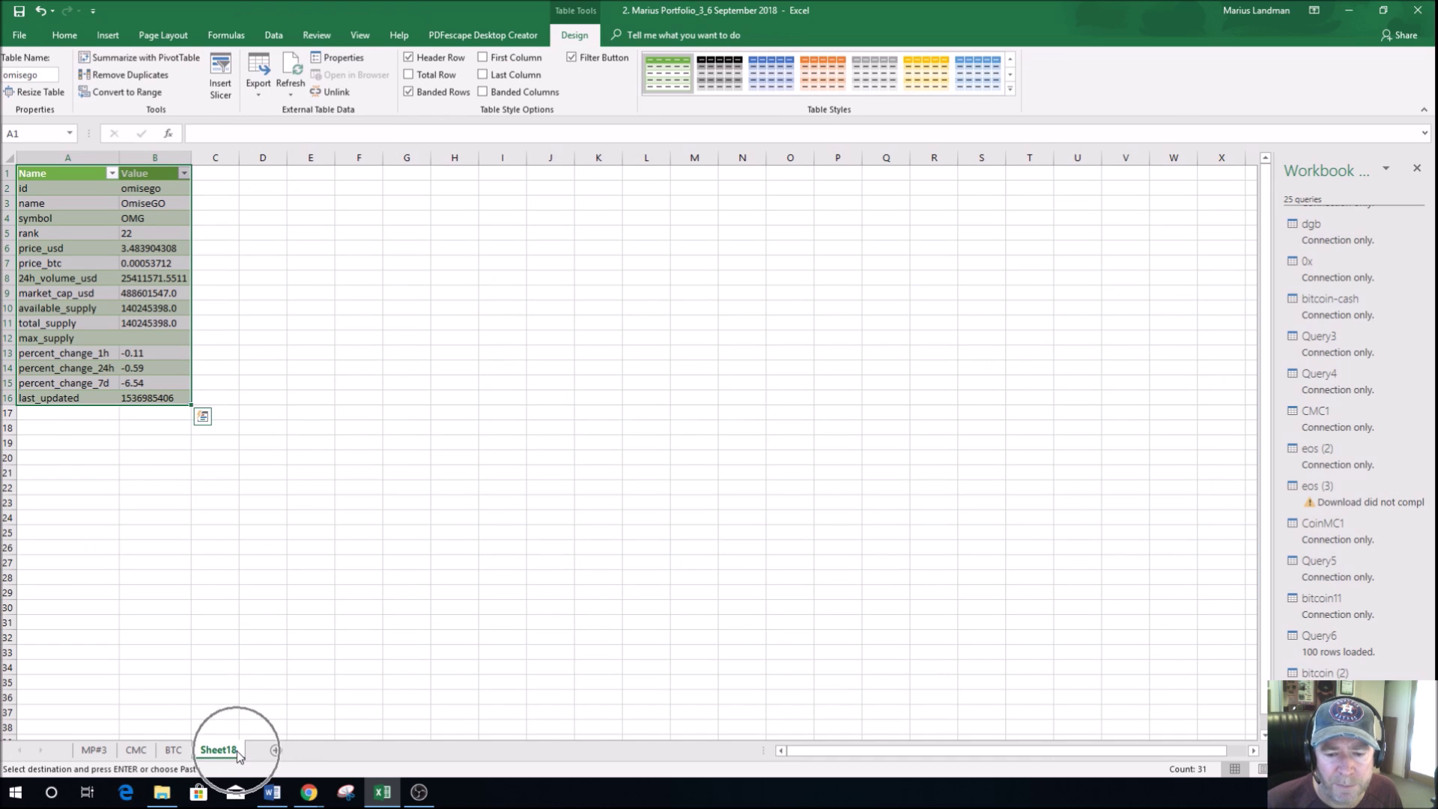
right_click(223, 756)
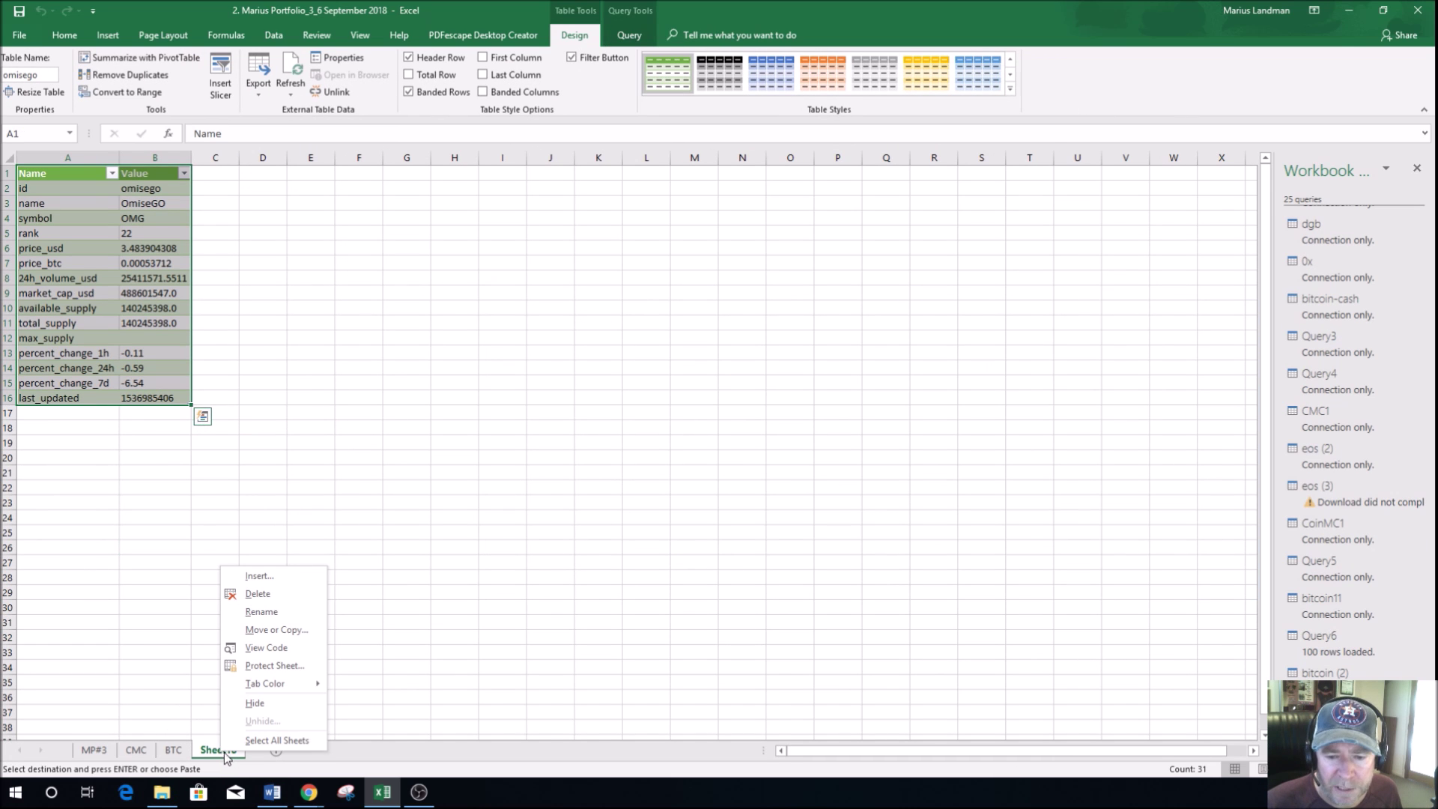
click(262, 613)
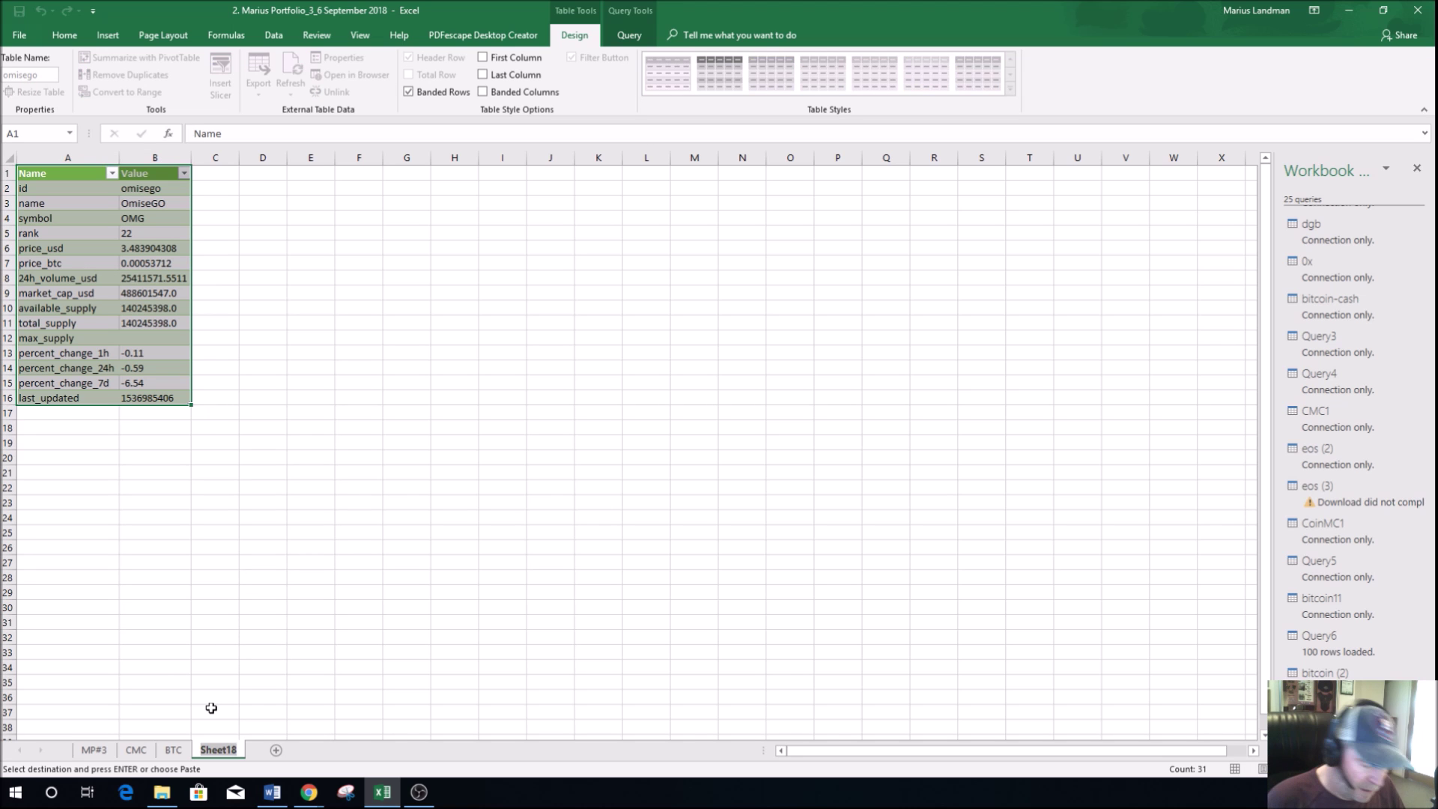
text(OMG)
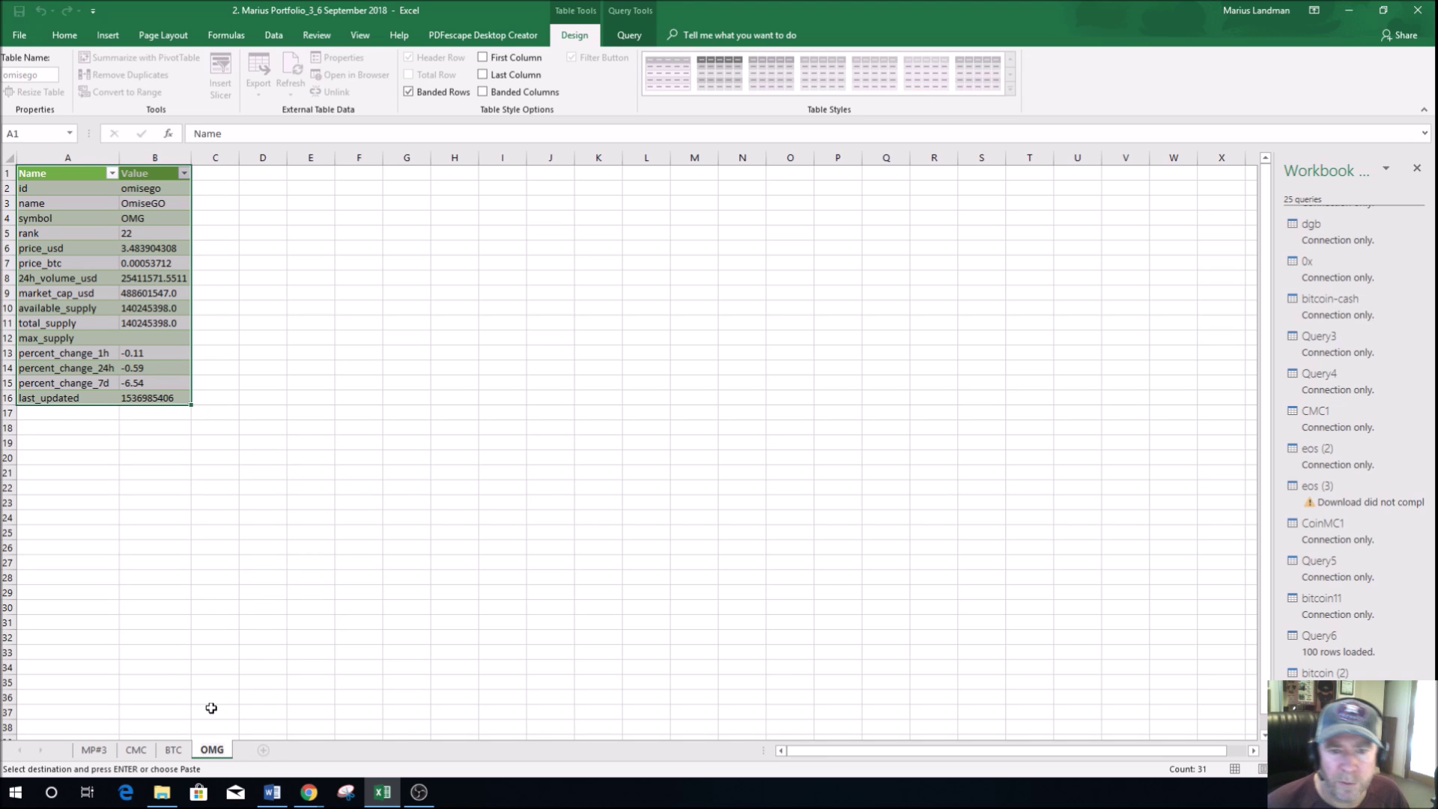
click(307, 641)
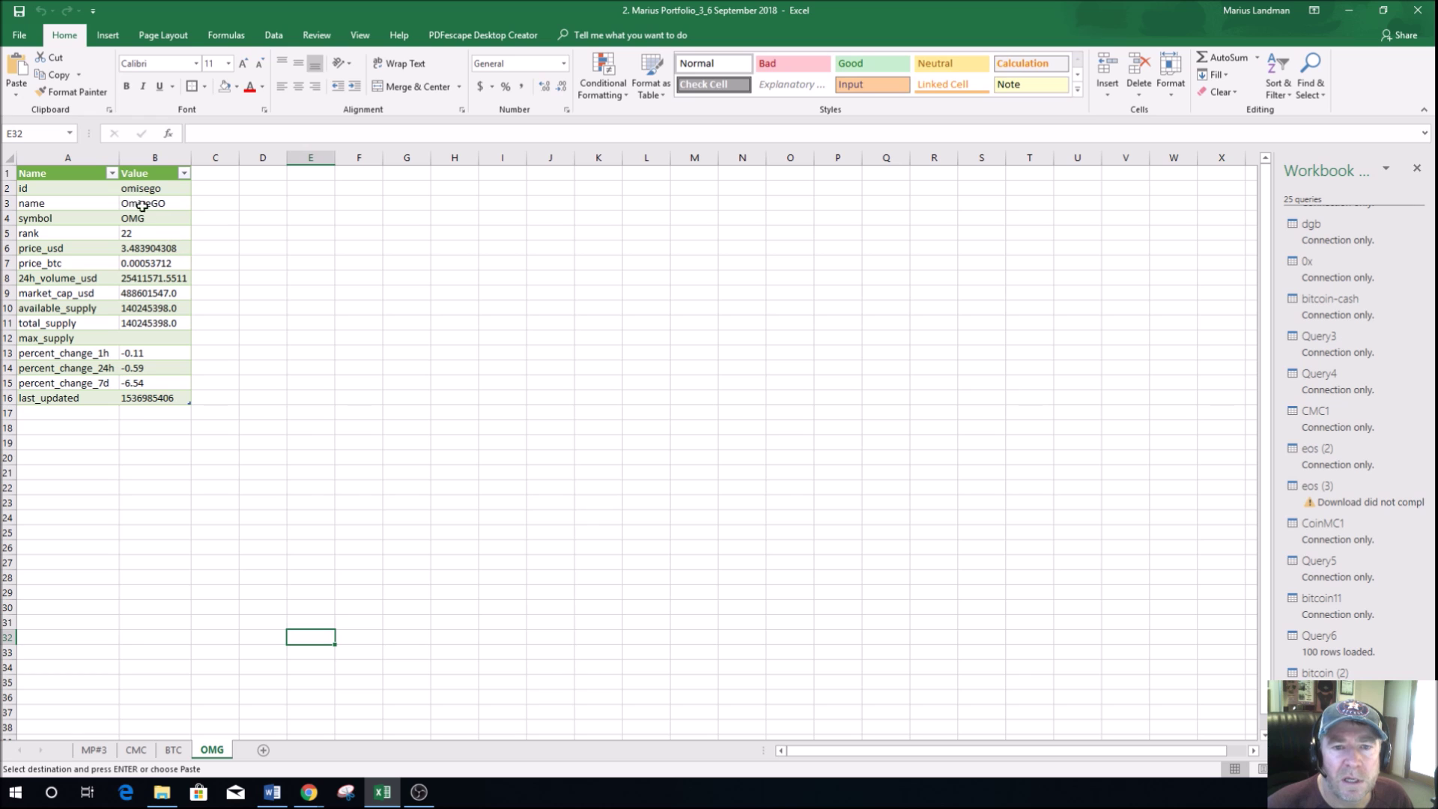
click(372, 291)
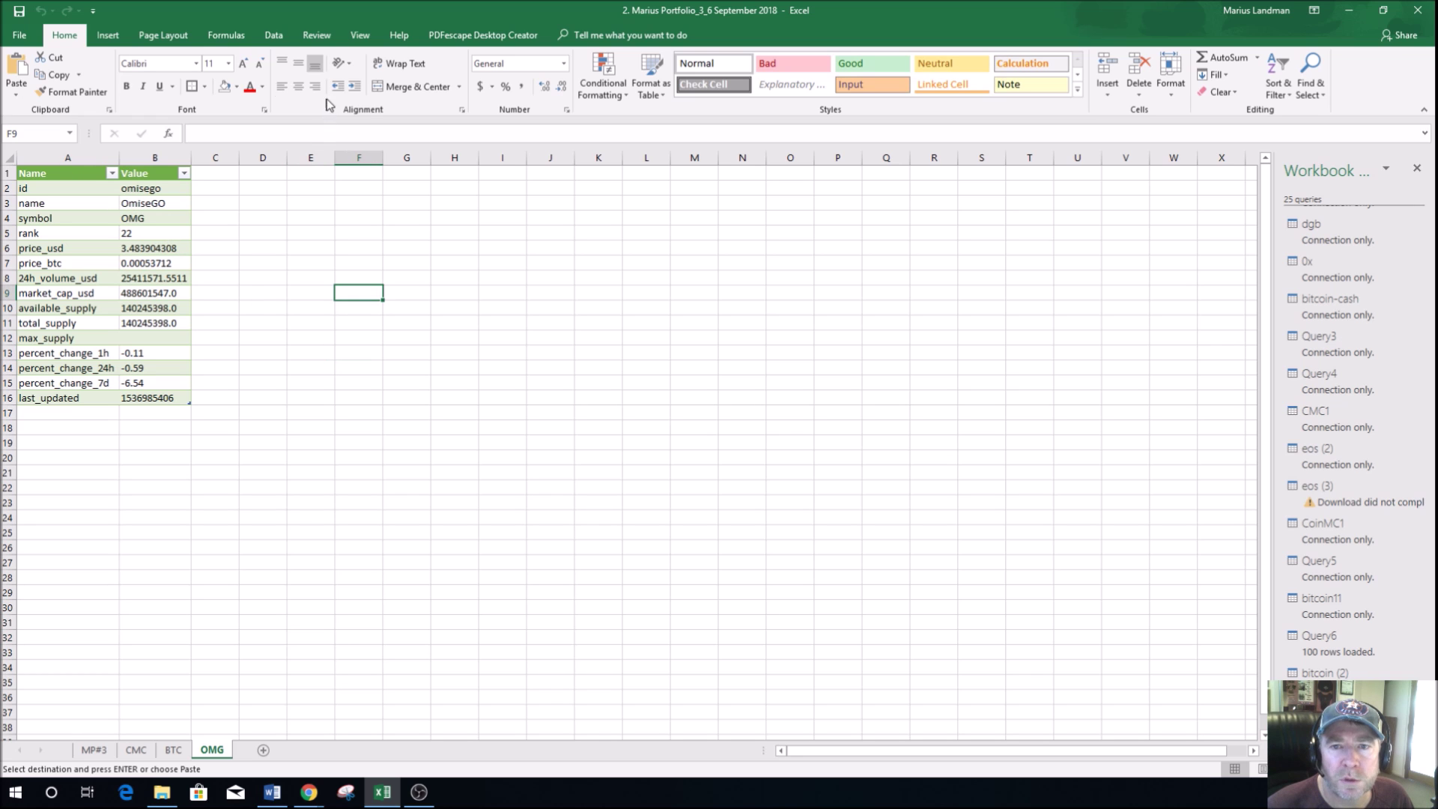
Step: Set the OMG sheet's query connection to refresh every 60 minutes and whenever the file is opened
click(273, 37)
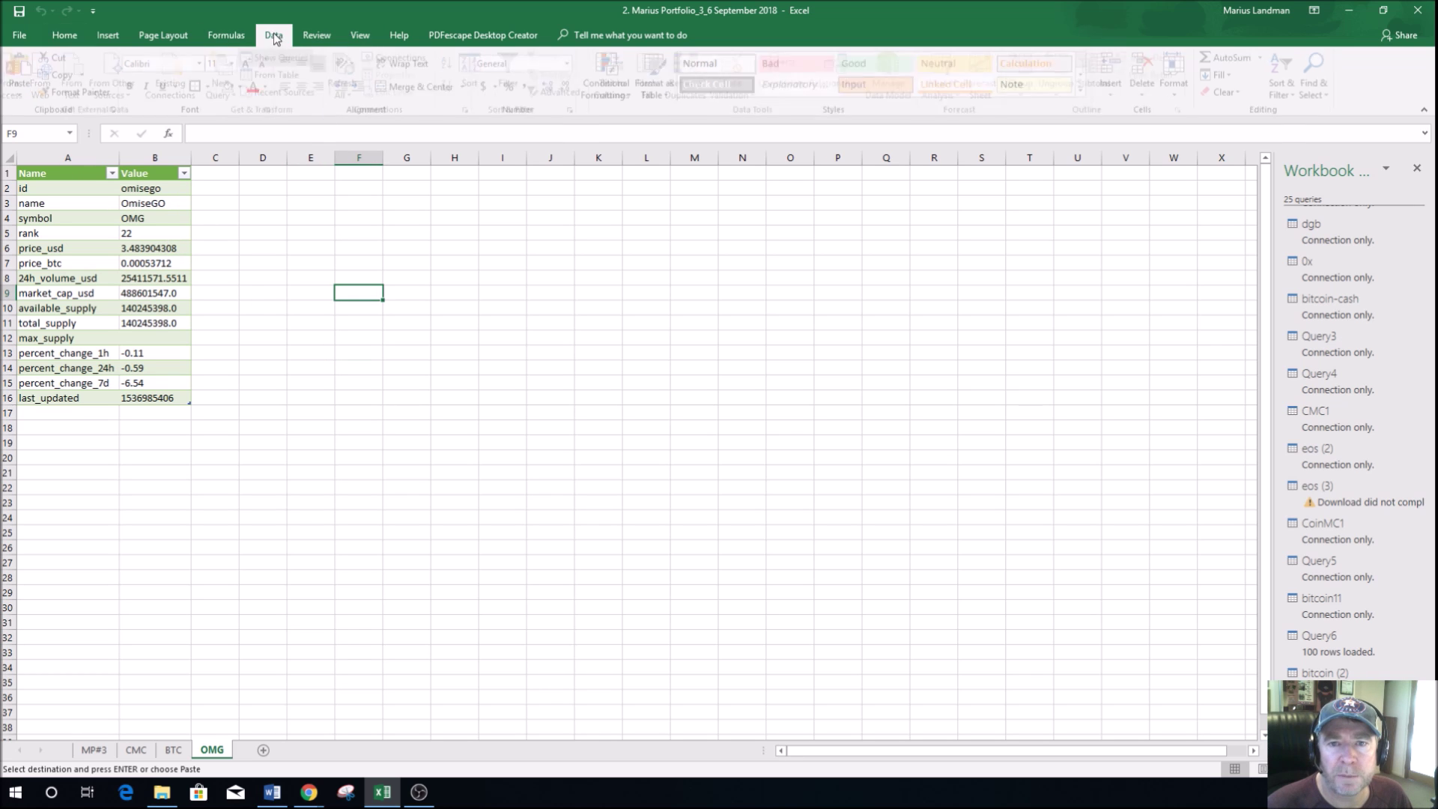
click(352, 93)
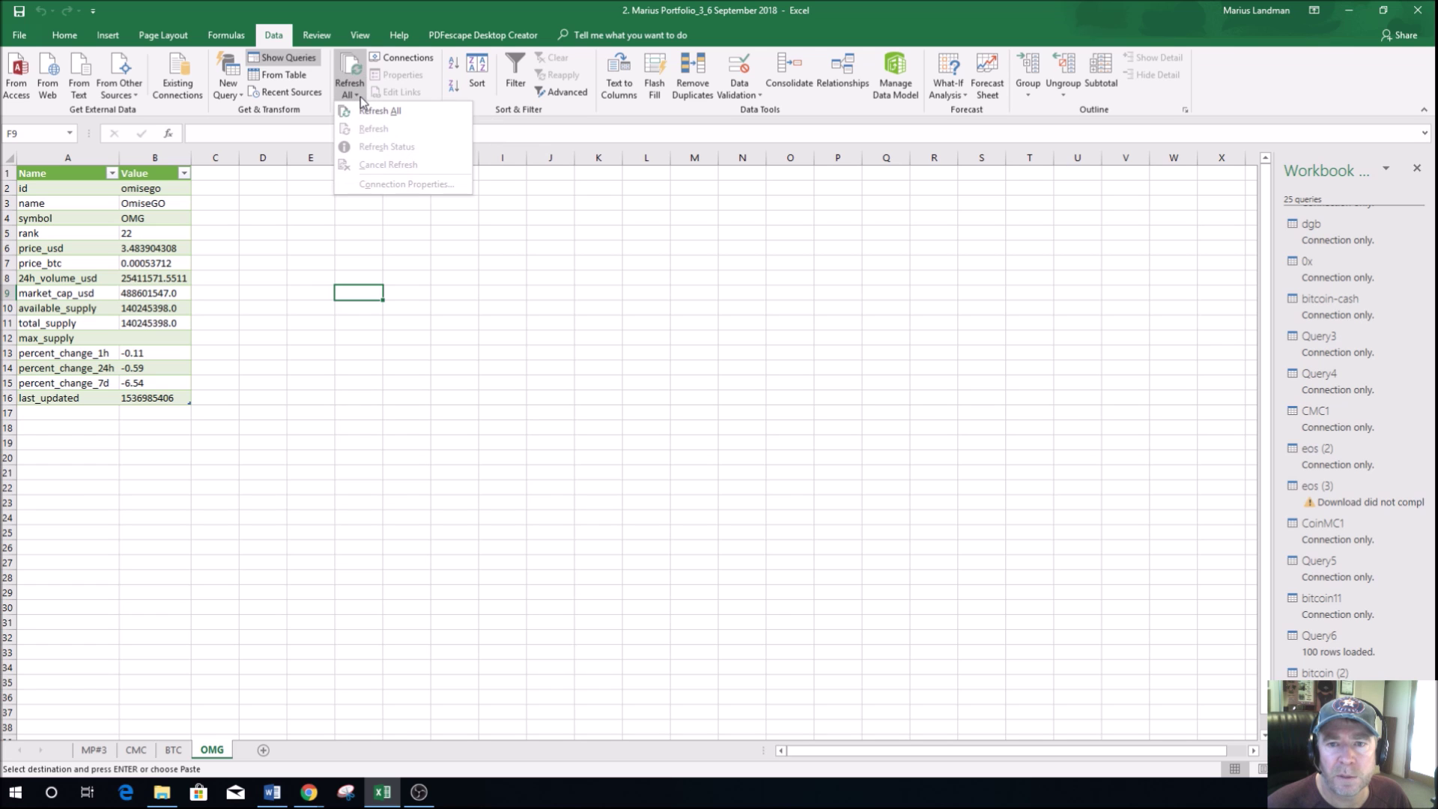
click(263, 234)
click(55, 189)
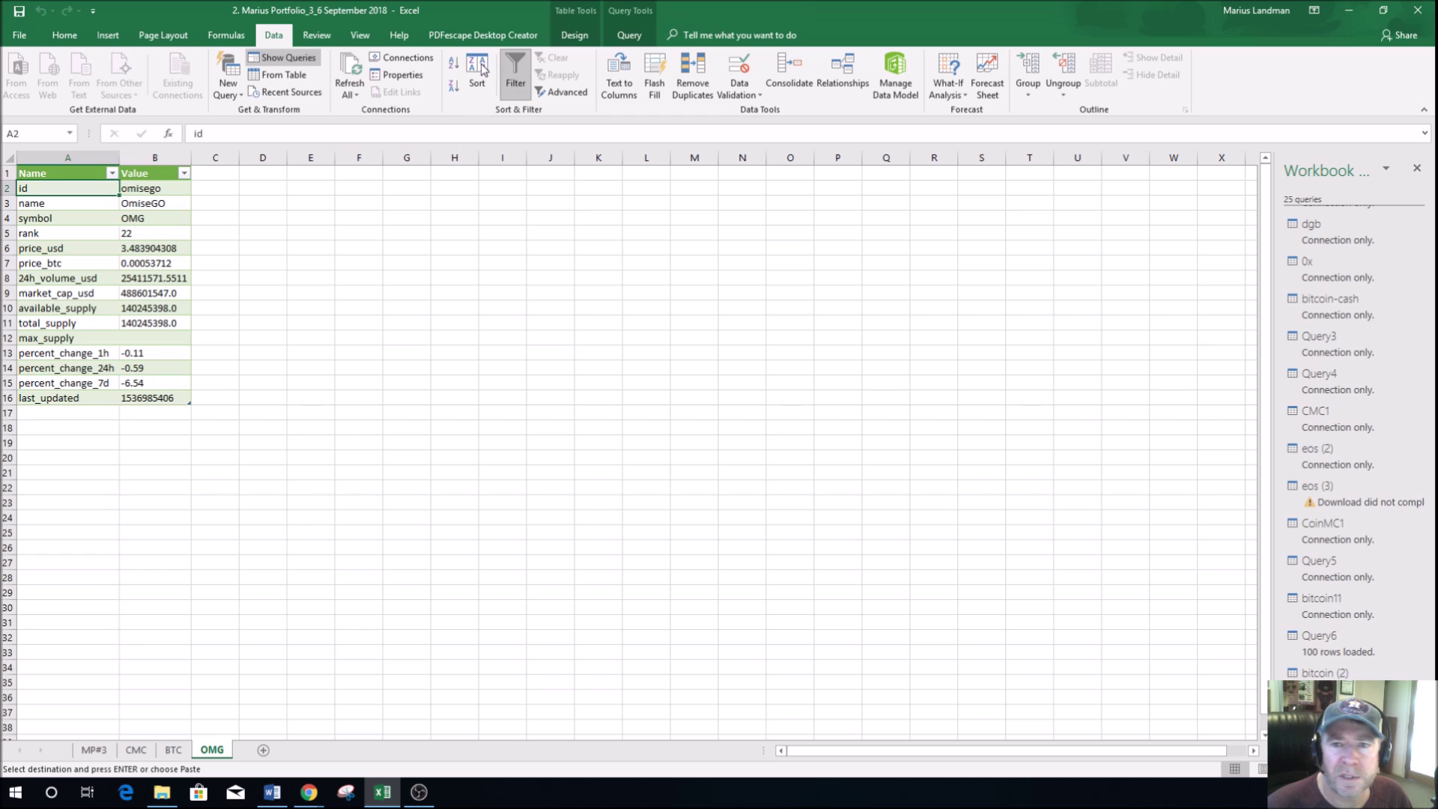
click(351, 94)
click(387, 185)
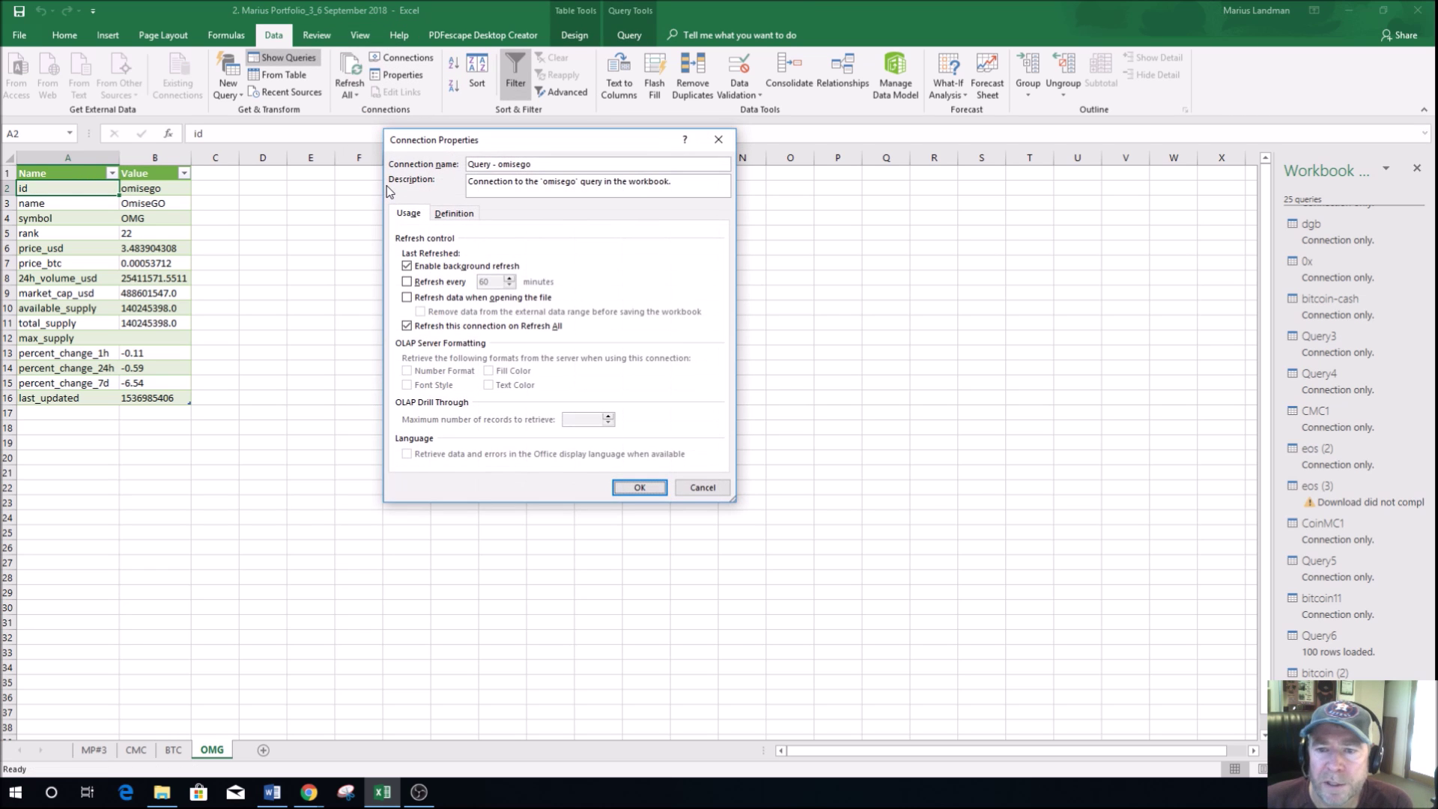
click(407, 283)
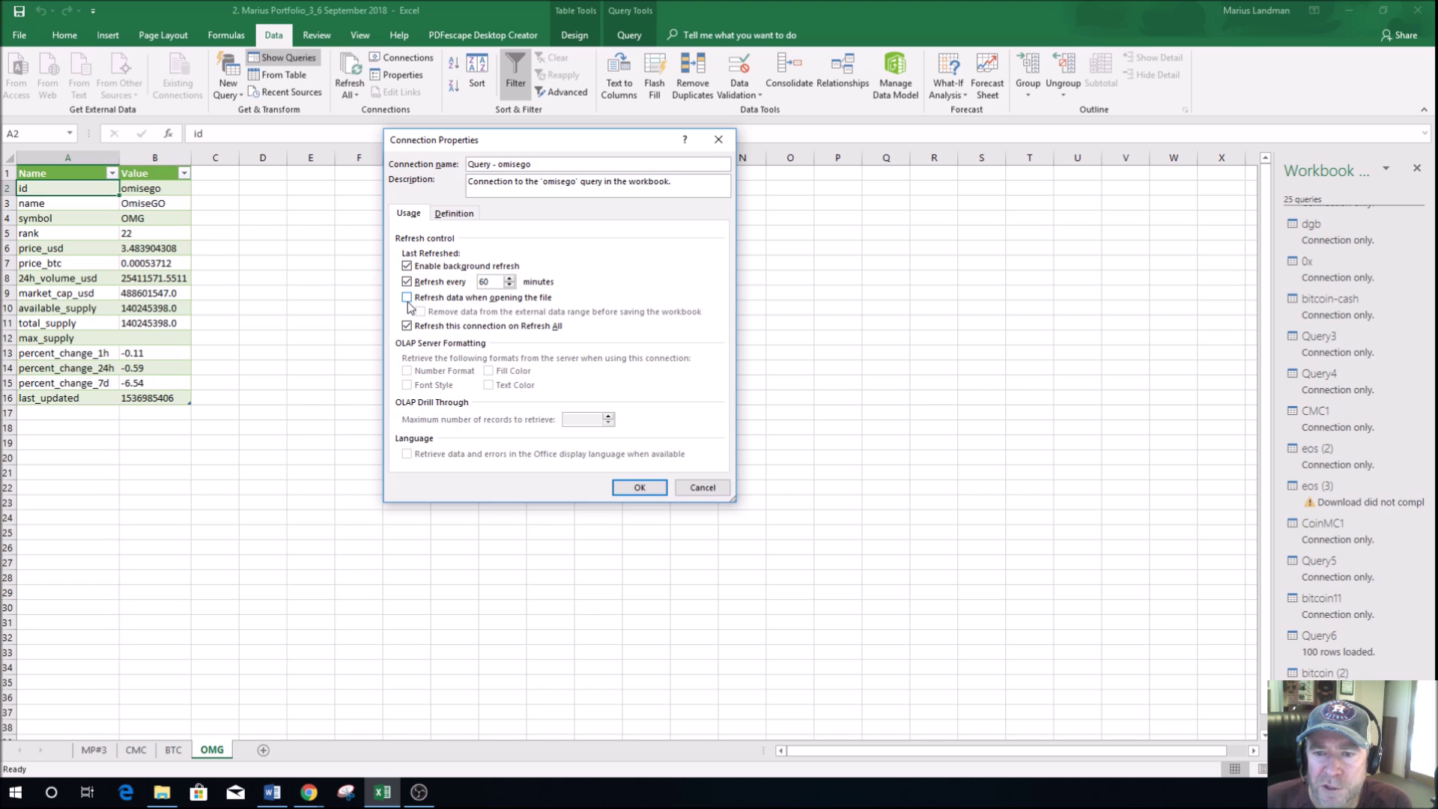
click(406, 298)
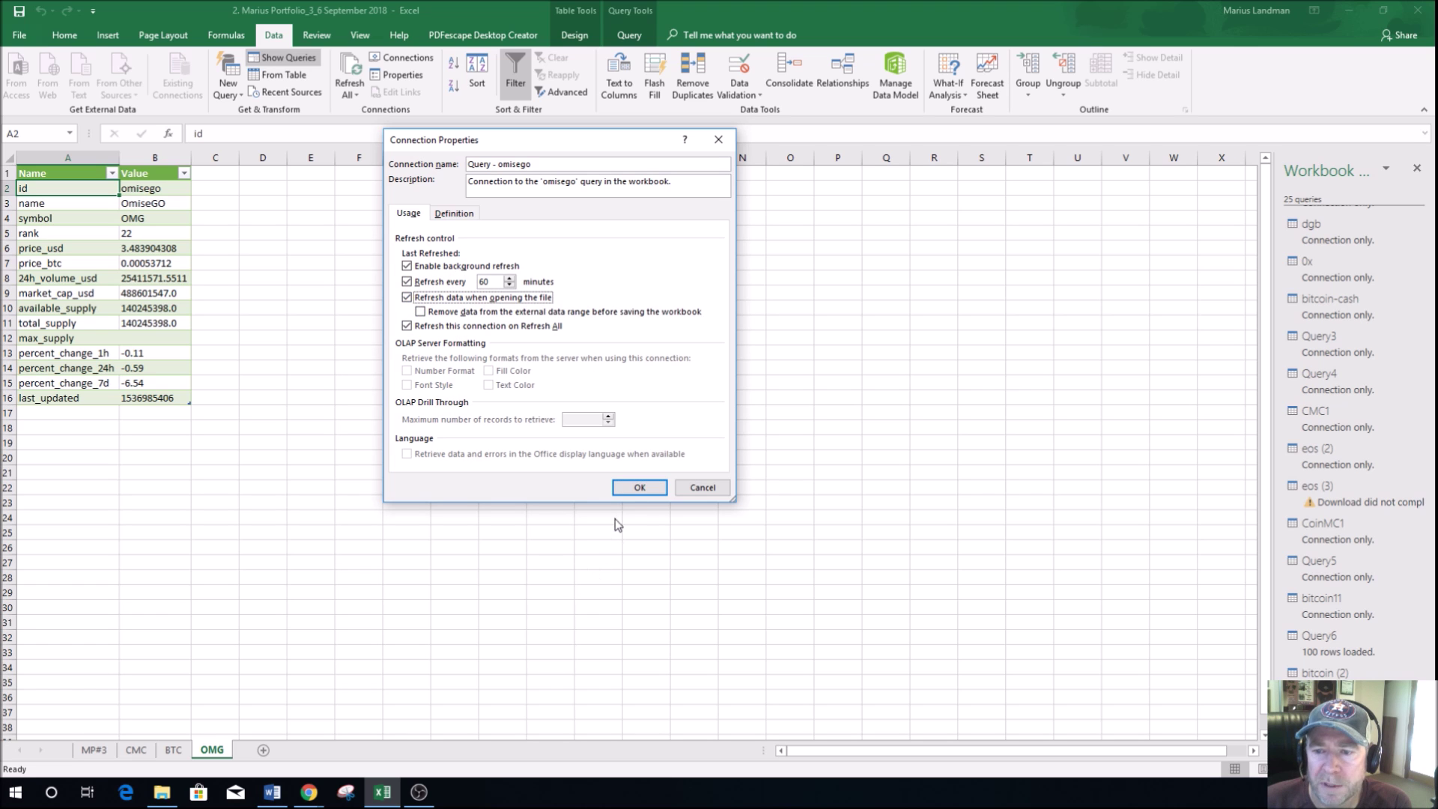
click(639, 488)
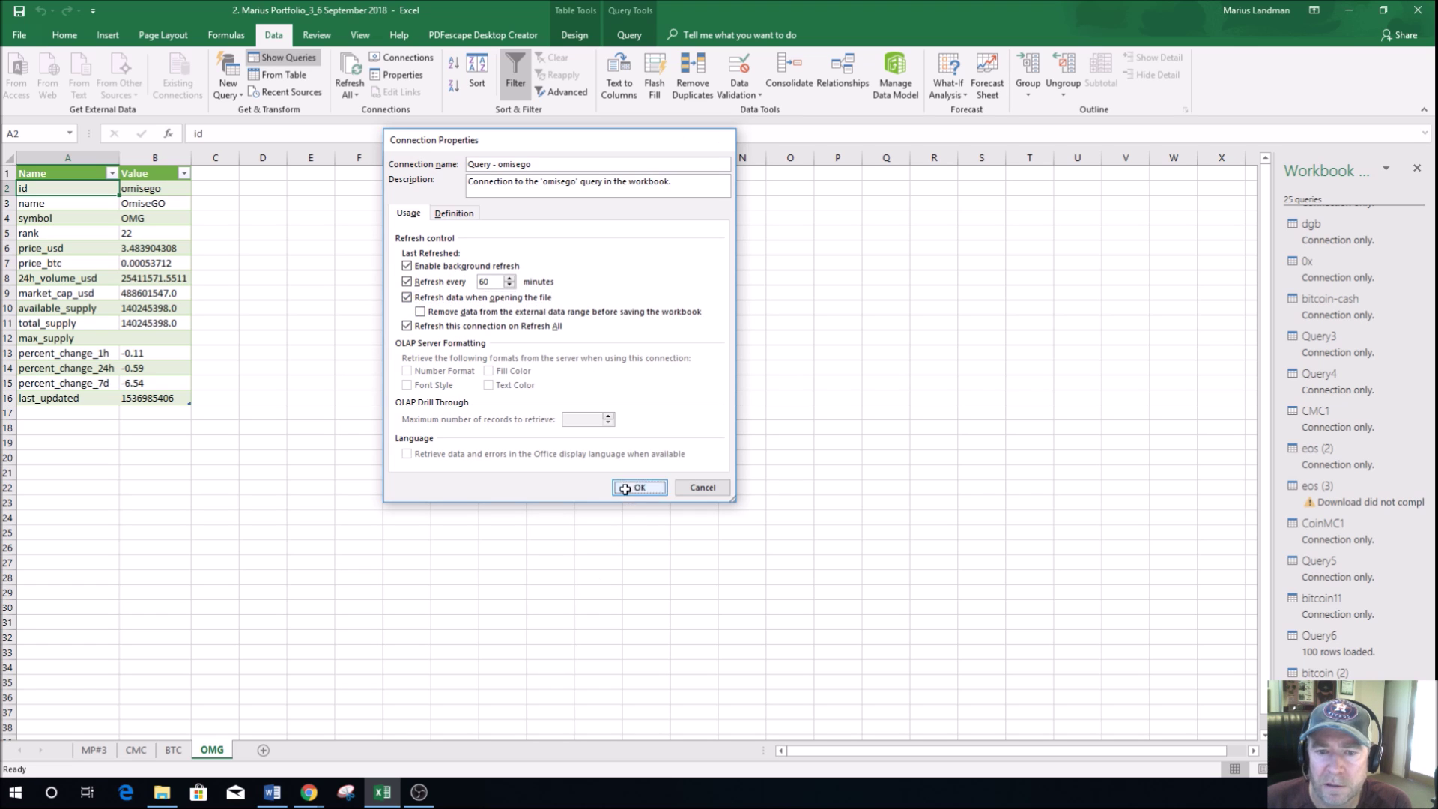
Step: Link the Price today cell T9 for OMG on the MP#3 sheet to the coin's USD price with =OMG!B6
click(95, 750)
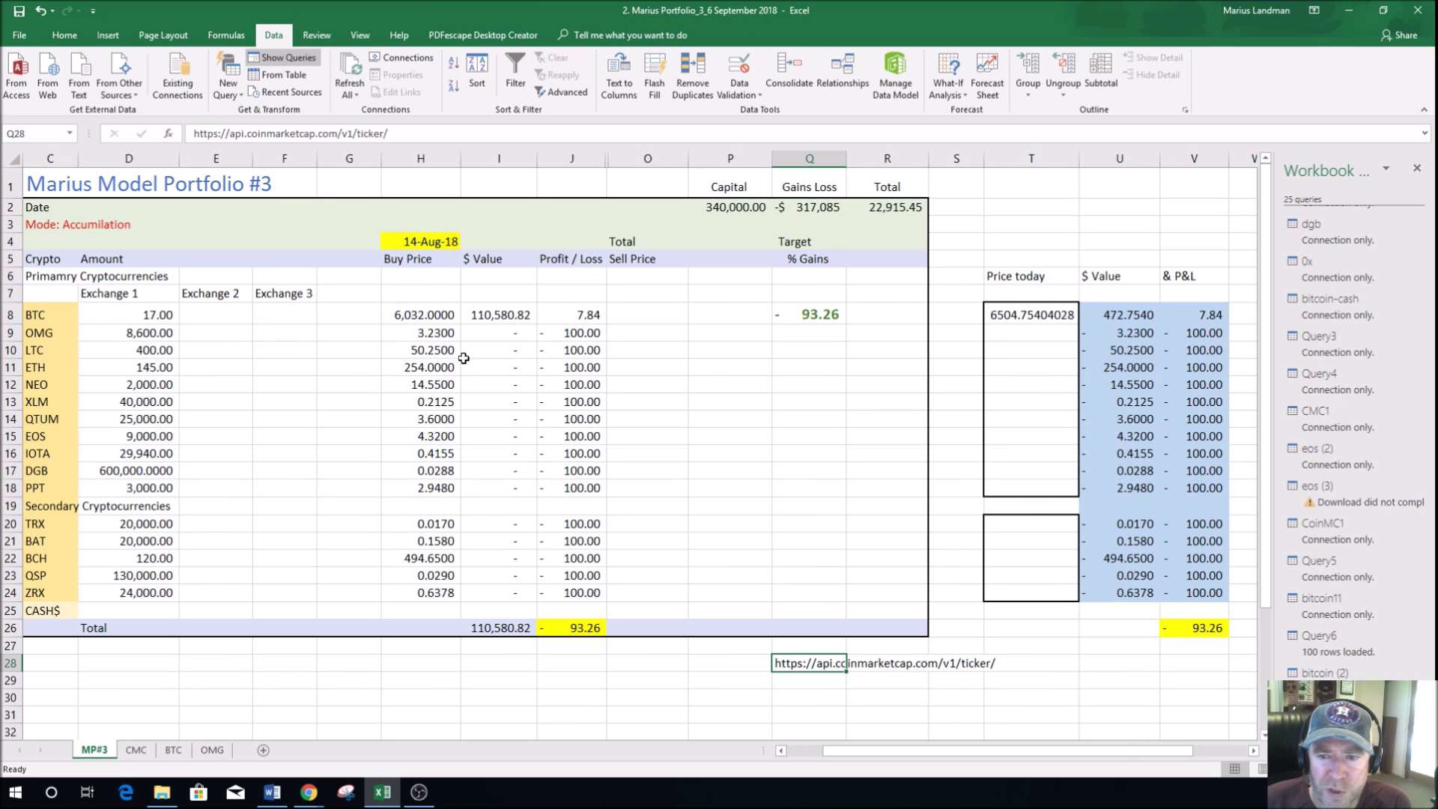
click(1033, 337)
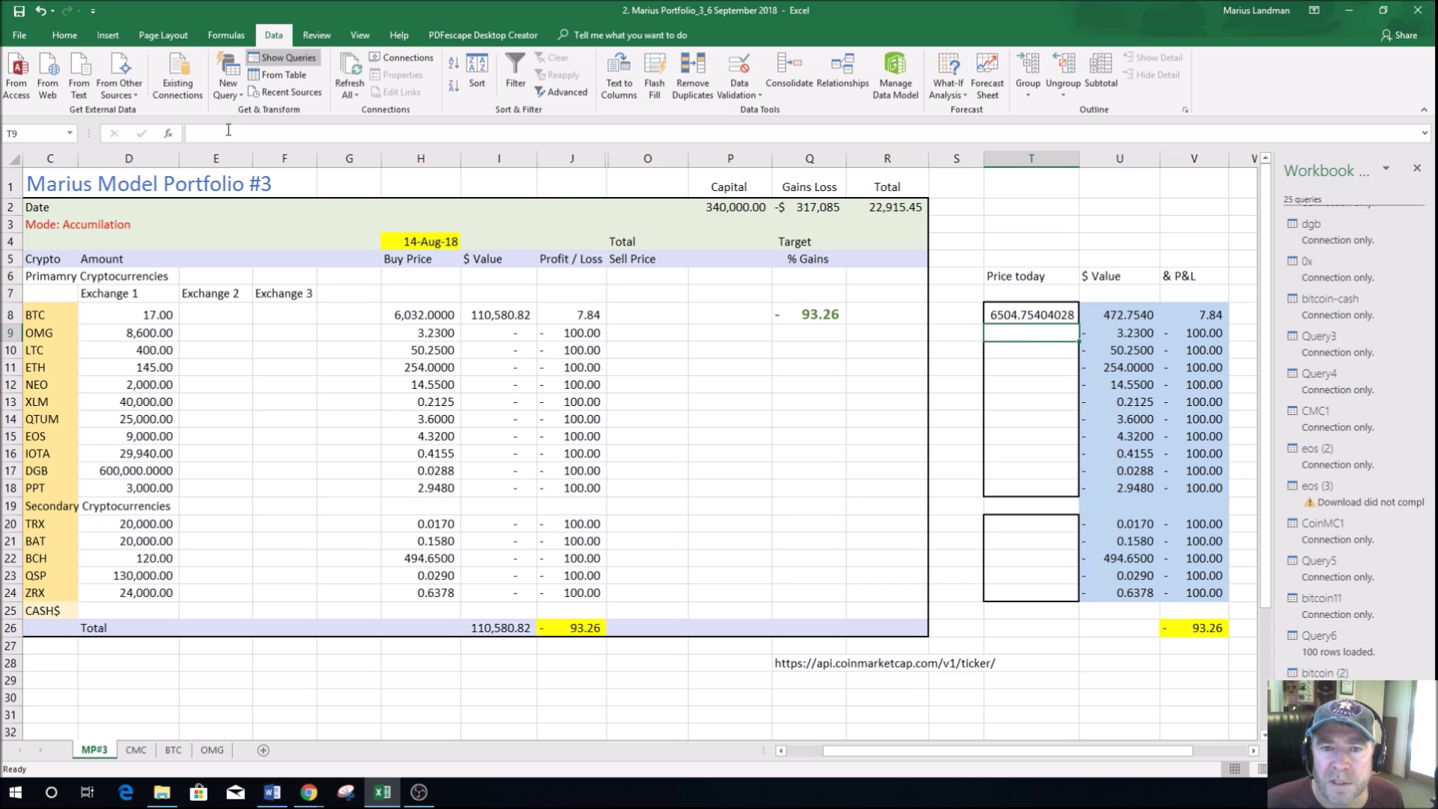
click(226, 130)
text(=)
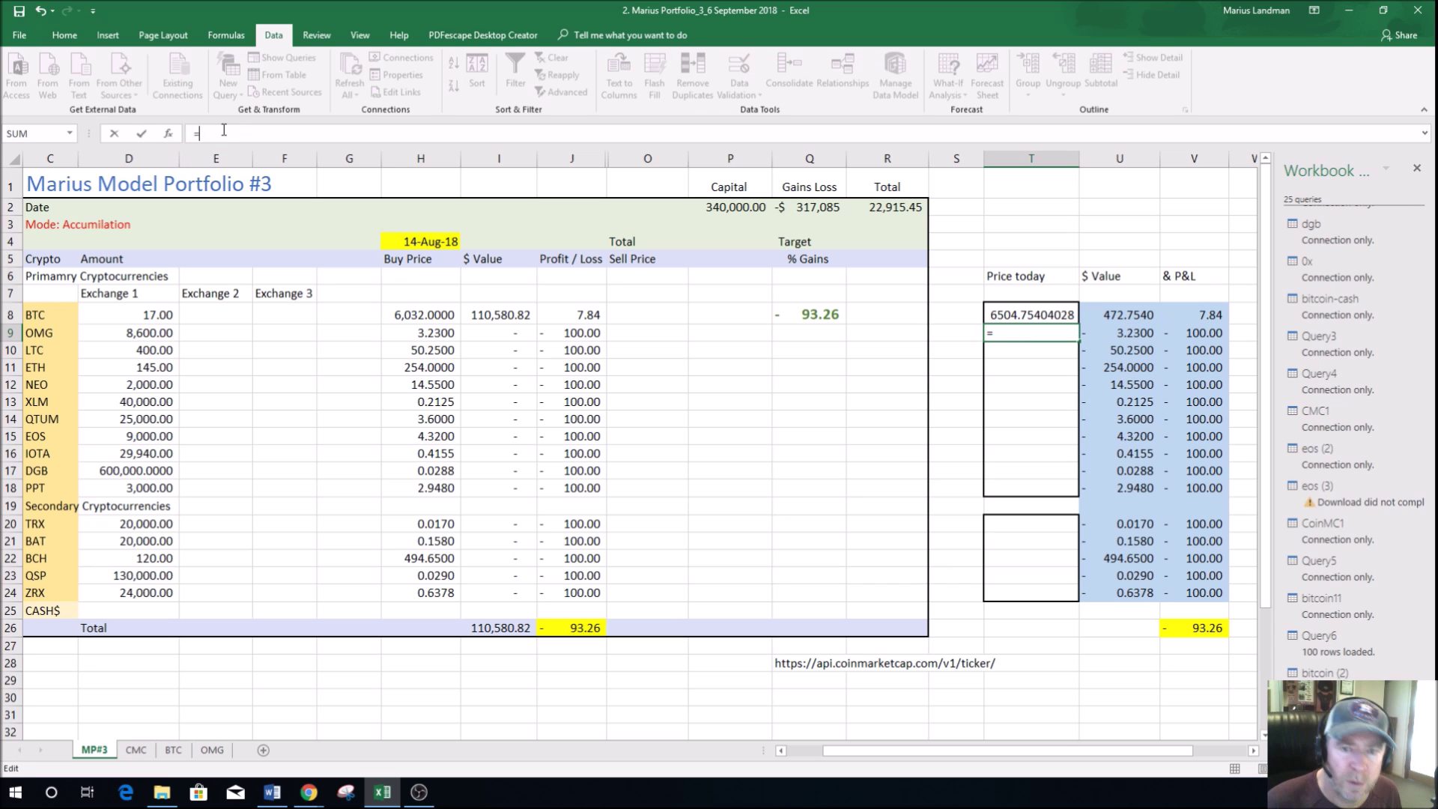
click(212, 750)
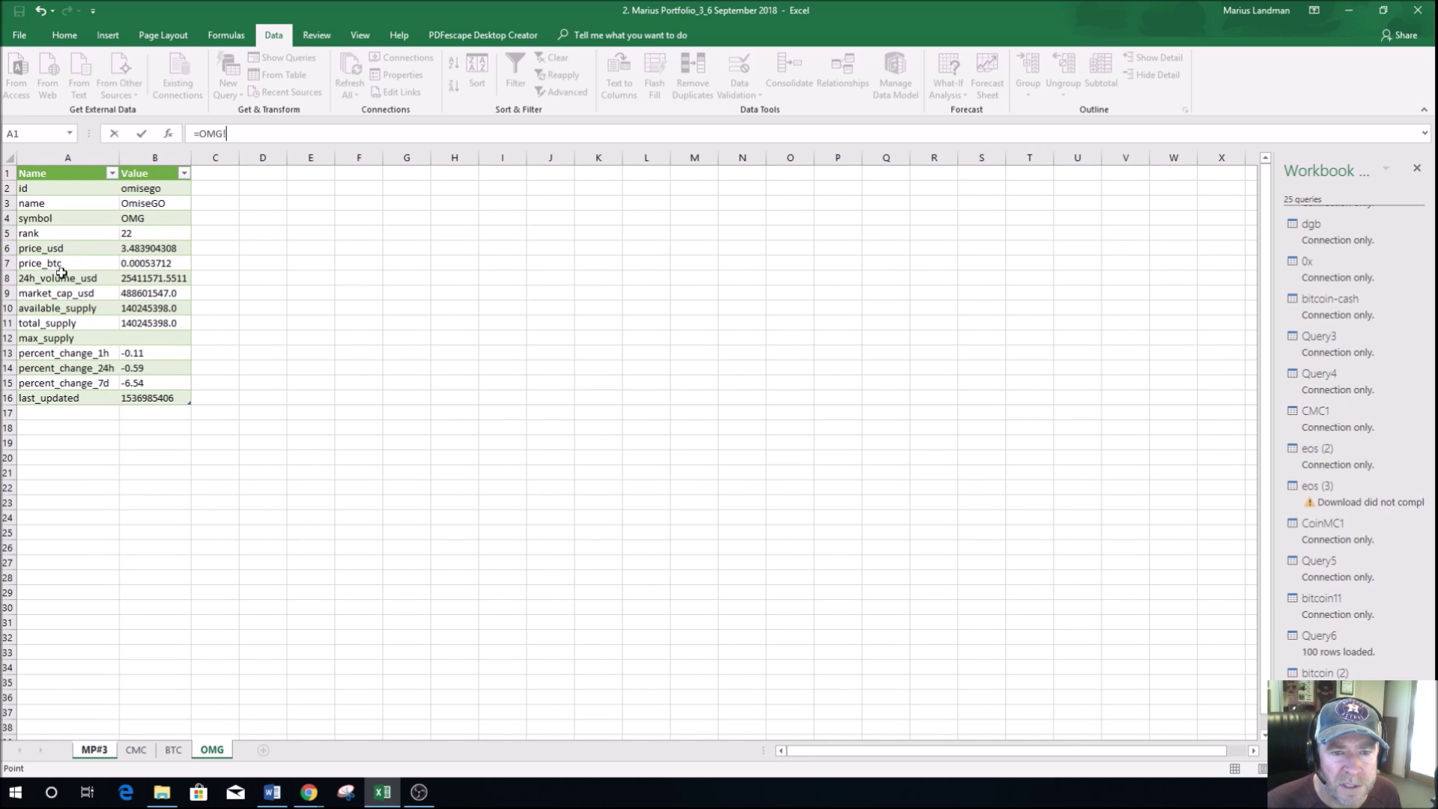
click(151, 248)
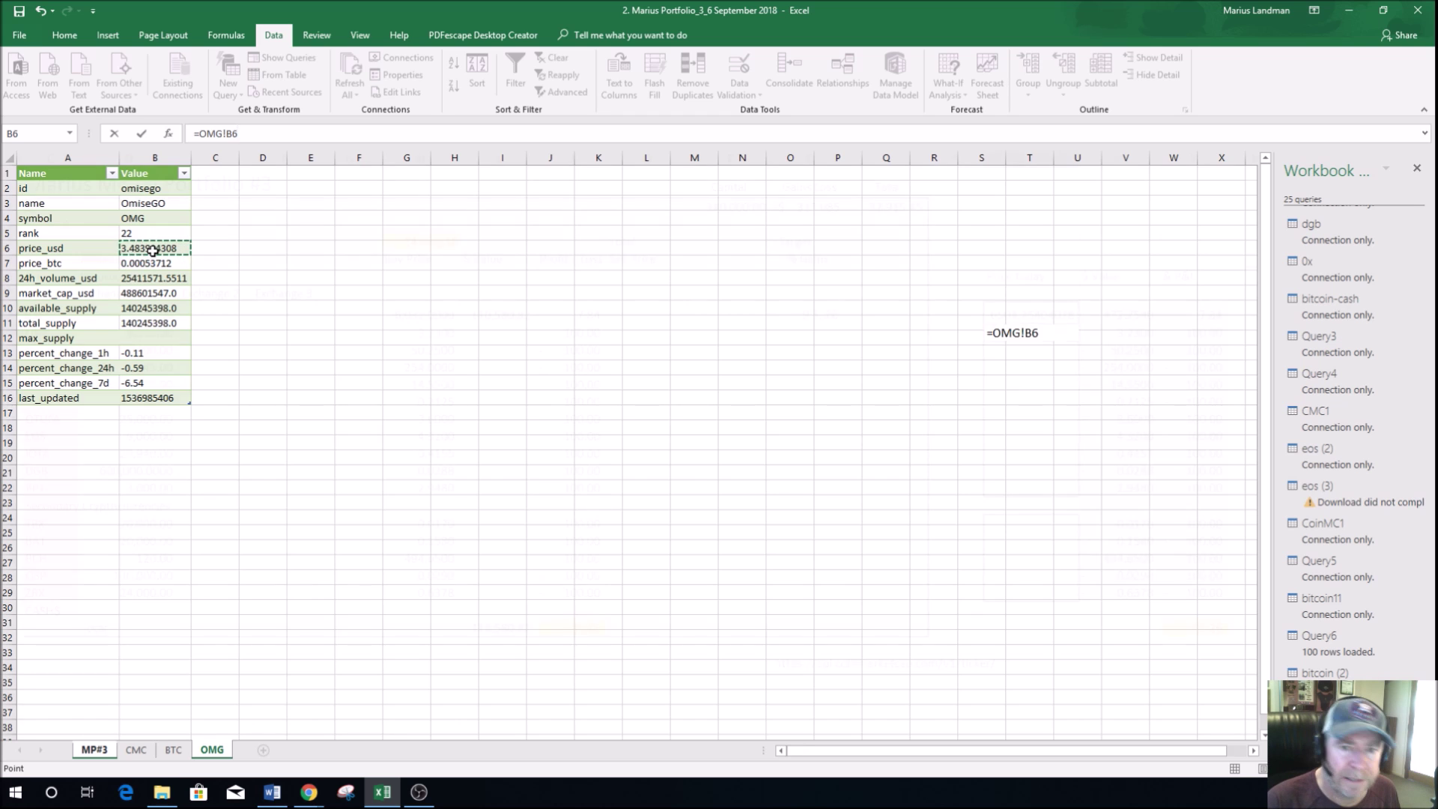
key(Return)
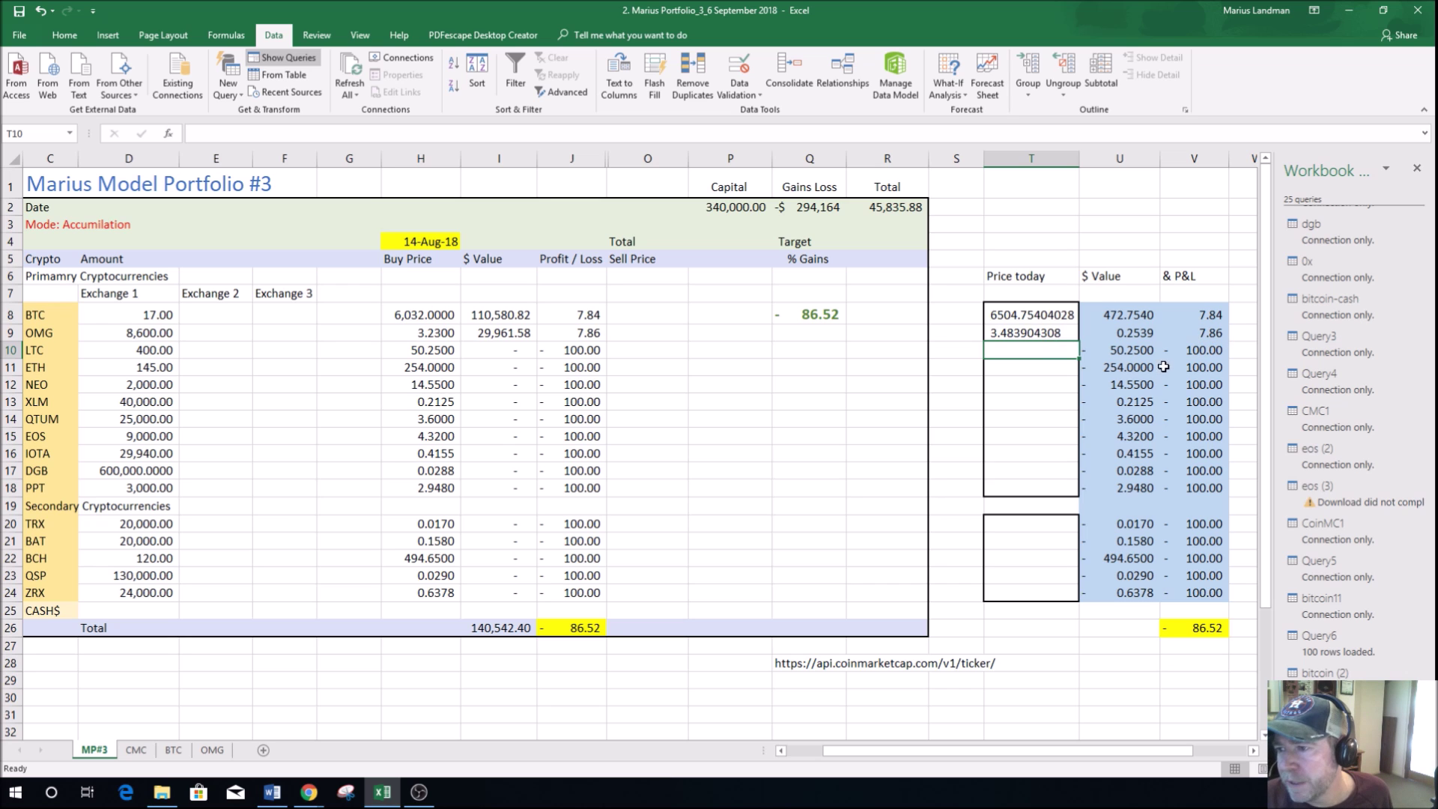
Step: Inspect the profit and loss formulas in MP#3 cells V9 and J8, and select the LTC entry in C10
click(1212, 331)
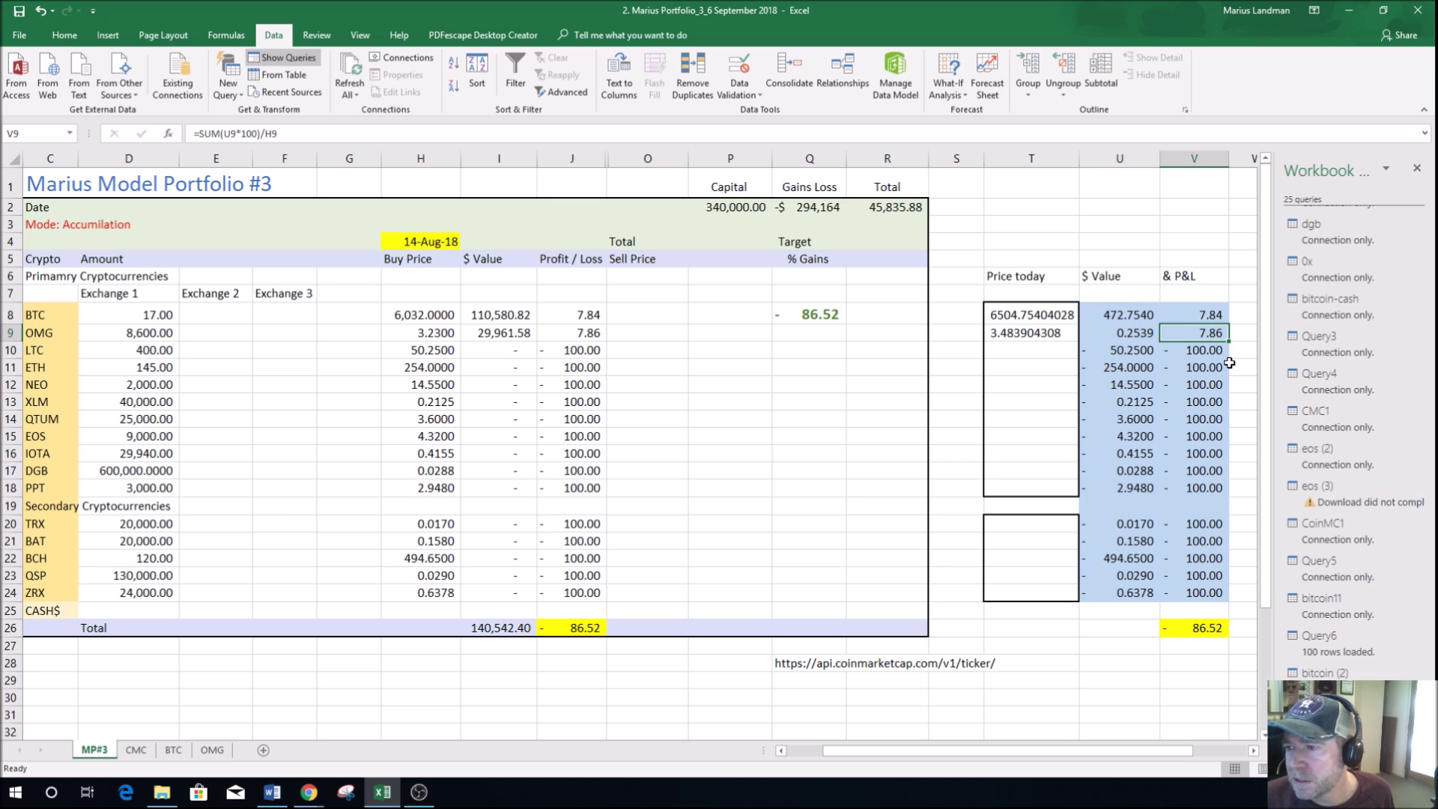
click(575, 312)
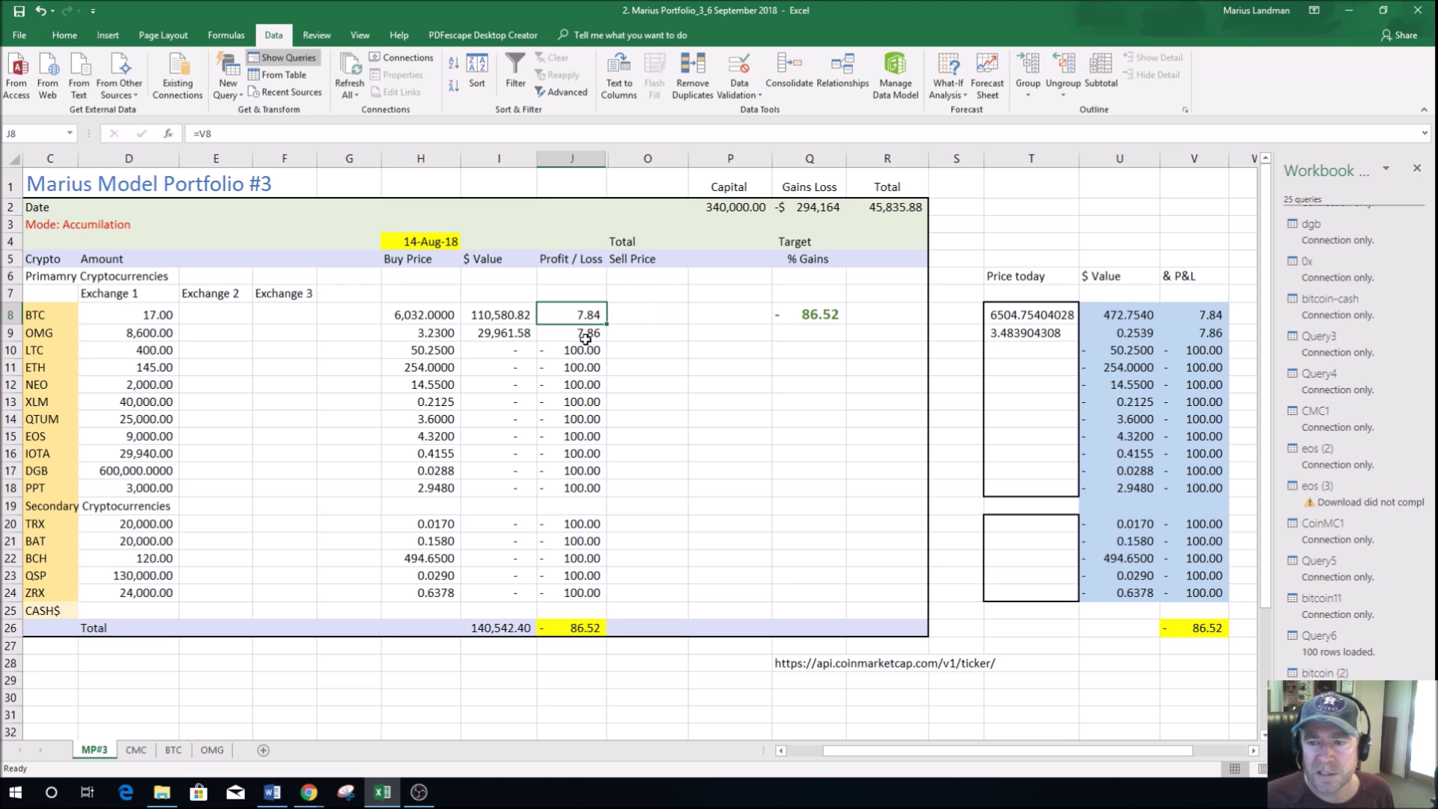
click(35, 354)
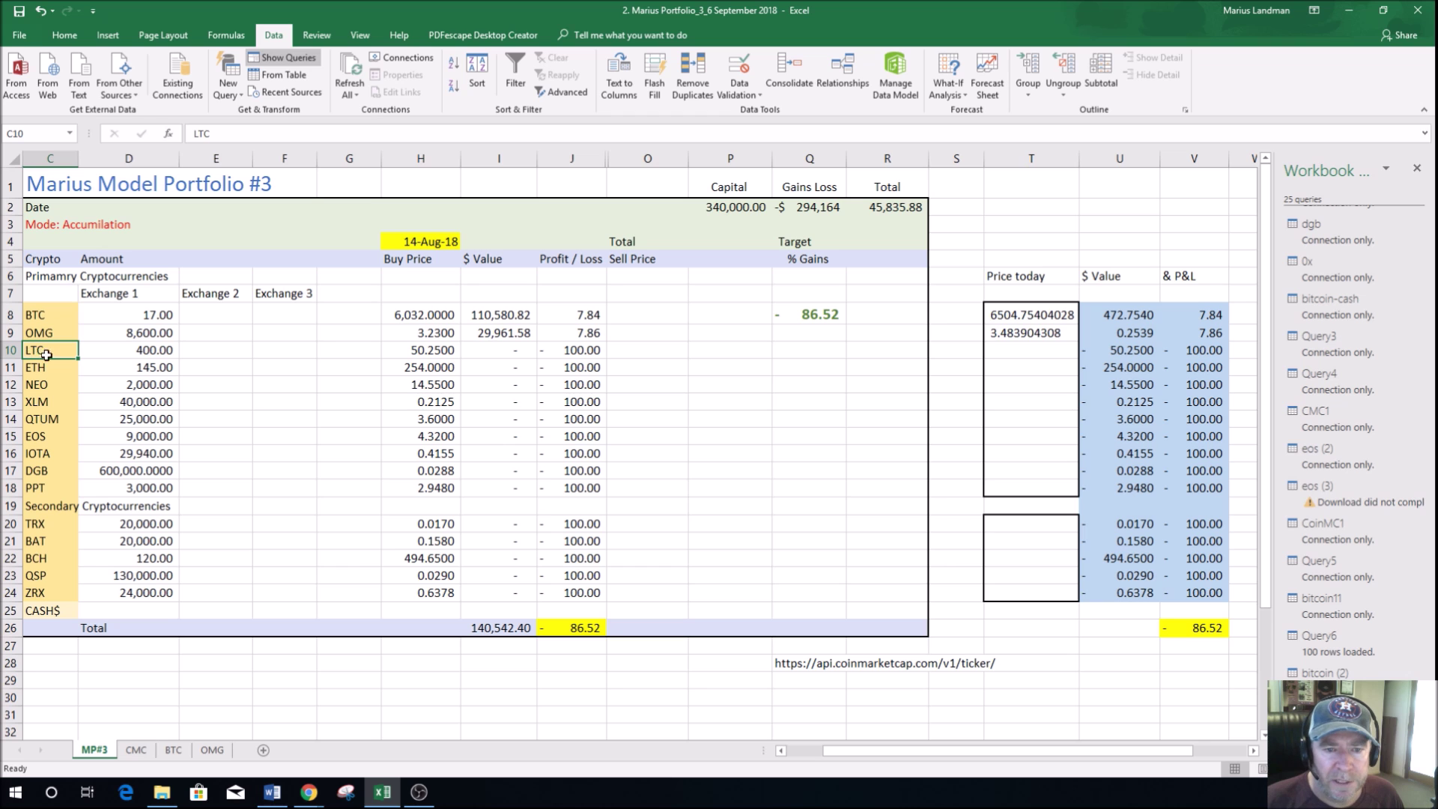
Step: Look up Litecoin's id on the CMC sheet and copy the CoinMarketCap ticker URL from cell Q28 of the MP#3 sheet
click(135, 750)
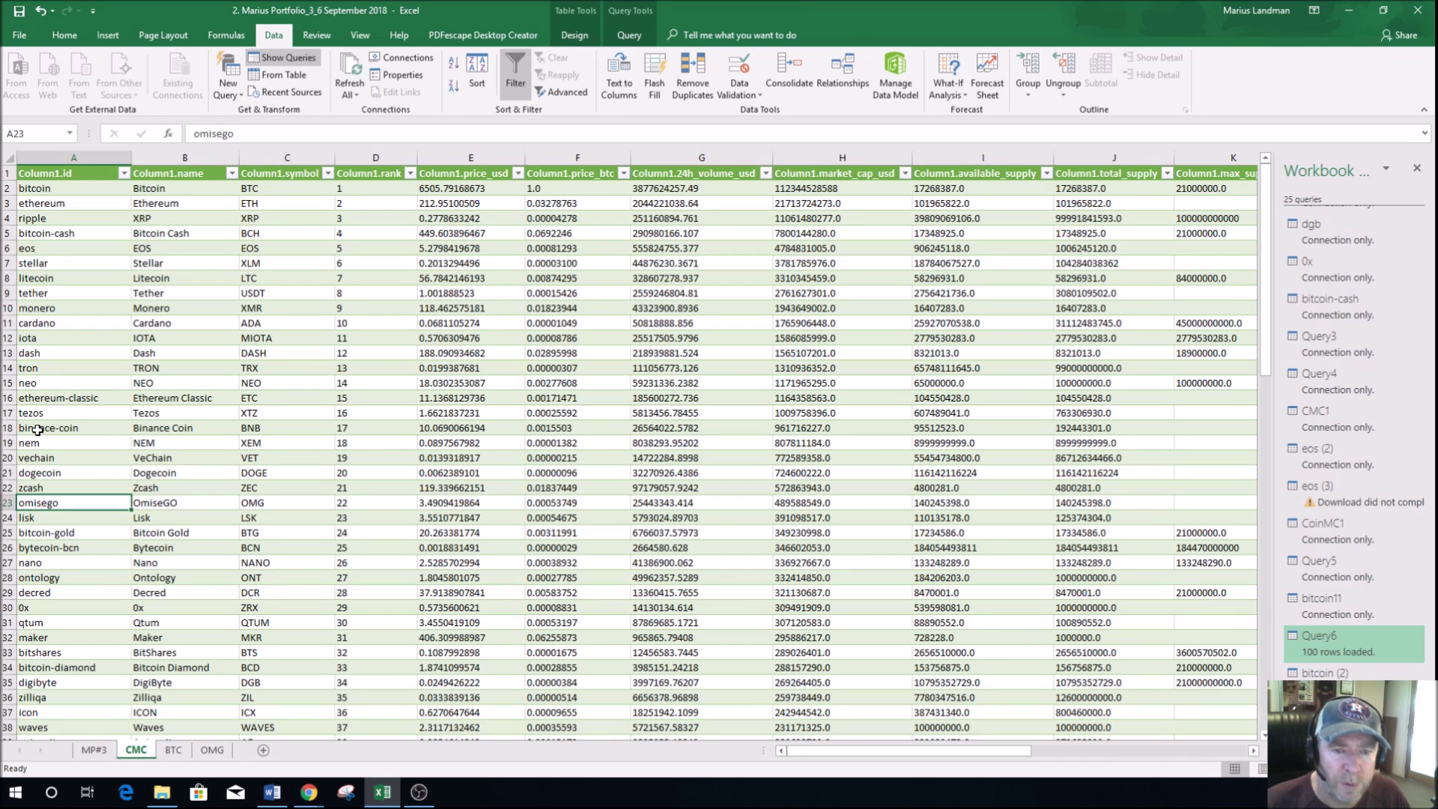
click(75, 278)
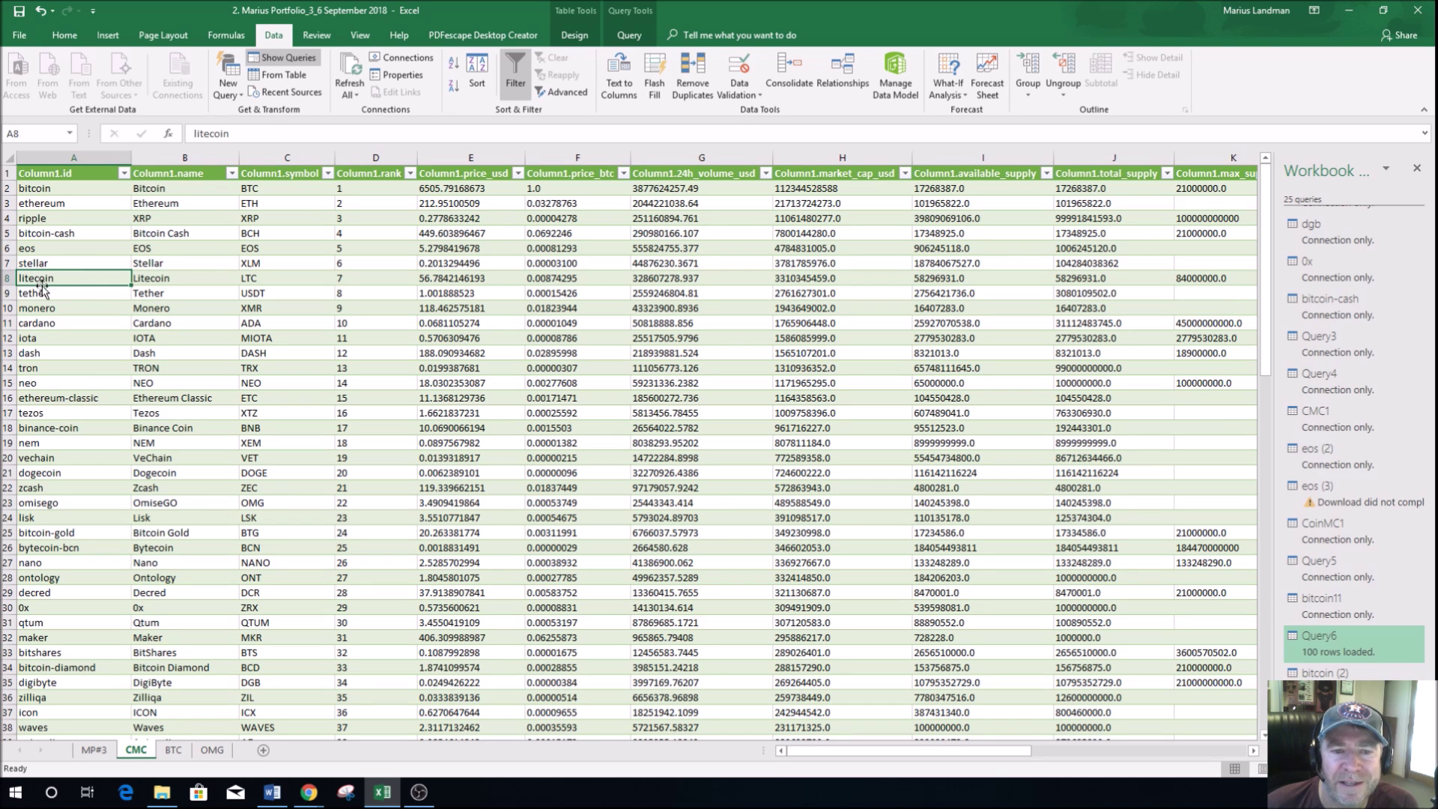
click(95, 750)
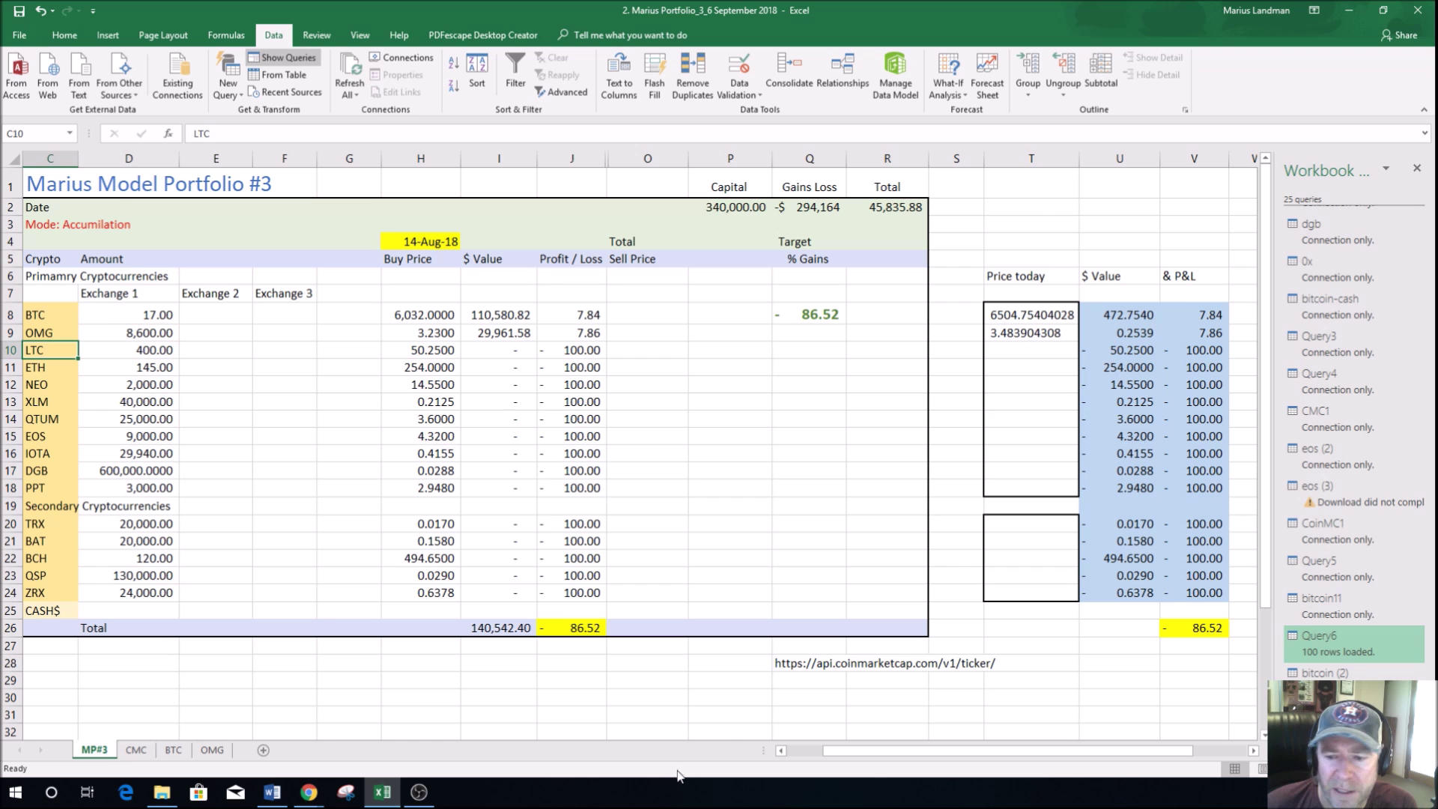
click(795, 664)
right_click(795, 663)
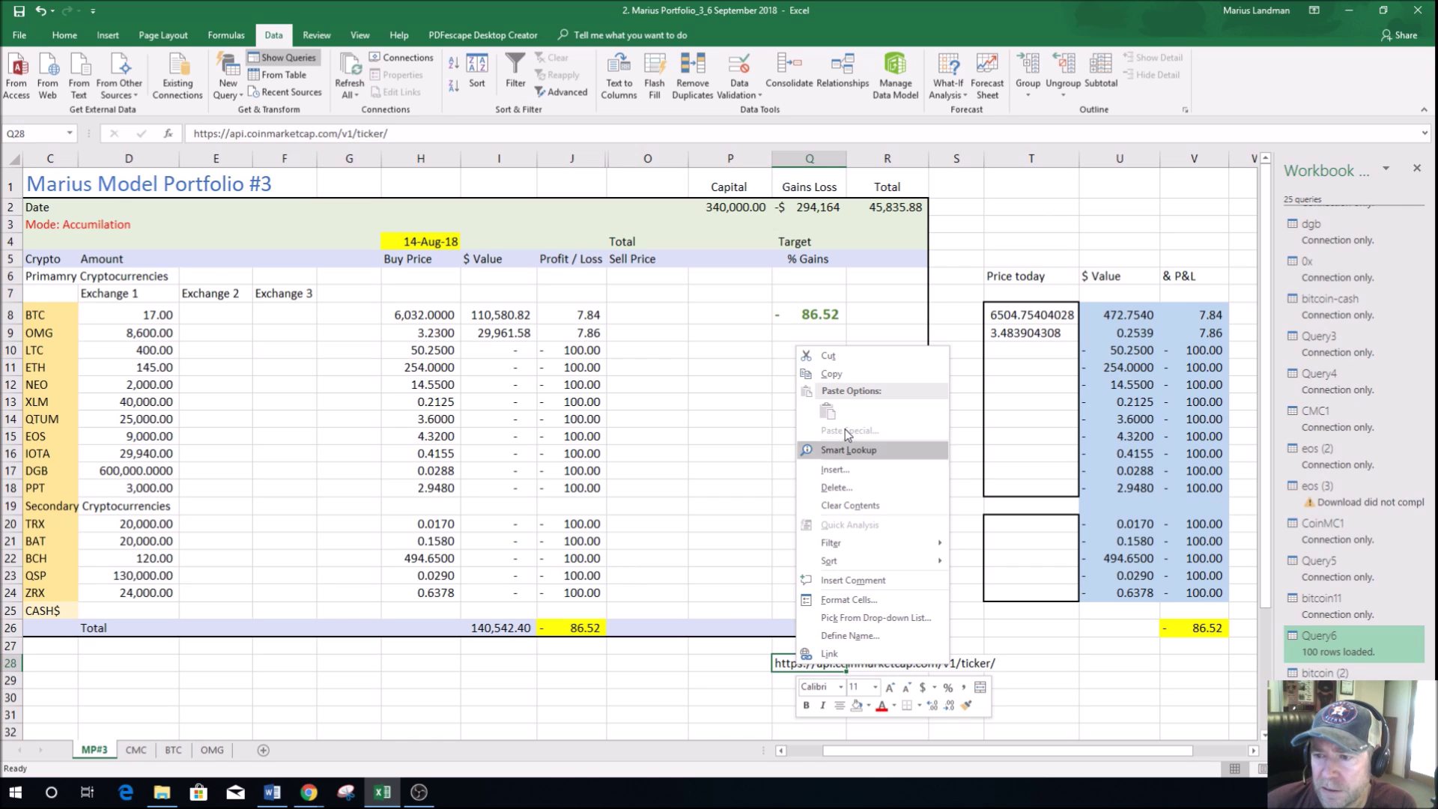
click(834, 379)
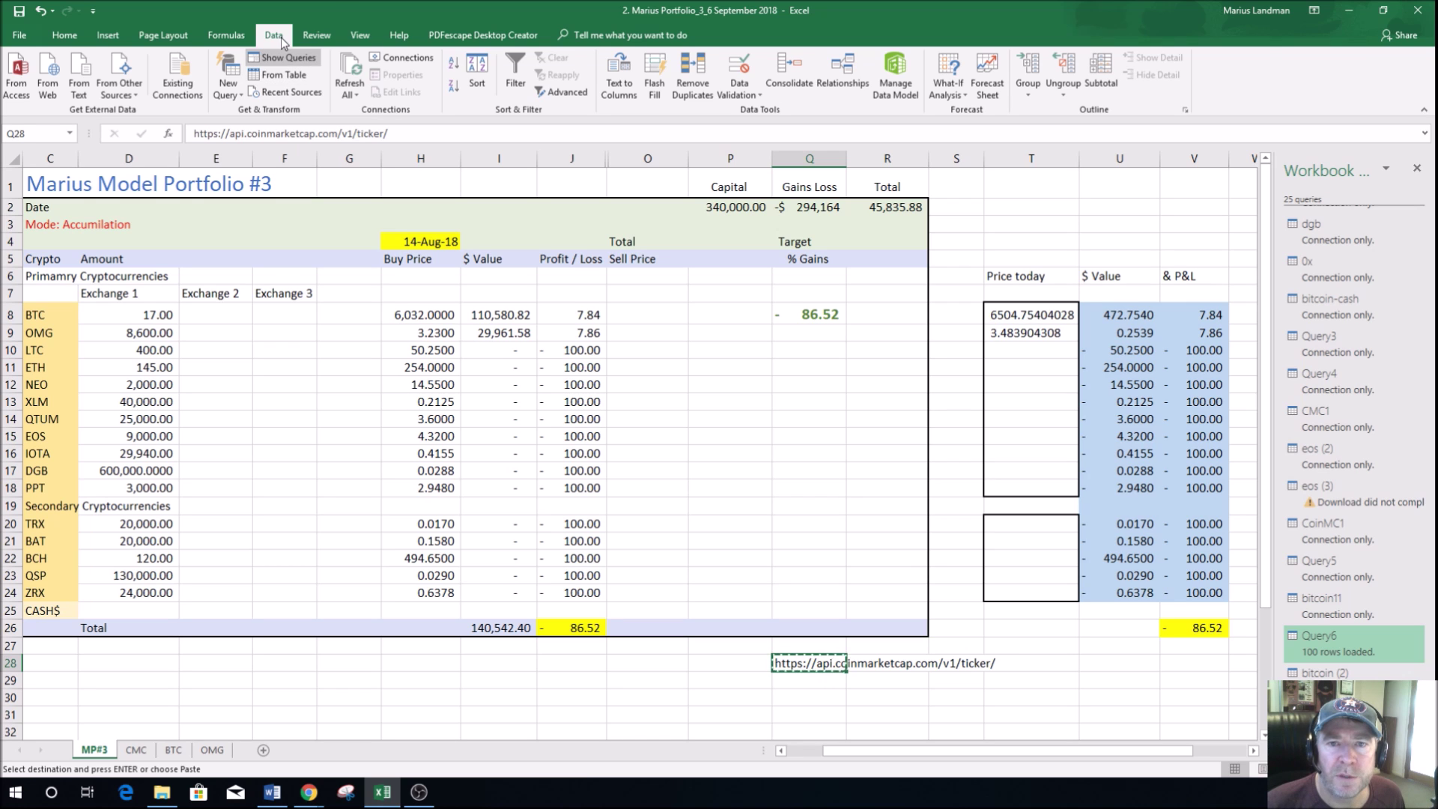
click(241, 95)
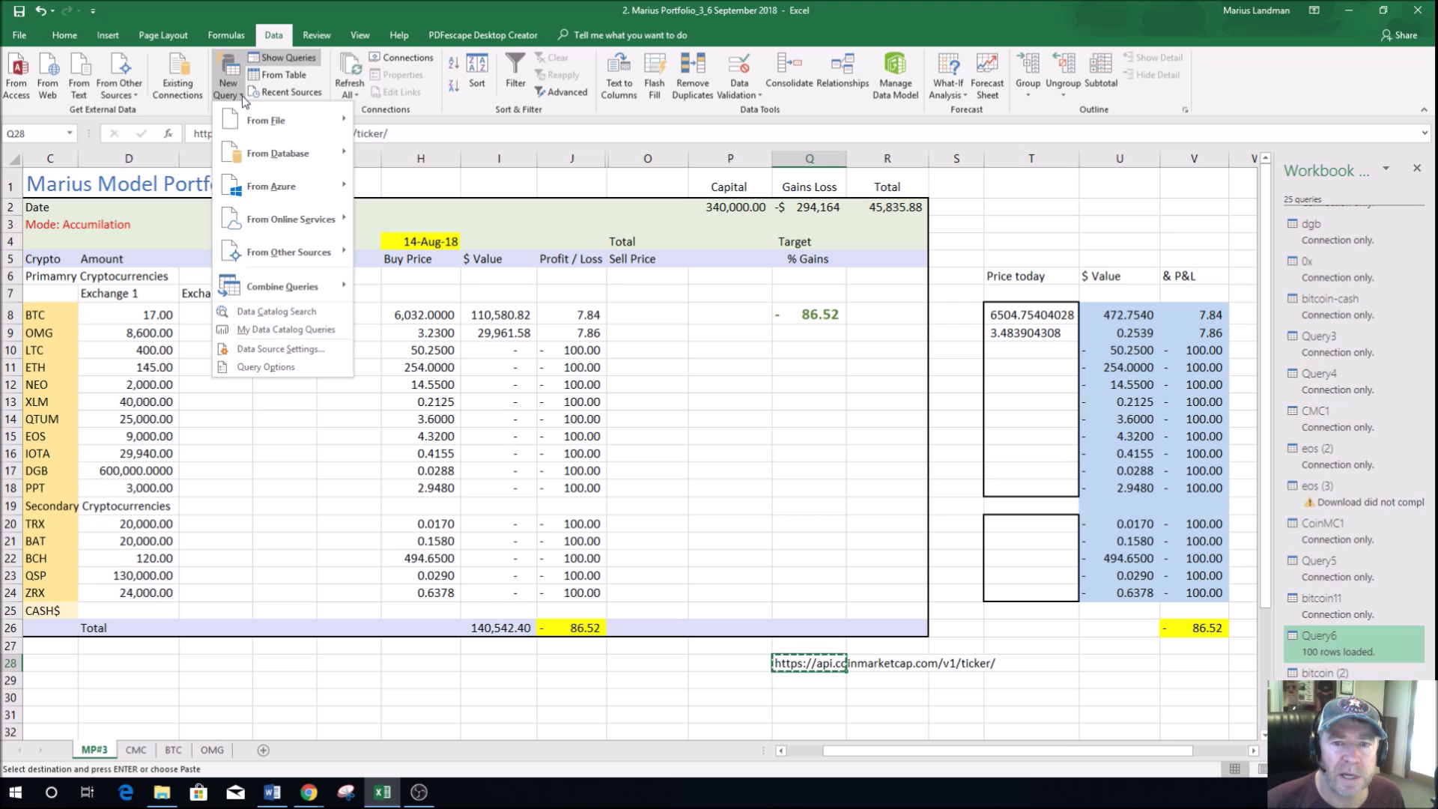
mouse_move(291, 253)
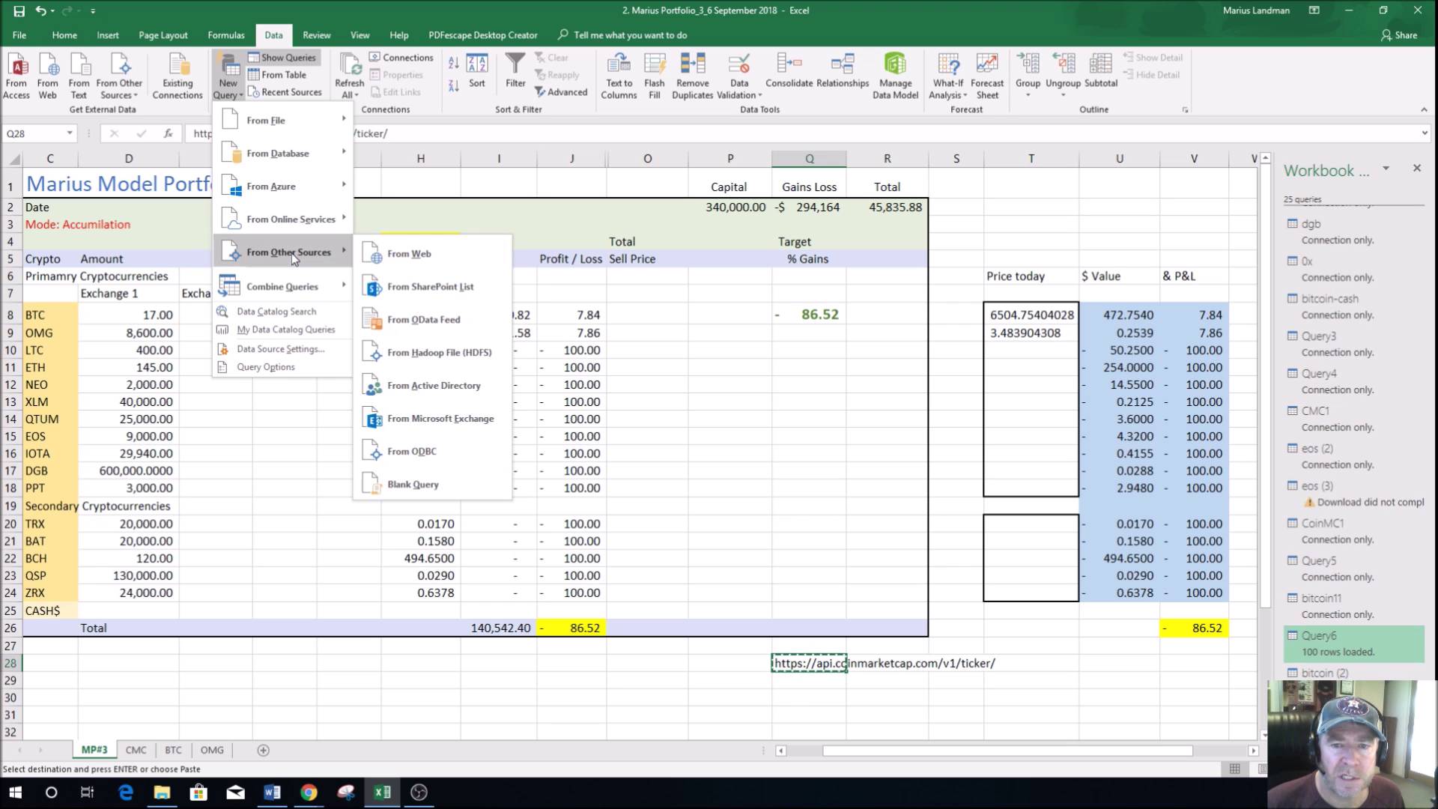
click(424, 254)
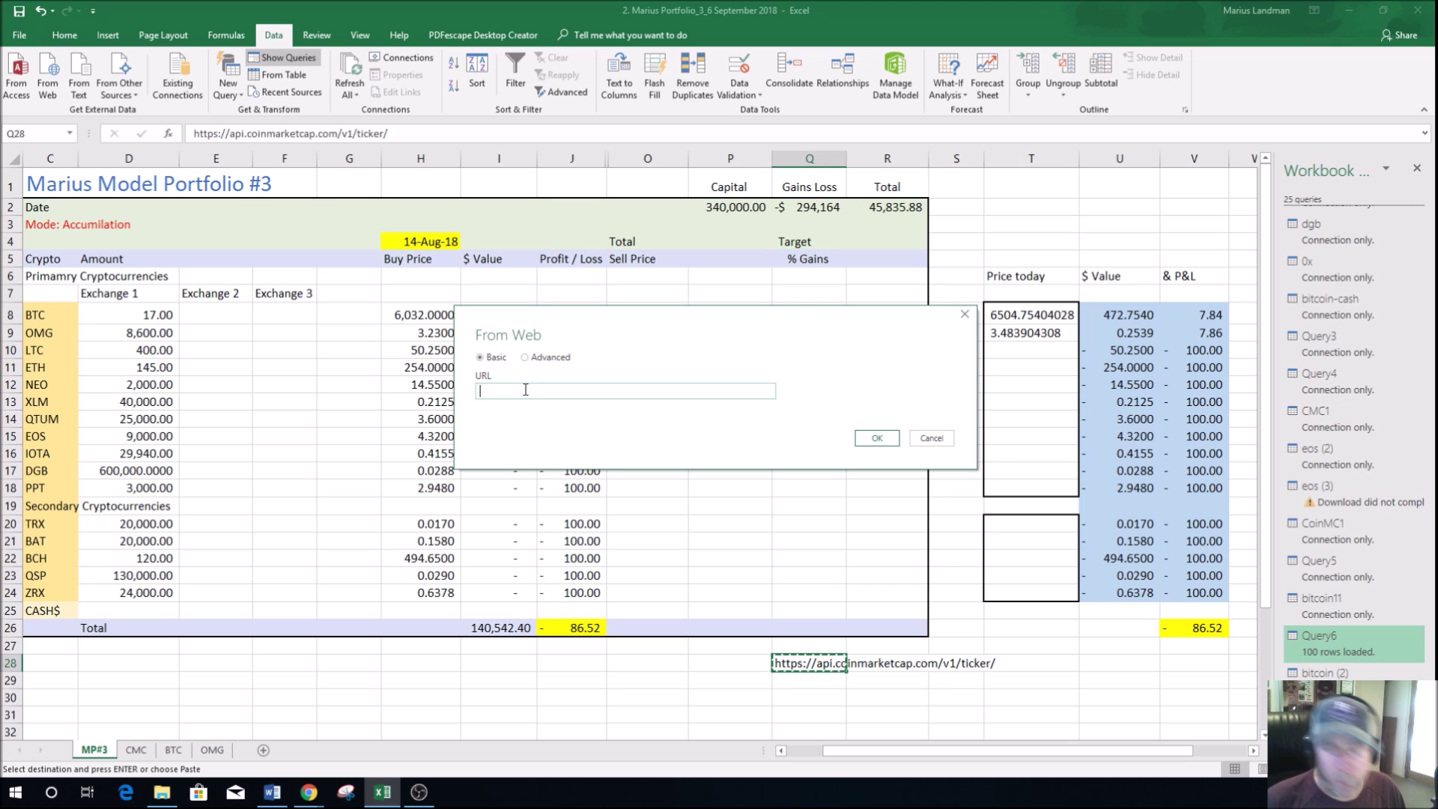
key(ctrl+v)
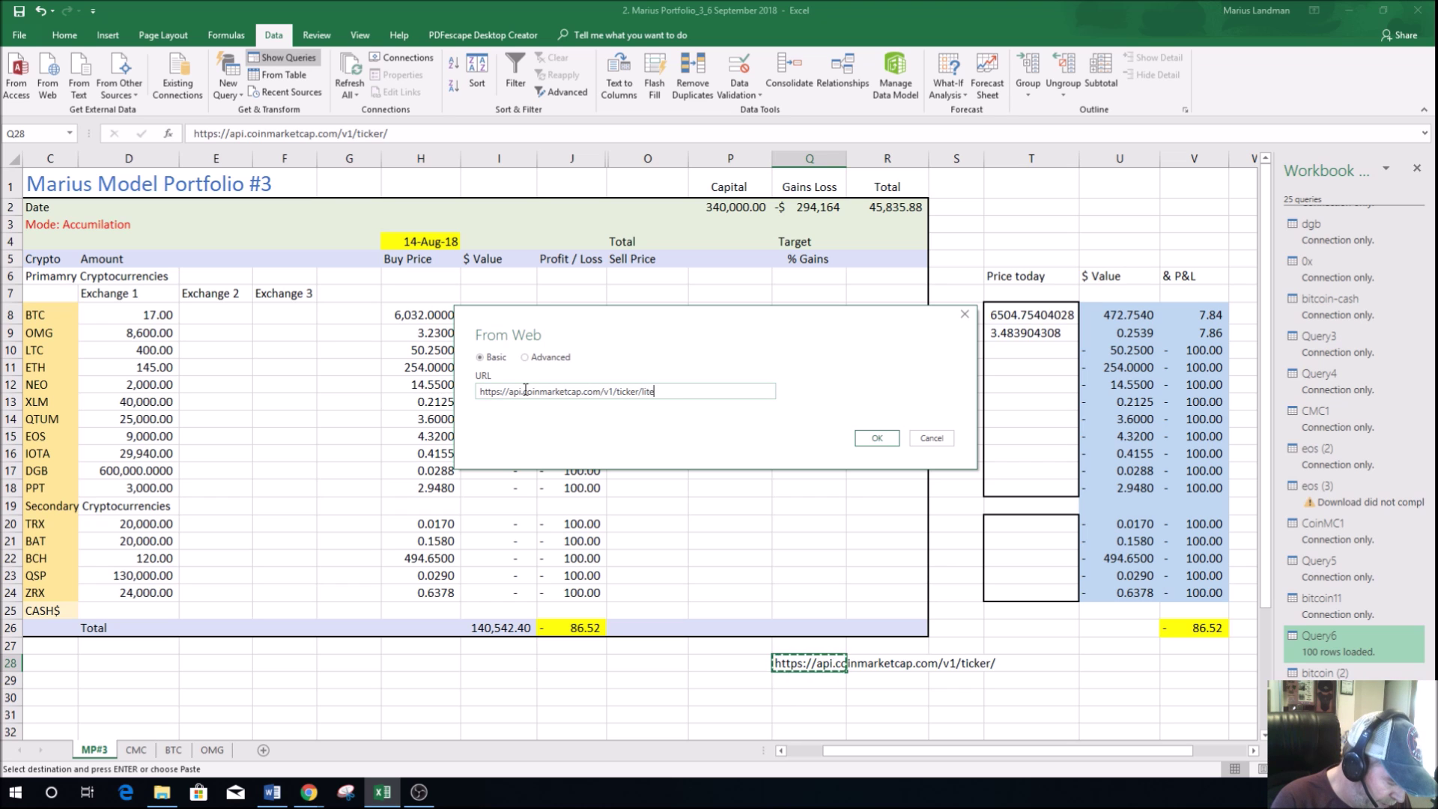
key(Return)
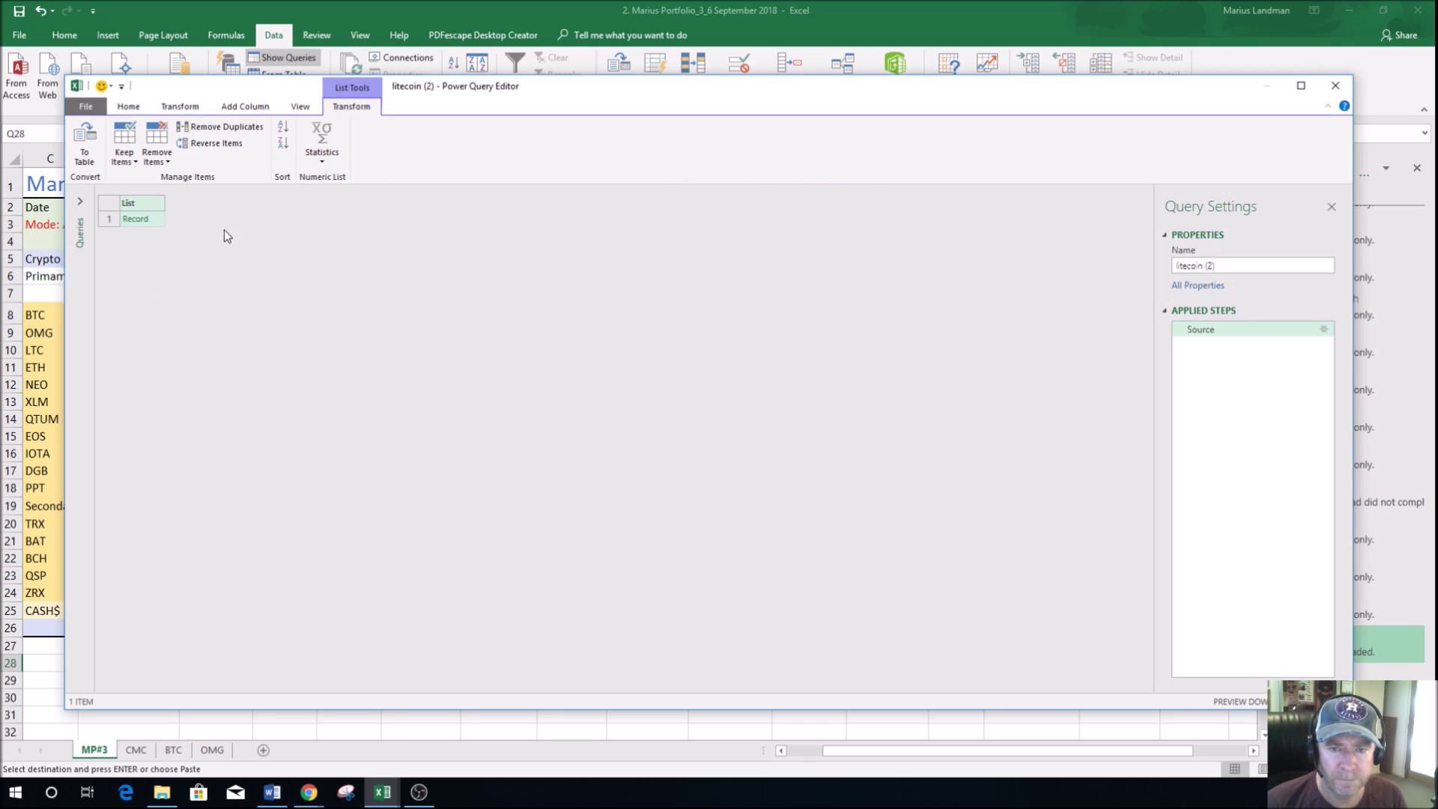
Step: Open the litecoin record, convert it into a table and load it into a new worksheet
click(137, 224)
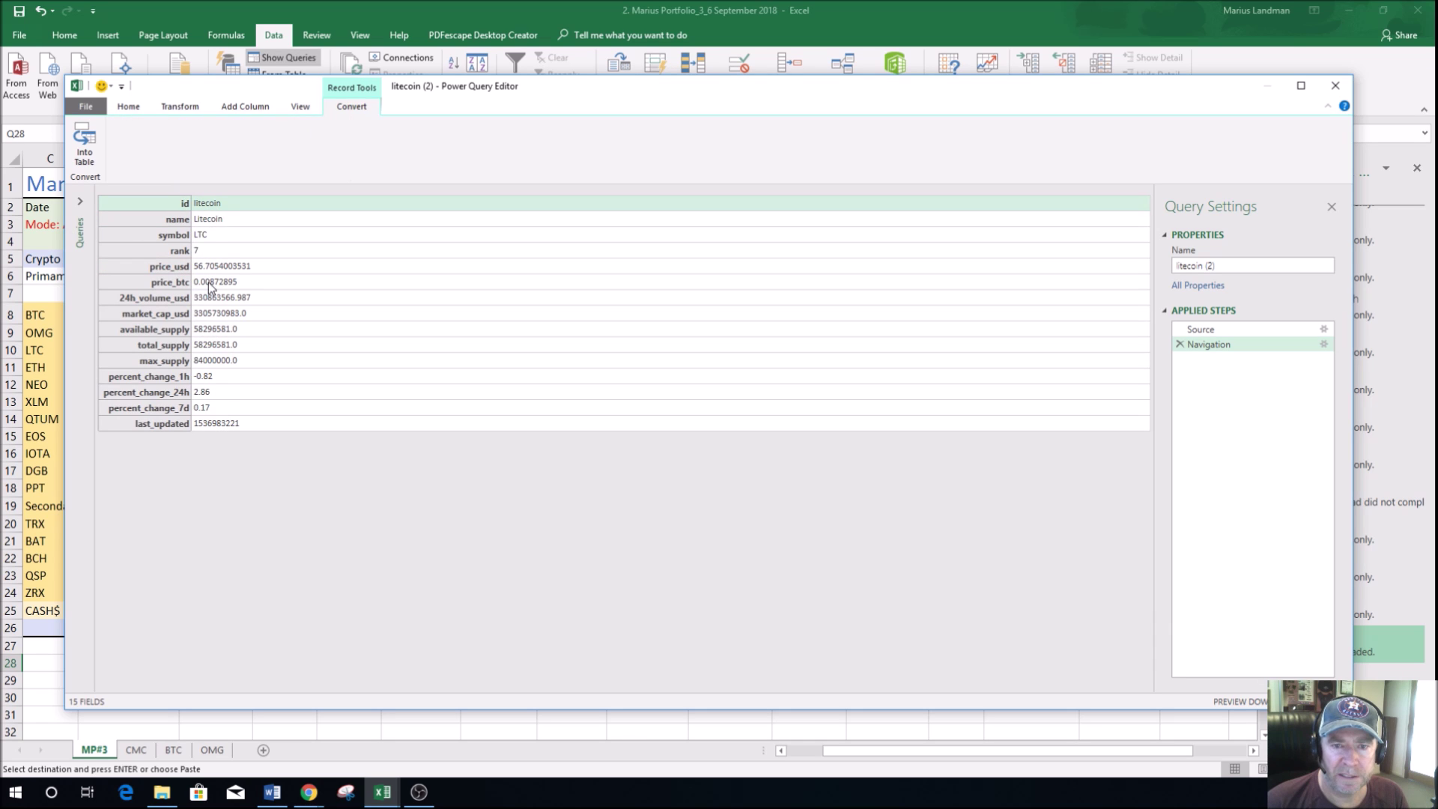
click(92, 152)
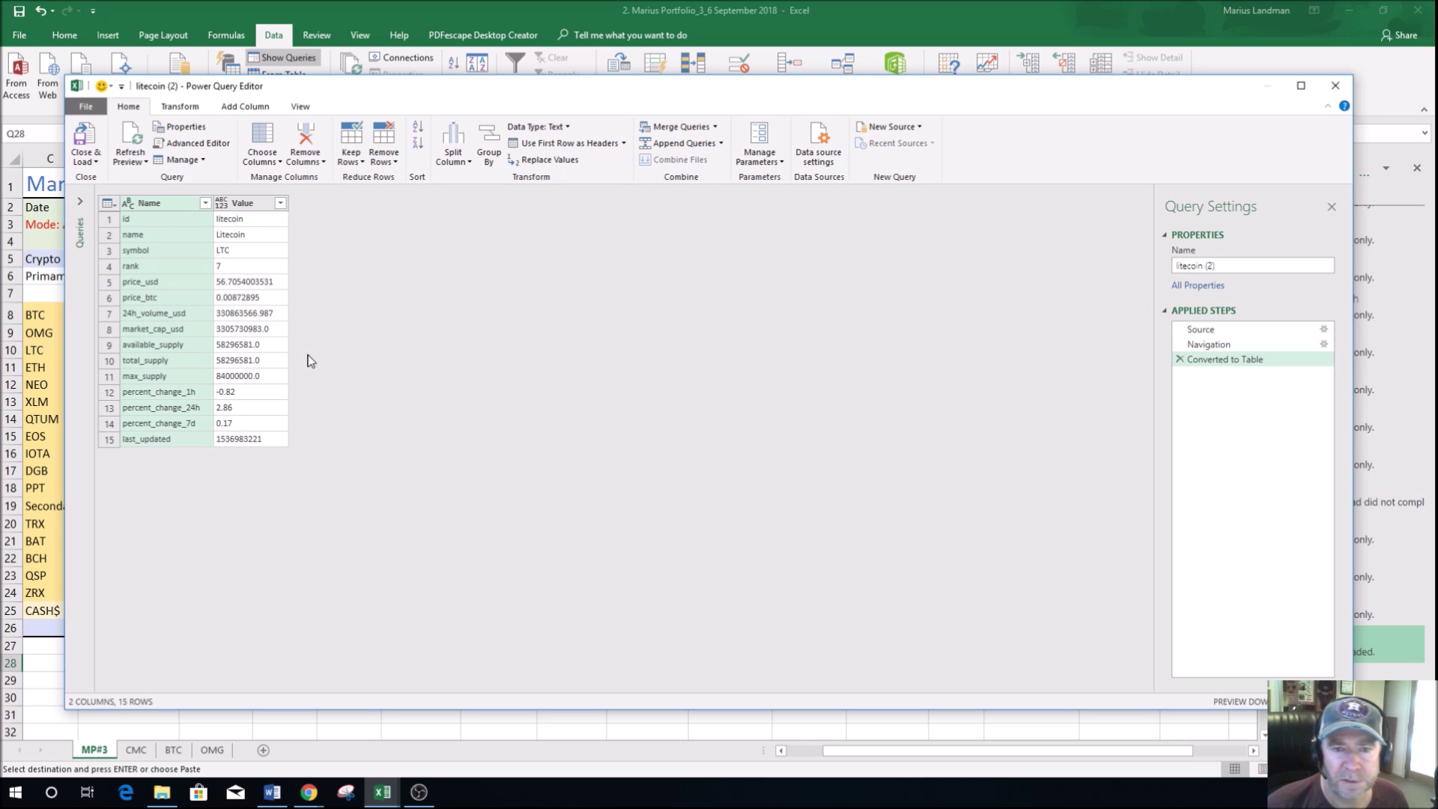
click(90, 141)
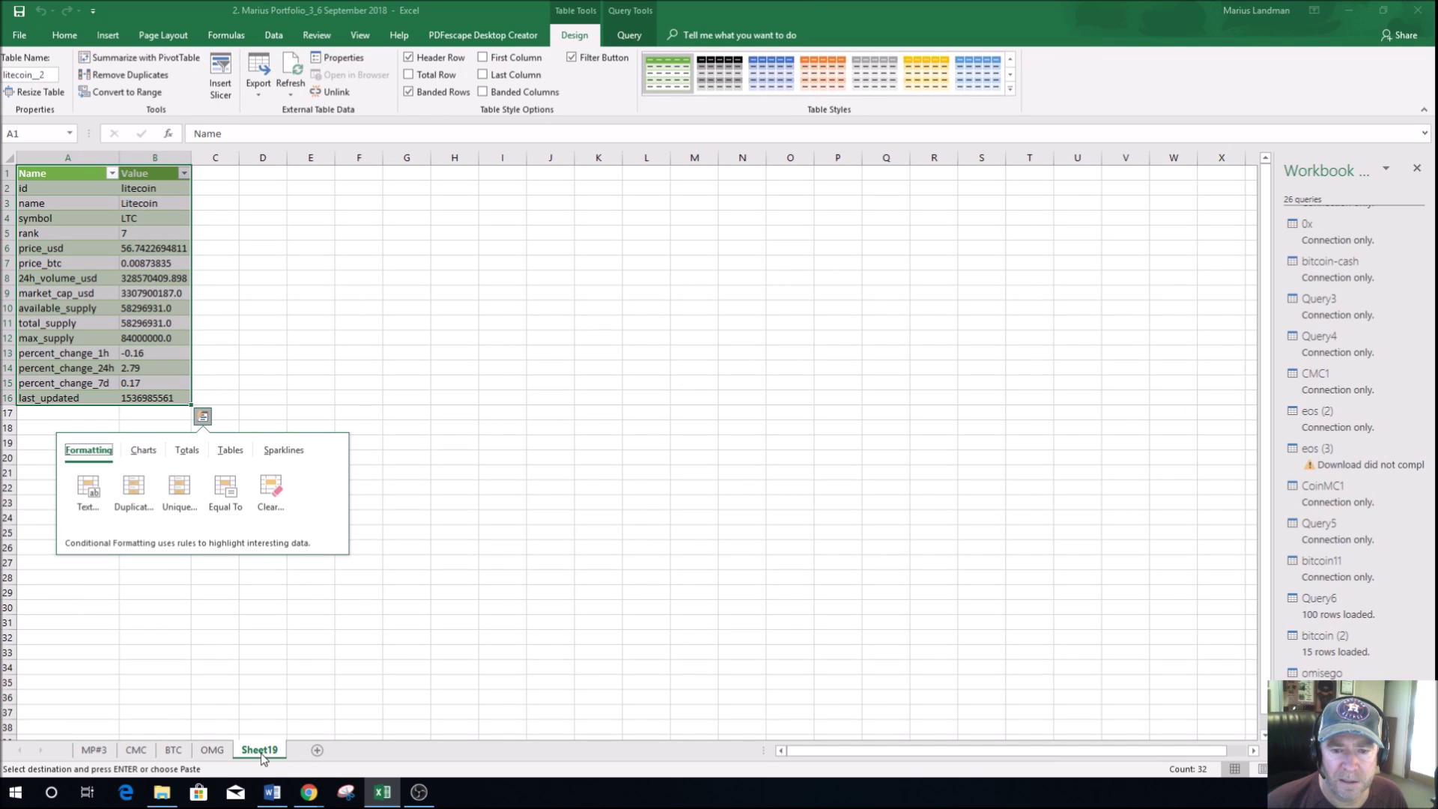
Step: Rename the new worksheet holding the litecoin data as LTC
click(271, 649)
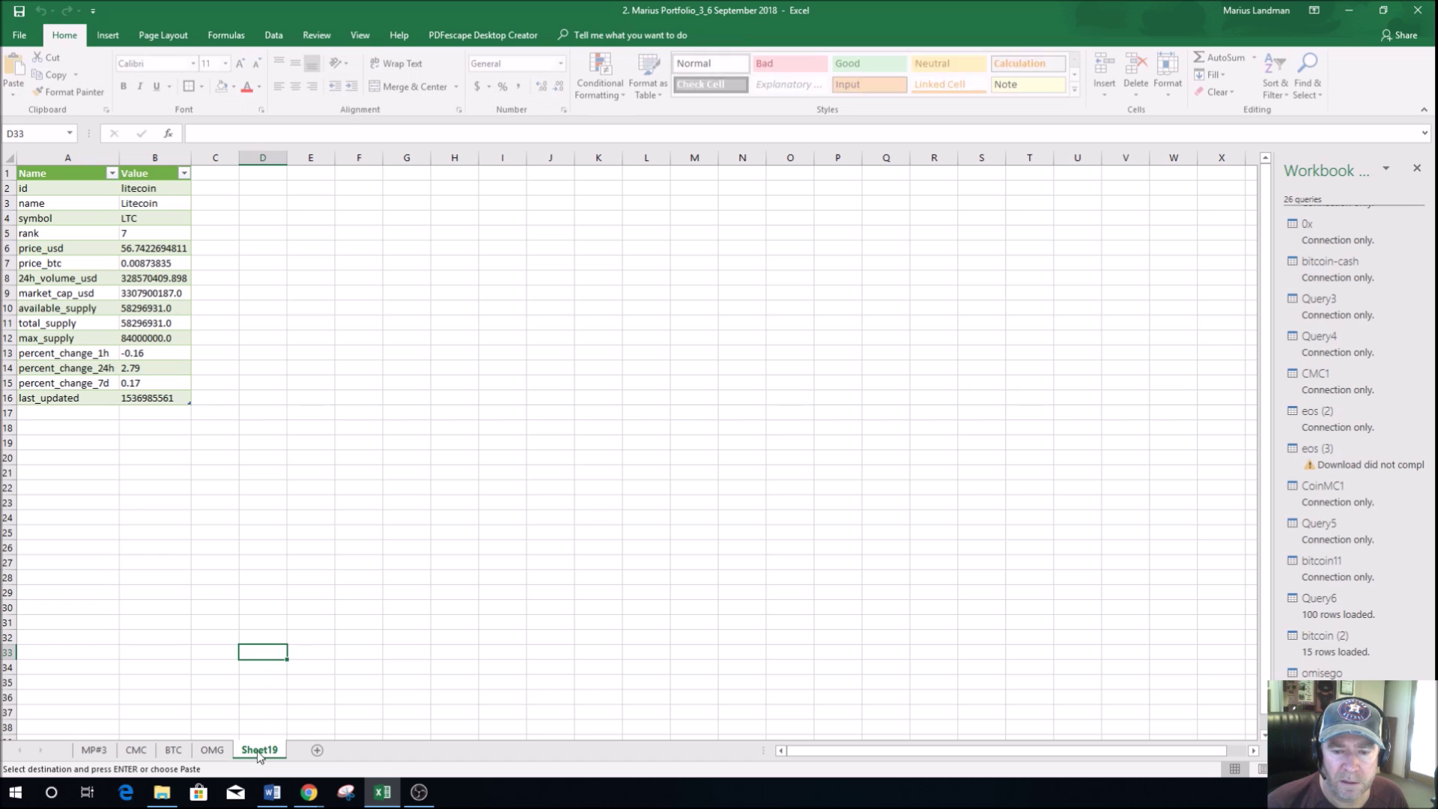
right_click(254, 752)
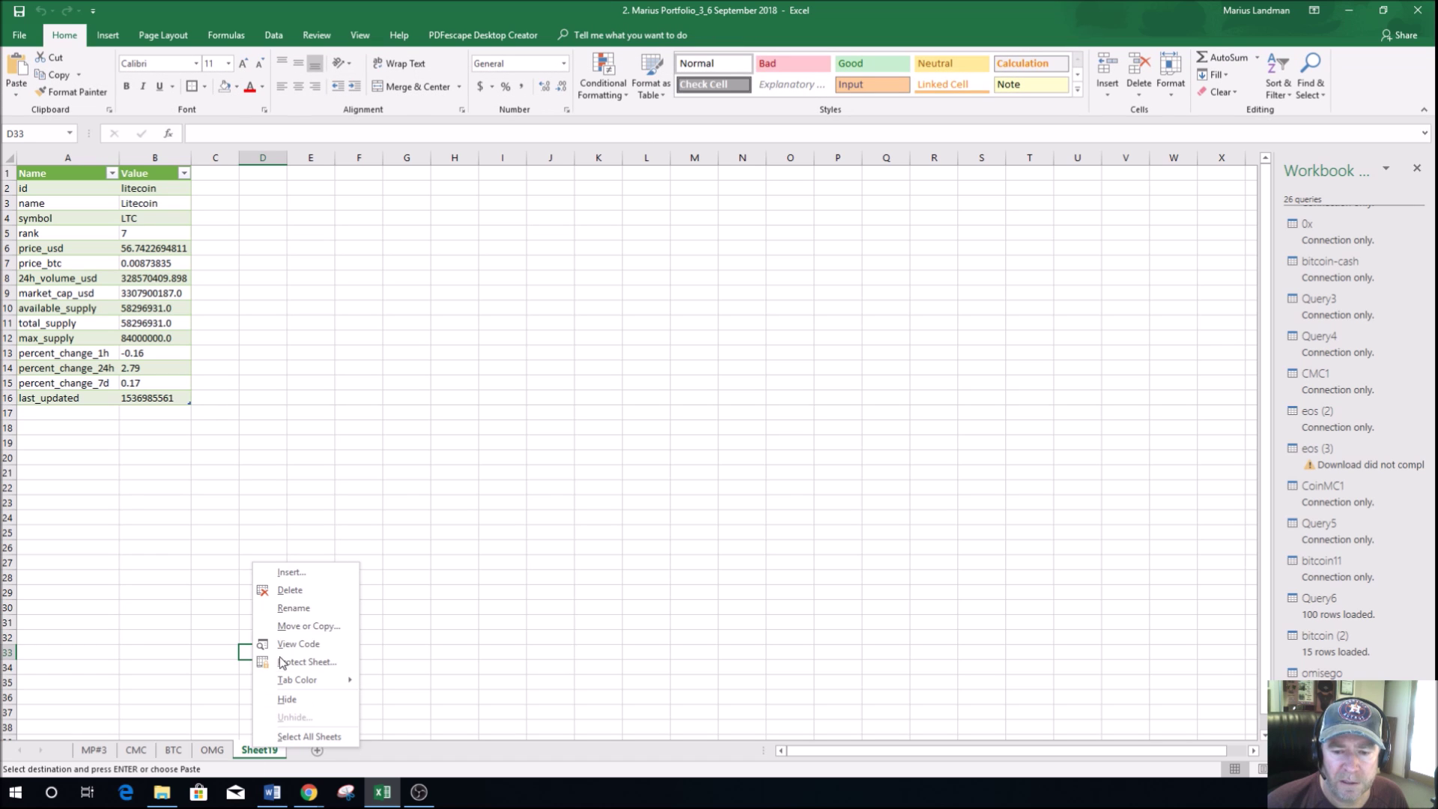
click(300, 609)
text(LTC)
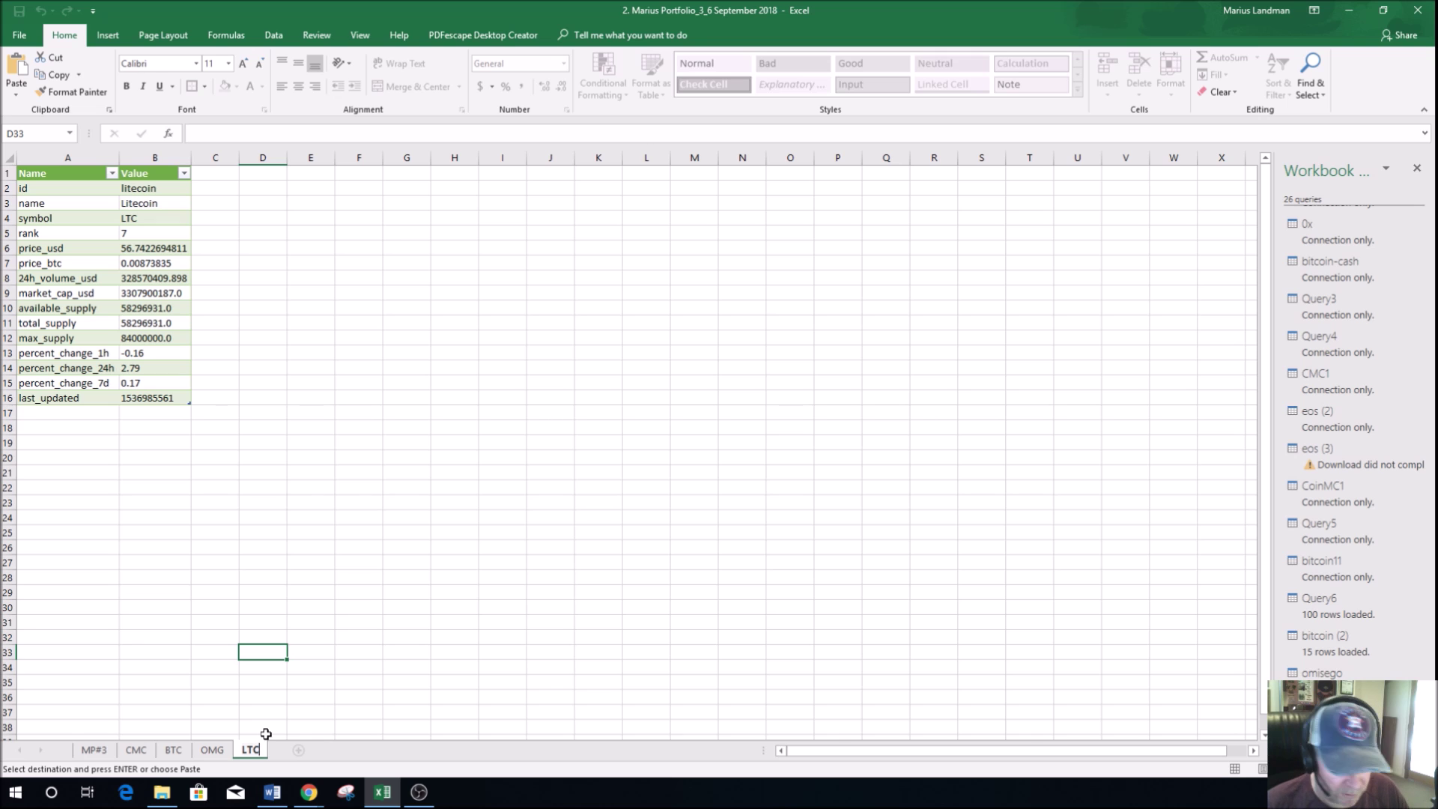
key(Return)
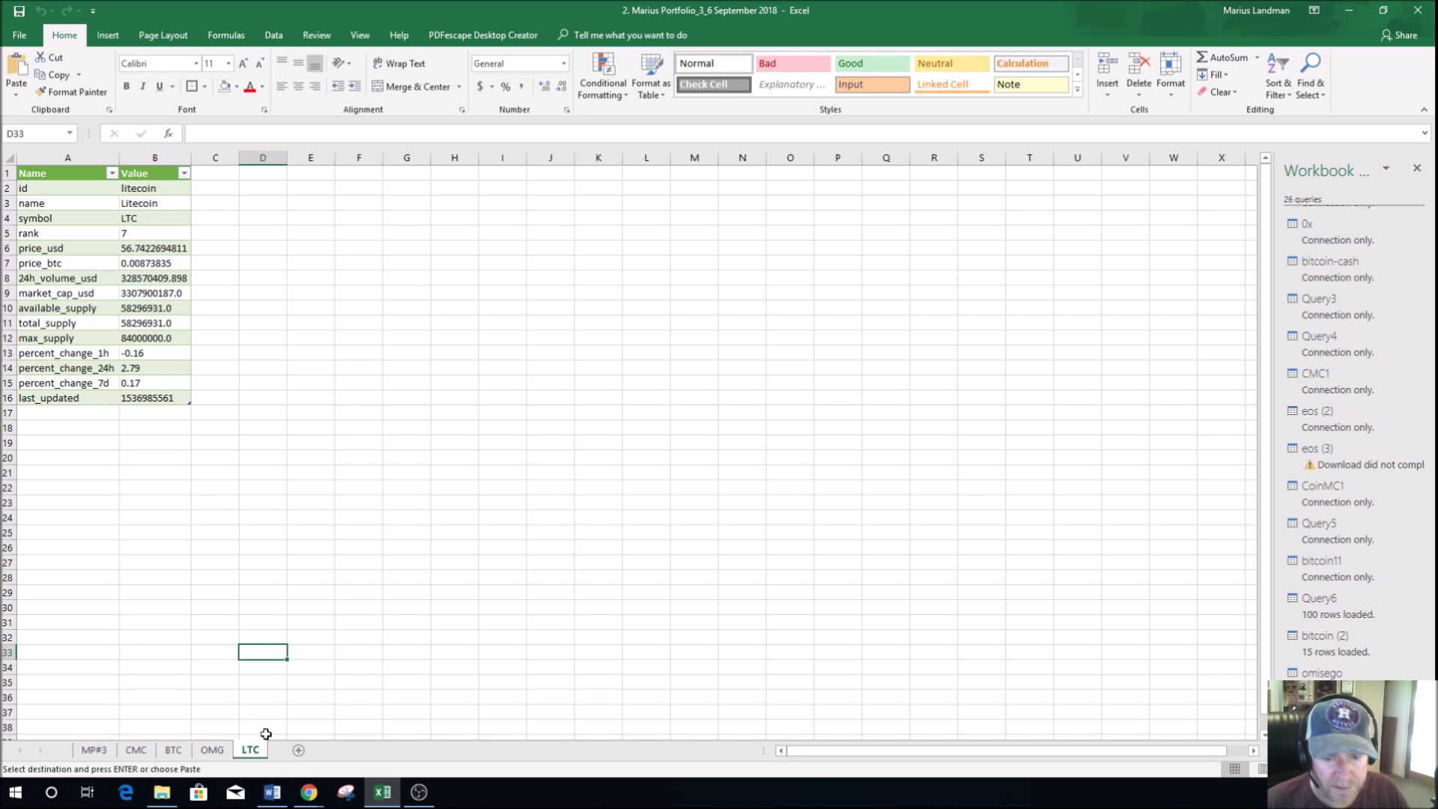
click(460, 426)
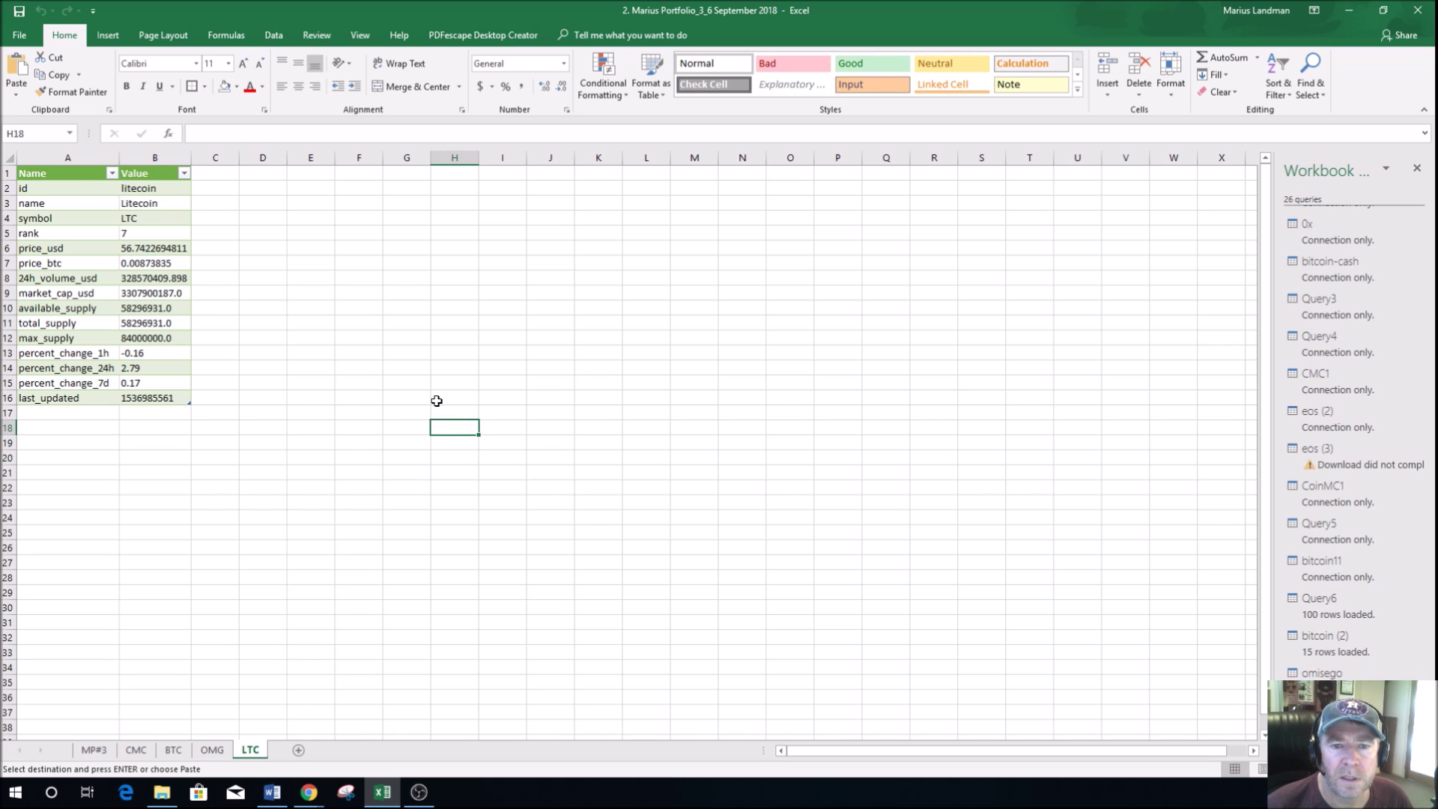
Step: Set the LTC sheet's query connection to refresh every 60 minutes and whenever the file is opened
click(64, 190)
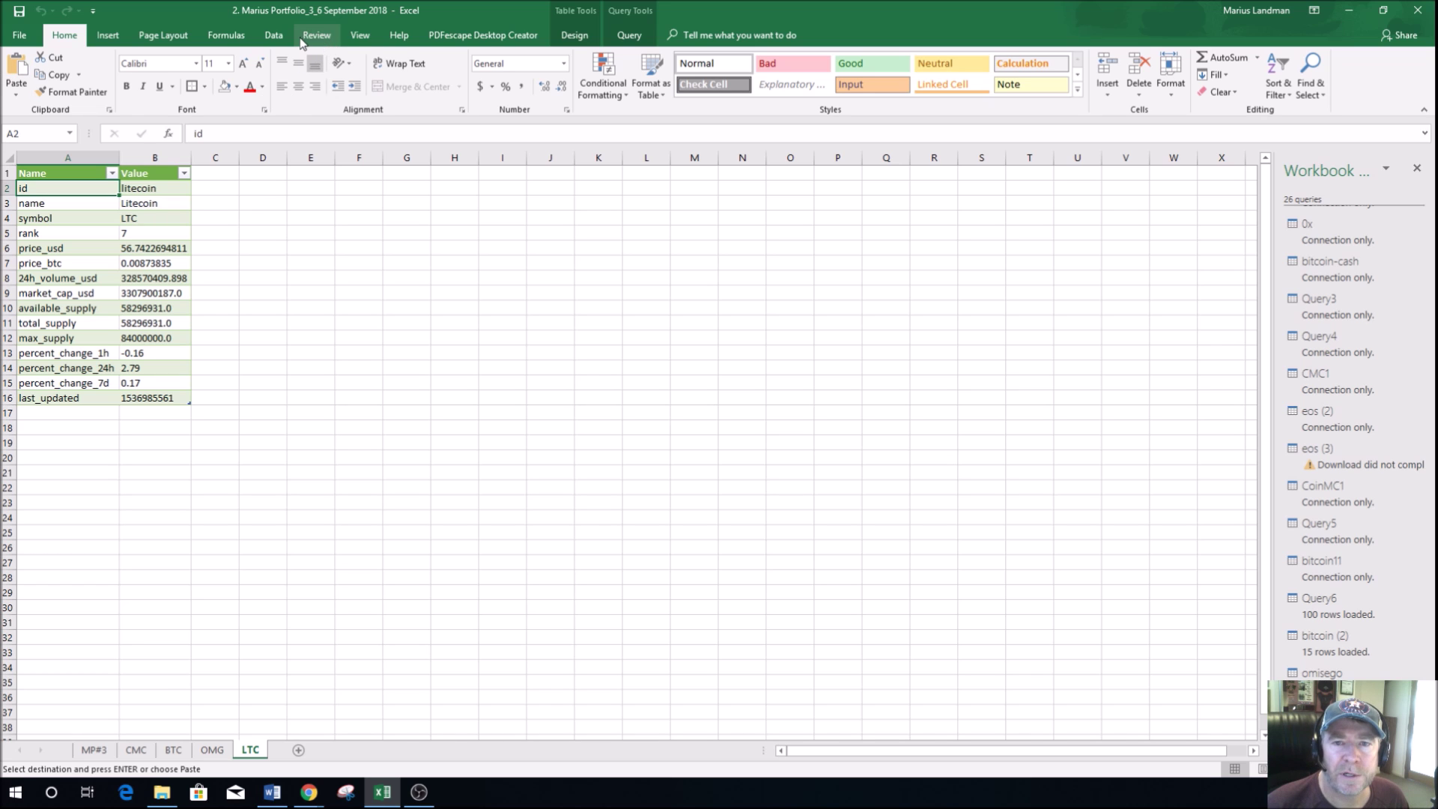
click(274, 37)
click(361, 96)
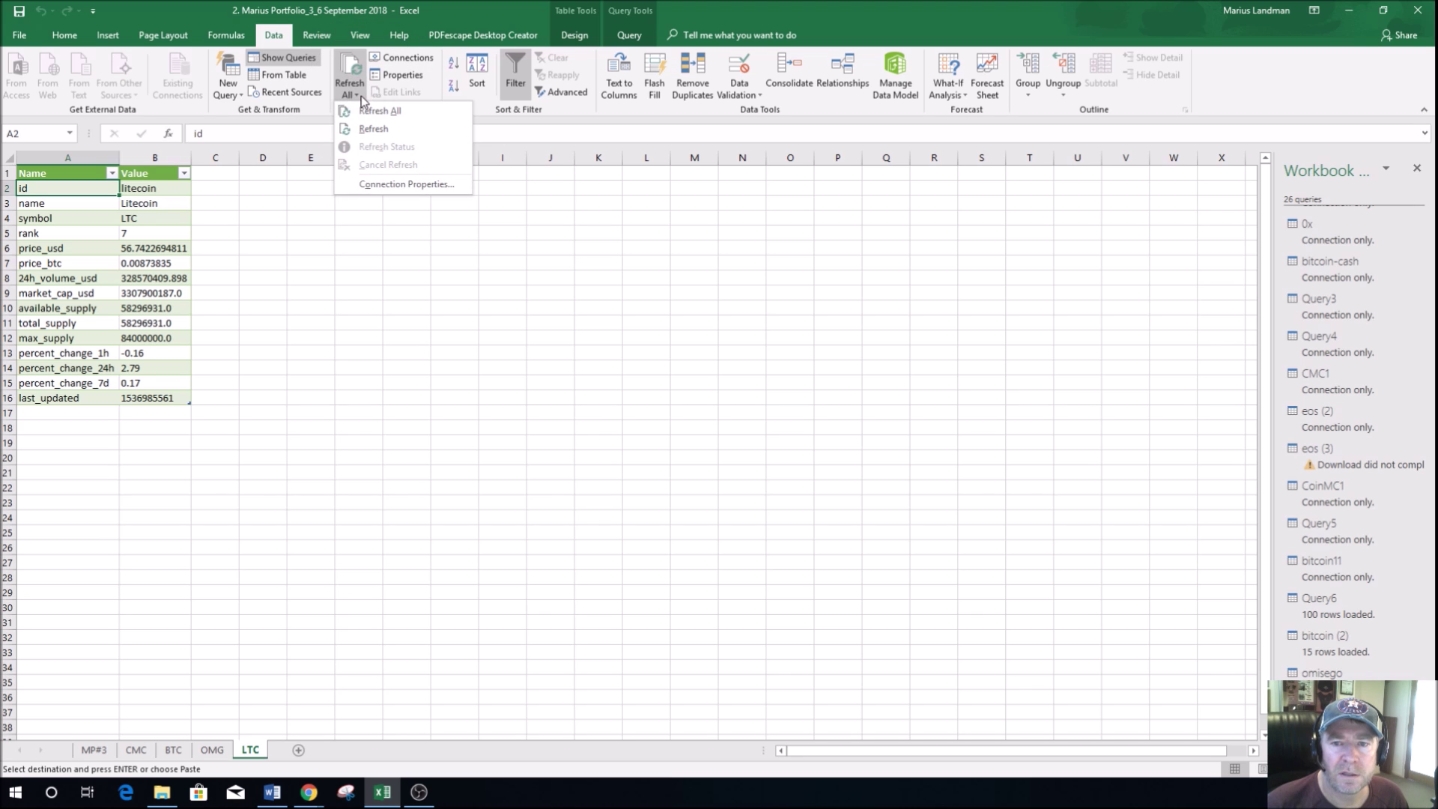
click(395, 185)
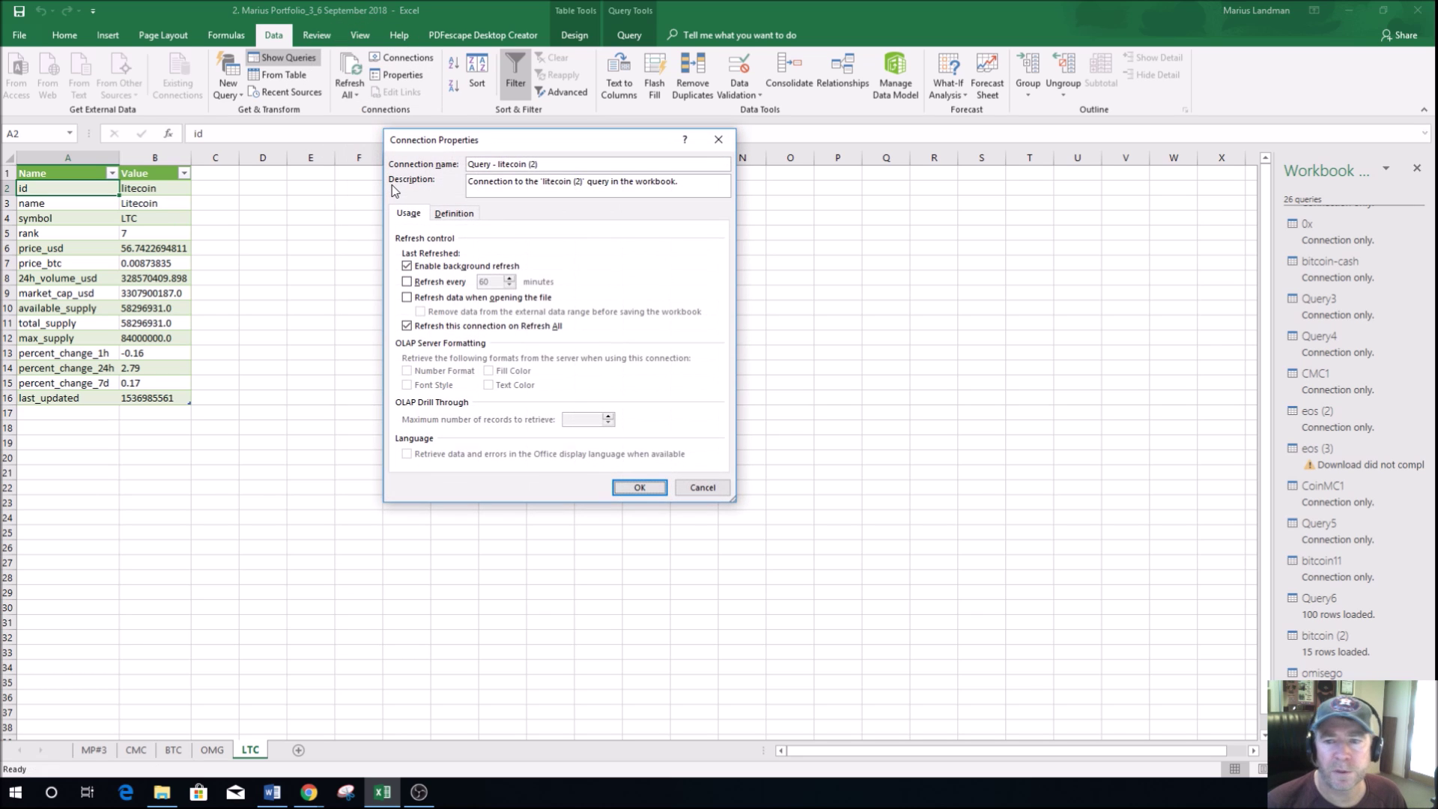
click(407, 282)
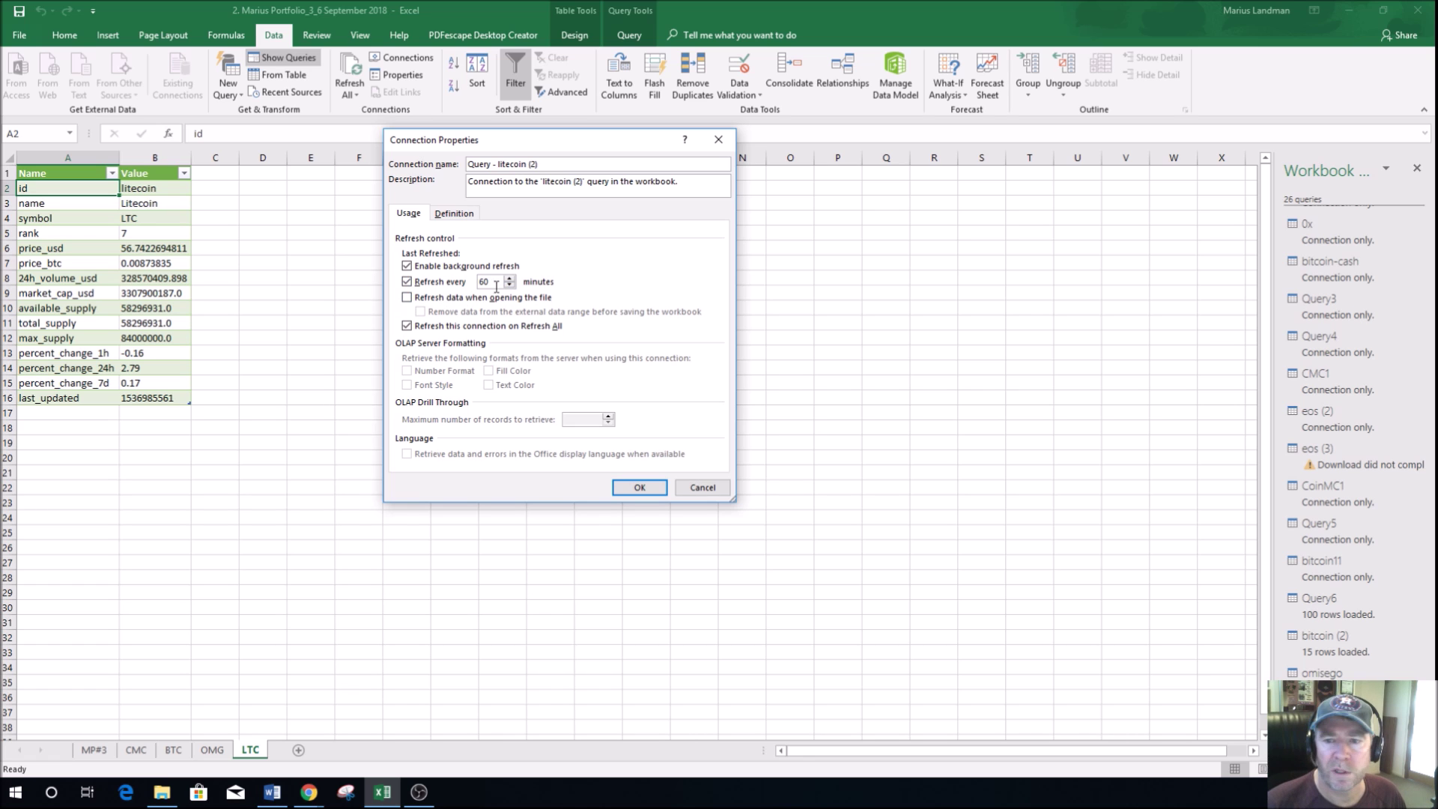
click(407, 298)
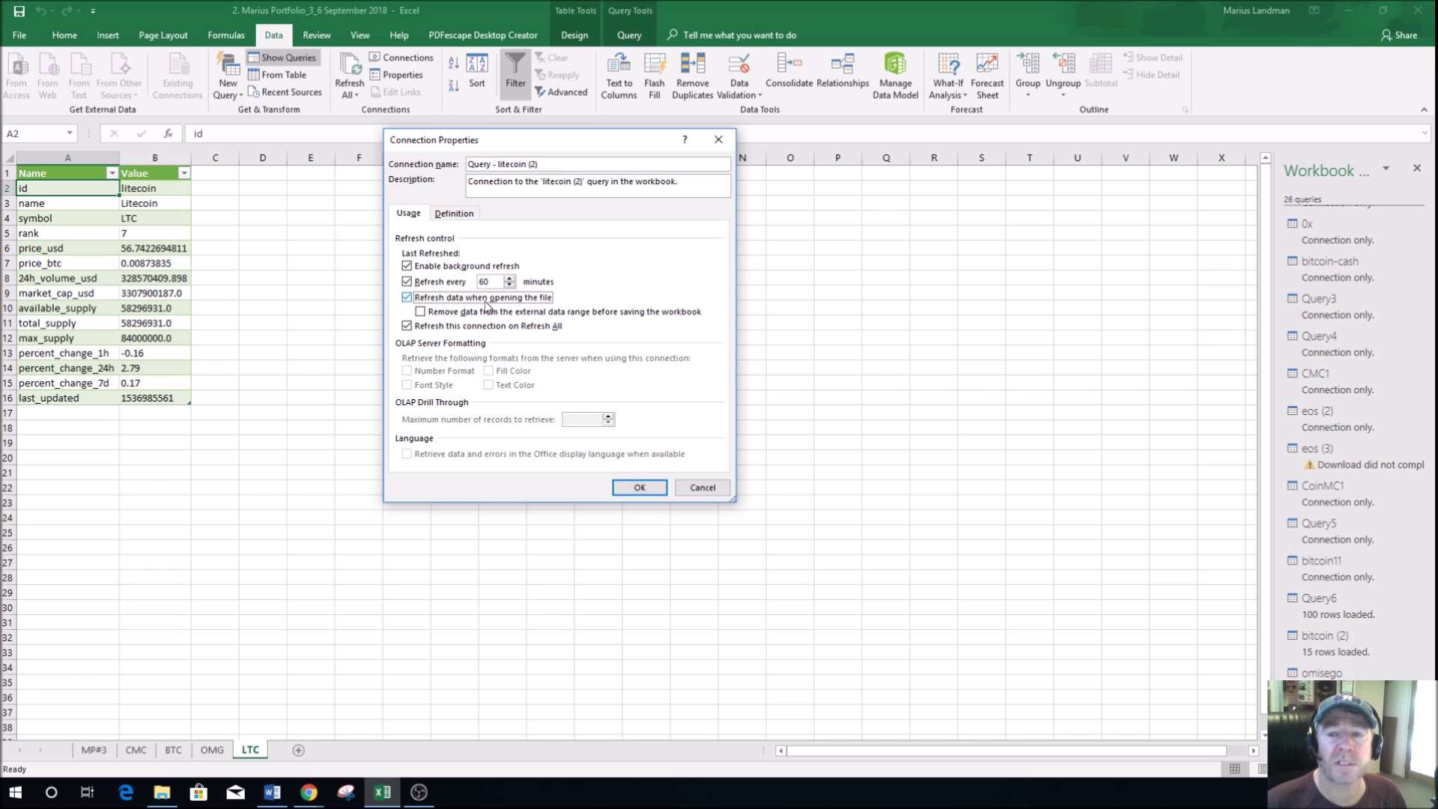
click(639, 488)
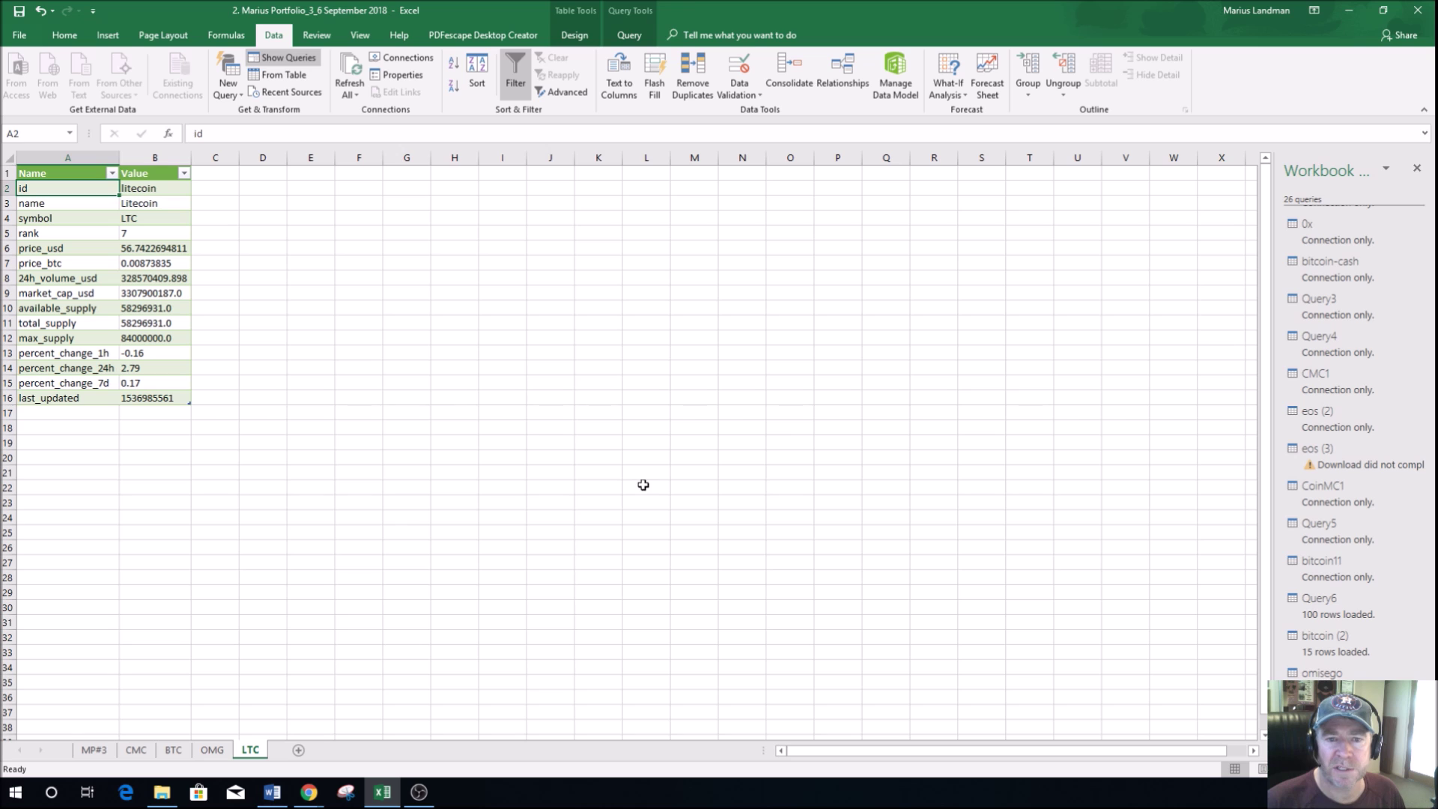
click(408, 396)
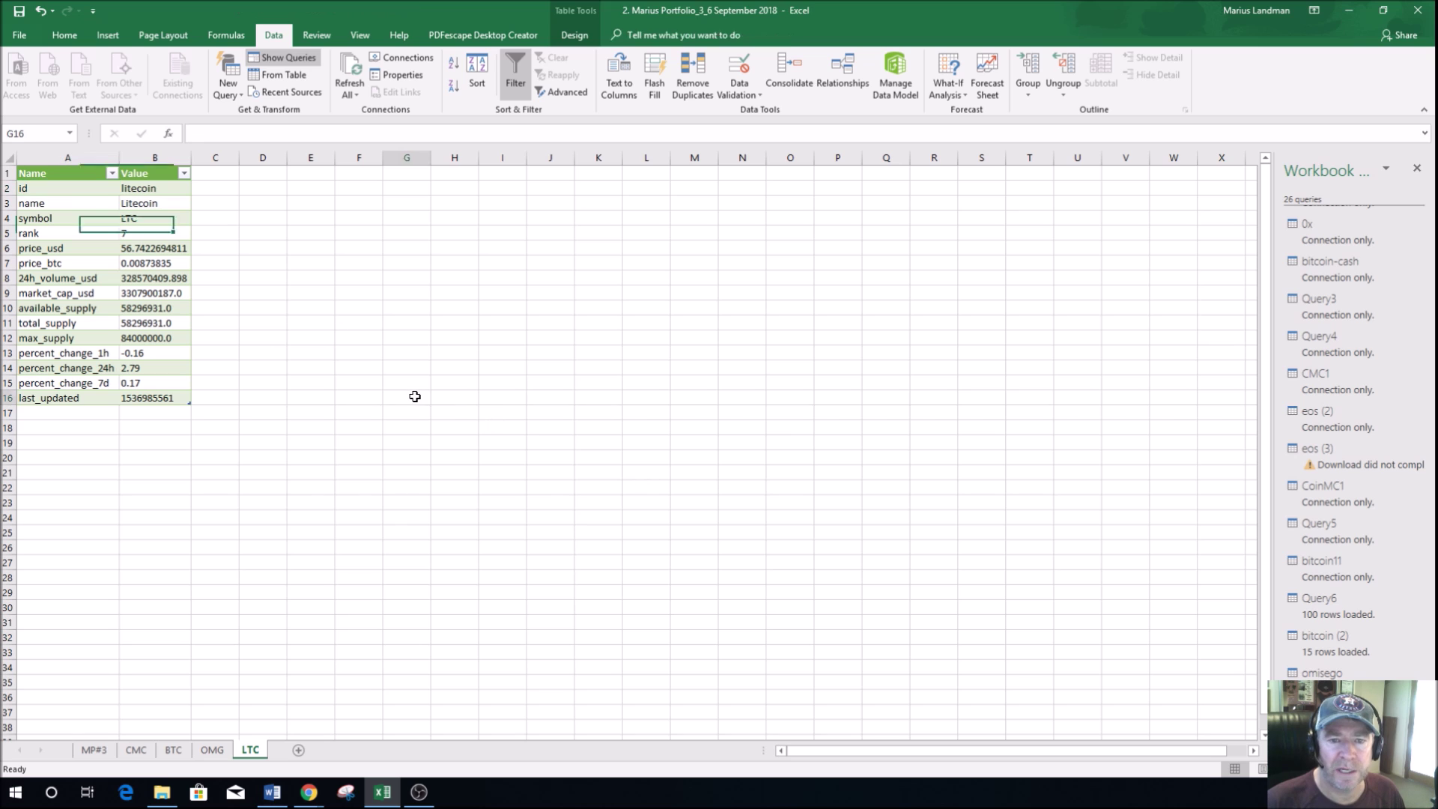
Step: Check the USD price in cell B6 of the LTC sheet and the LTC amount in MP#3 cell D10
click(162, 250)
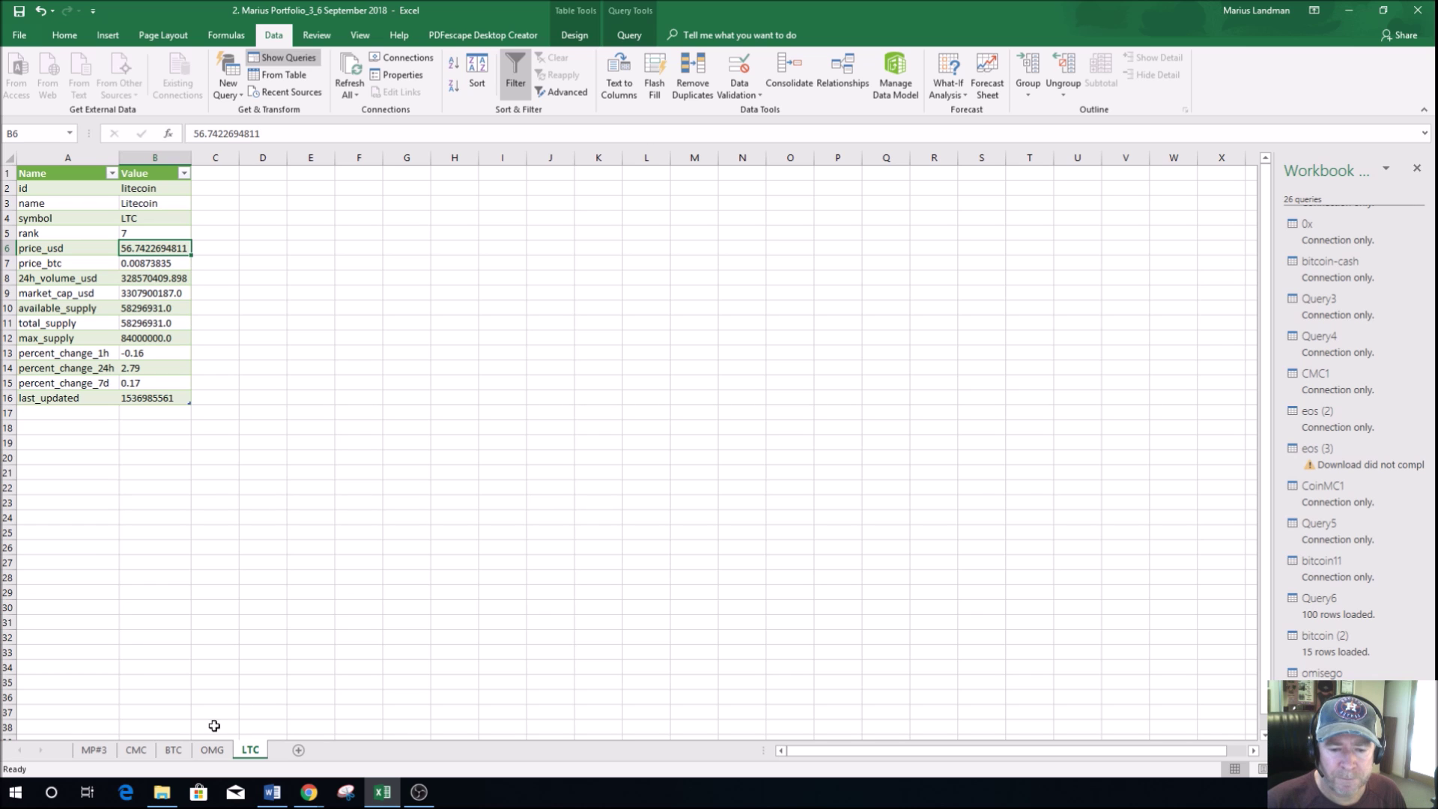
click(95, 751)
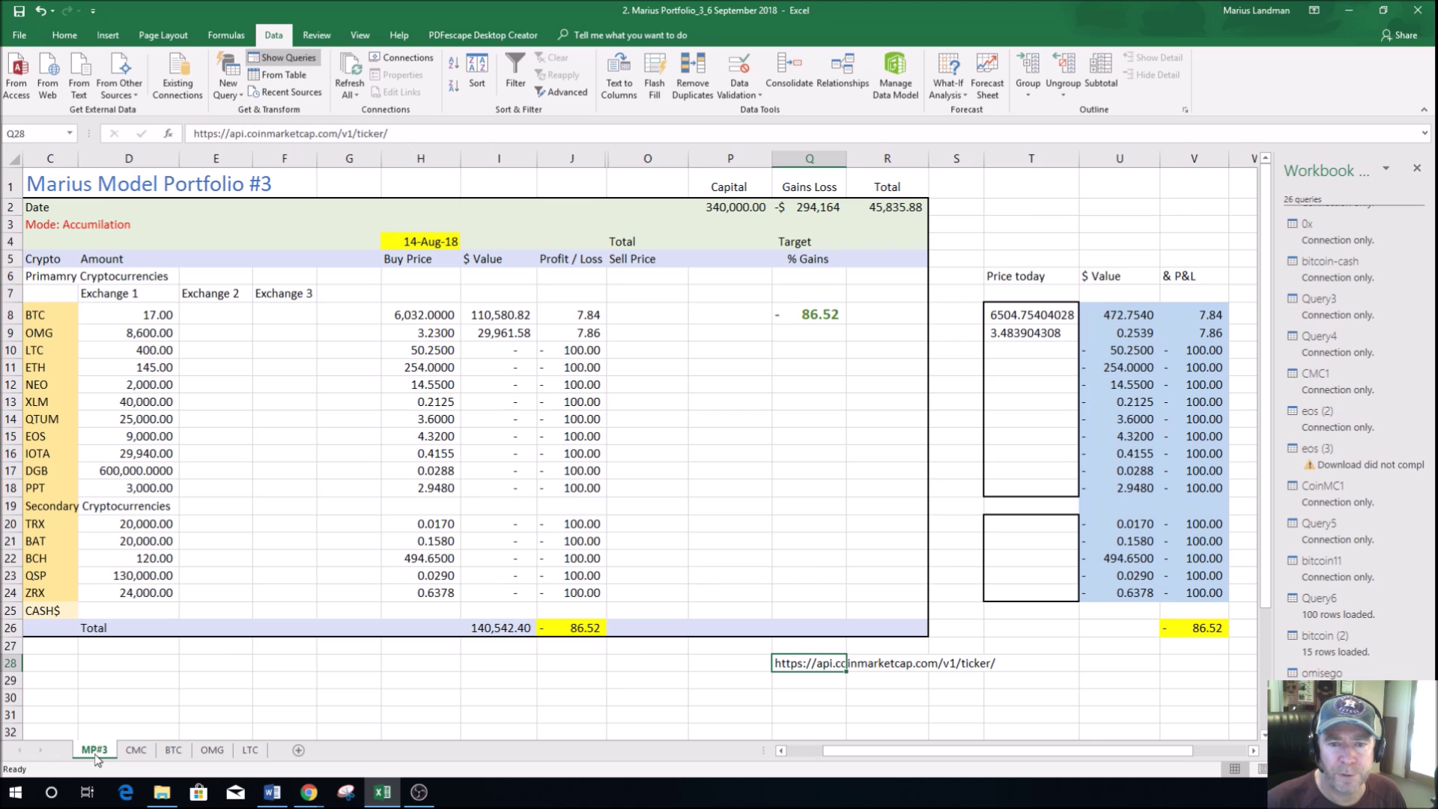
click(133, 350)
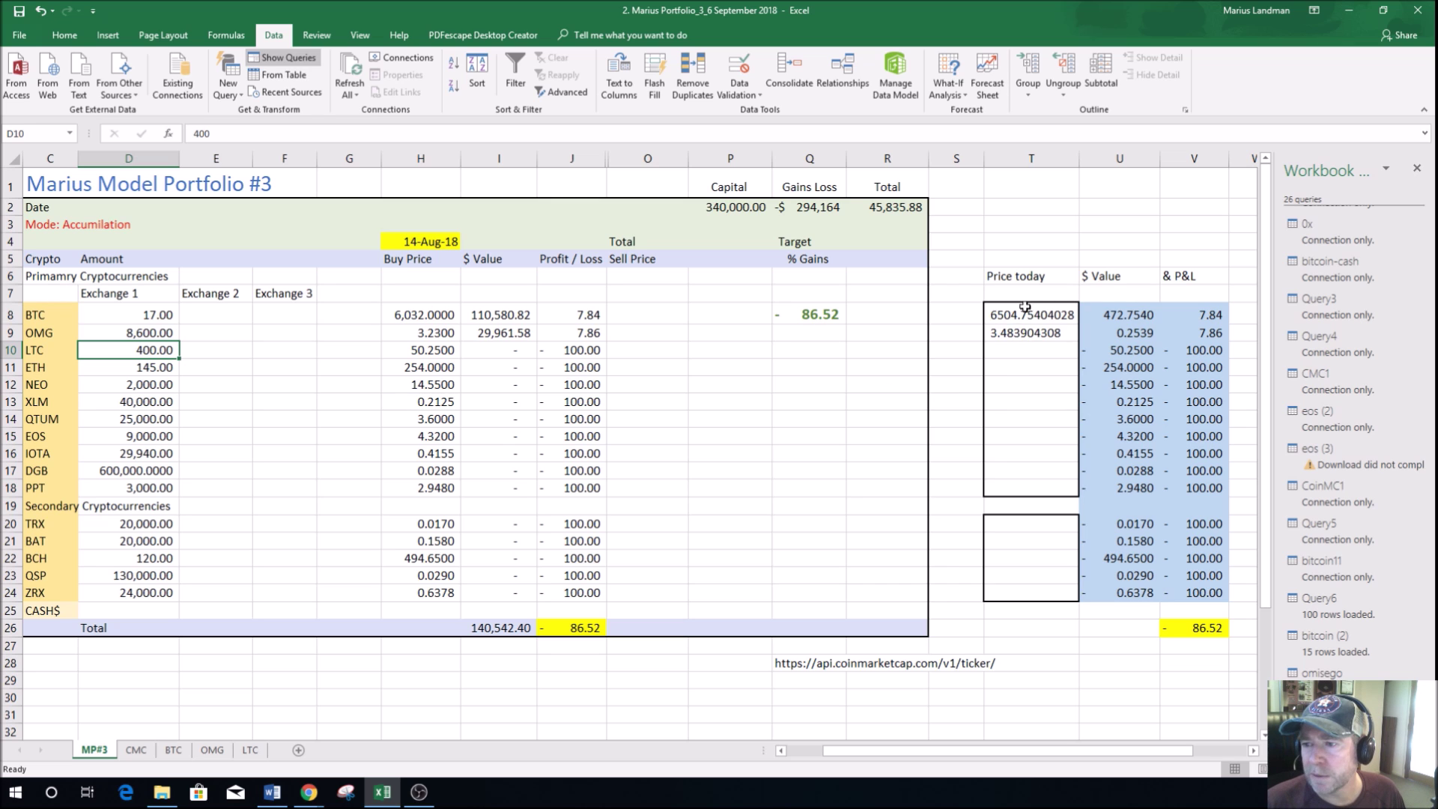
Step: Fill the Price today ranges T8:T18 and T20:T24 on the MP#3 sheet with the lightest green theme color
drag(1038, 310, 1031, 487)
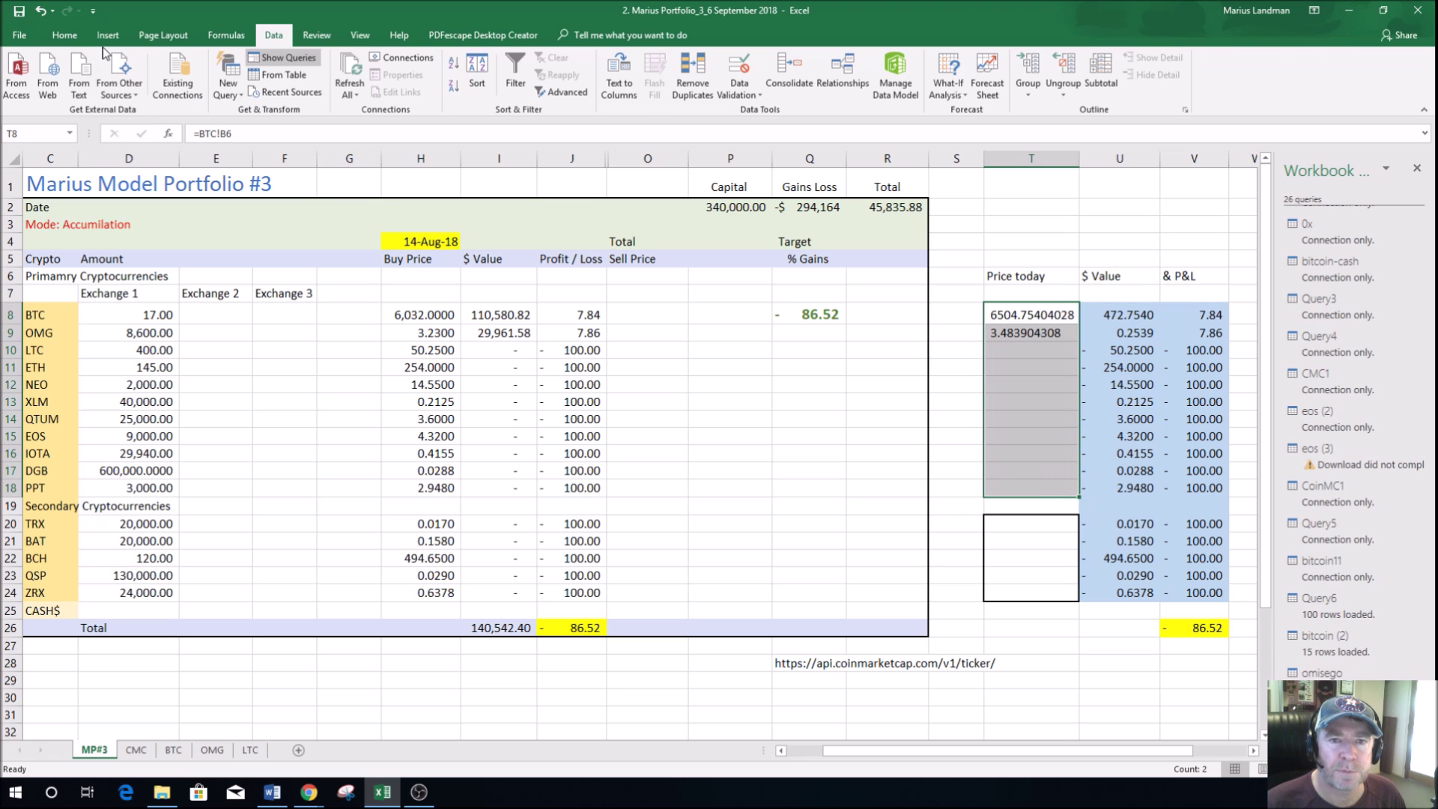
click(64, 35)
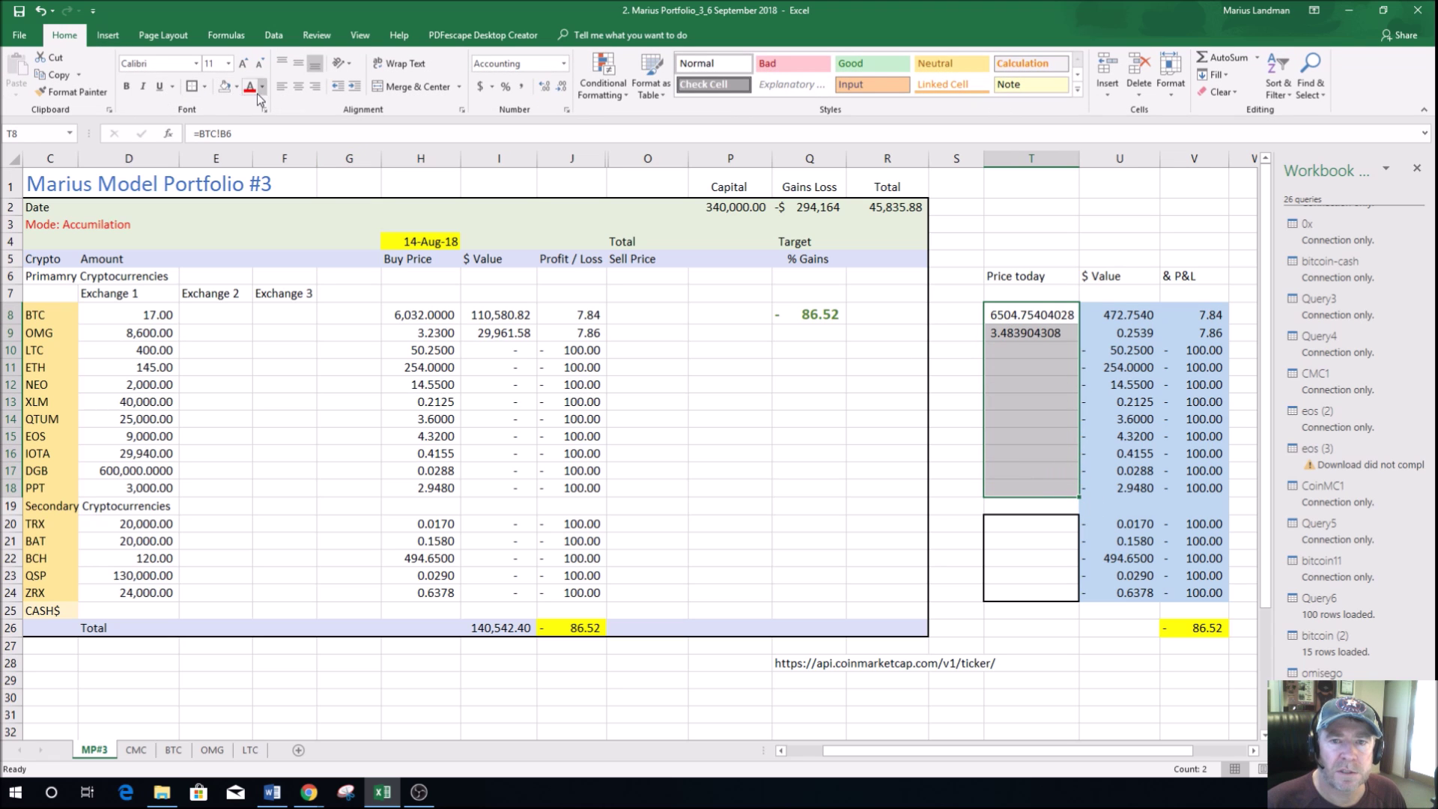
click(237, 86)
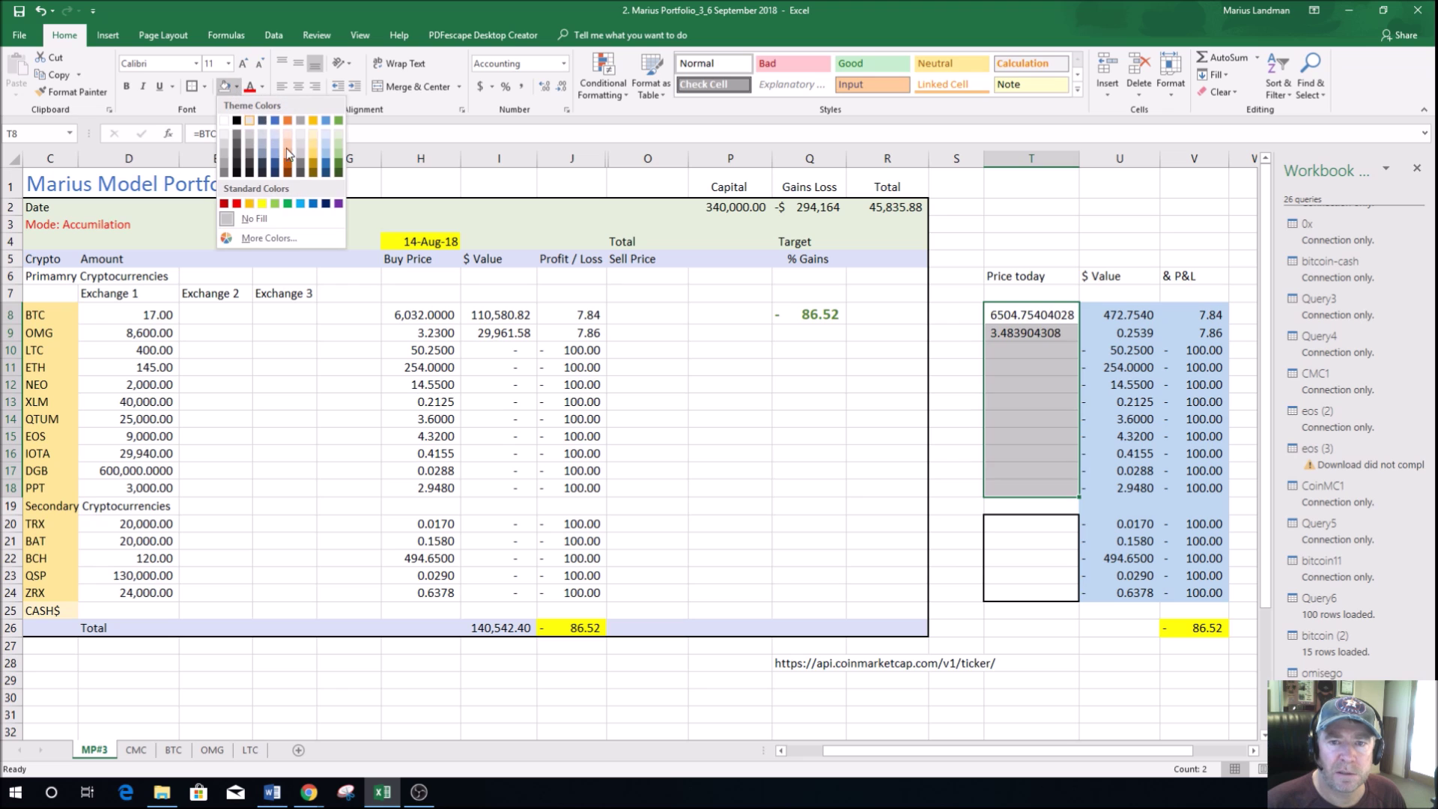
click(339, 132)
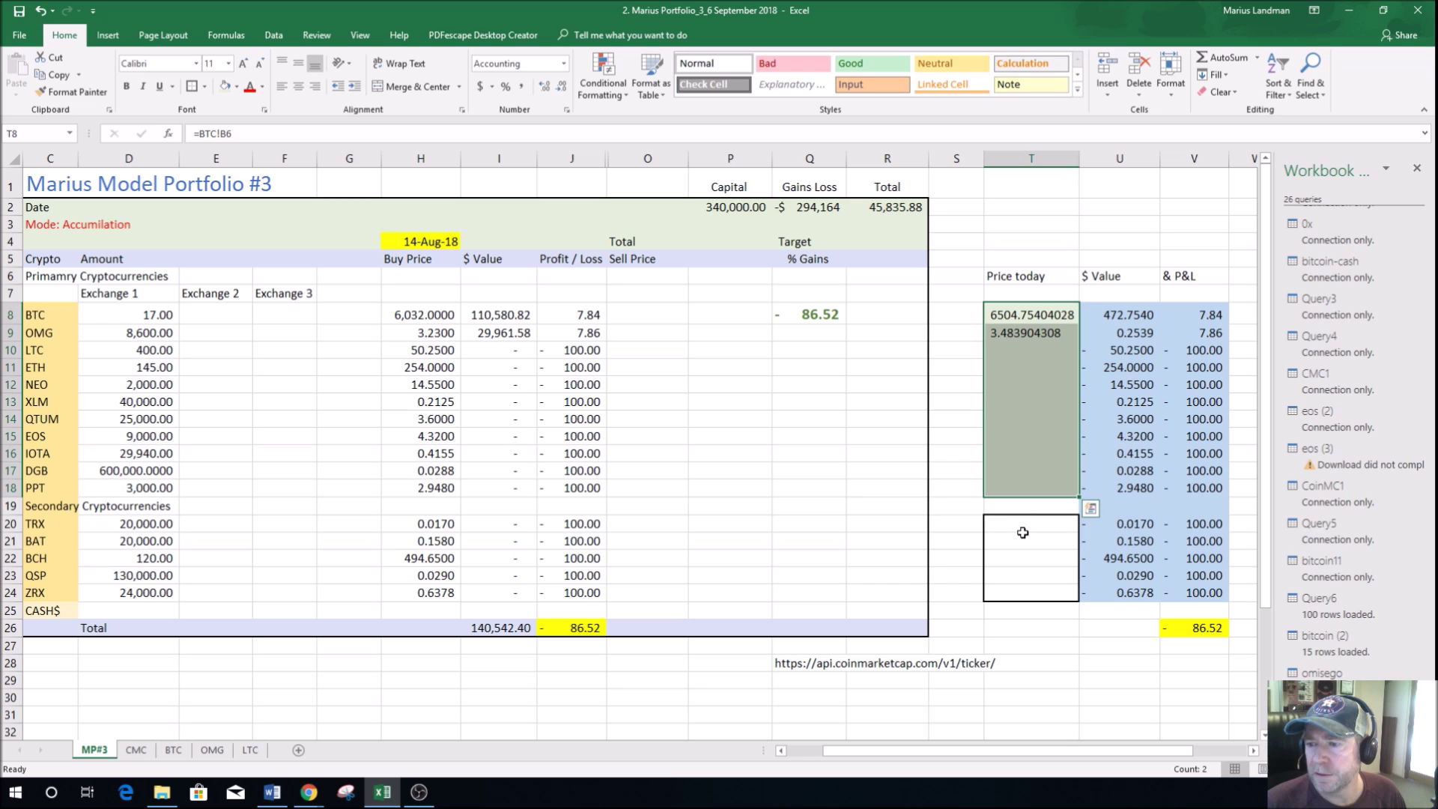
drag(1013, 523, 1011, 588)
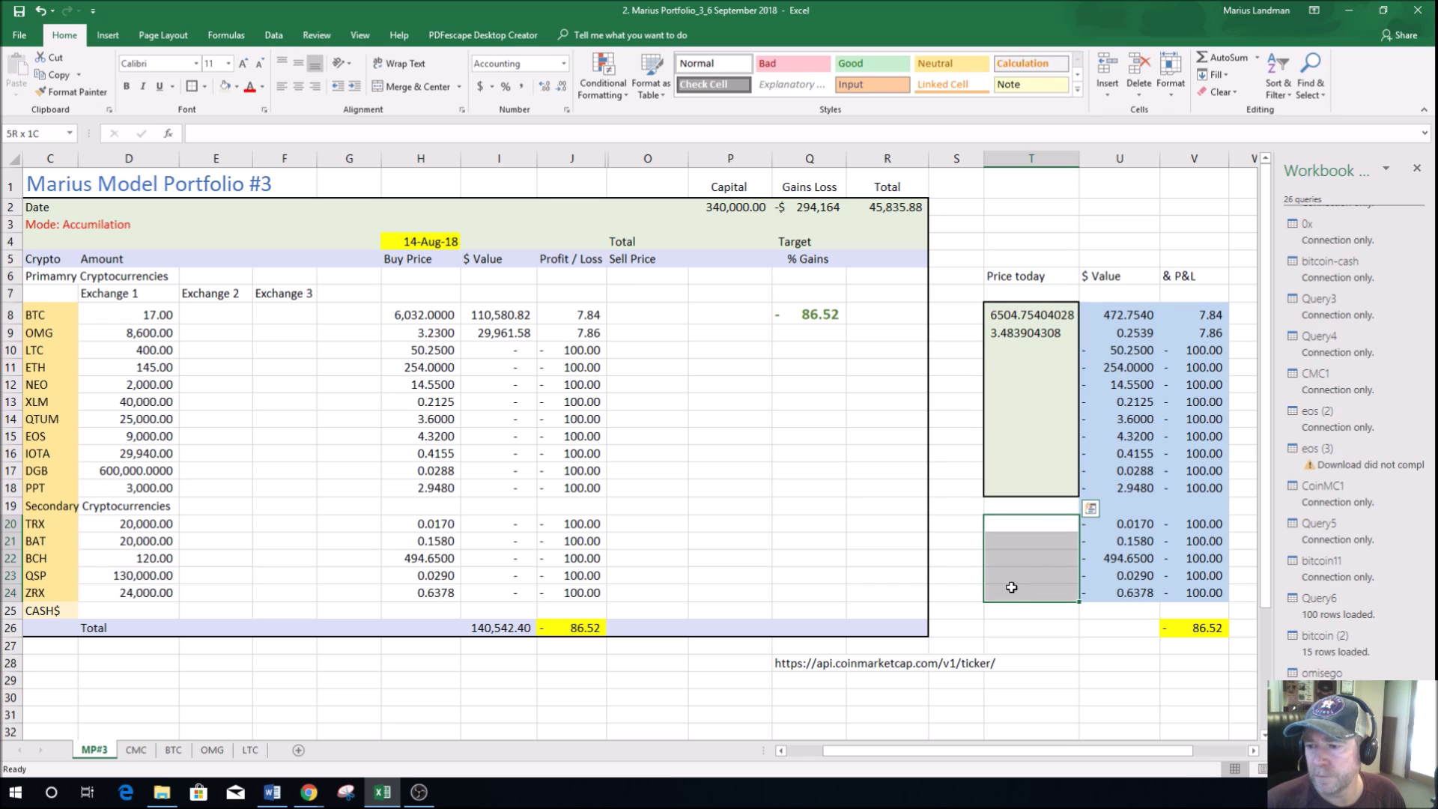
click(224, 86)
drag(1032, 224, 957, 224)
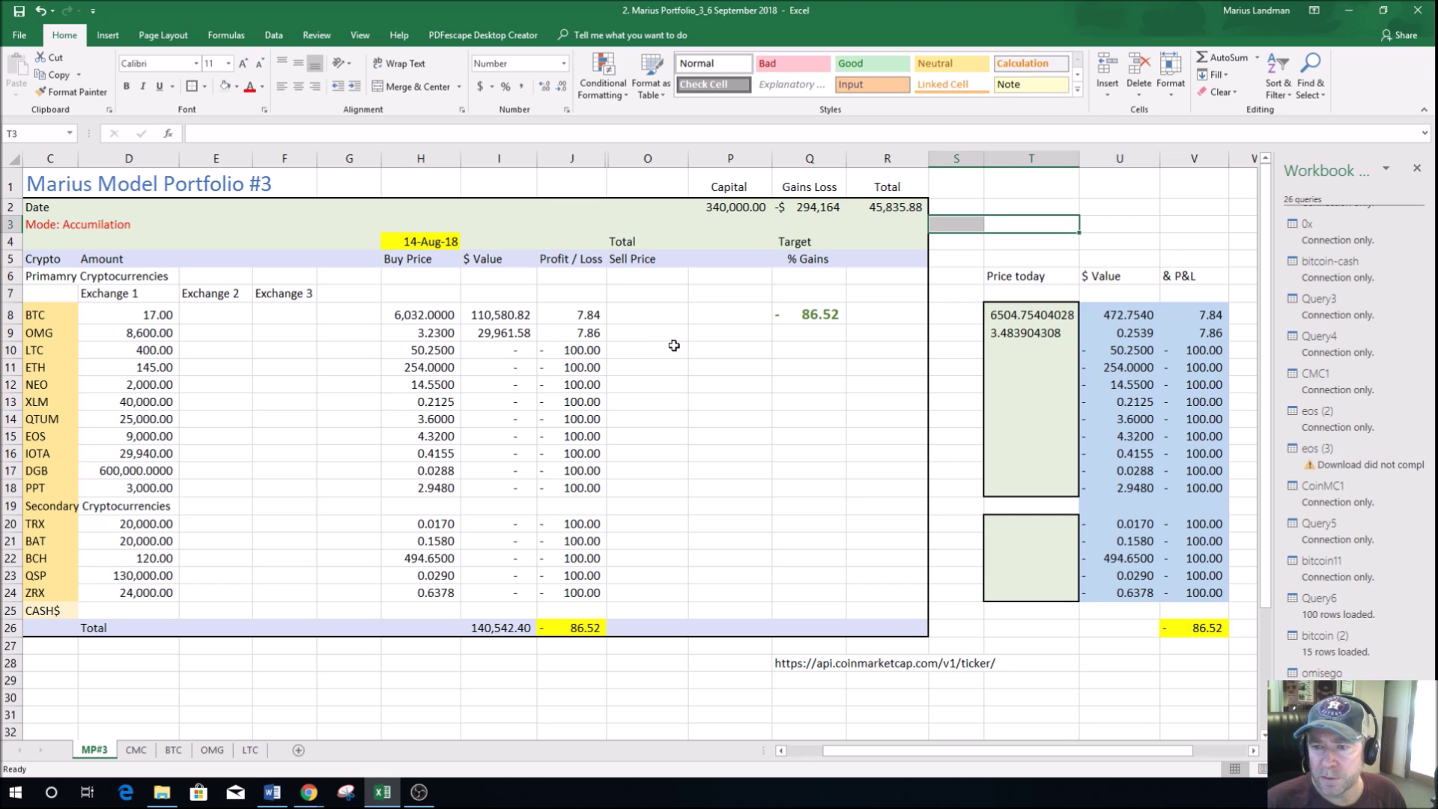
Step: Link the LTC Price today cell T10 on the MP#3 sheet to the USD price in cell B6 of the LTC sheet
click(1024, 349)
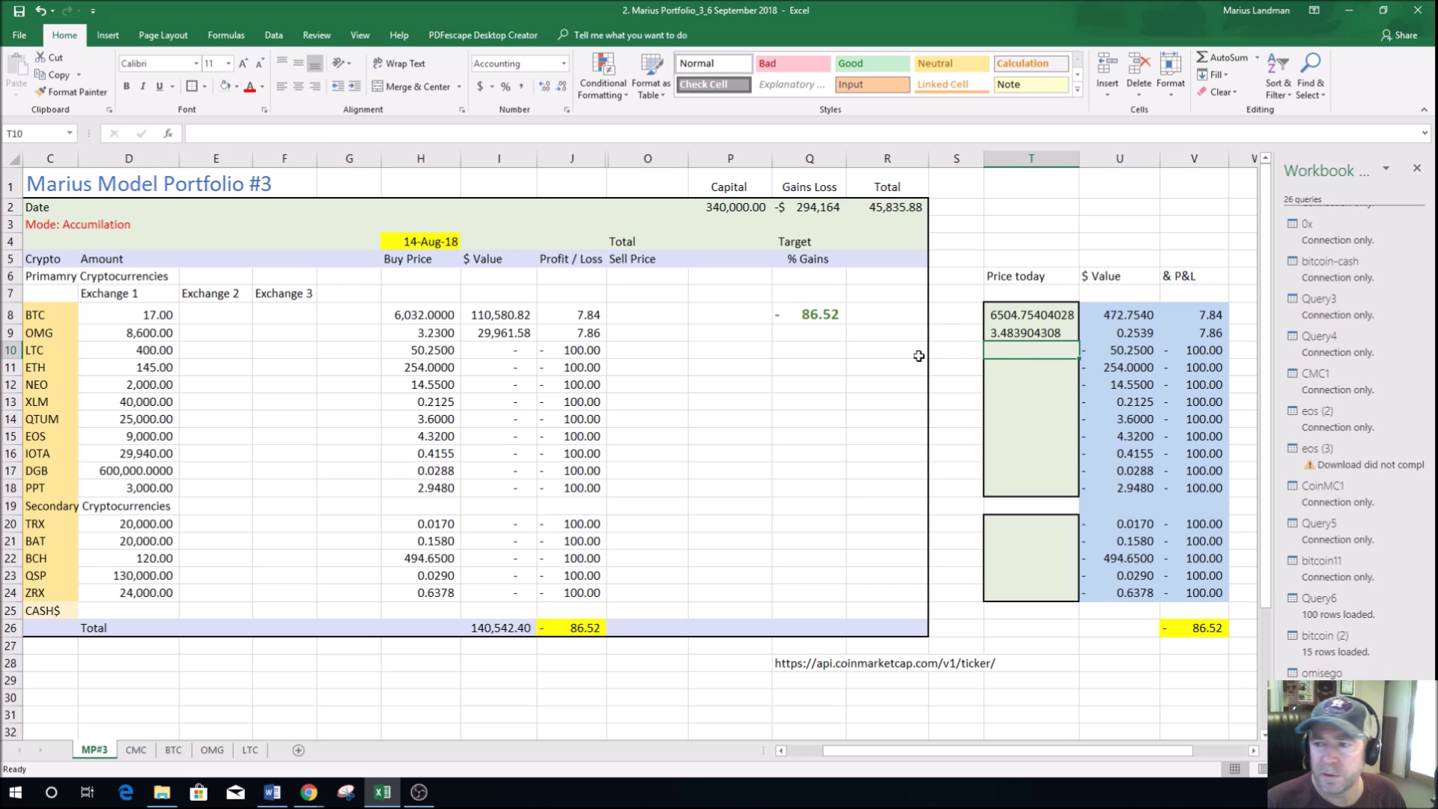
click(1007, 351)
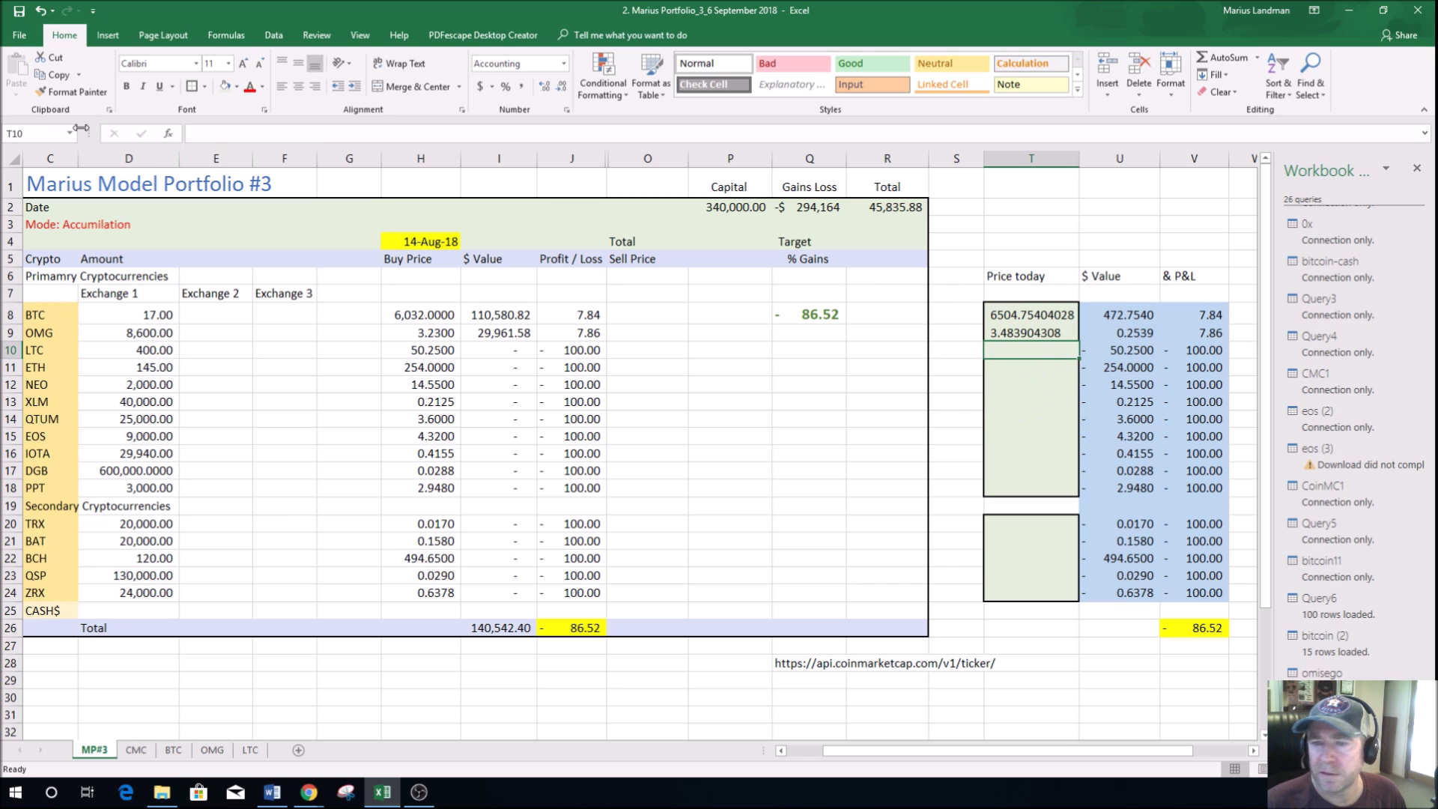
click(223, 134)
text(=)
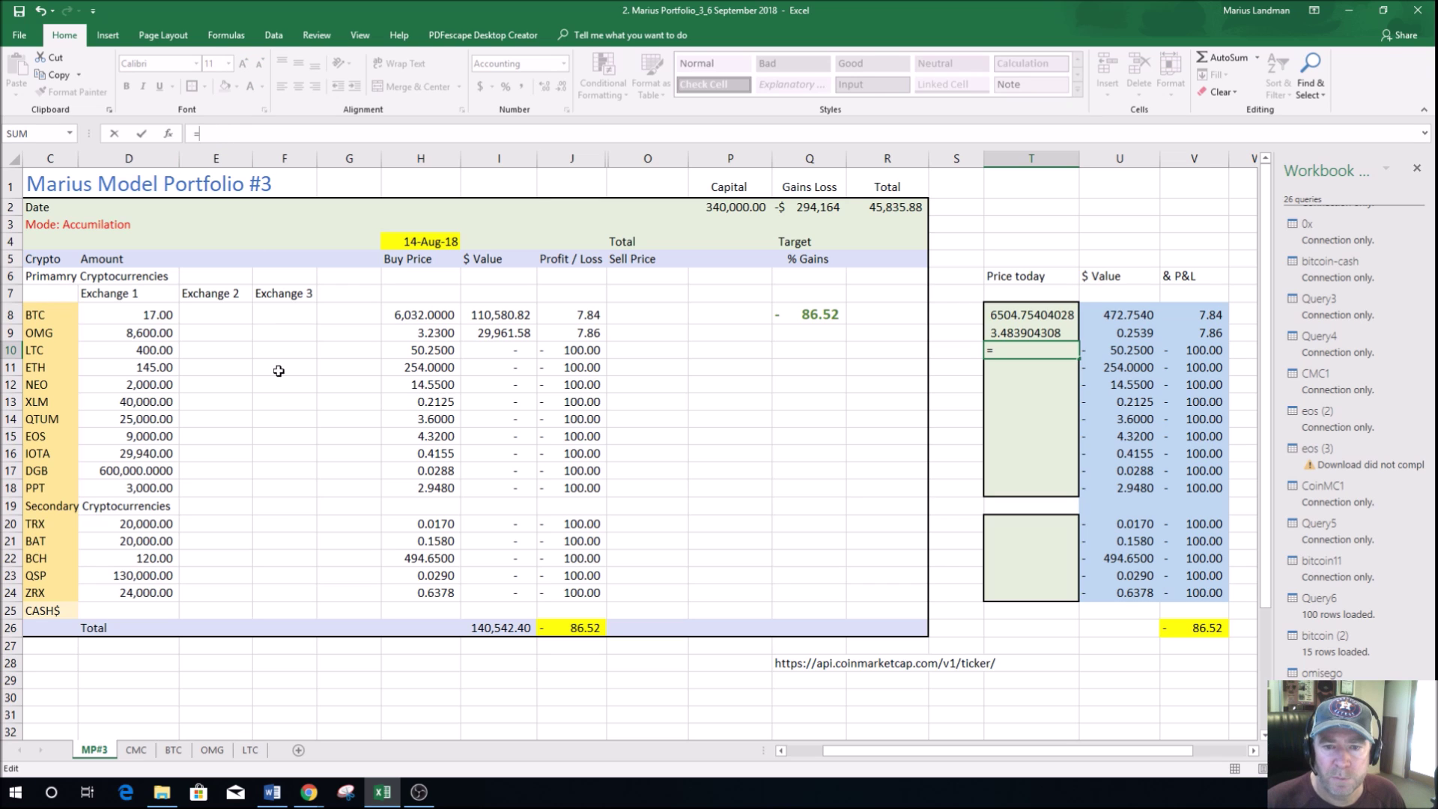
click(250, 752)
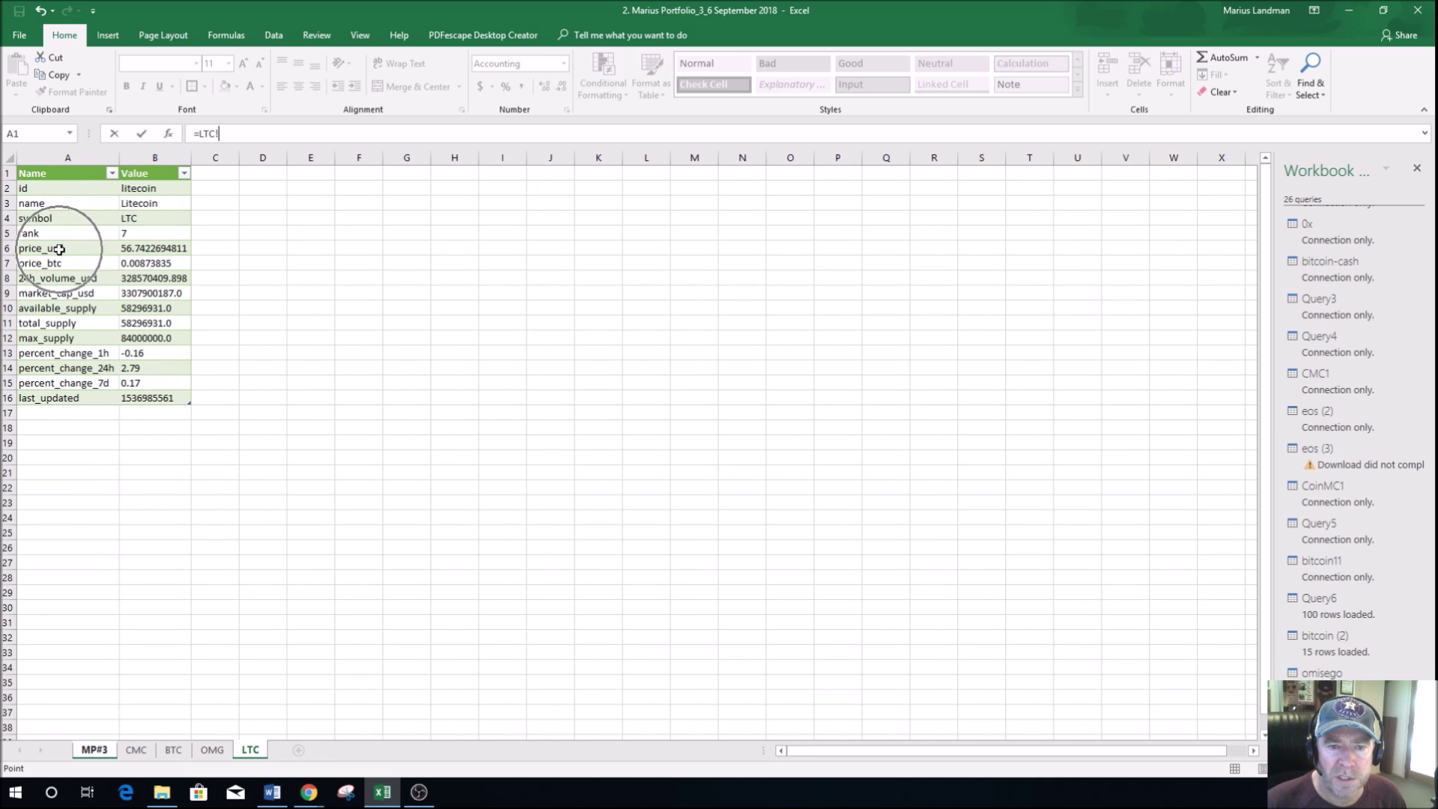
click(150, 250)
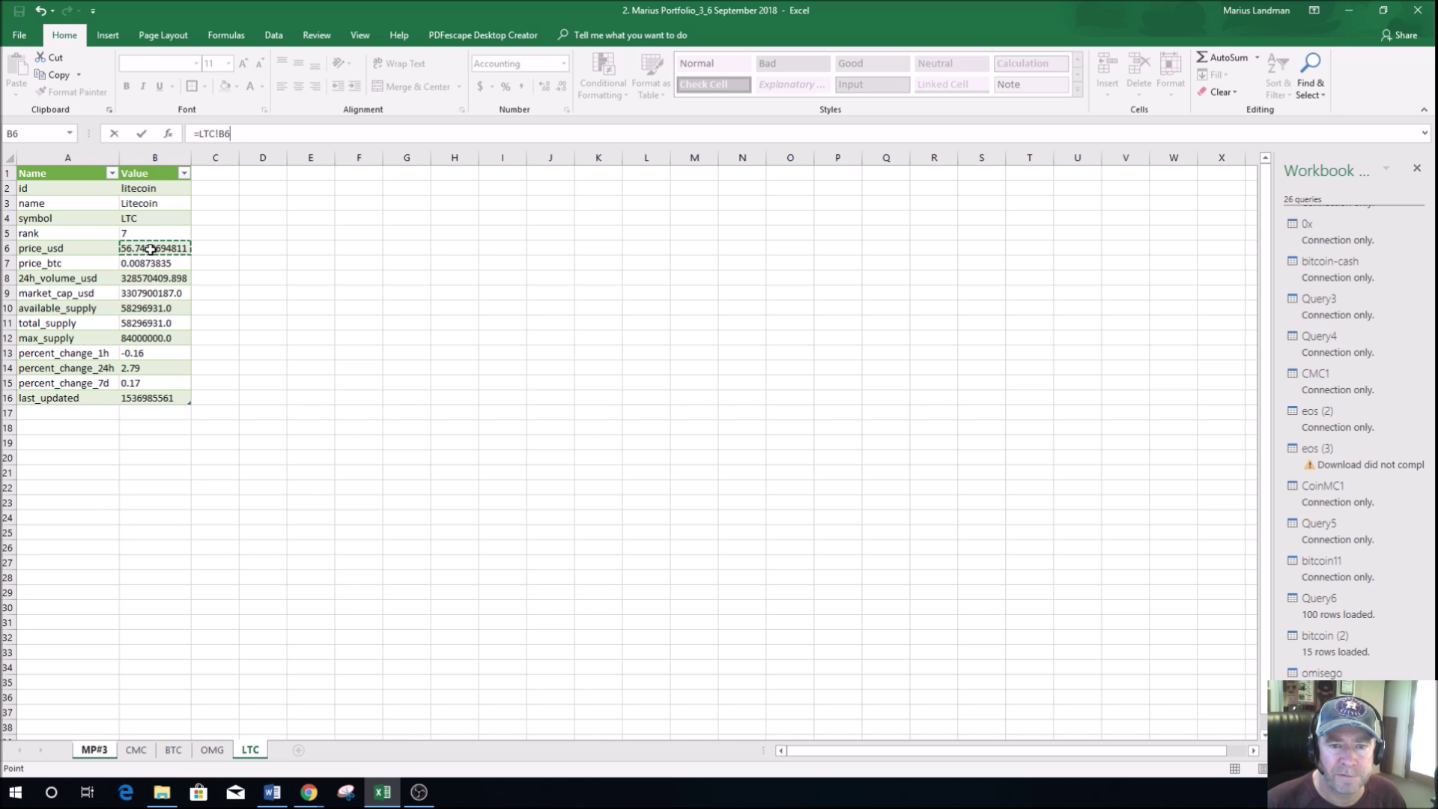
key(Return)
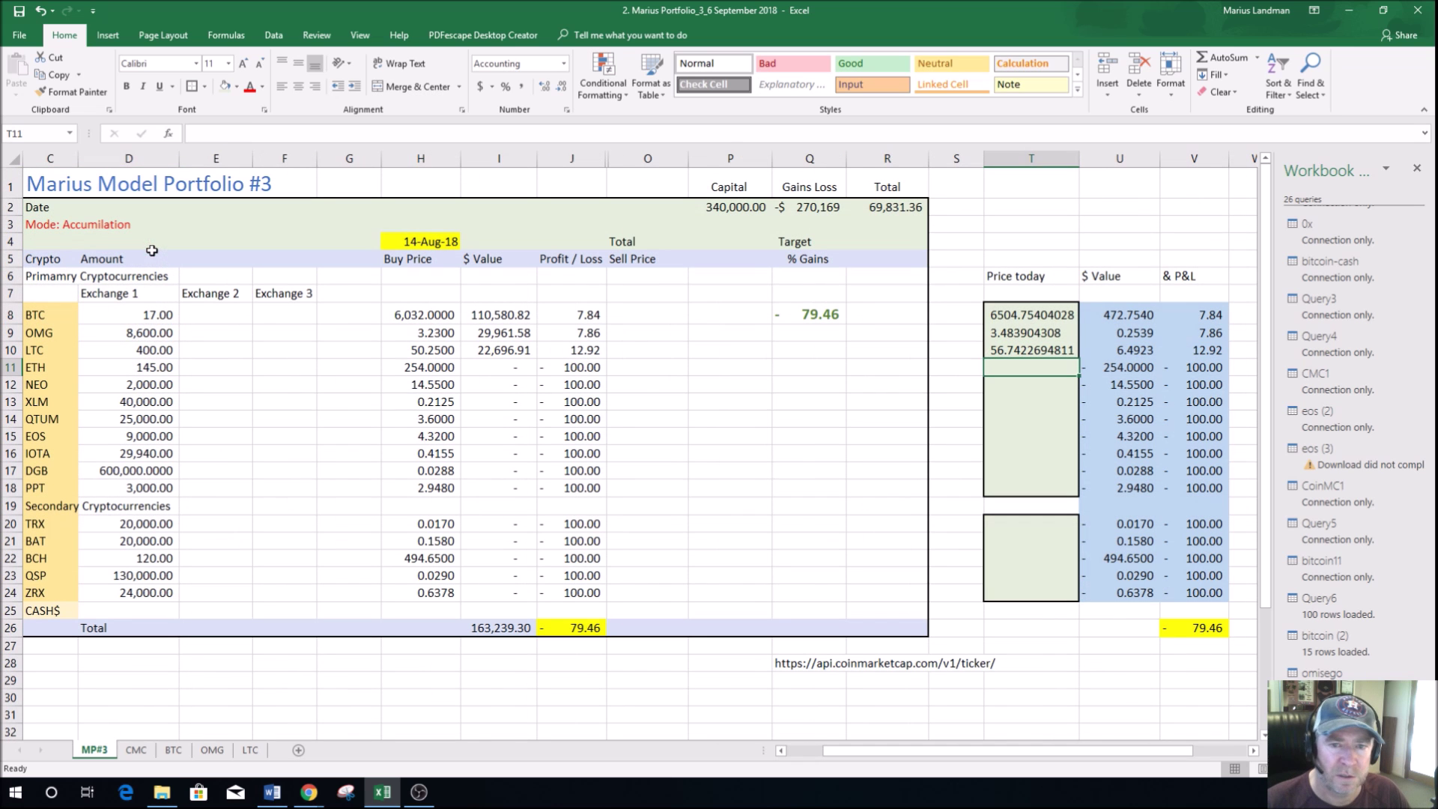
click(967, 385)
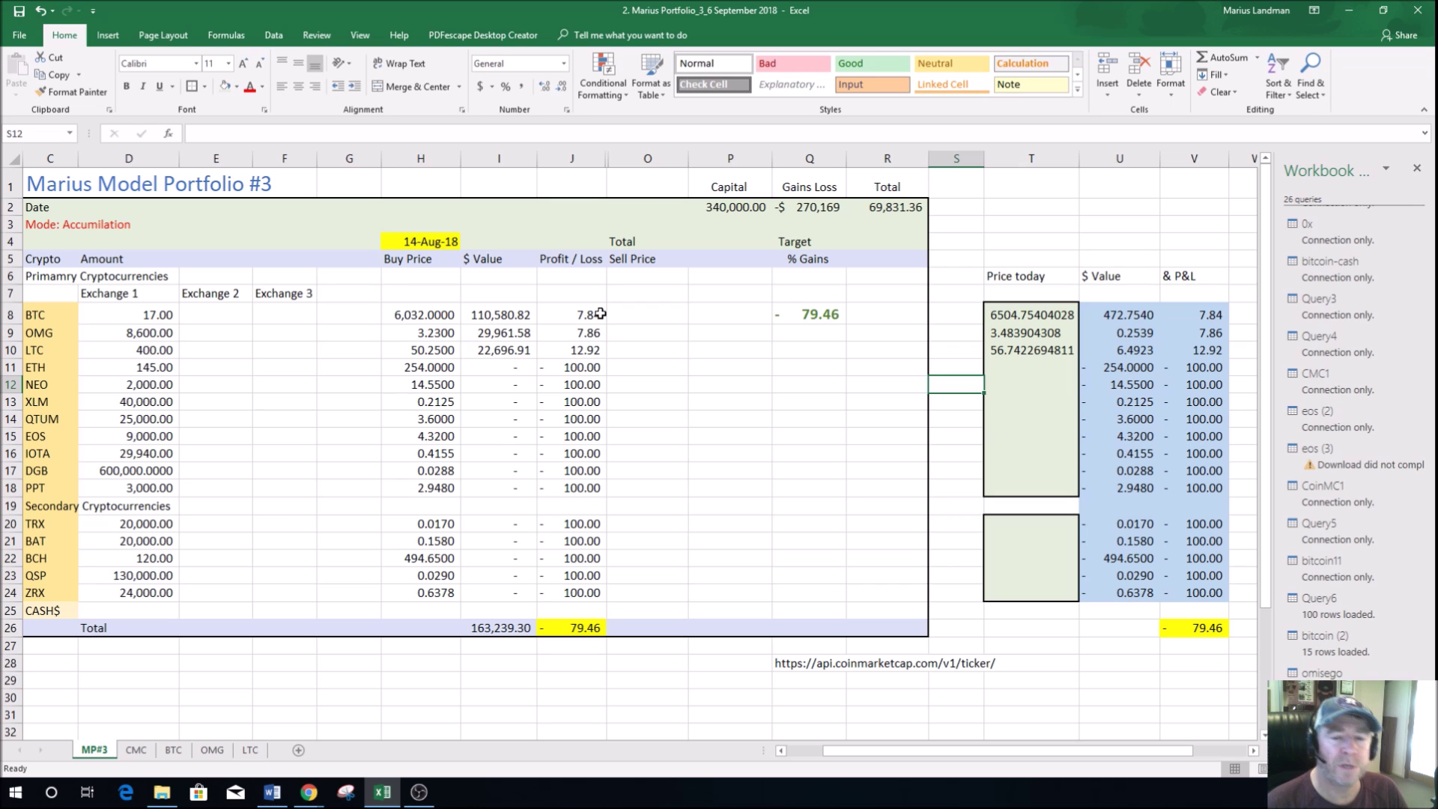
click(636, 349)
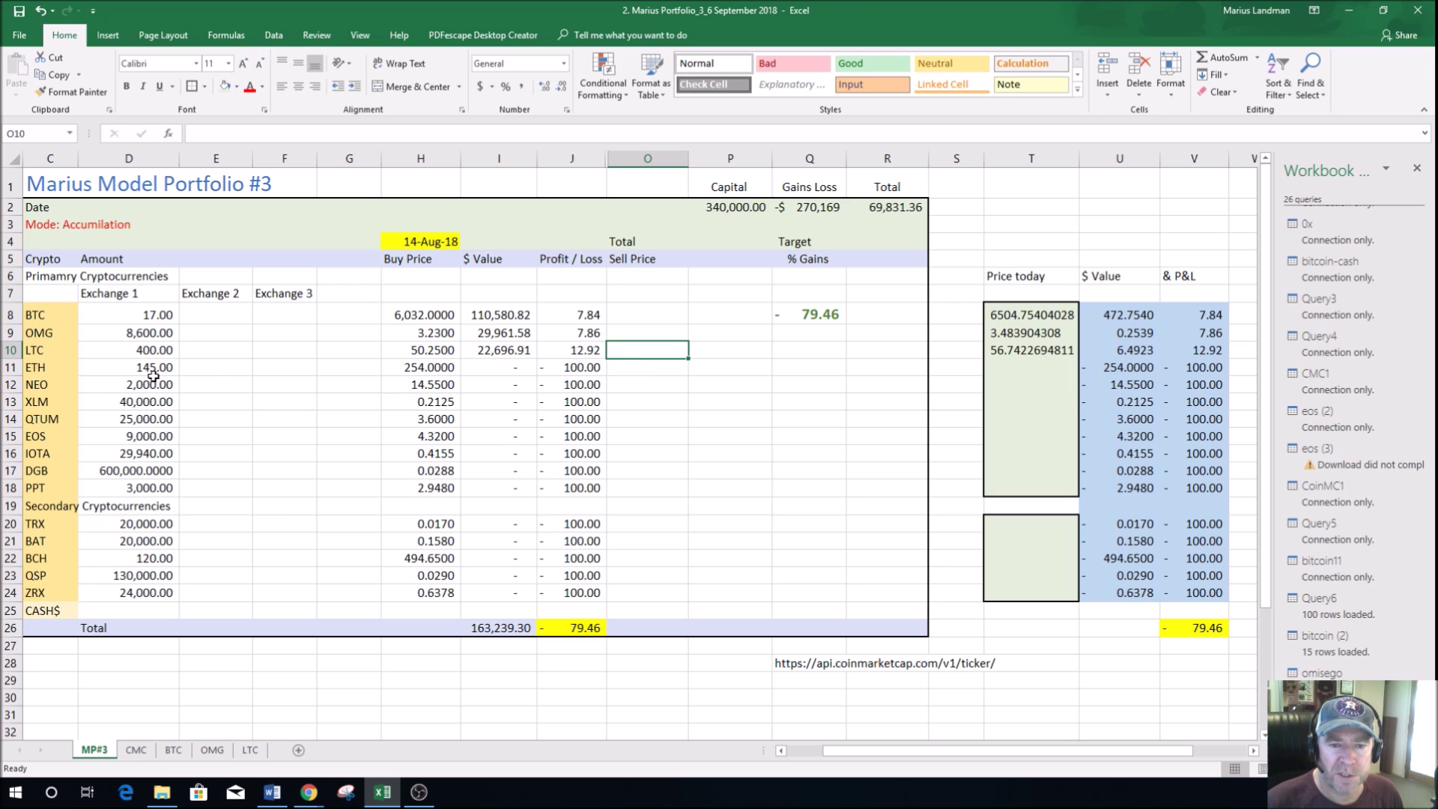
Step: Look up Ethereum's id in the Column1.id column of the CMC sheet and return to MP#3
click(136, 750)
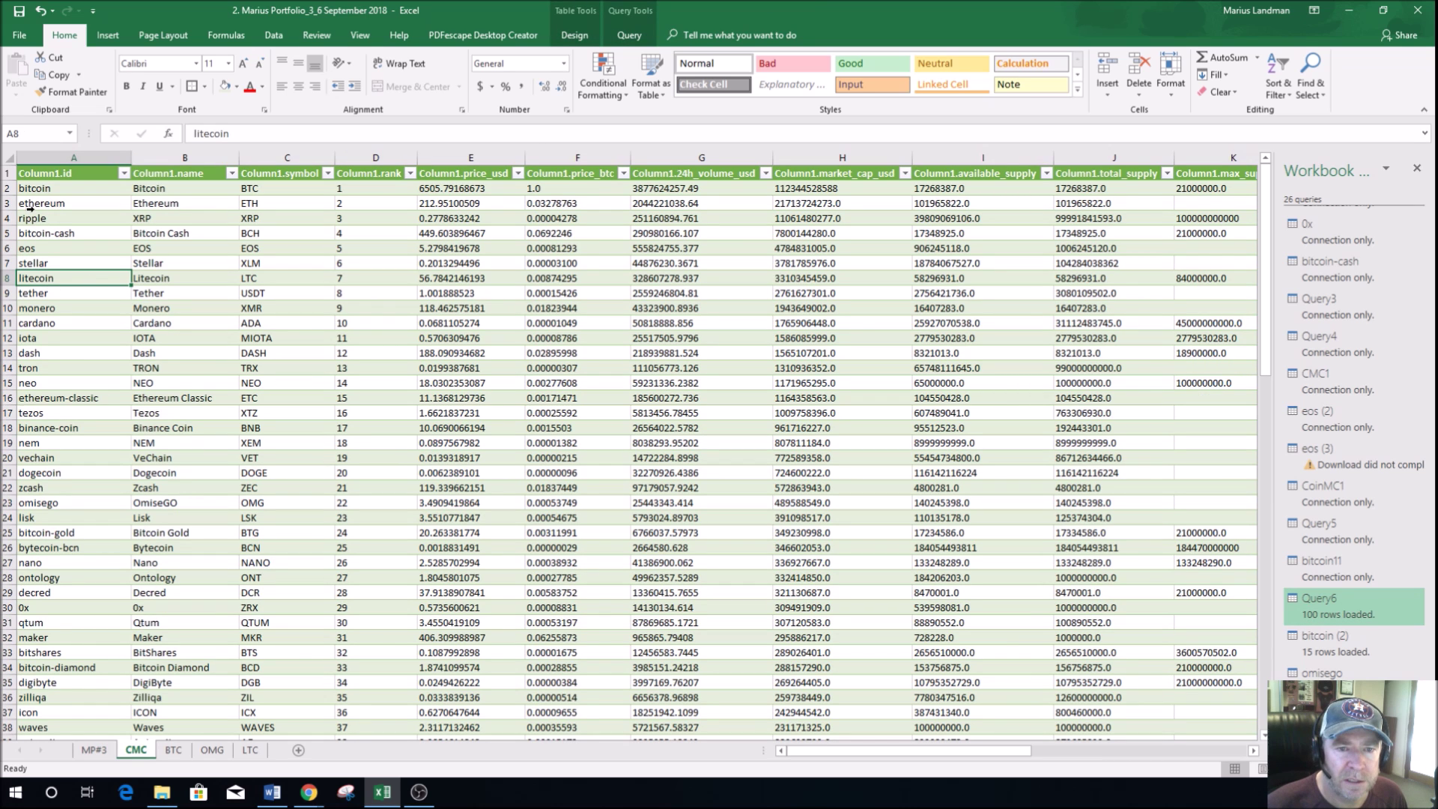
click(81, 206)
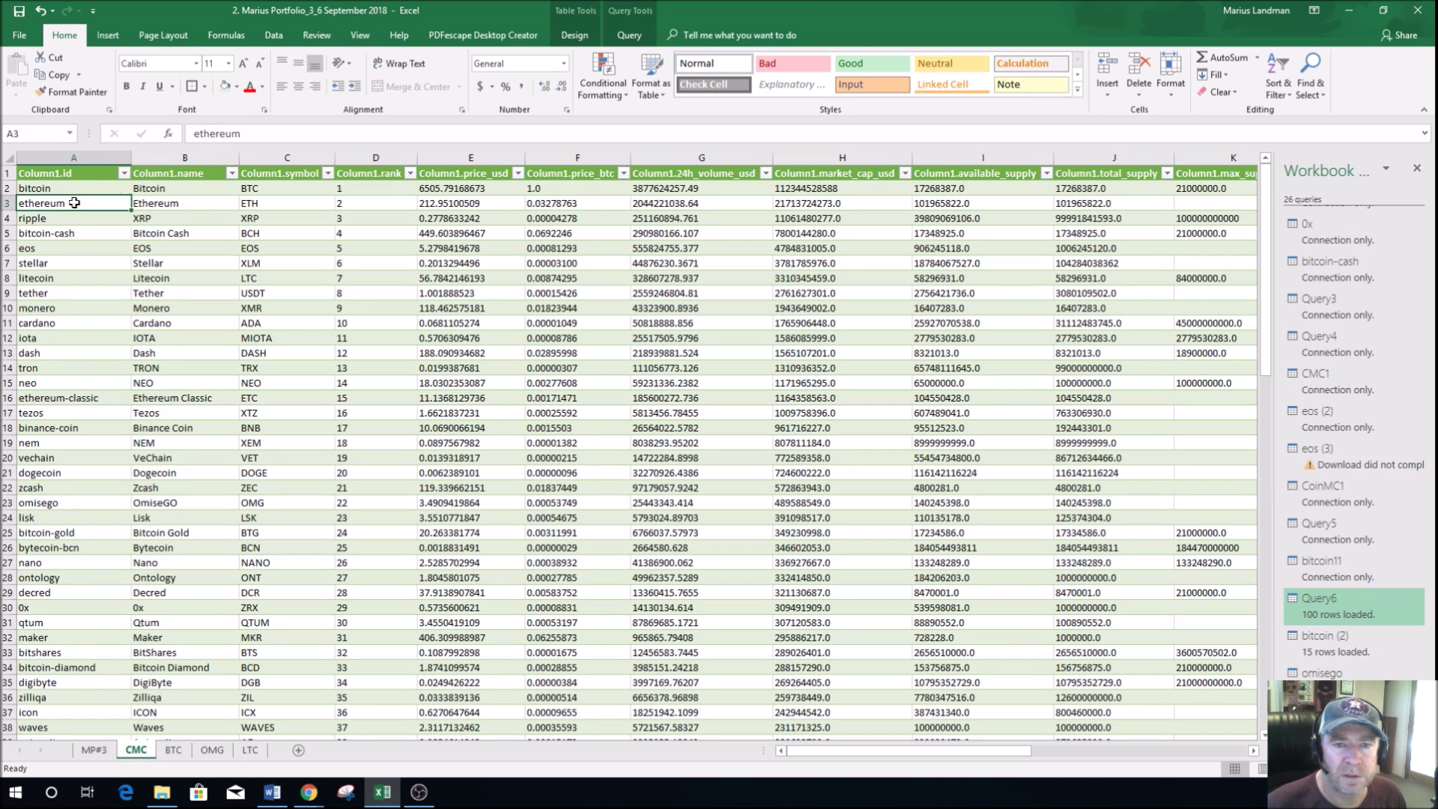
click(95, 750)
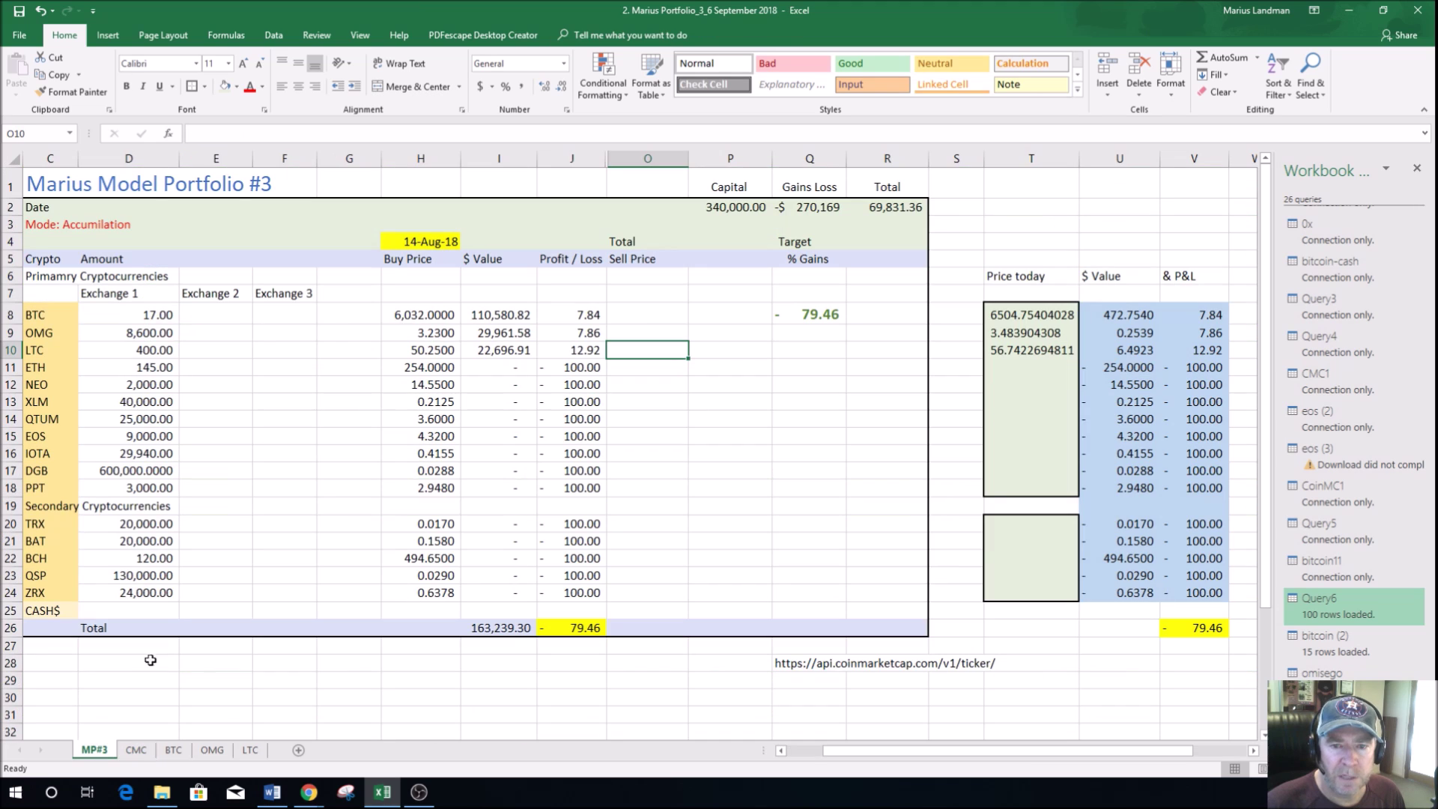
click(274, 36)
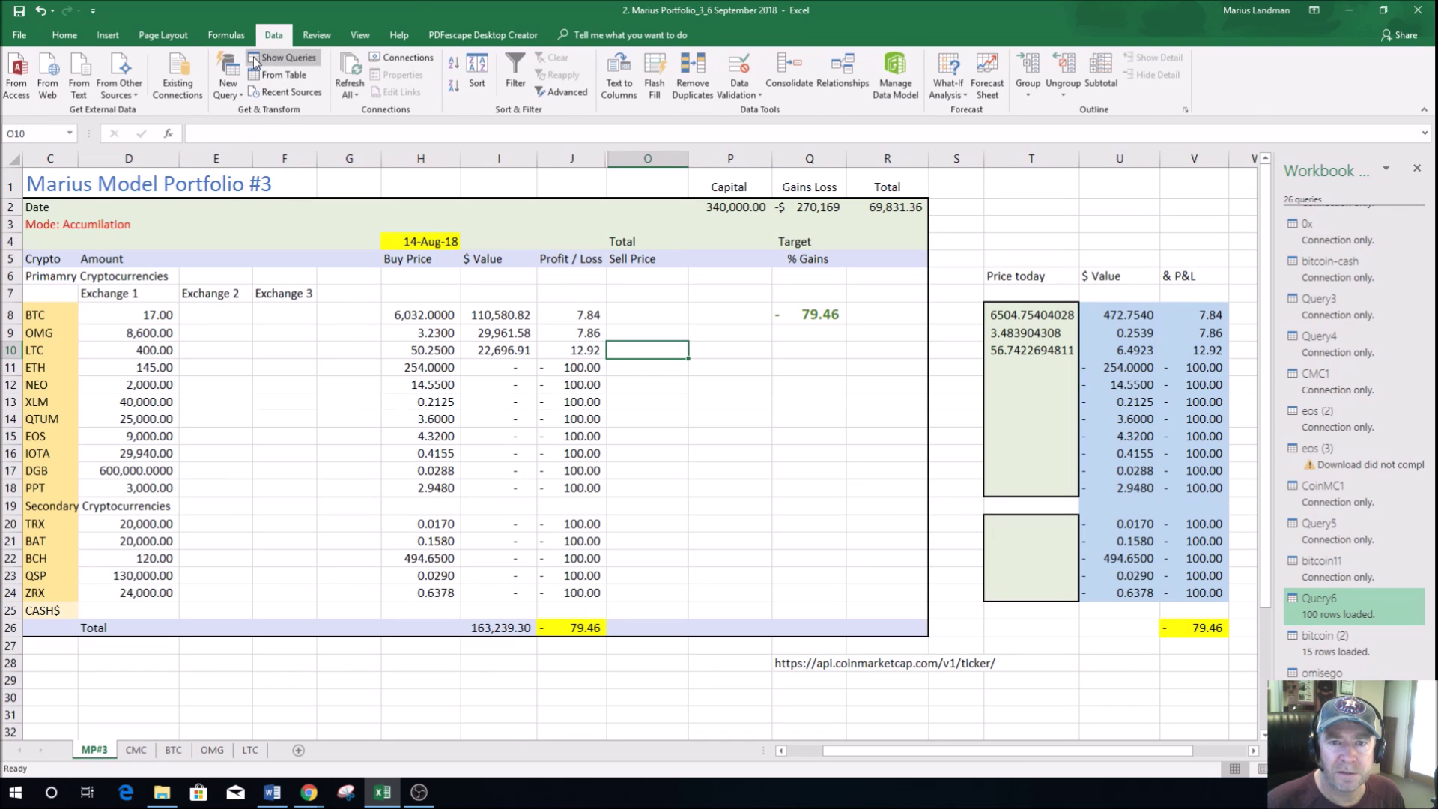
click(239, 94)
mouse_move(271, 250)
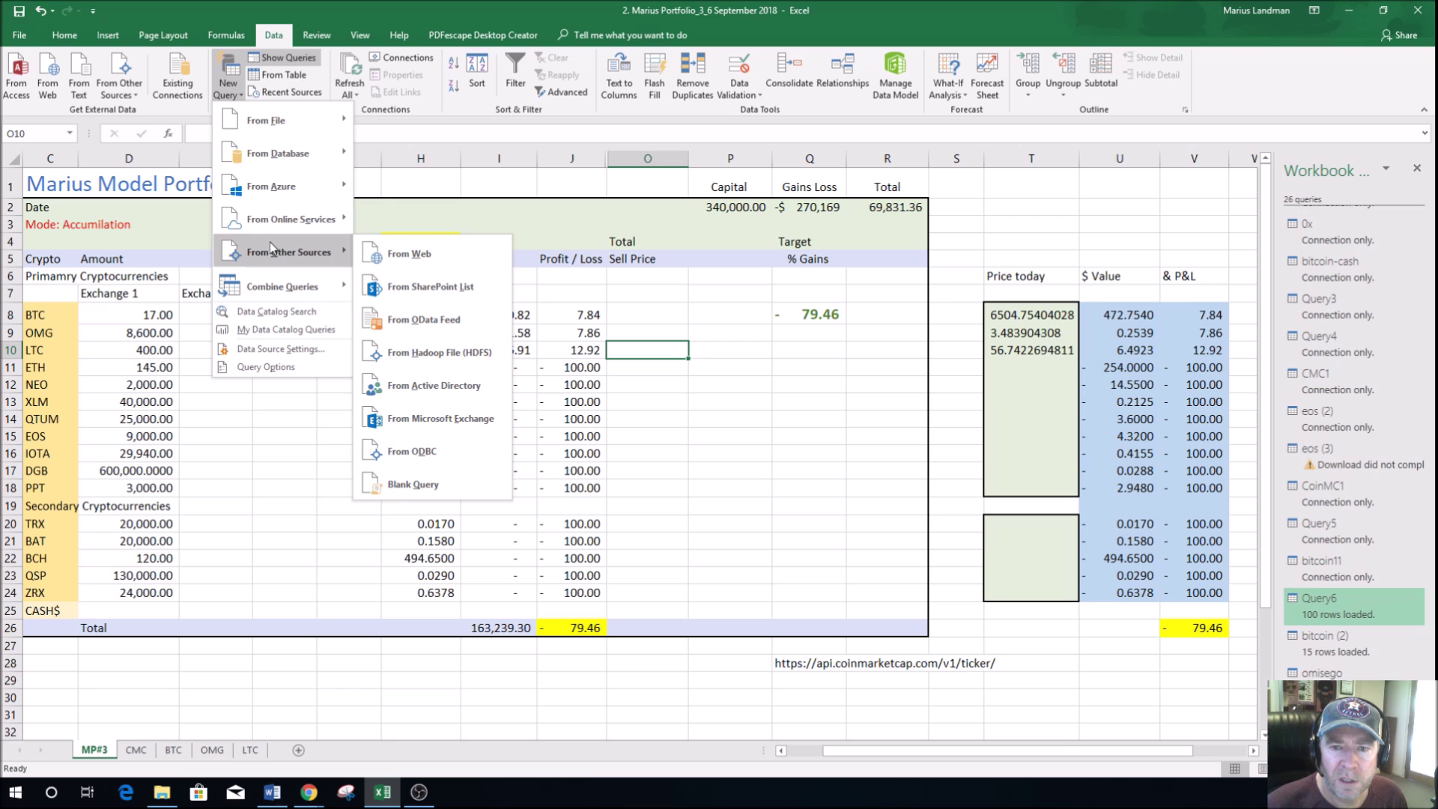
click(414, 257)
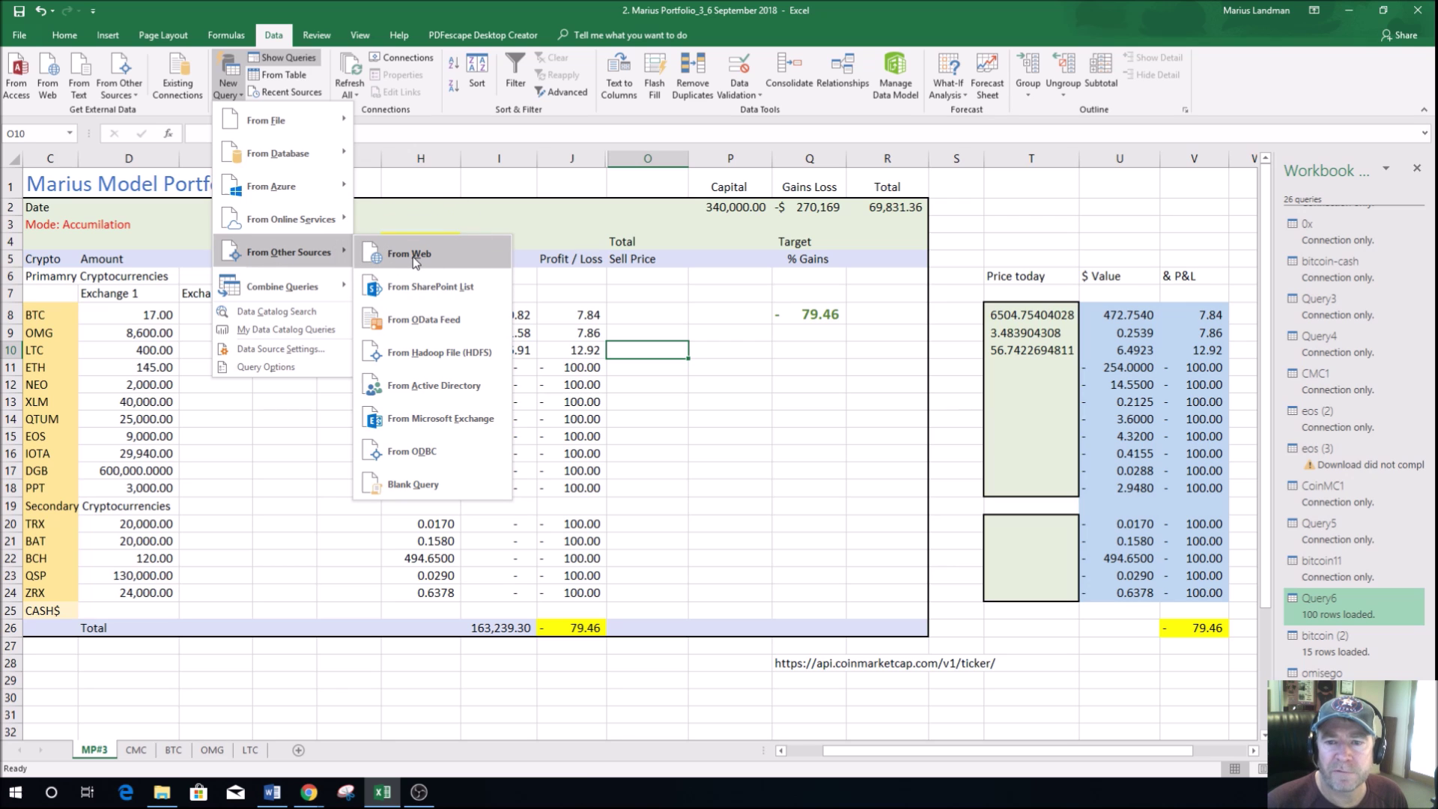
click(780, 669)
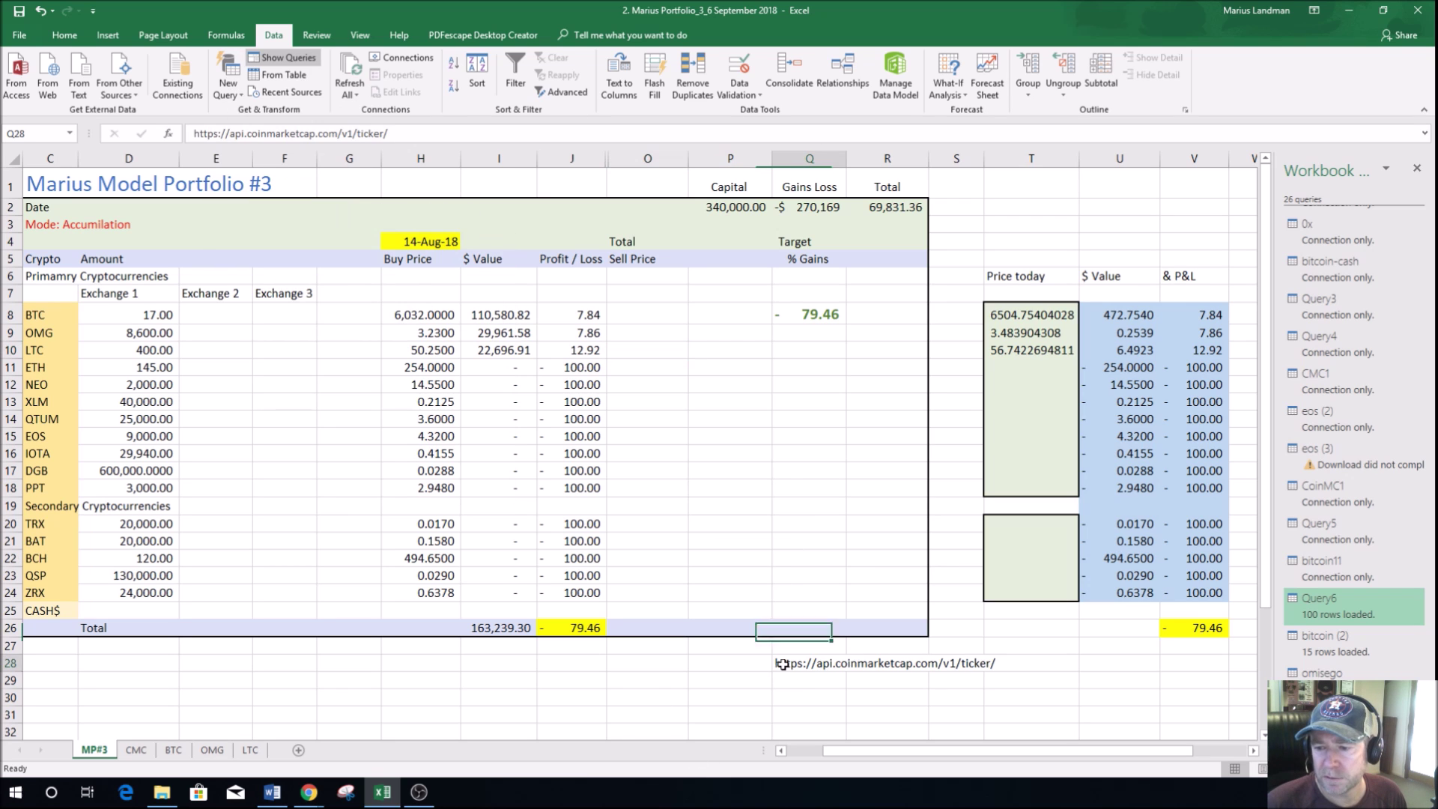
right_click(785, 669)
click(820, 375)
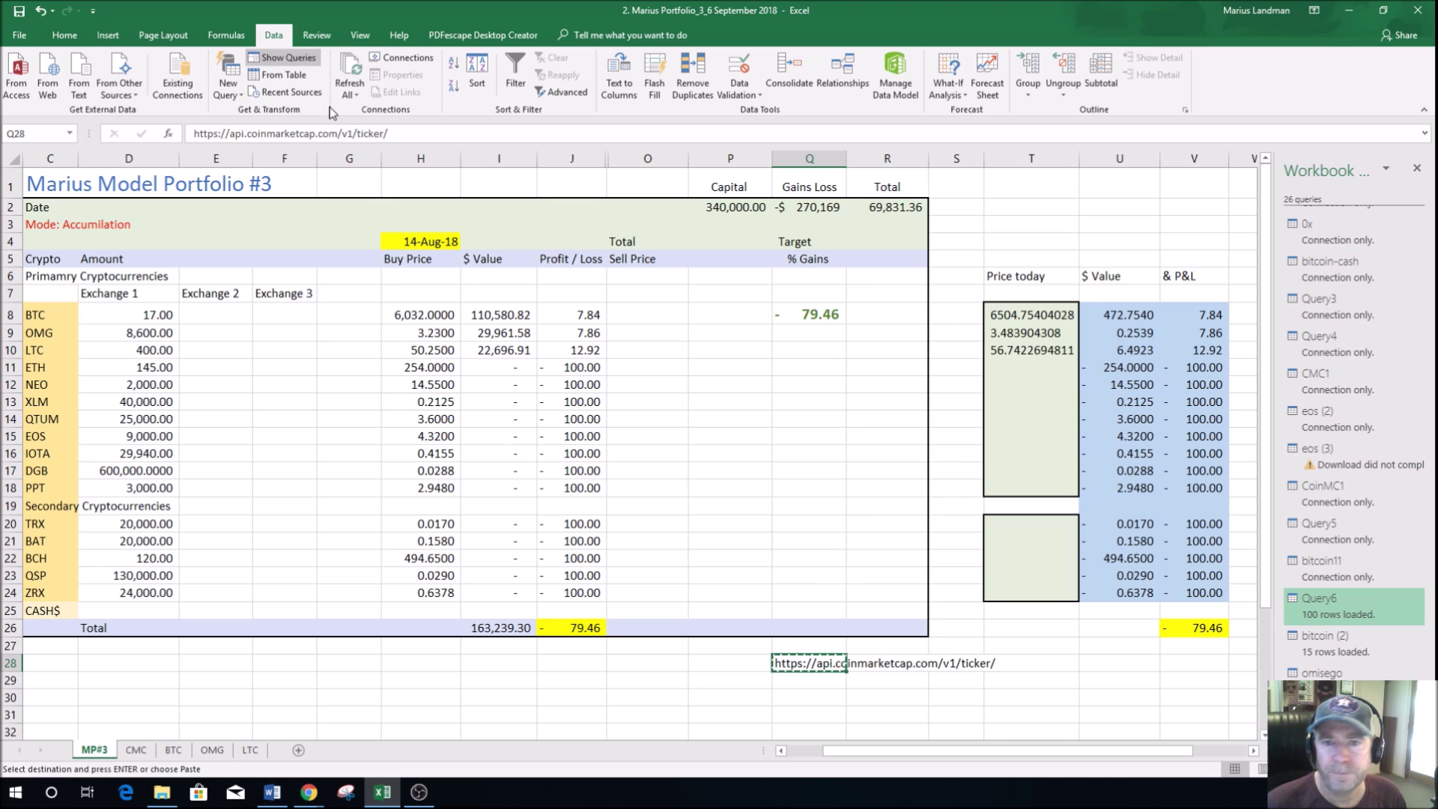
click(241, 97)
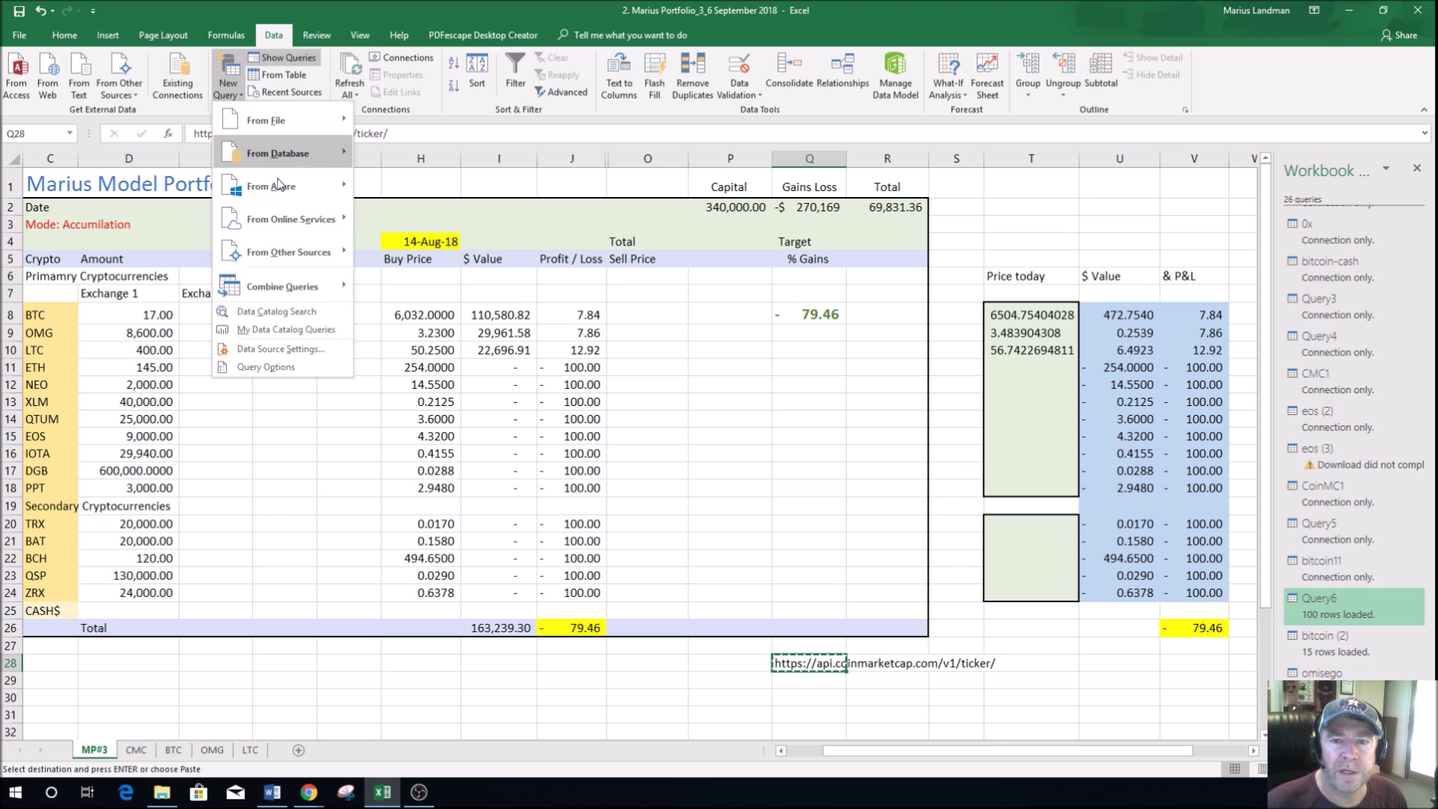
mouse_move(291, 246)
click(430, 253)
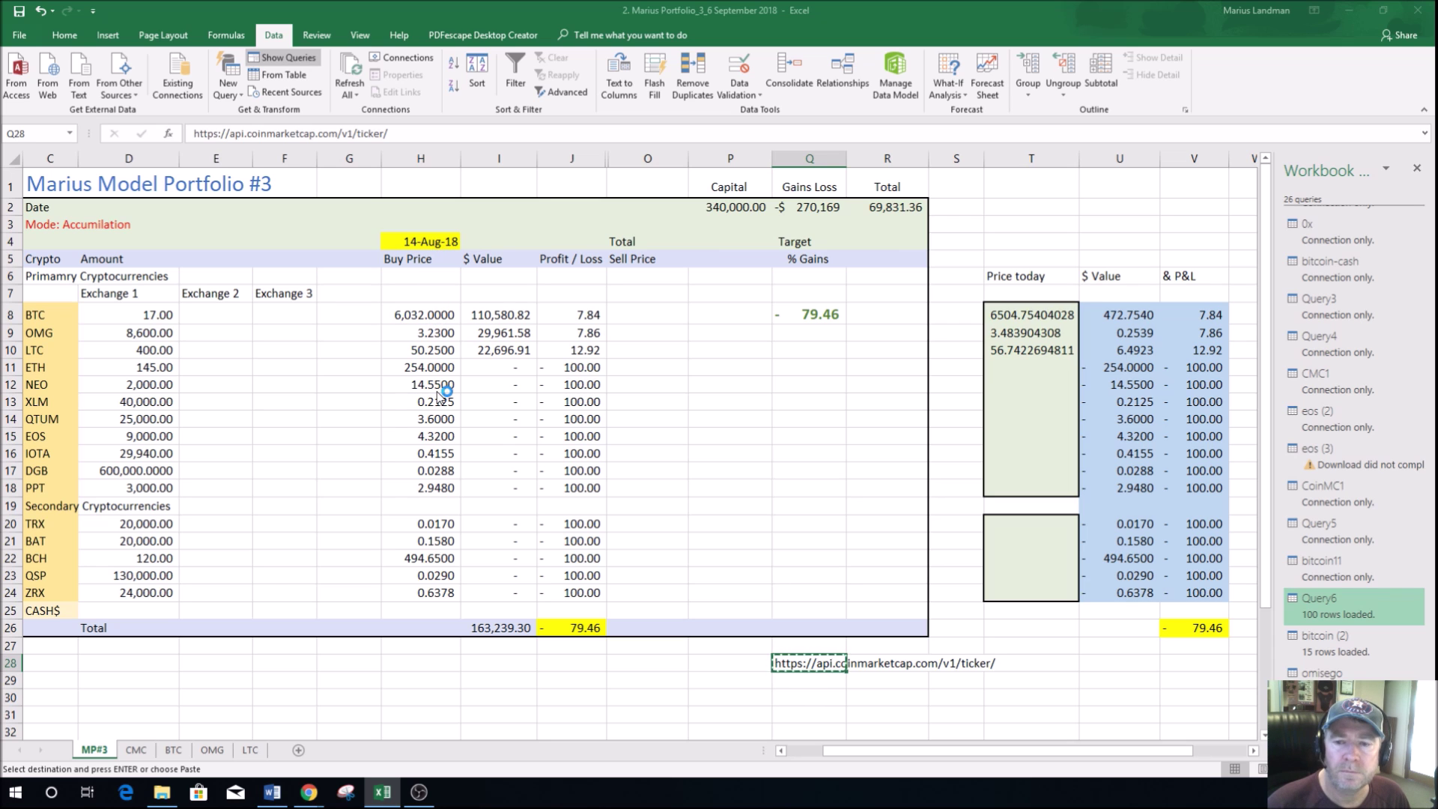
key(ctrl+v)
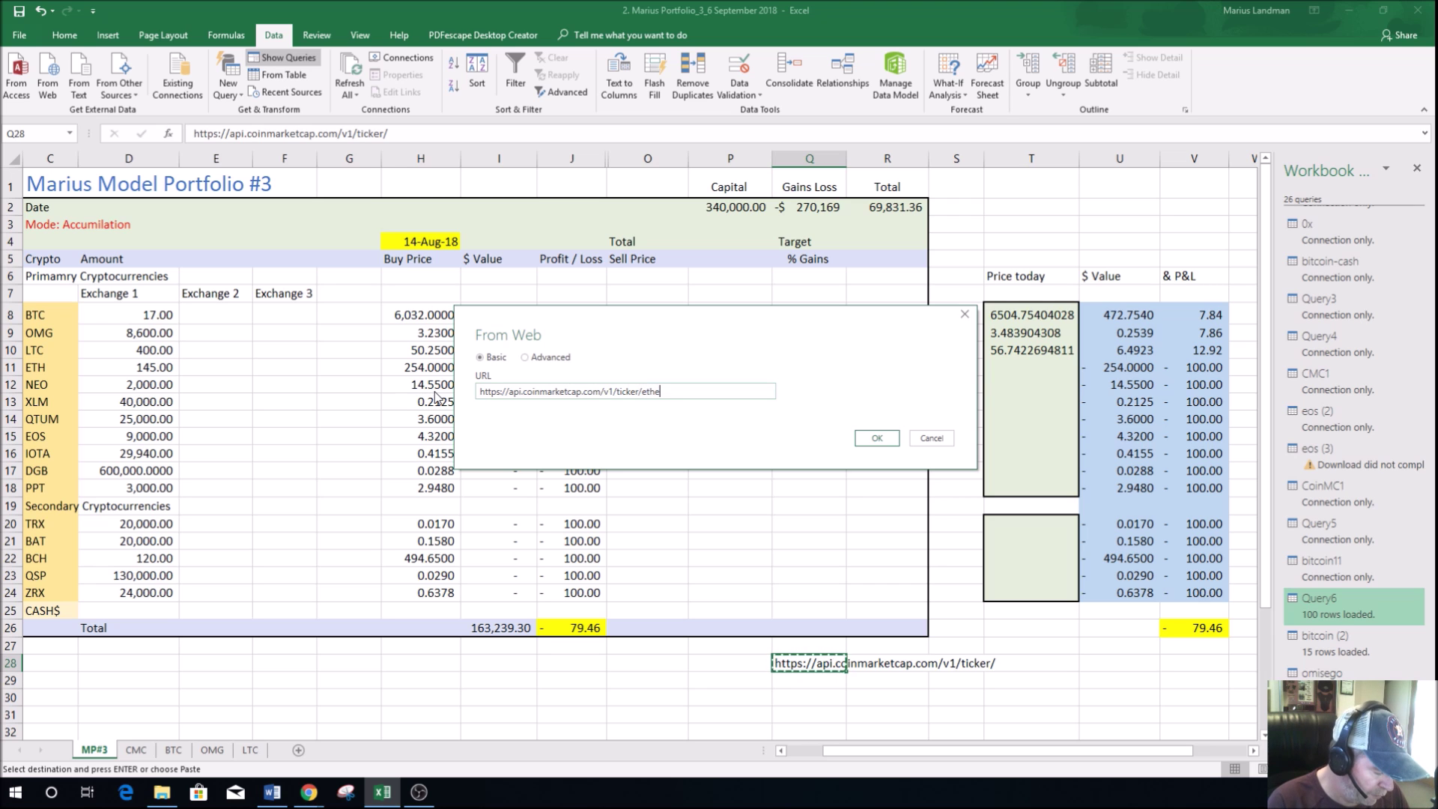
key(Return)
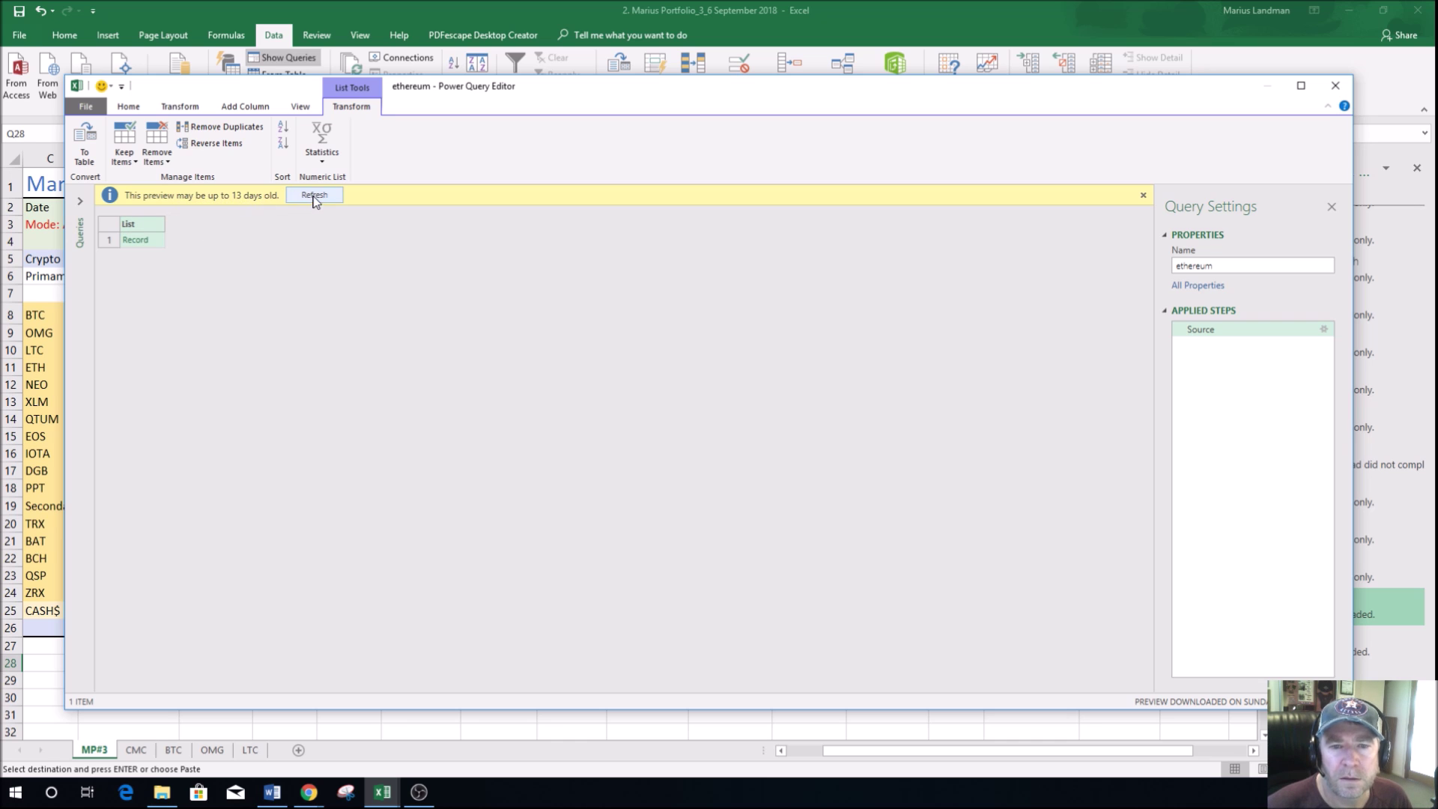
Step: Expand the ethereum query's record, convert it into a table and load it to a new worksheet
click(139, 240)
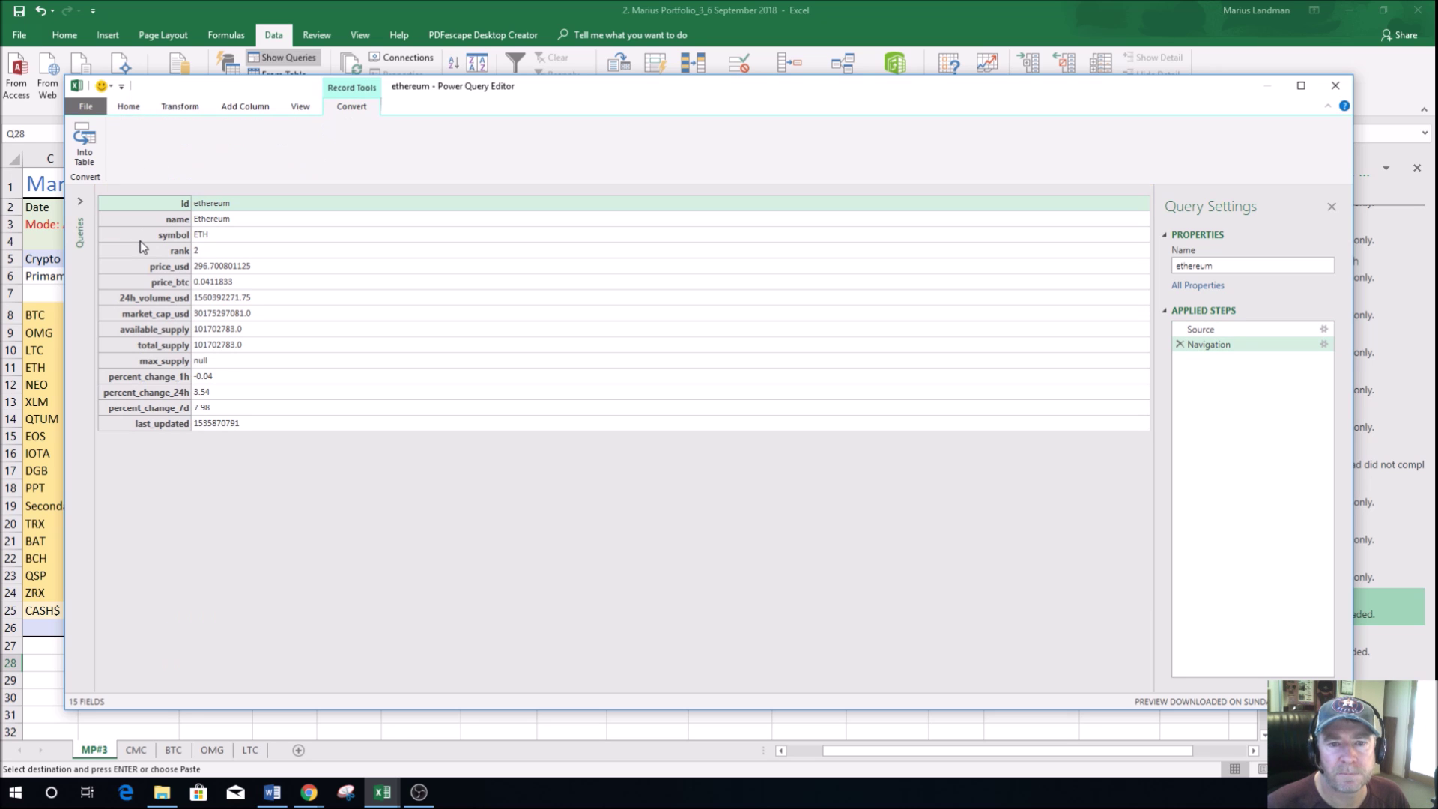
click(84, 143)
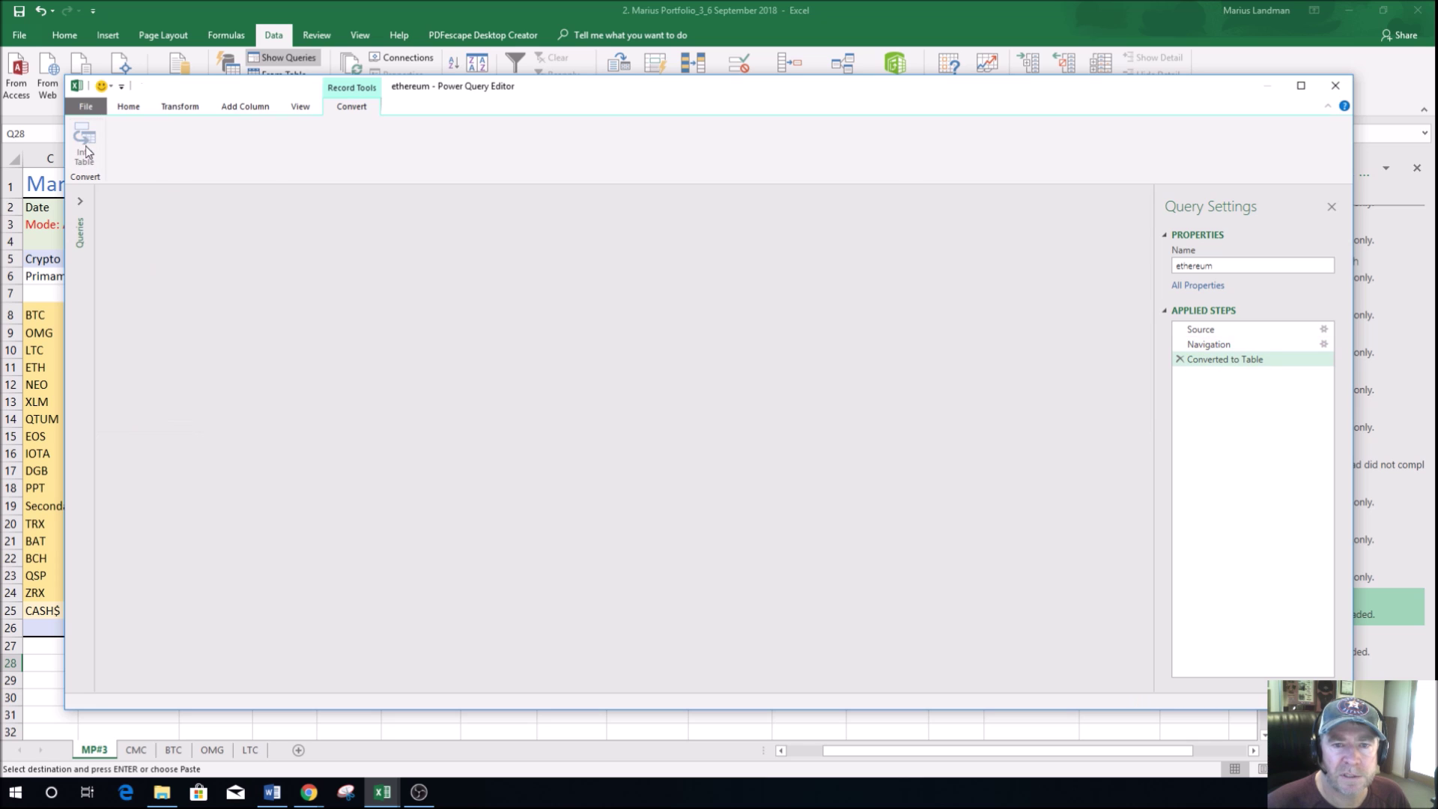
click(86, 147)
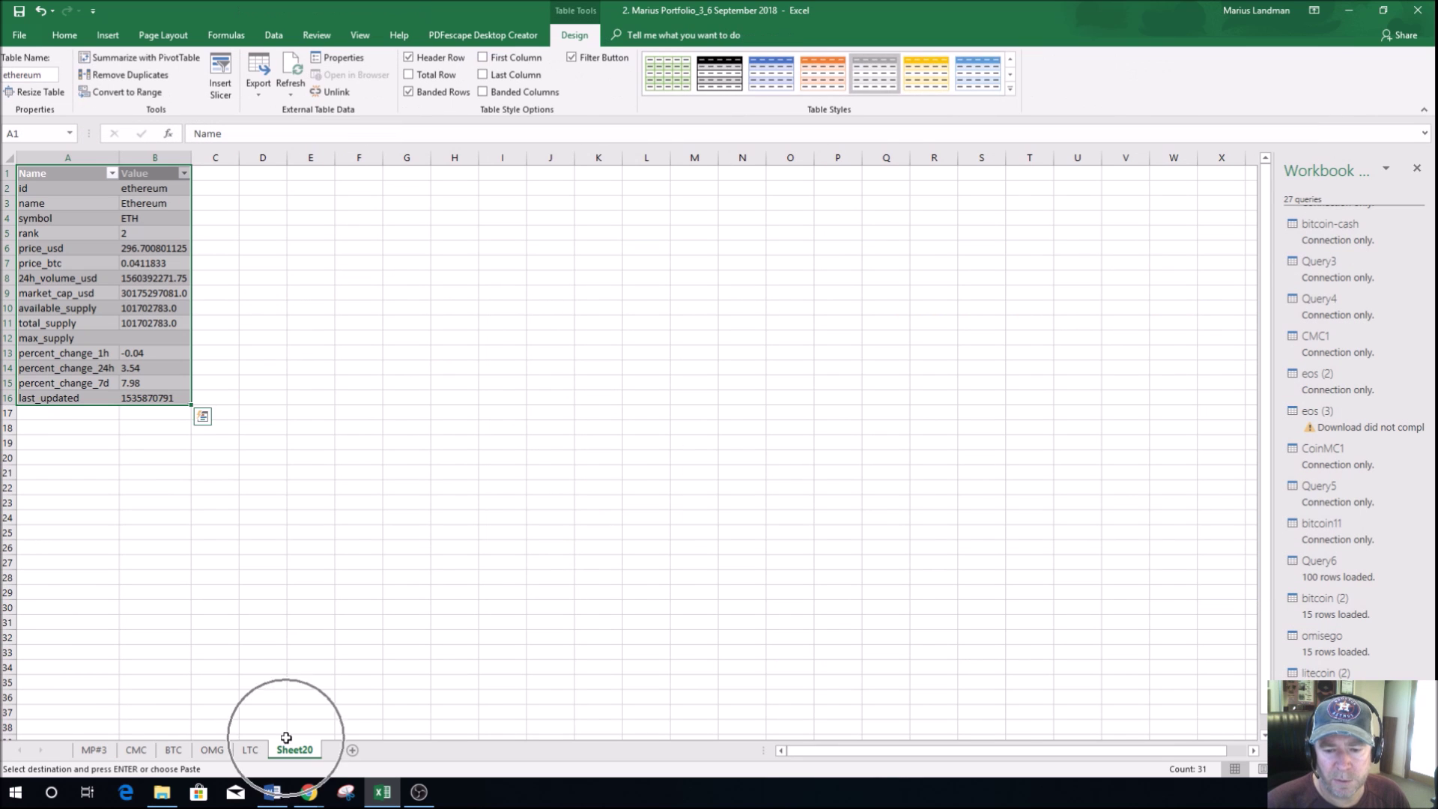
click(202, 417)
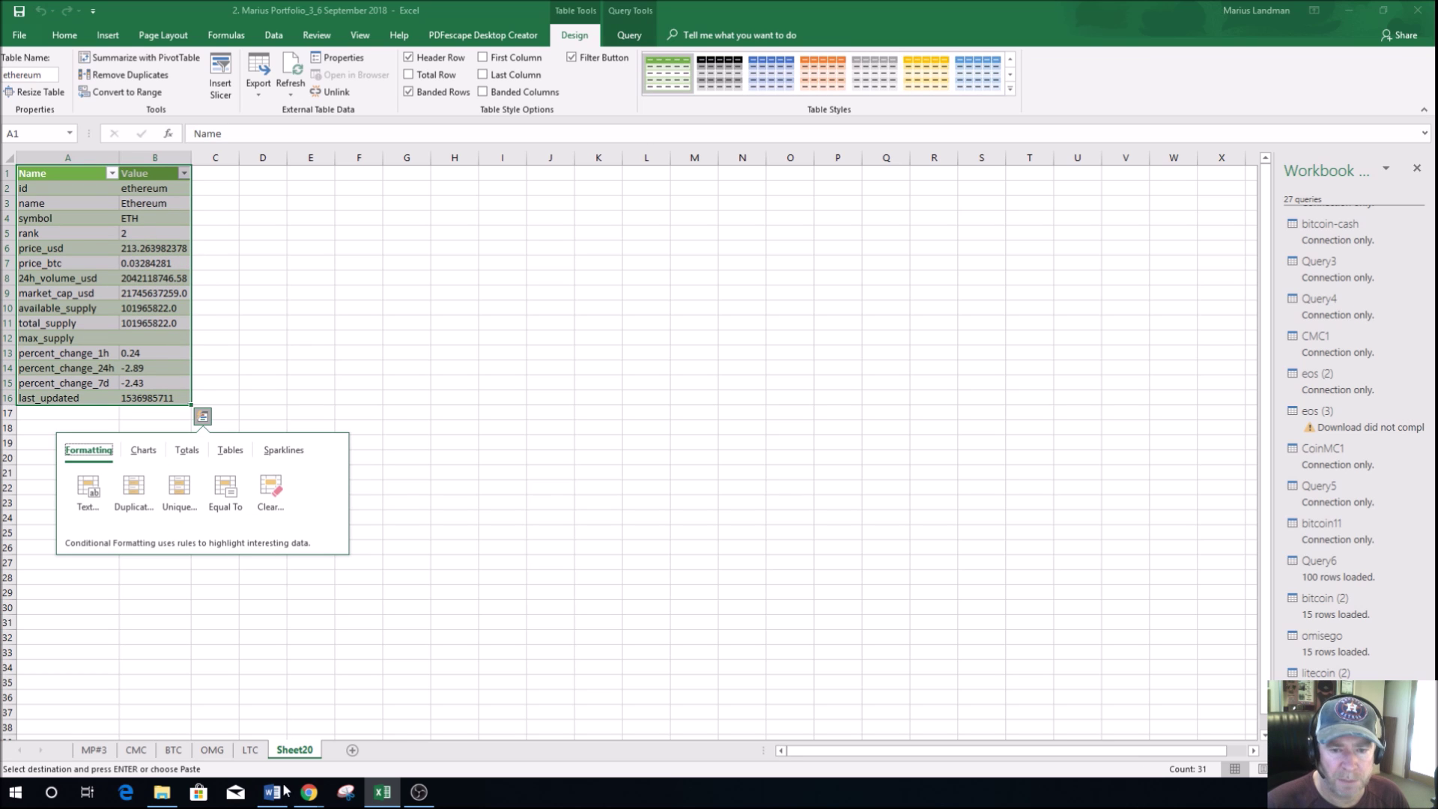
Step: Rename the new worksheet holding the ethereum data as ETH
right_click(294, 753)
click(334, 610)
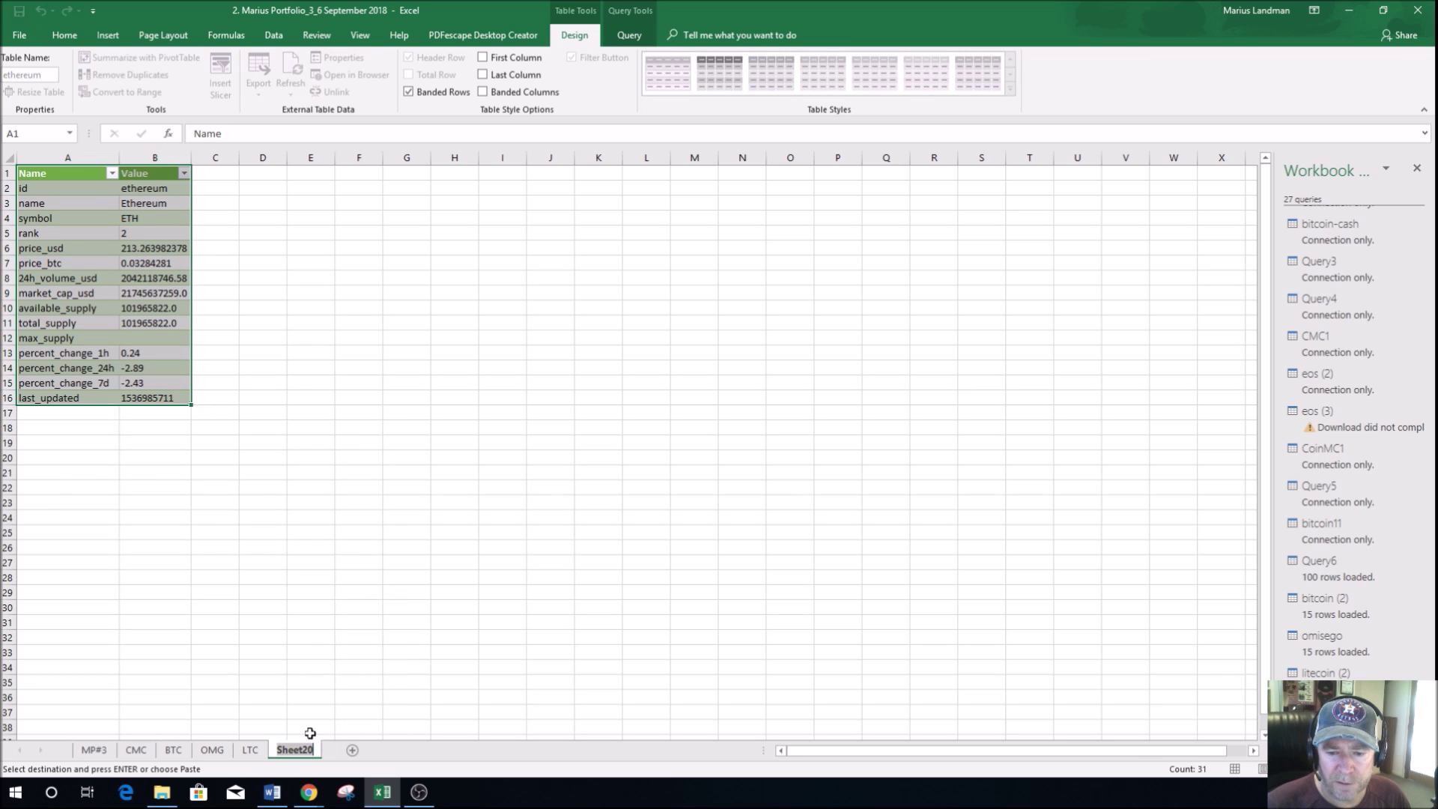
text(ETH)
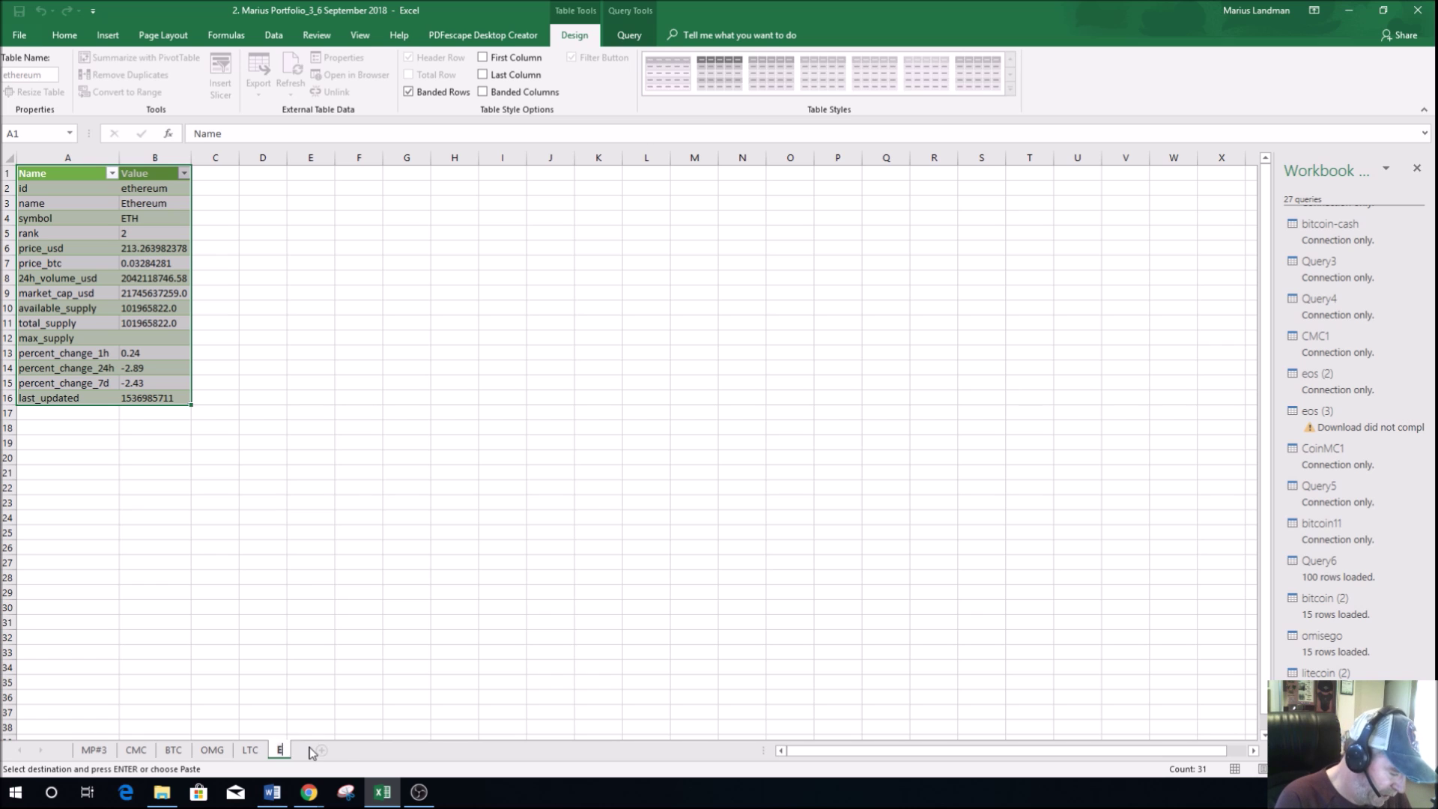
click(292, 663)
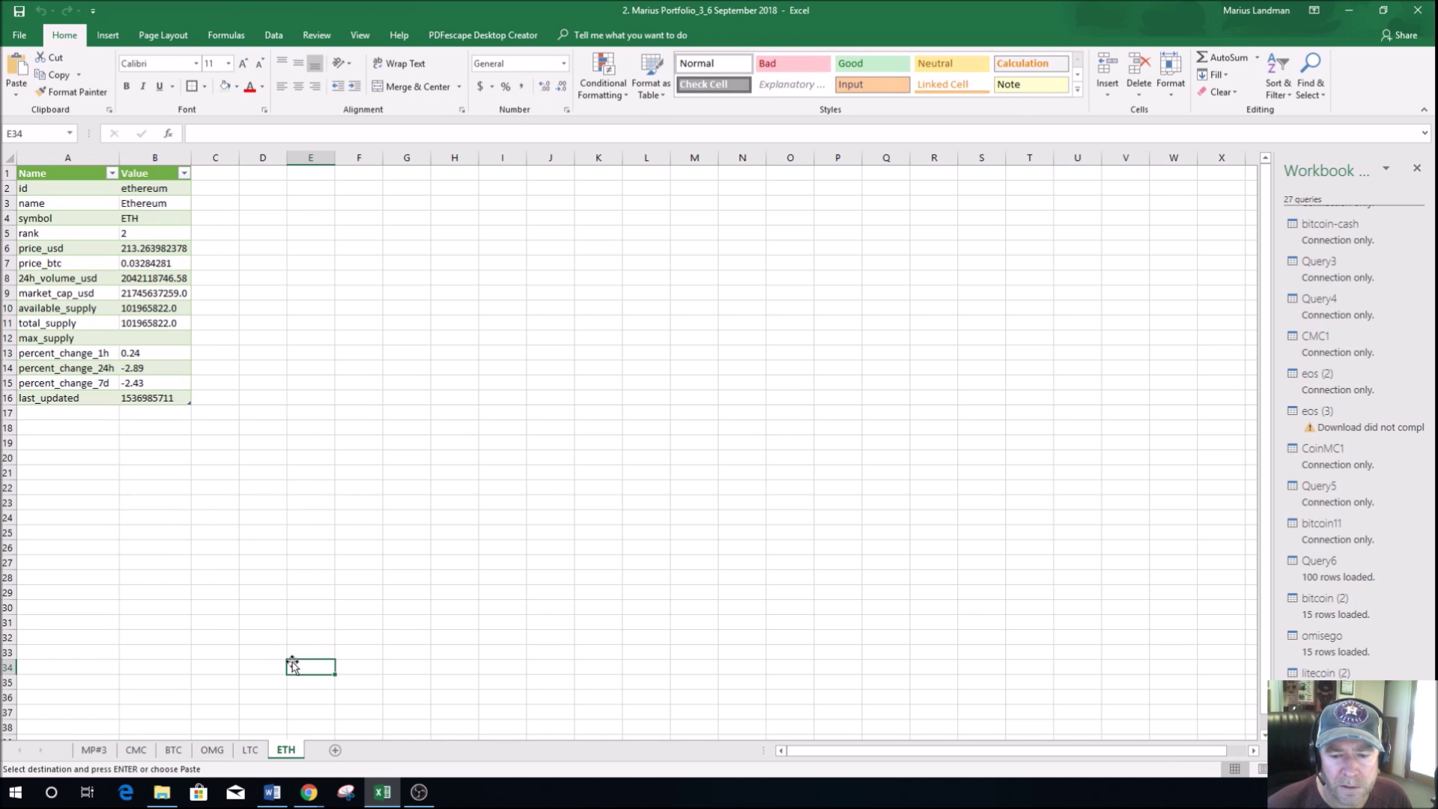
Step: Set the ETH sheet's query connection to refresh every 60 minutes and whenever the file is opened
click(88, 207)
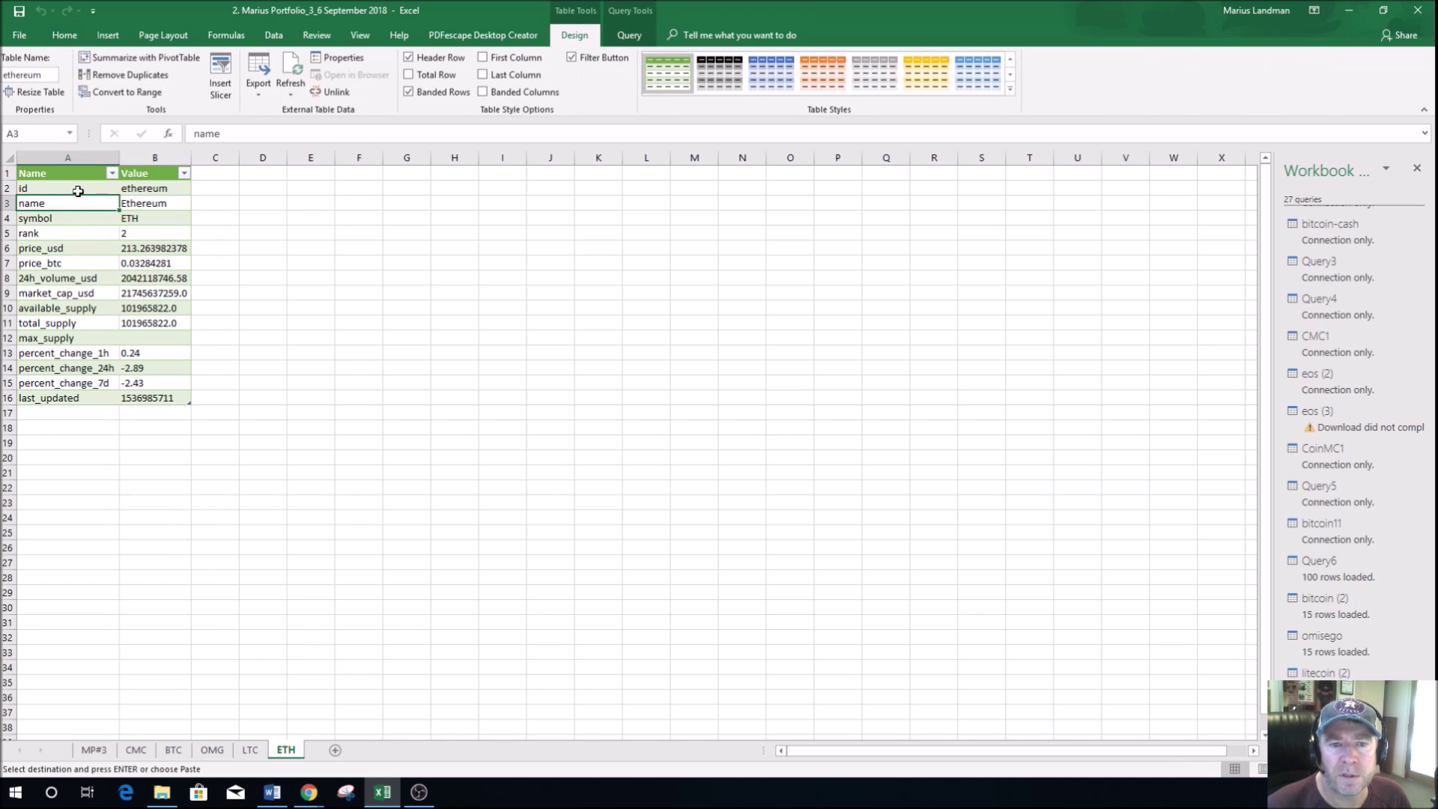
click(292, 96)
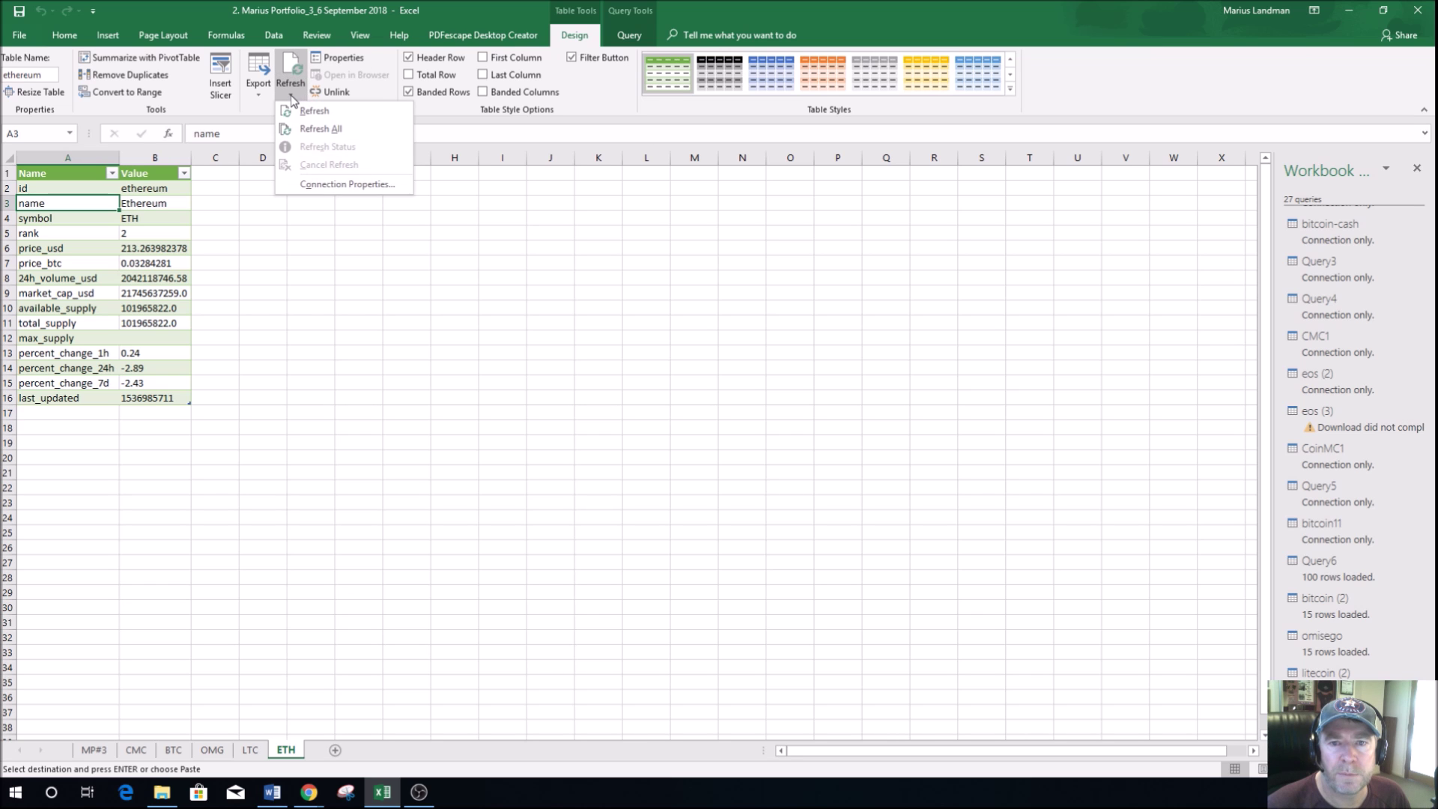
click(345, 184)
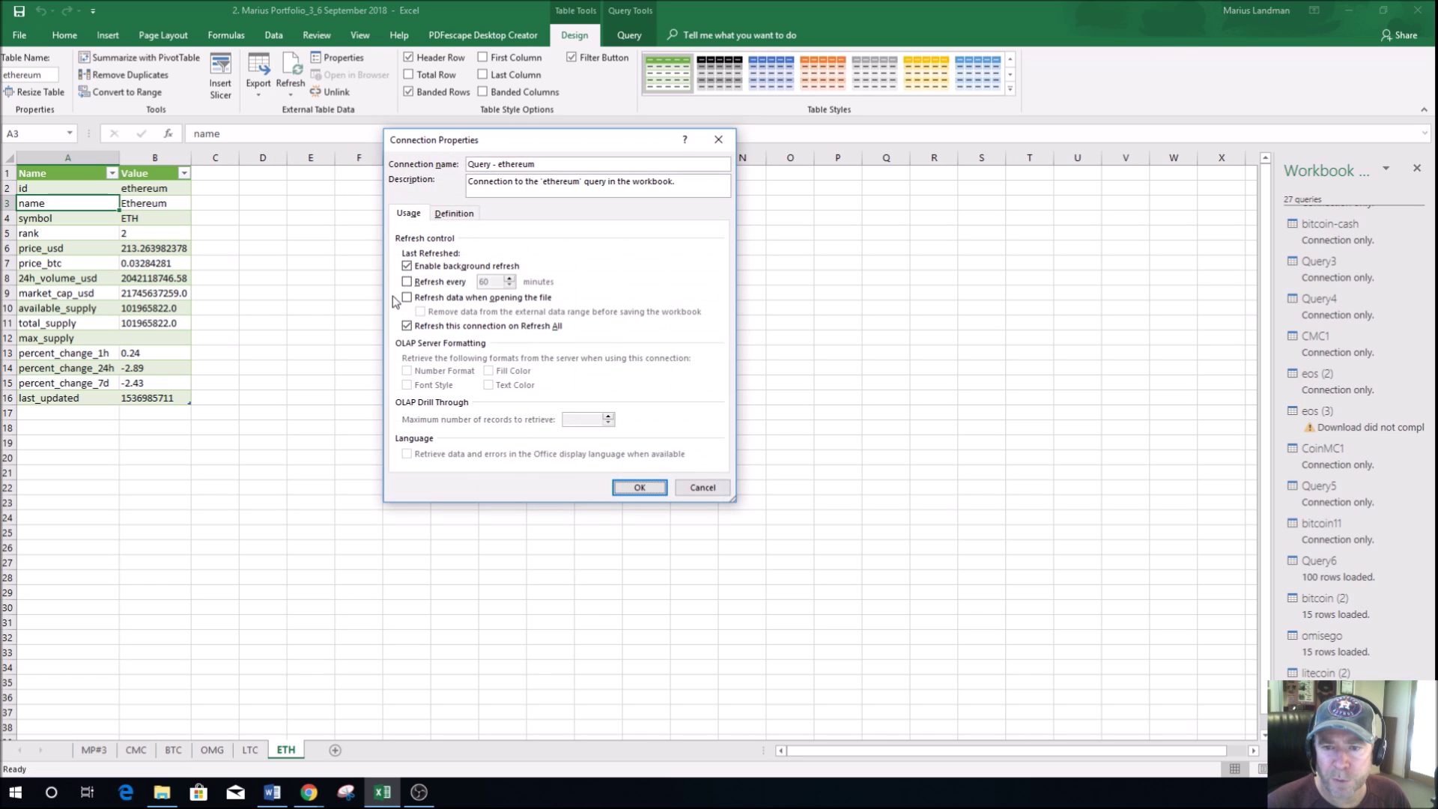
click(406, 283)
click(407, 298)
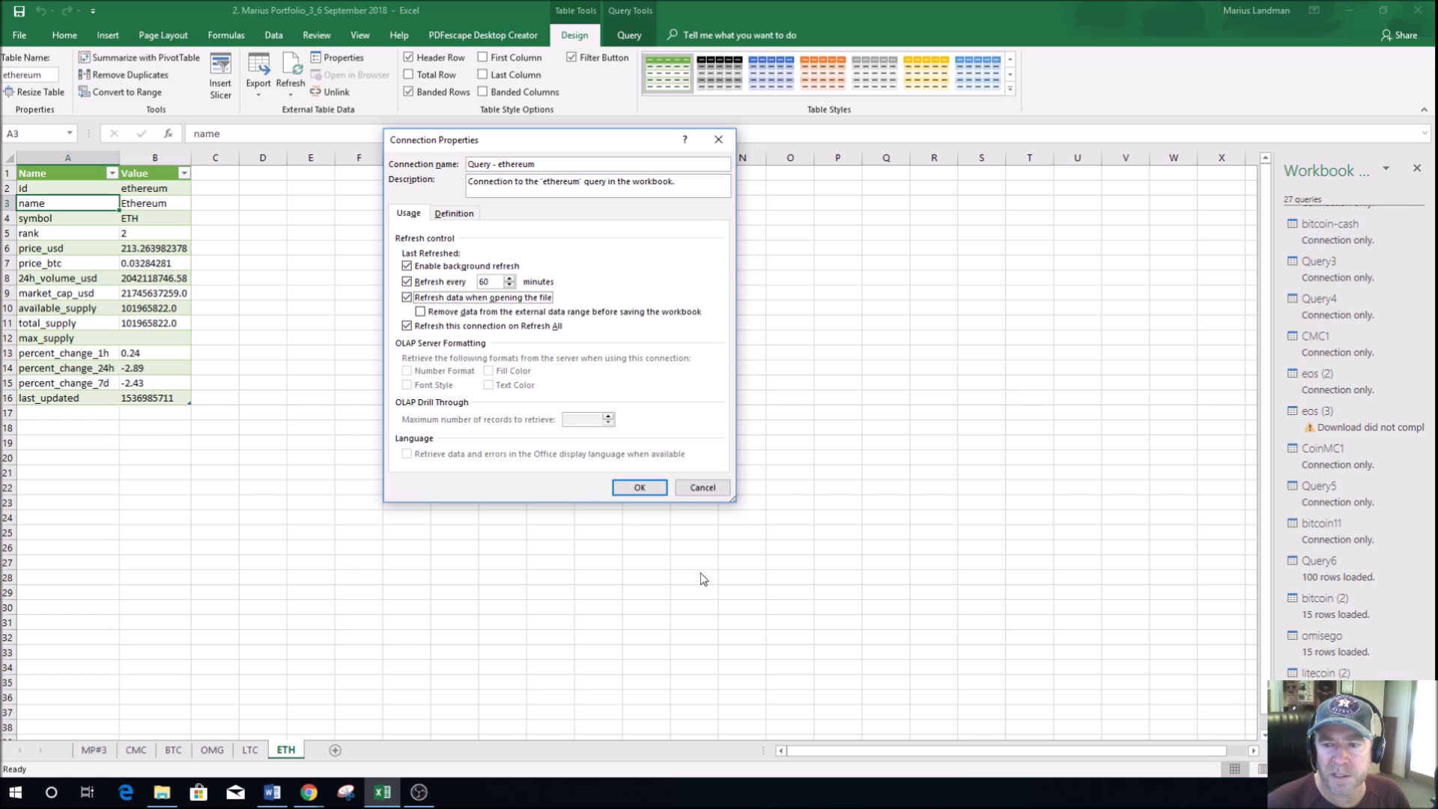
click(641, 493)
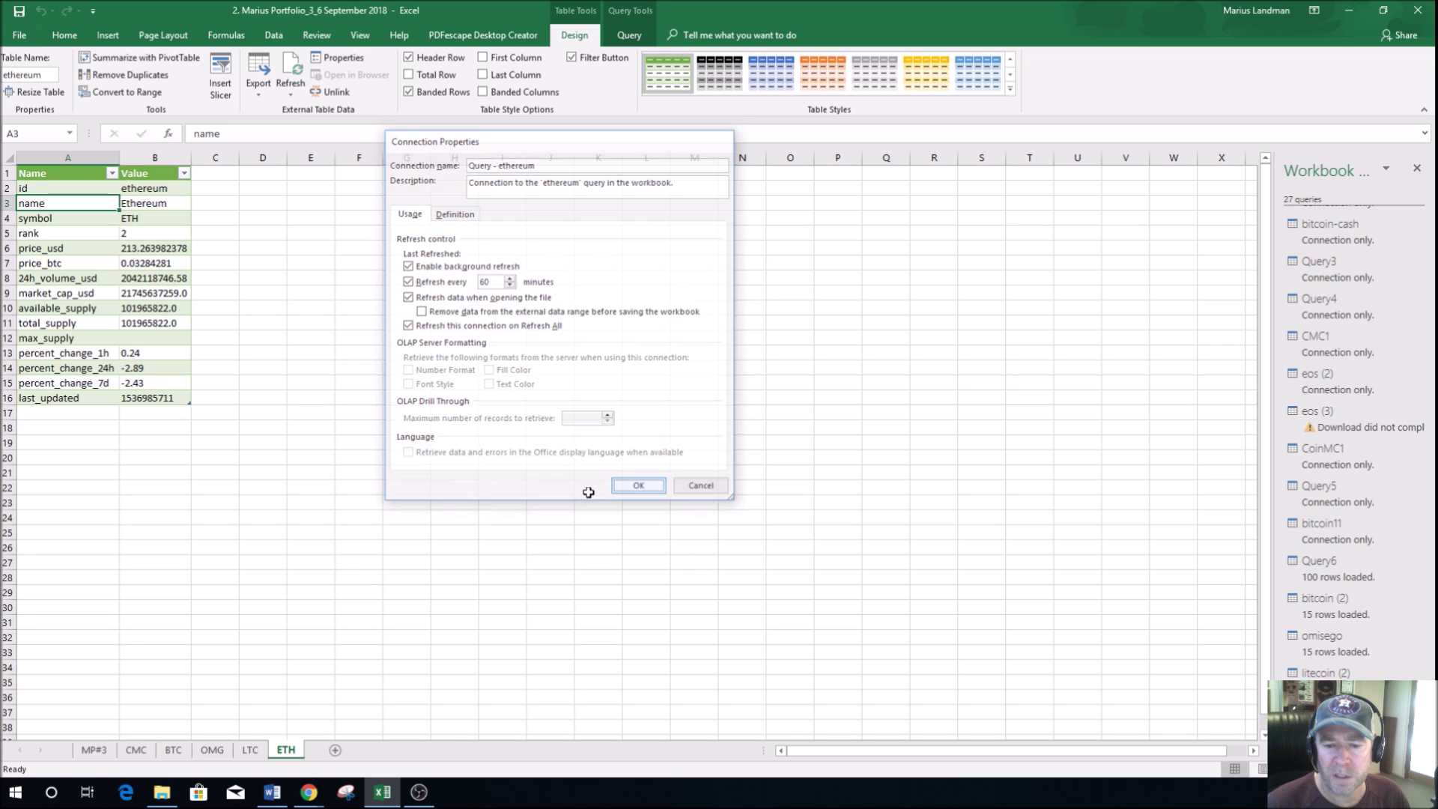
Step: Link ETH's Price today cell T11 on the MP#3 sheet to the price_usd value on the ETH sheet with =ETH!B6
click(94, 750)
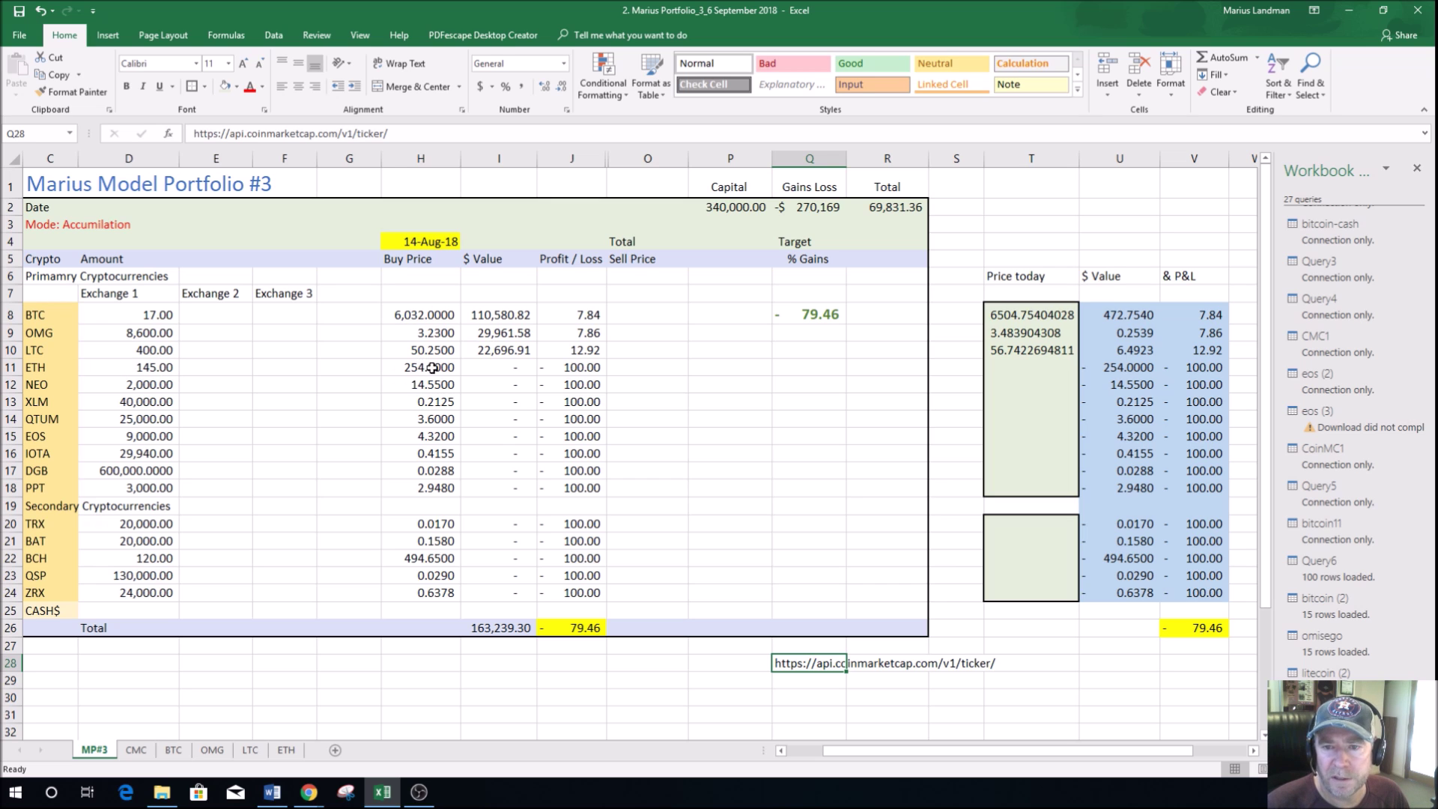
click(501, 367)
click(586, 368)
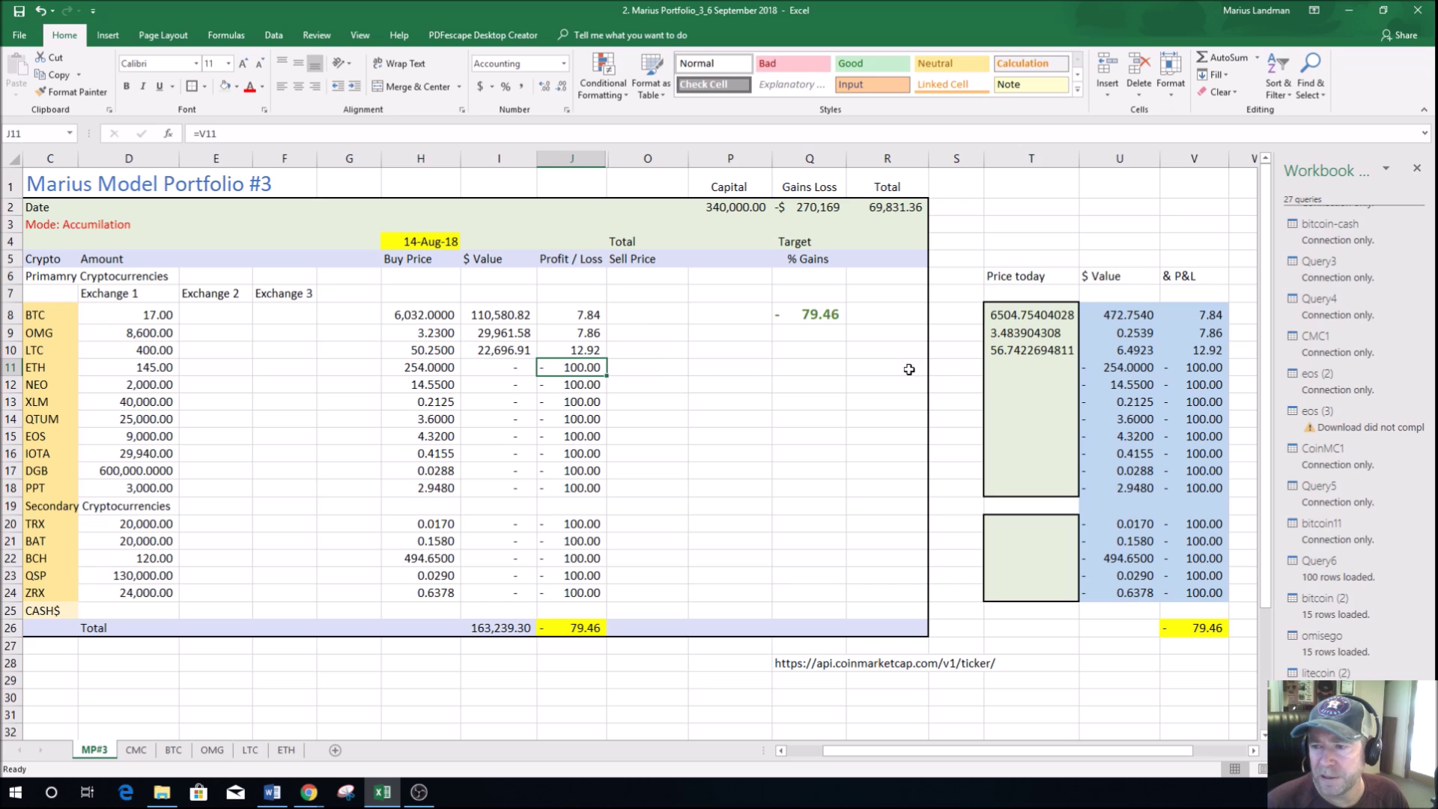
click(1028, 367)
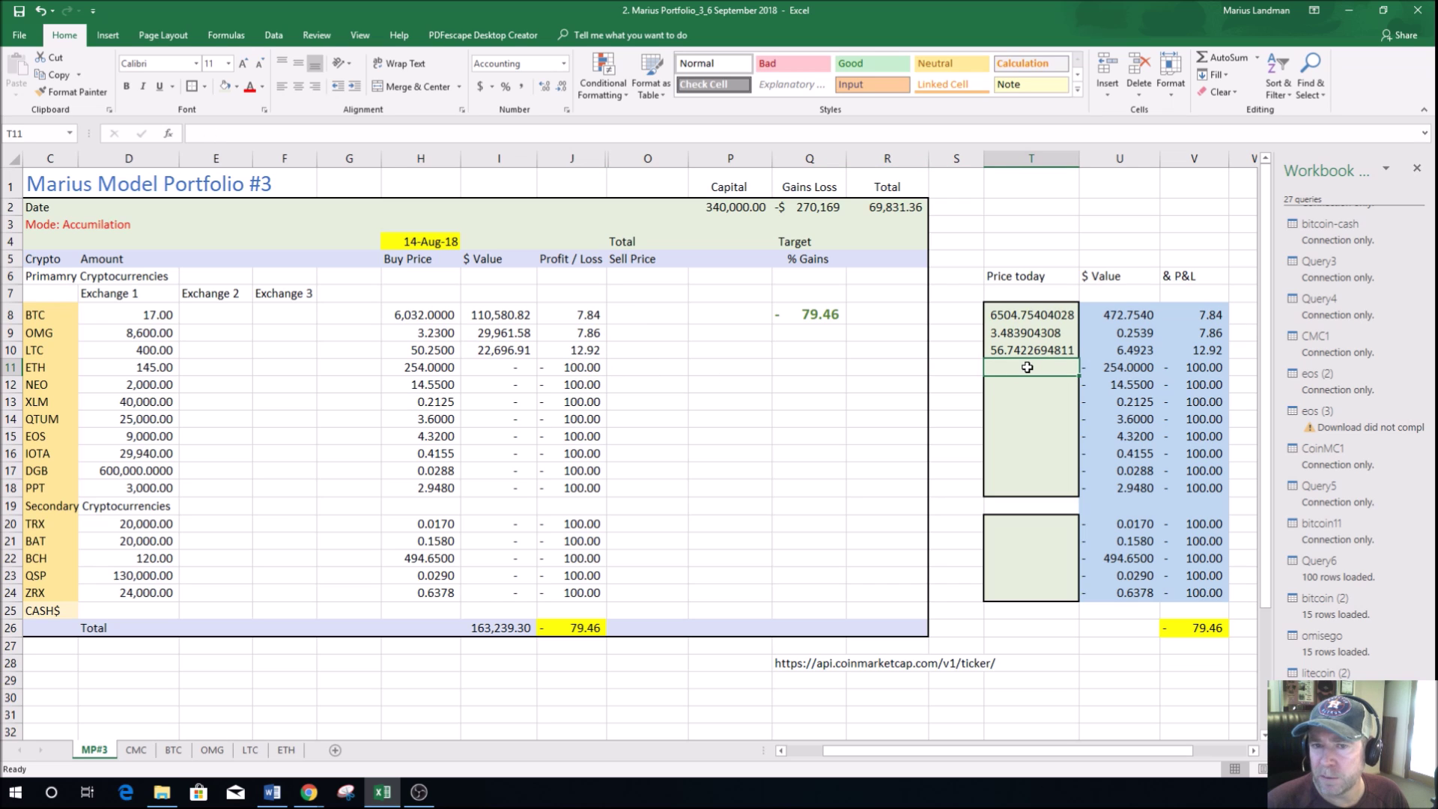
click(203, 132)
text(=)
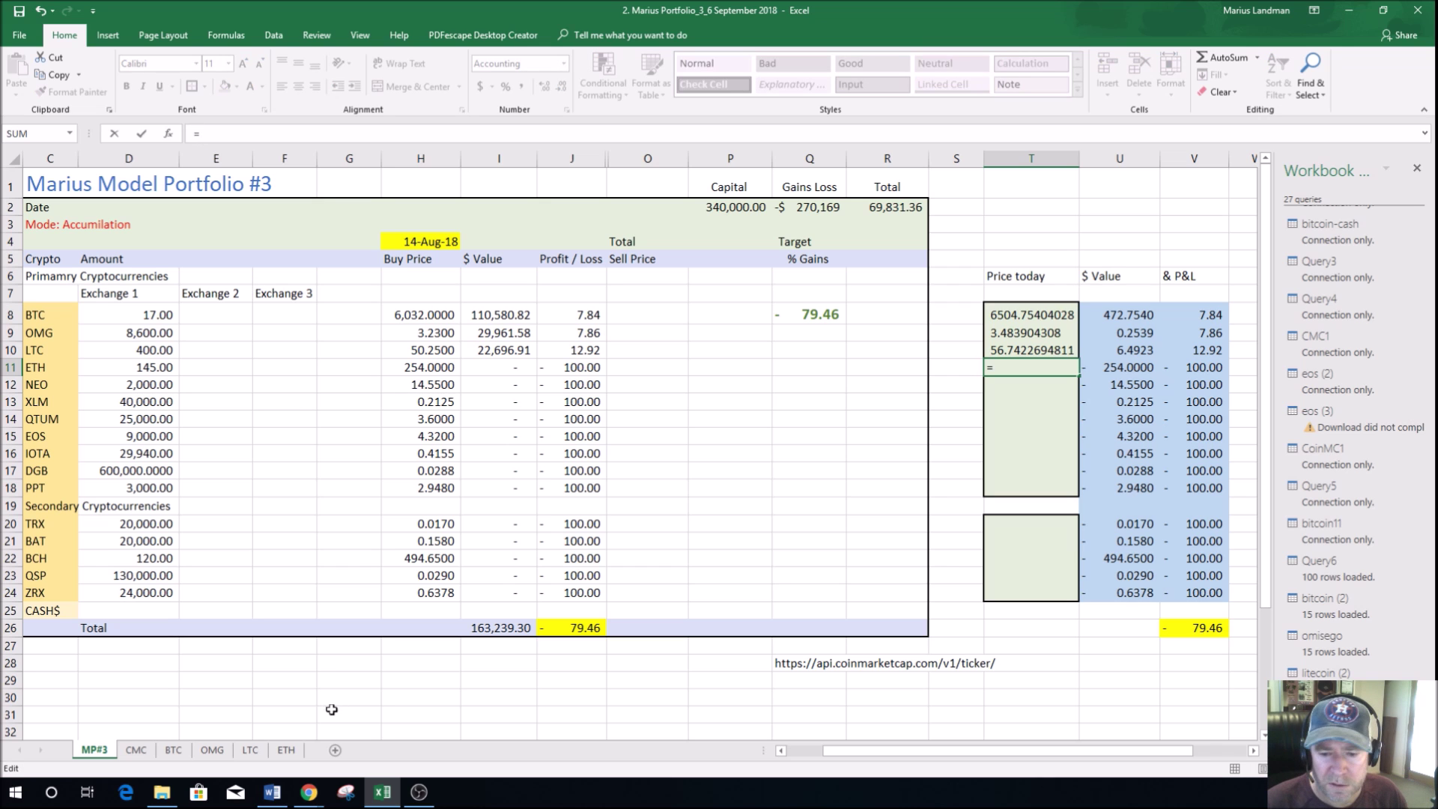
click(292, 752)
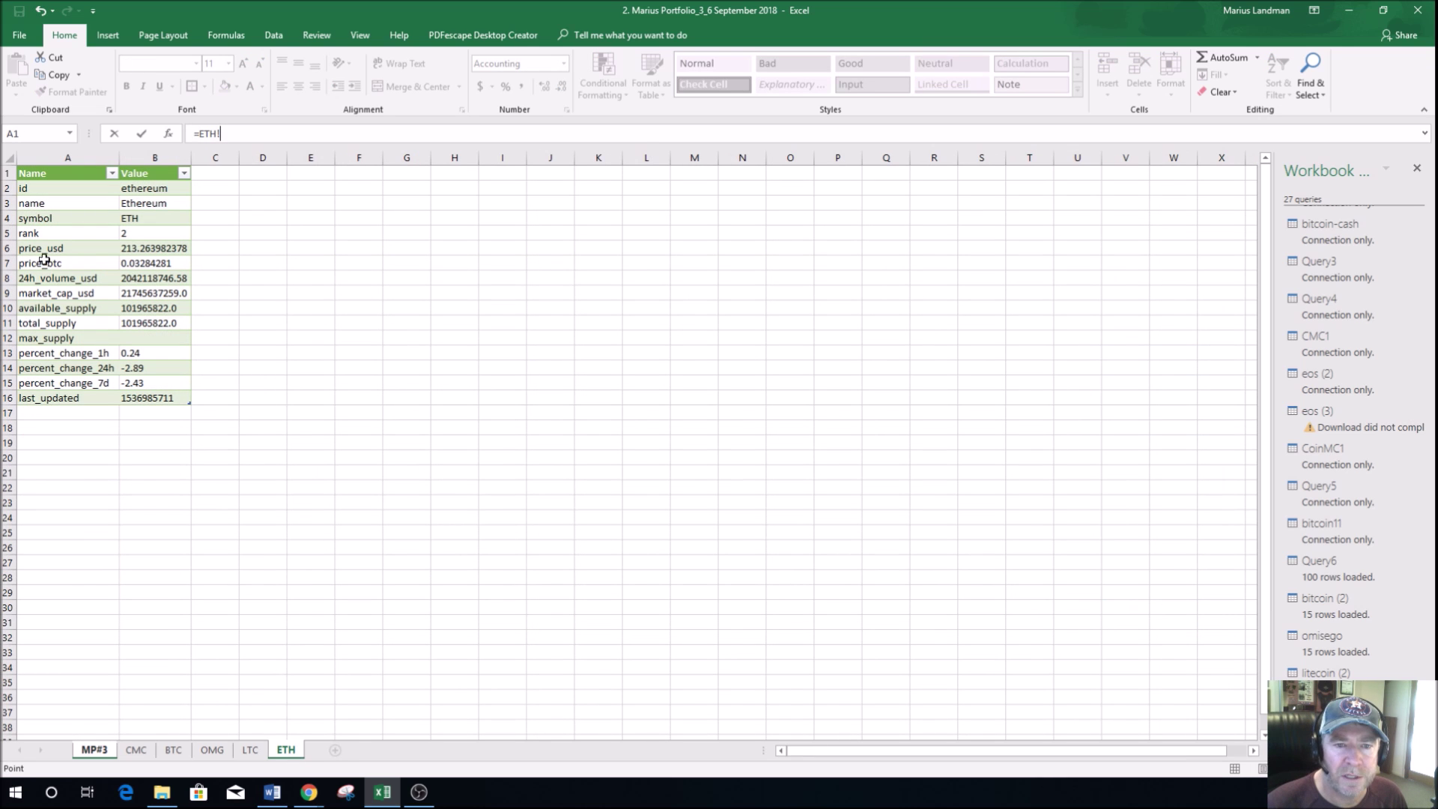
click(142, 249)
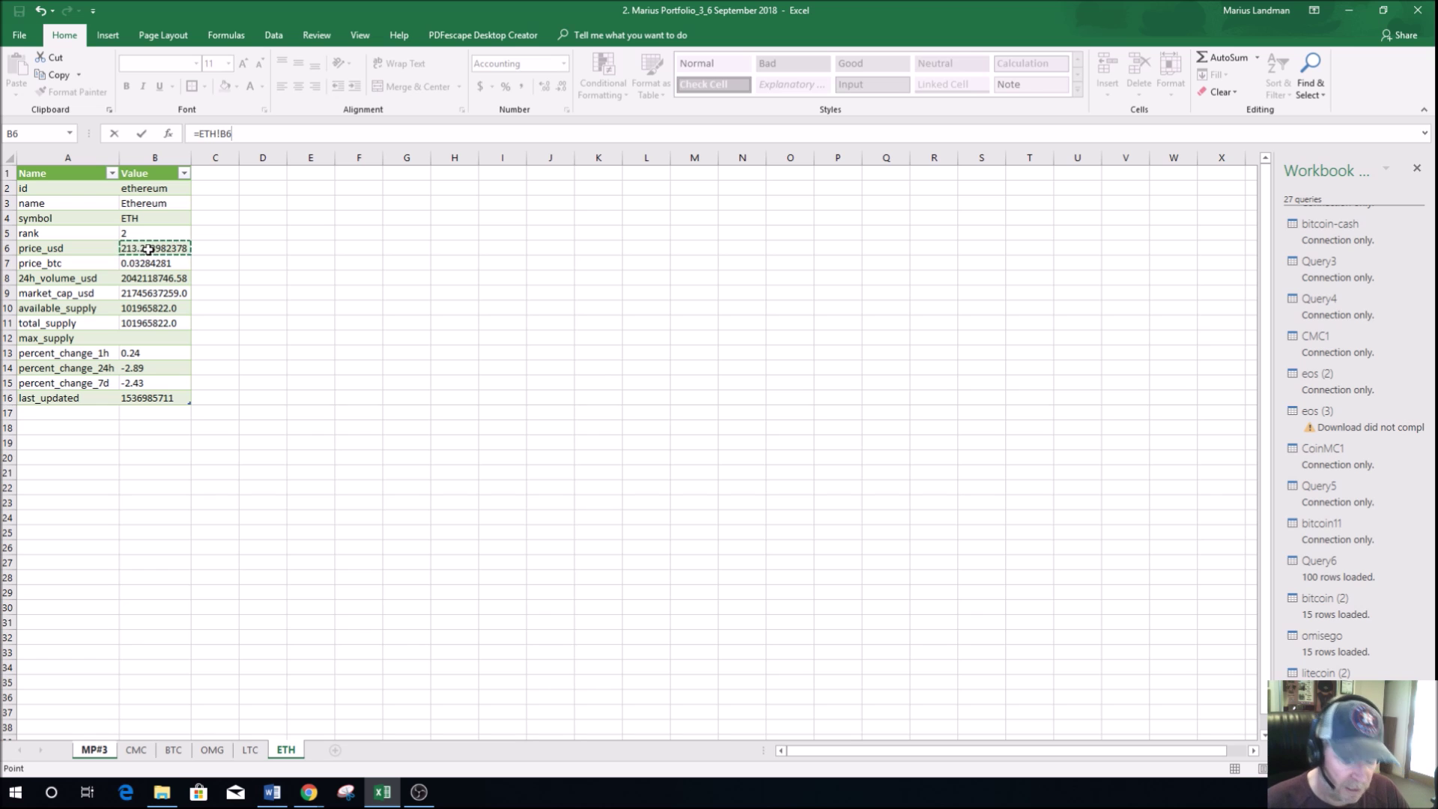
key(Return)
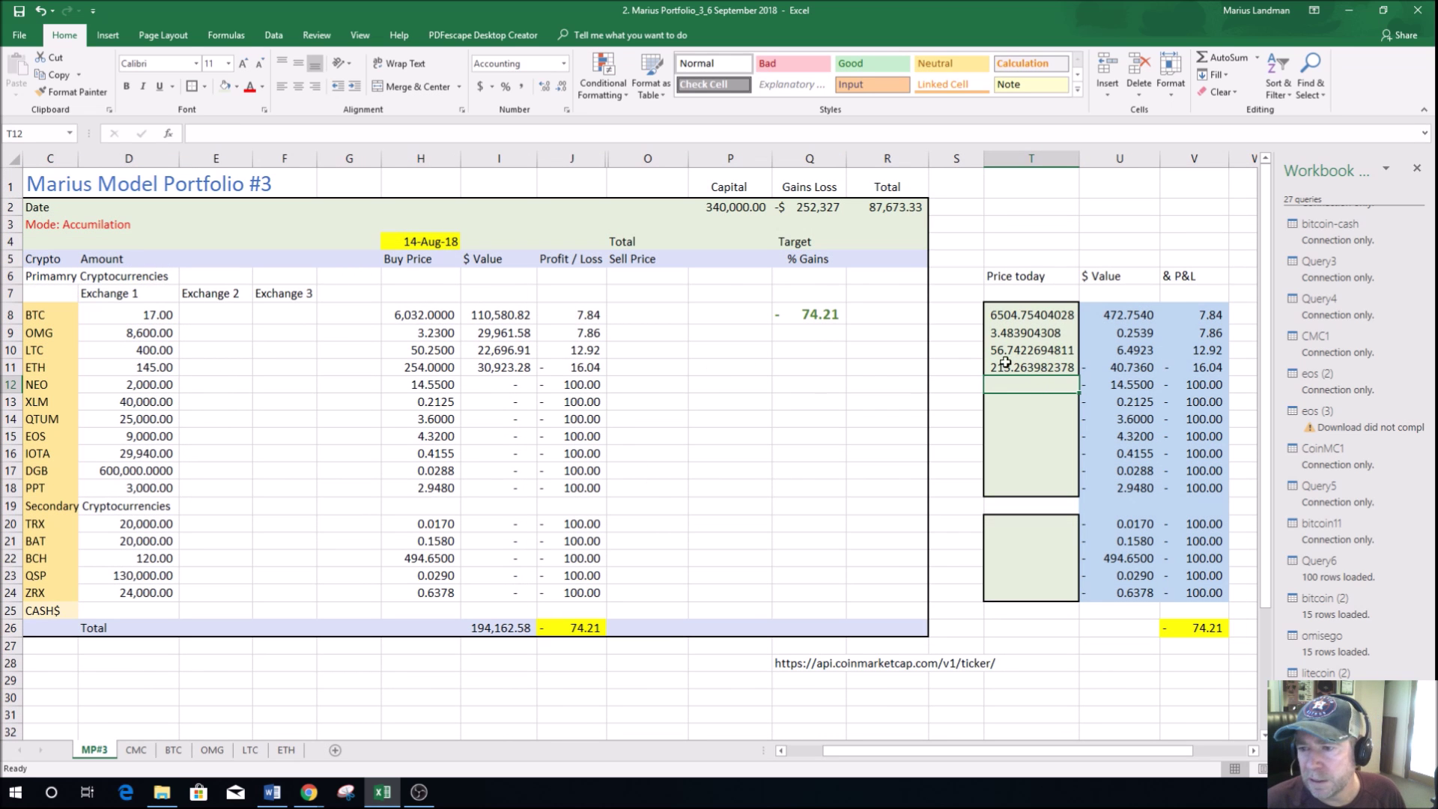
click(621, 371)
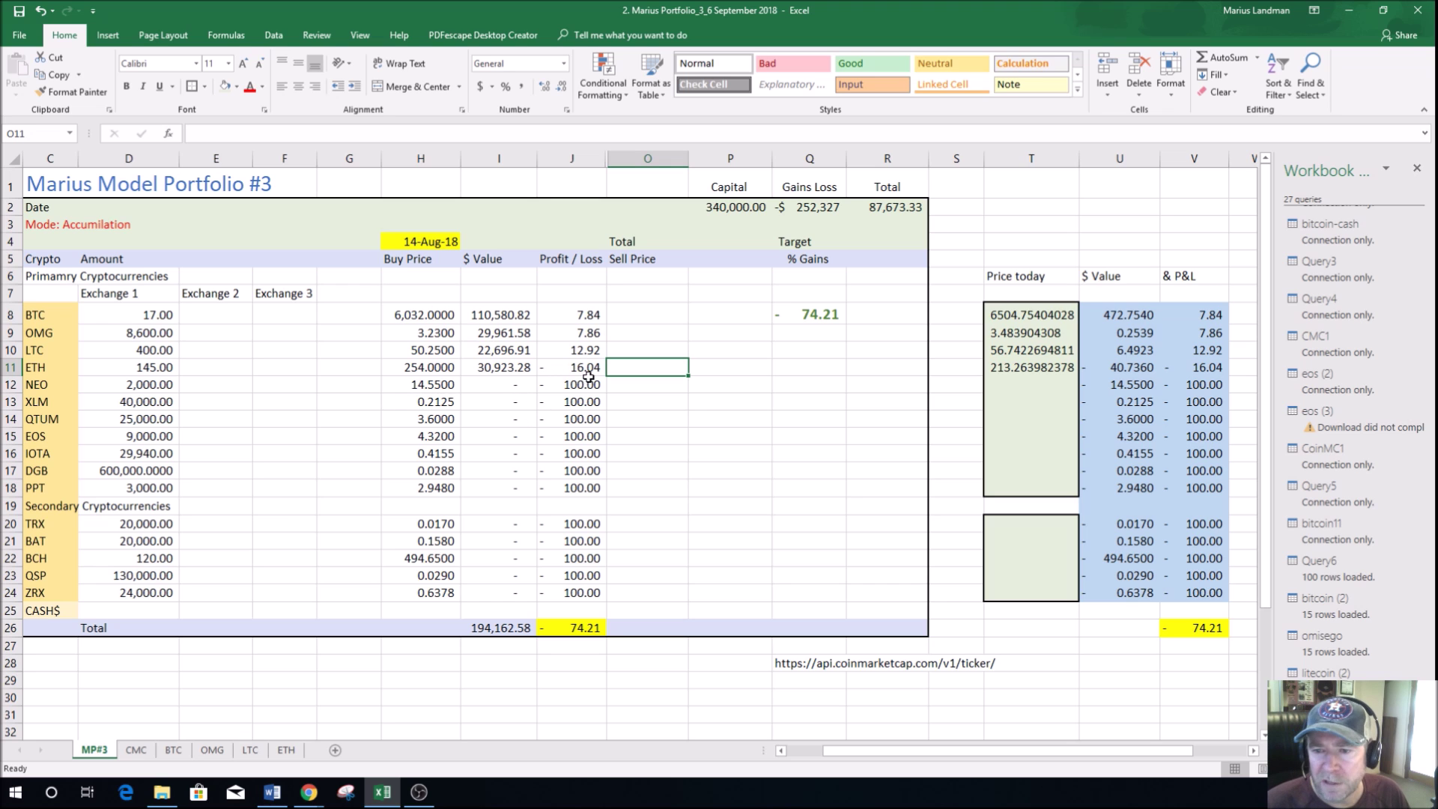
key(ctrl)
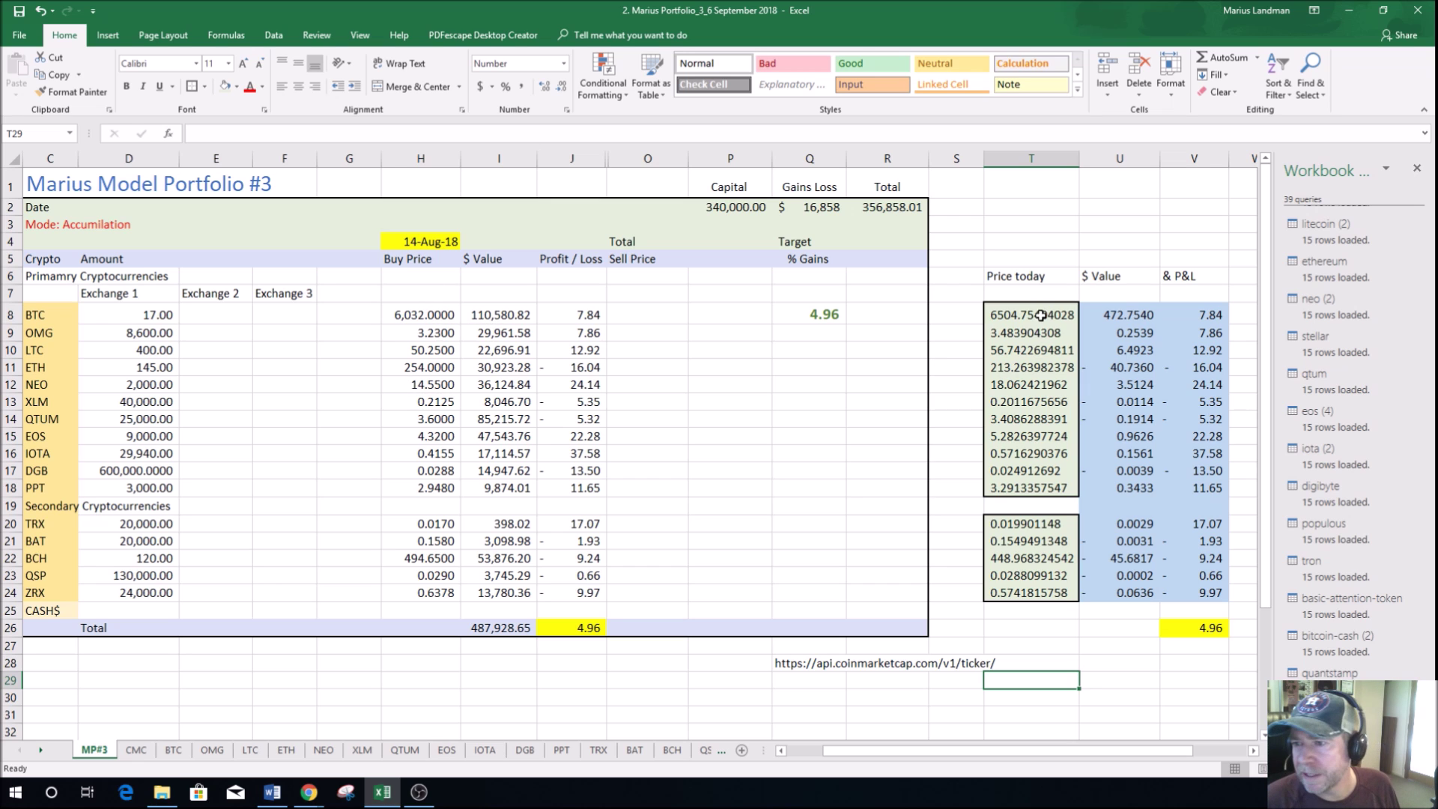
Step: Replace the Capital amount in P2 with a formula referencing the portfolio's total $ Value in I26
click(1026, 352)
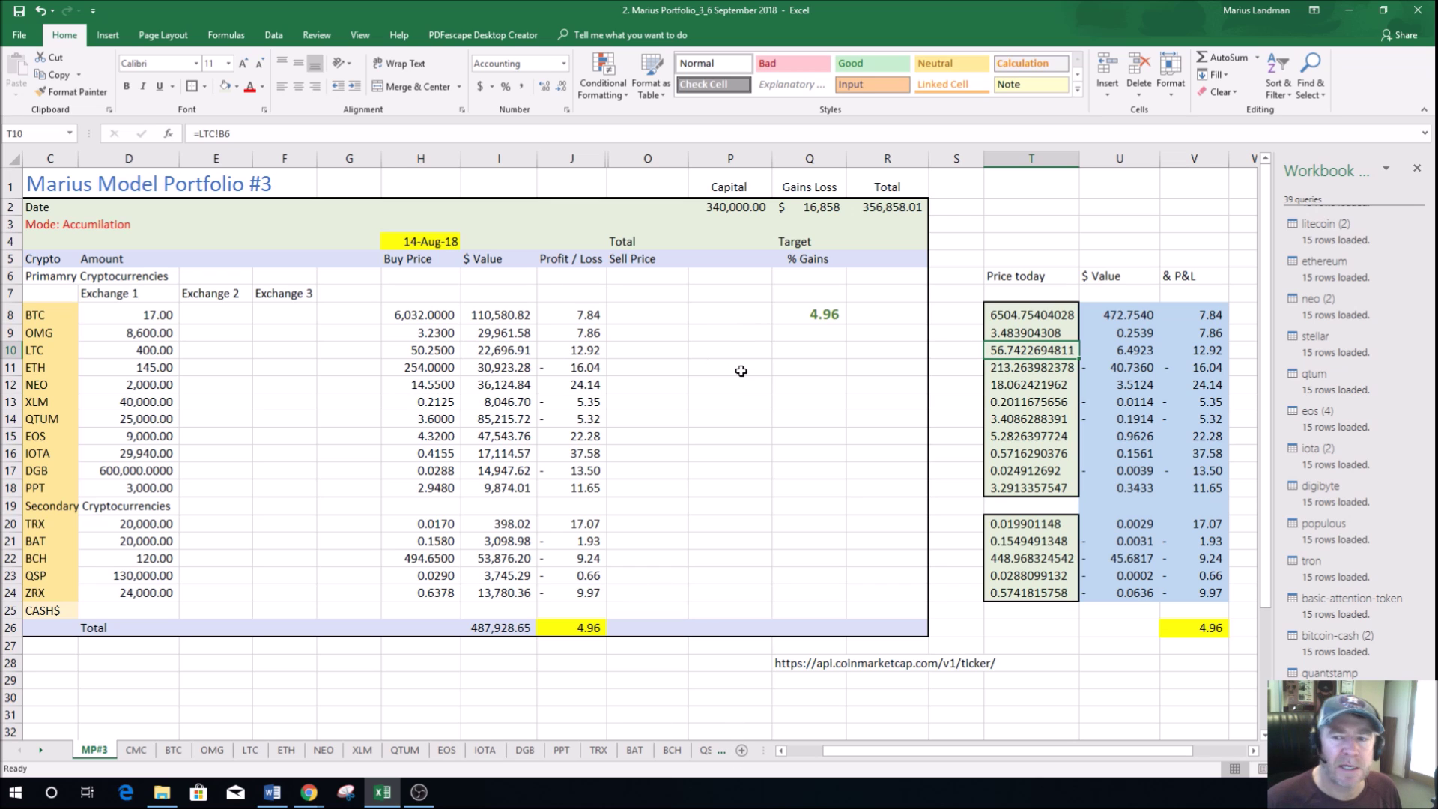
click(815, 316)
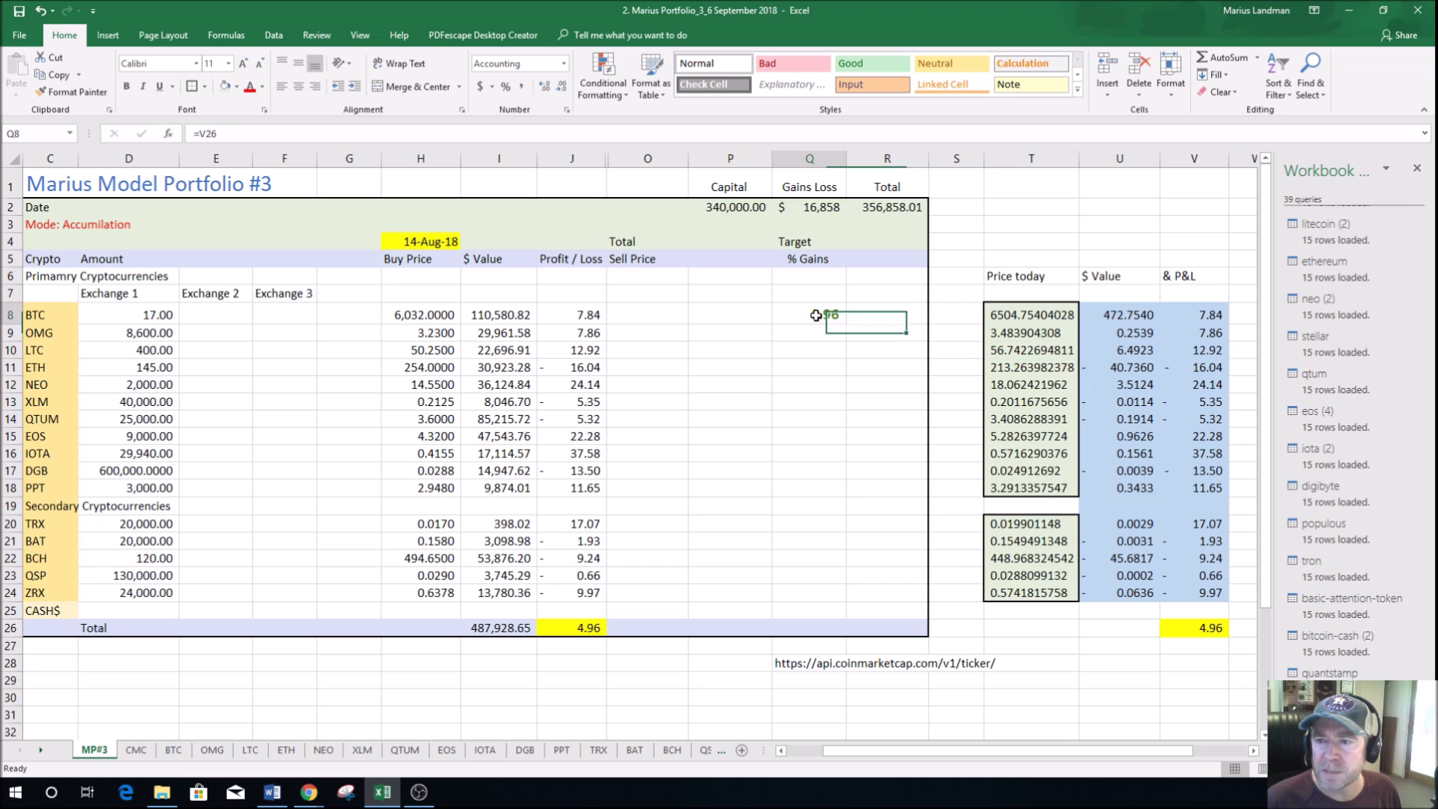
click(719, 208)
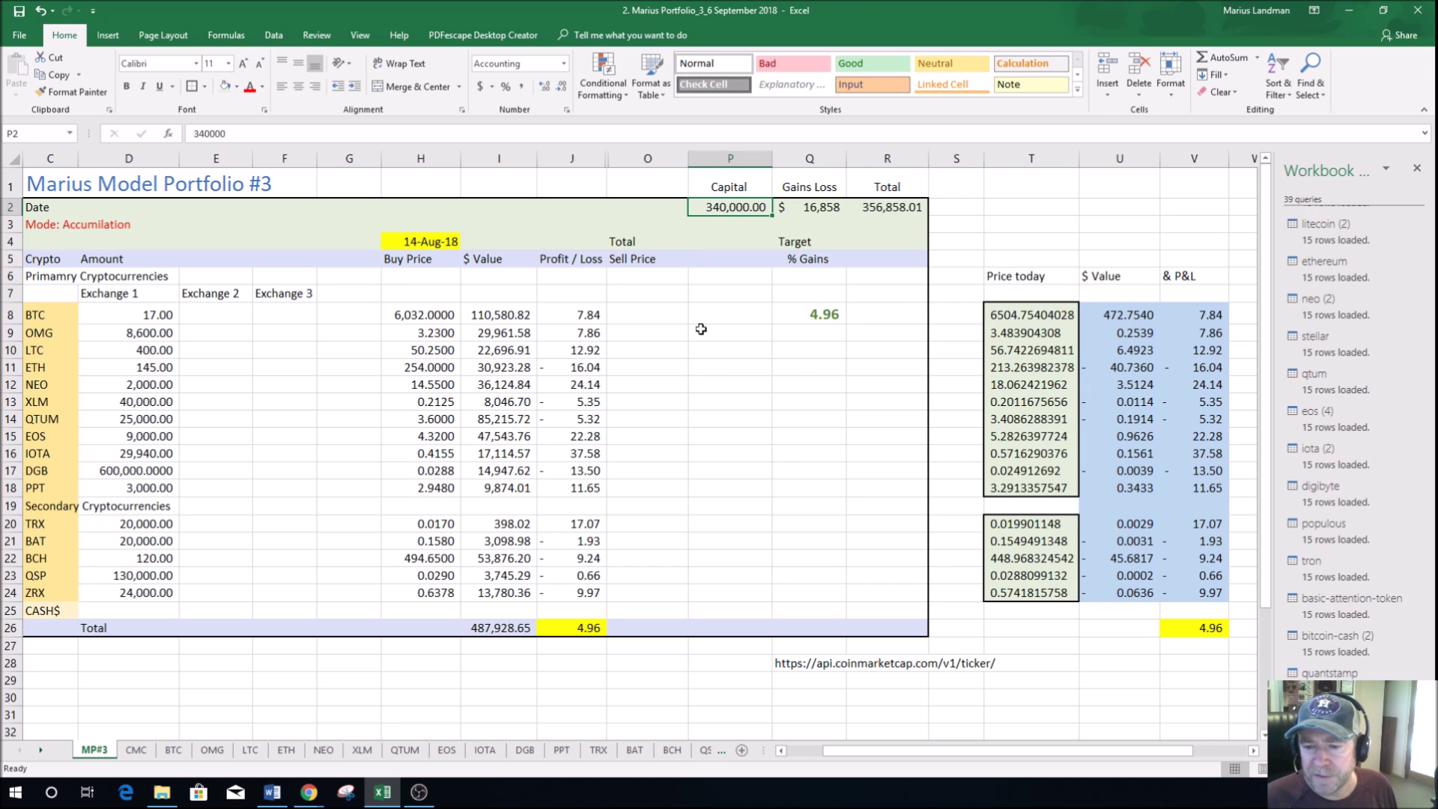
drag(235, 135, 192, 137)
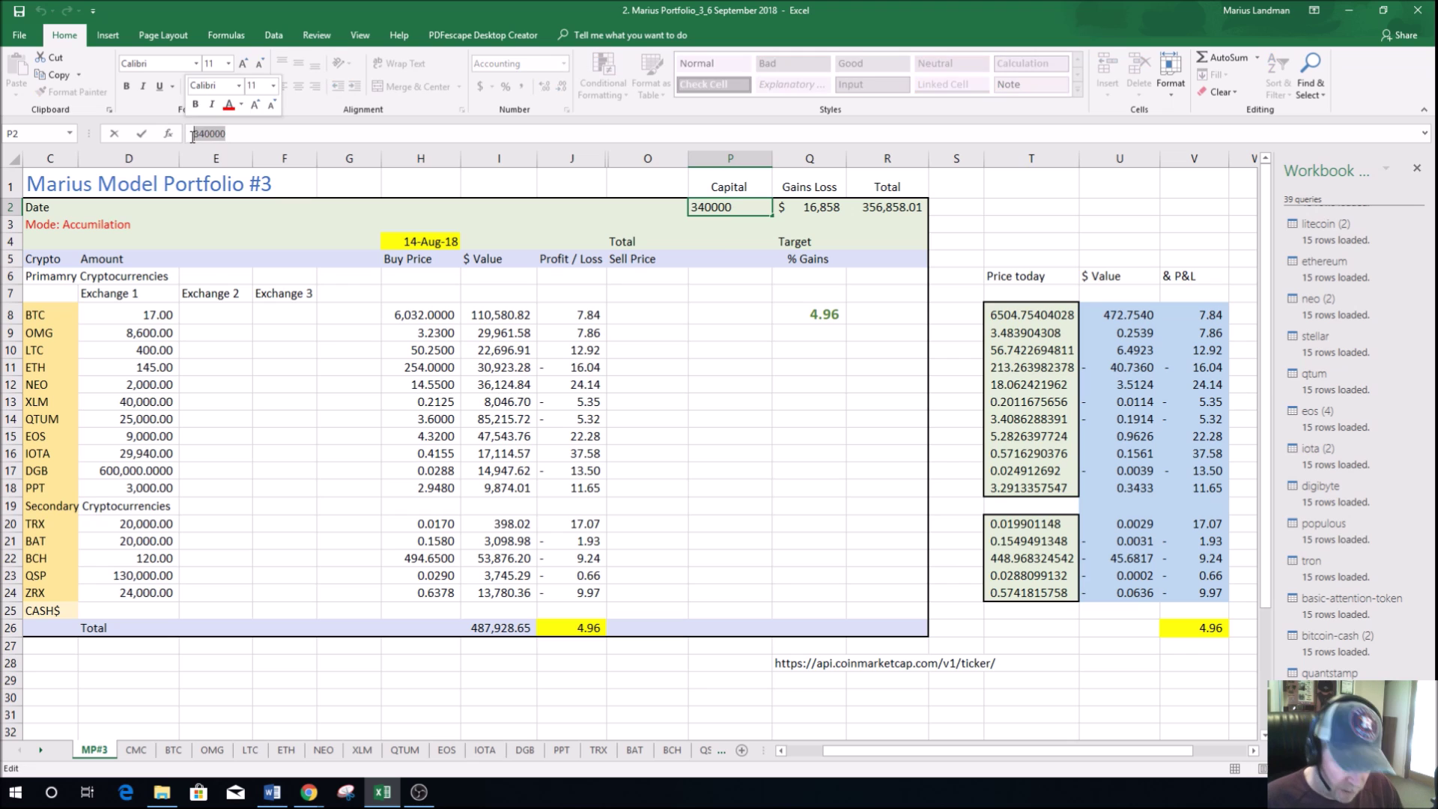
text(=)
click(500, 627)
key(Return)
drag(726, 504, 726, 488)
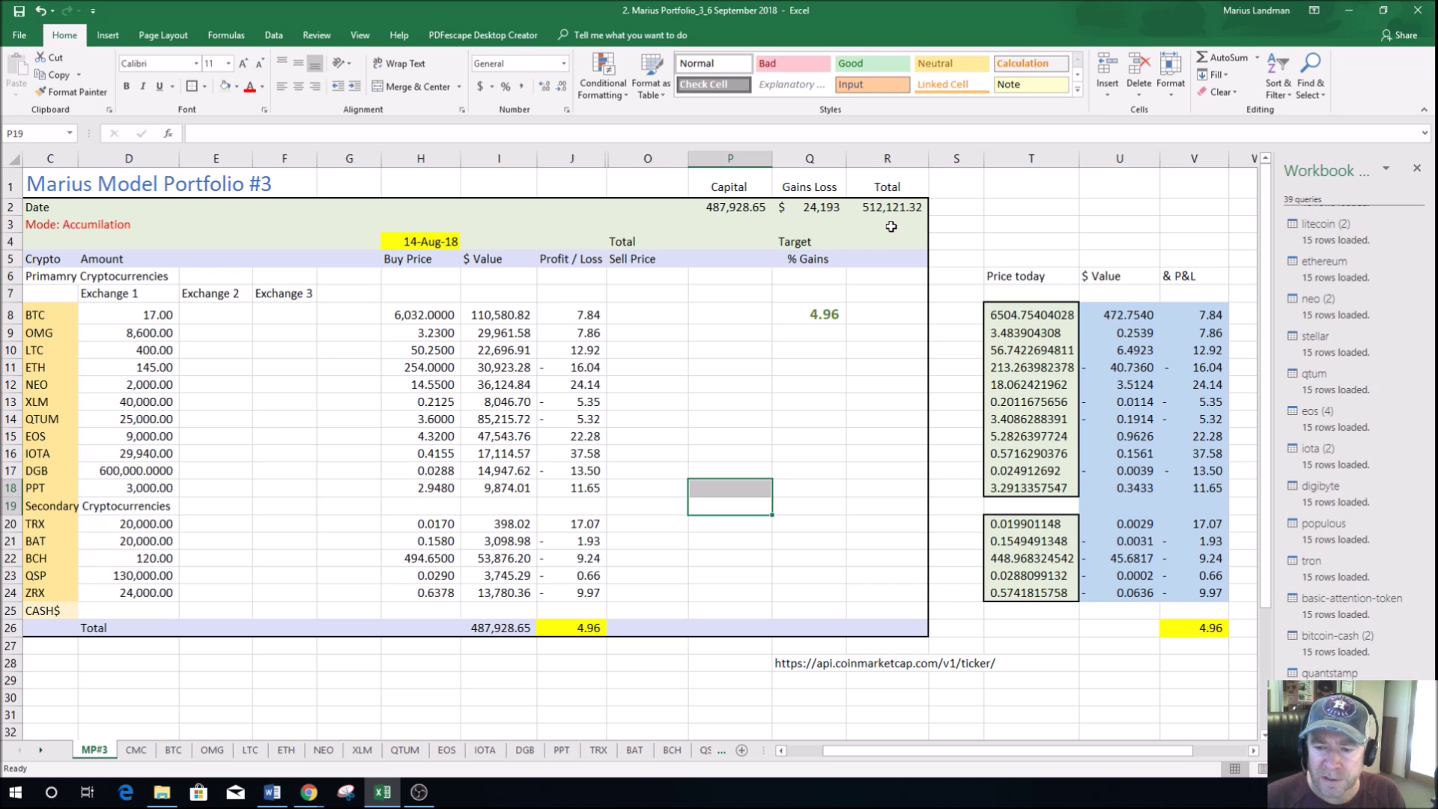
click(816, 207)
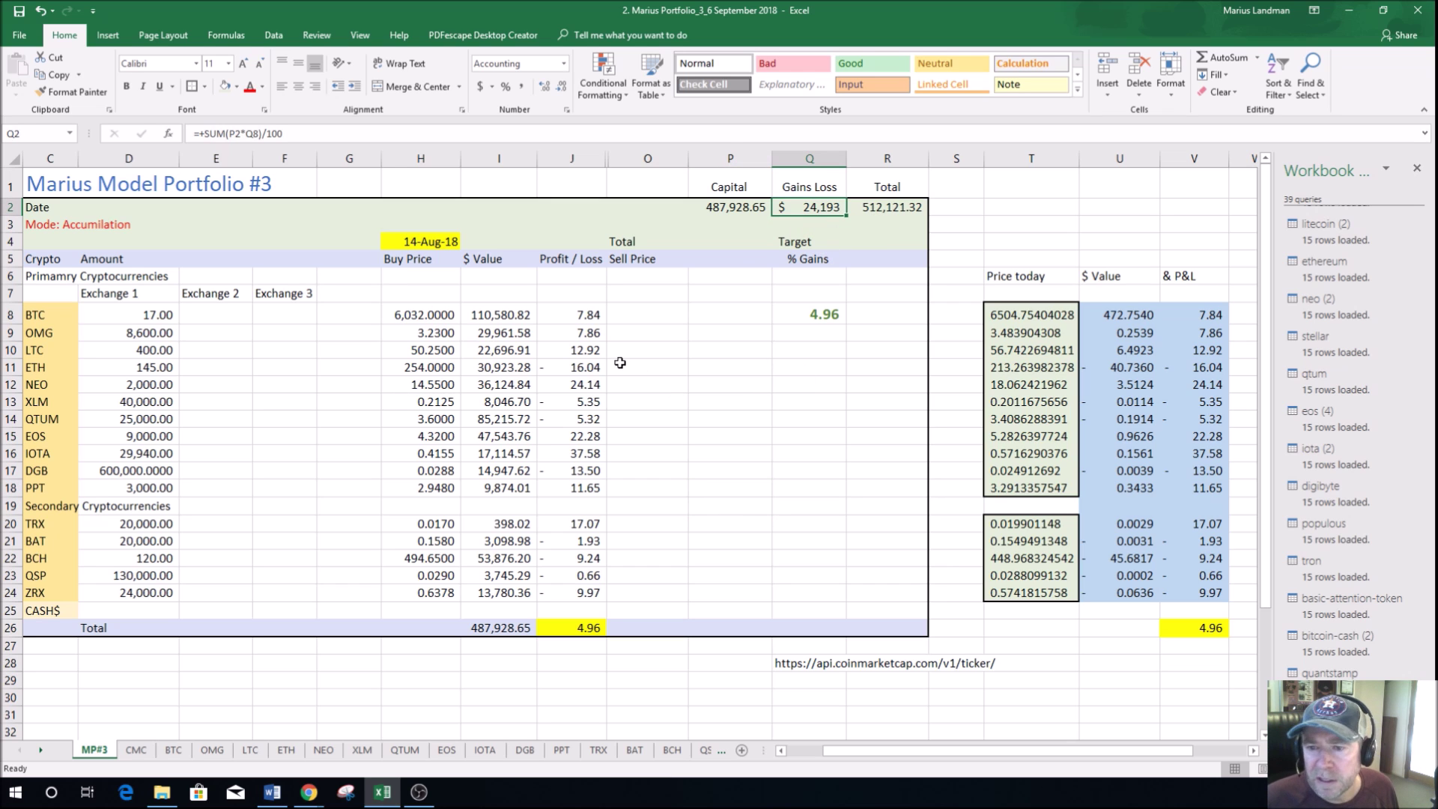
Step: Shade ETH's negative Profit / Loss cell J11 grey
click(578, 366)
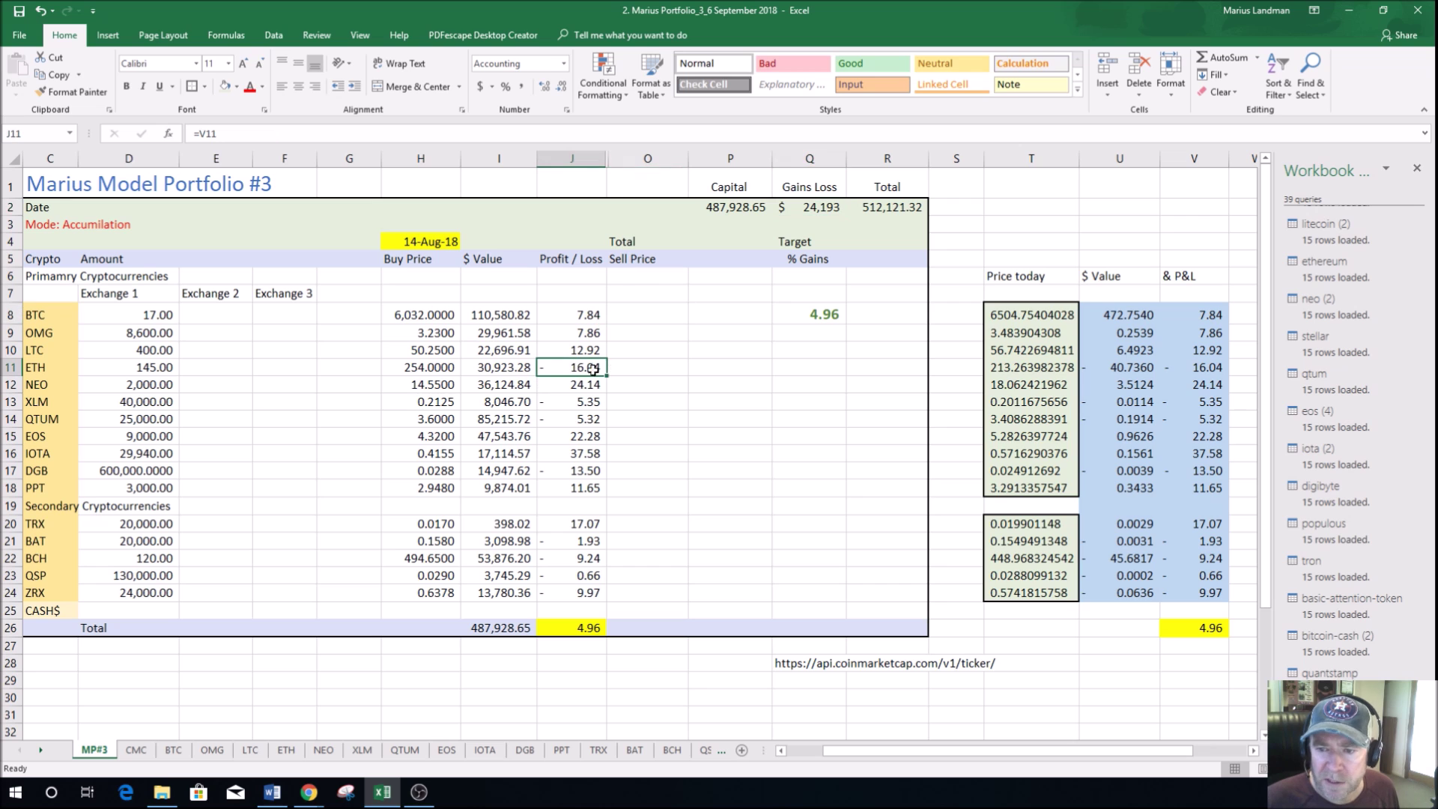
click(238, 87)
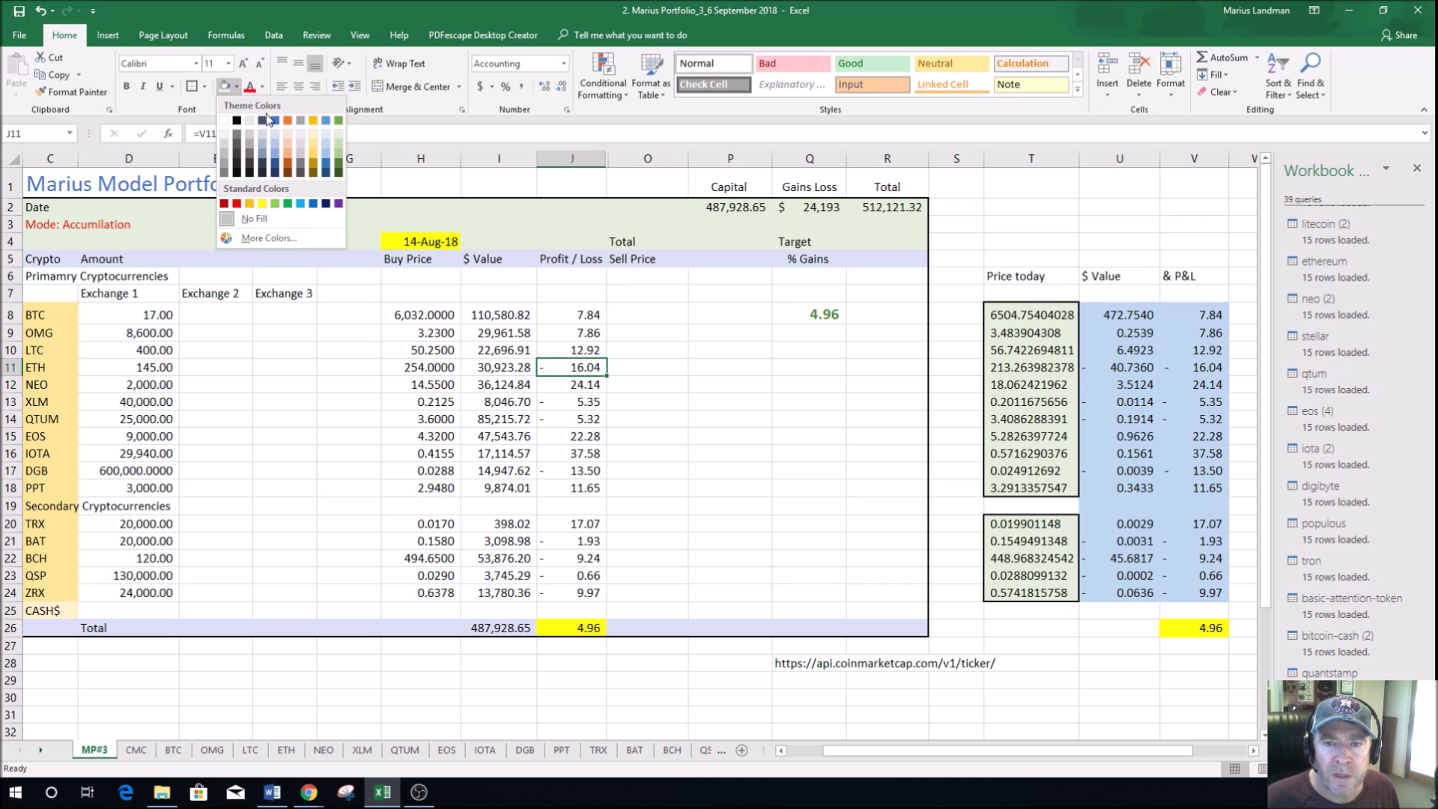
click(273, 120)
click(239, 87)
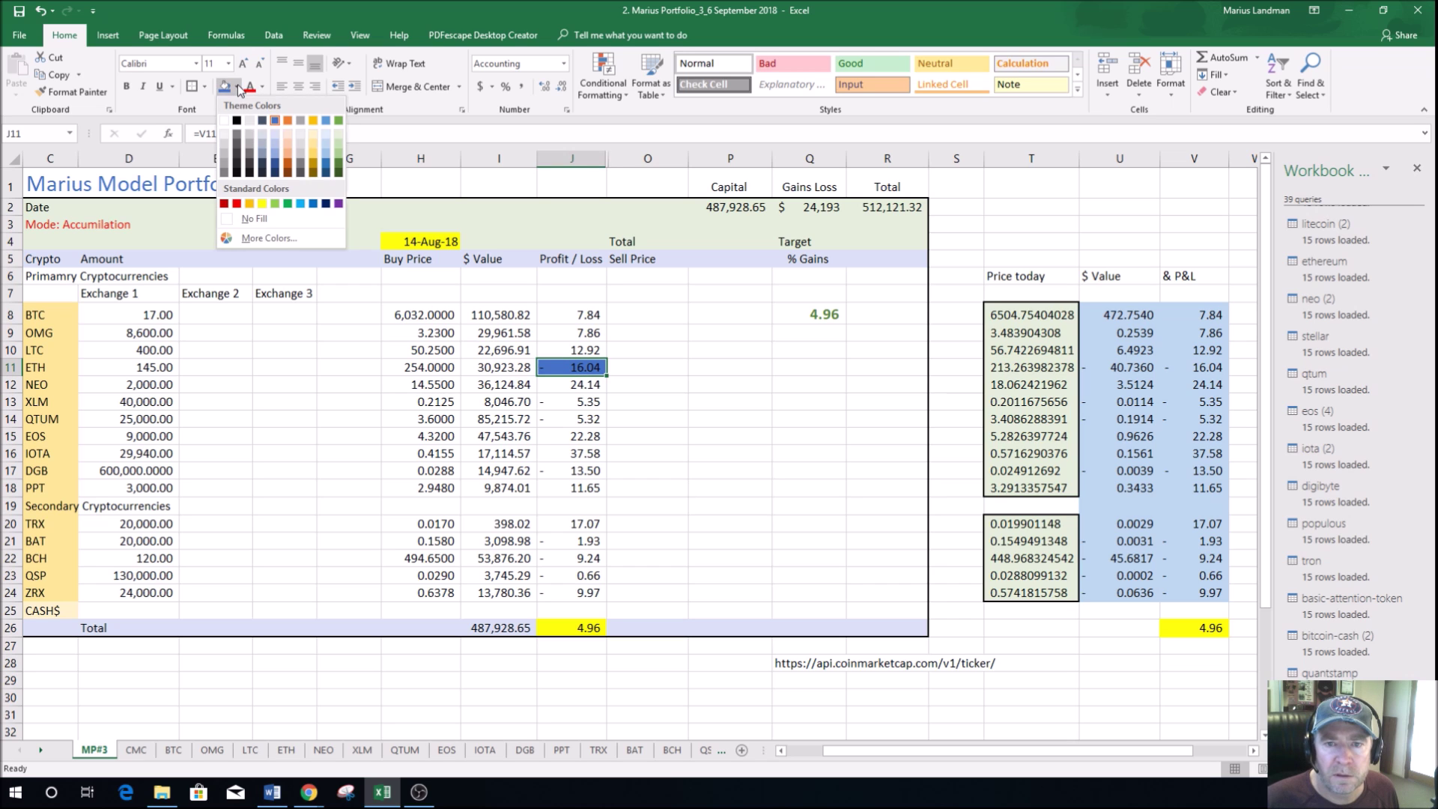
click(225, 154)
click(693, 420)
Step: Apply the same grey fill to the negative Profit / Loss cells of DGB (J17) and BAT through ZRX (J21:J24)
drag(585, 402, 583, 418)
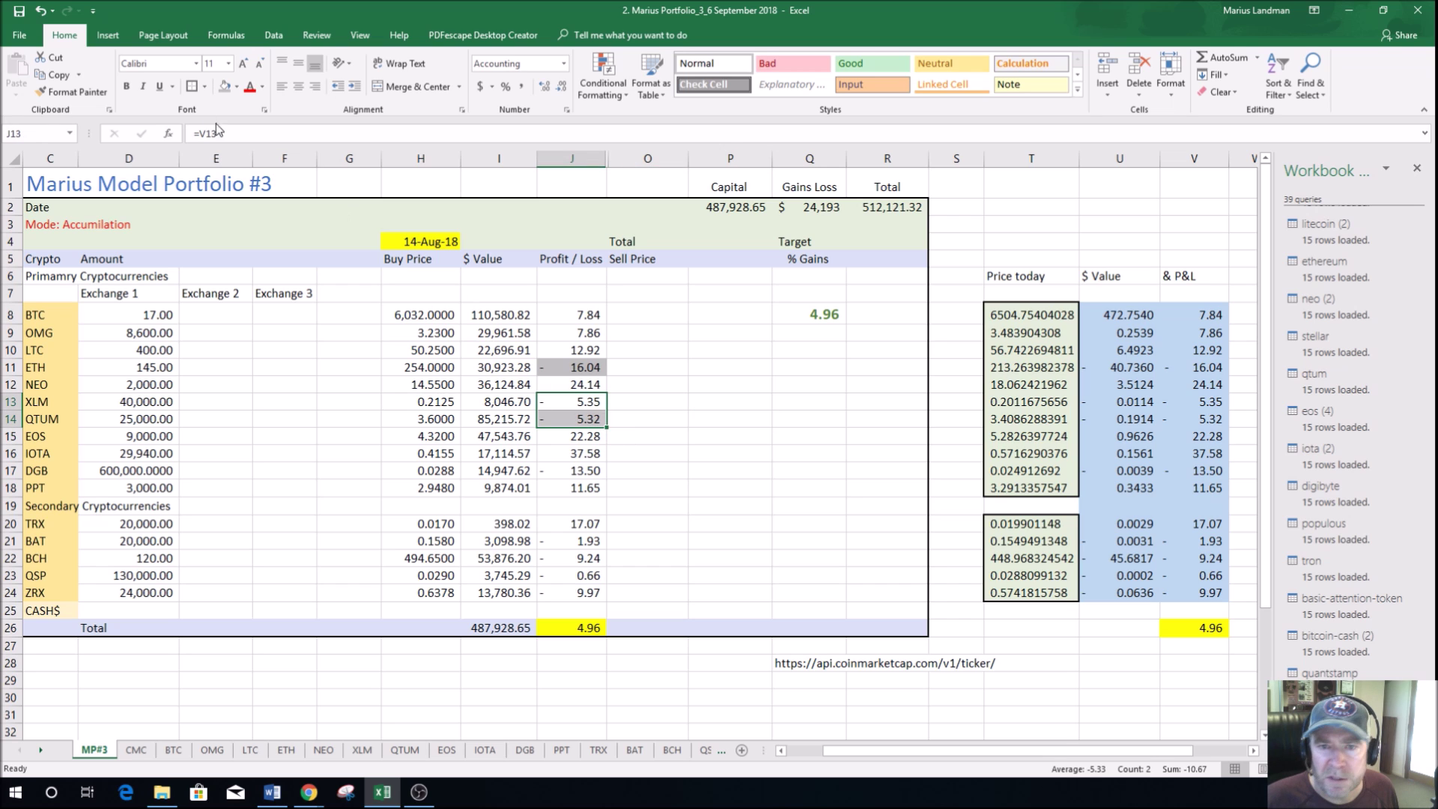
click(580, 471)
click(224, 87)
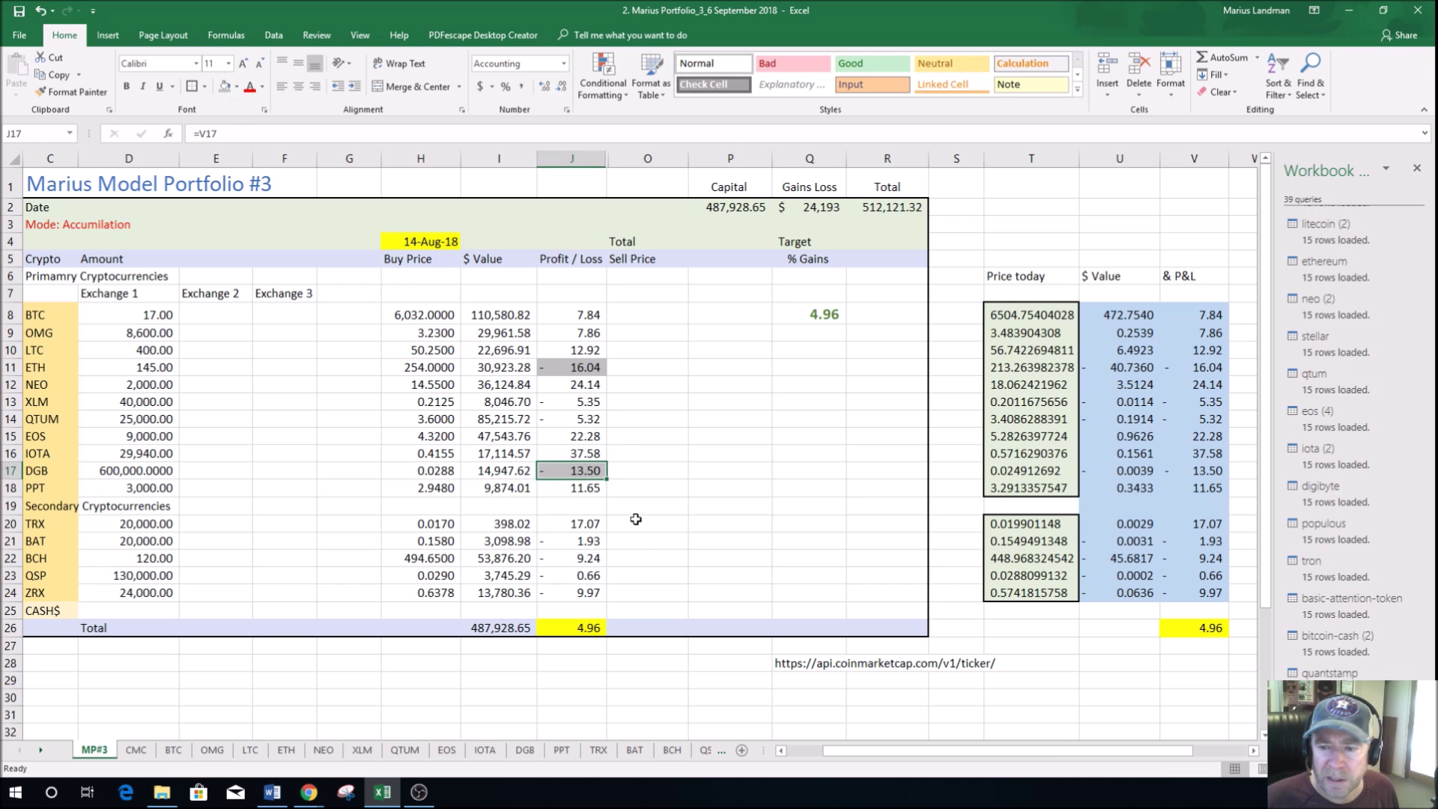
click(649, 539)
drag(566, 540, 564, 591)
click(224, 86)
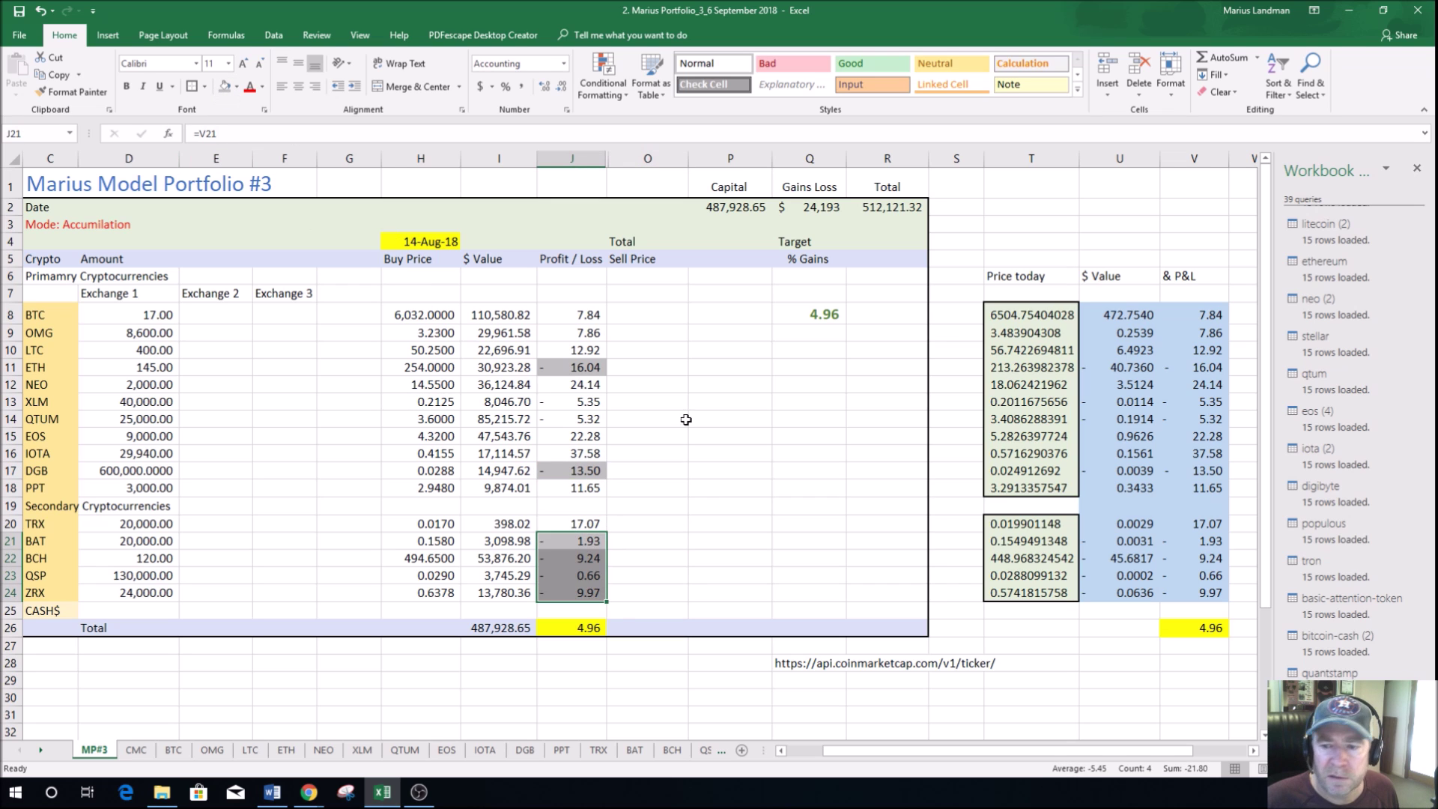
click(695, 436)
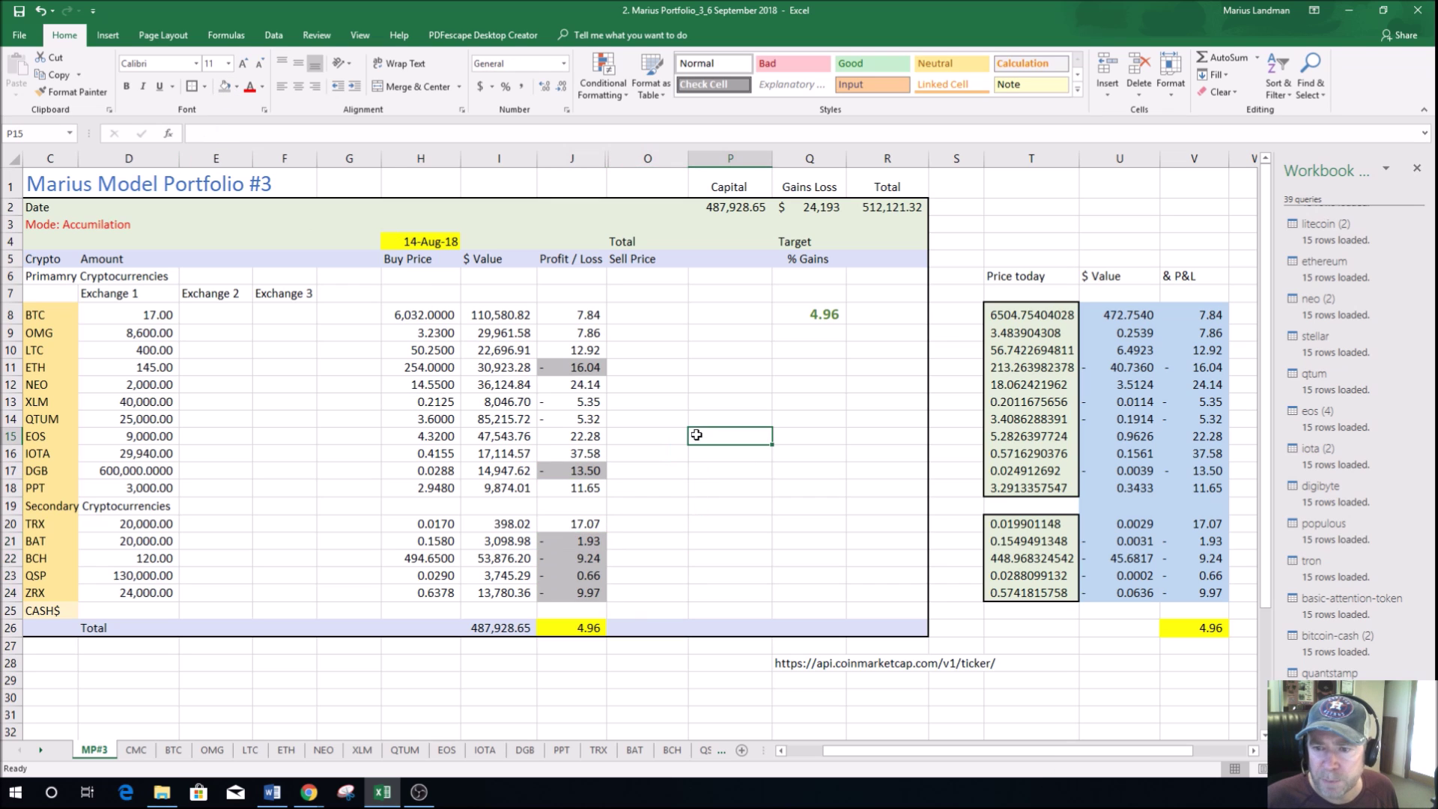
click(628, 457)
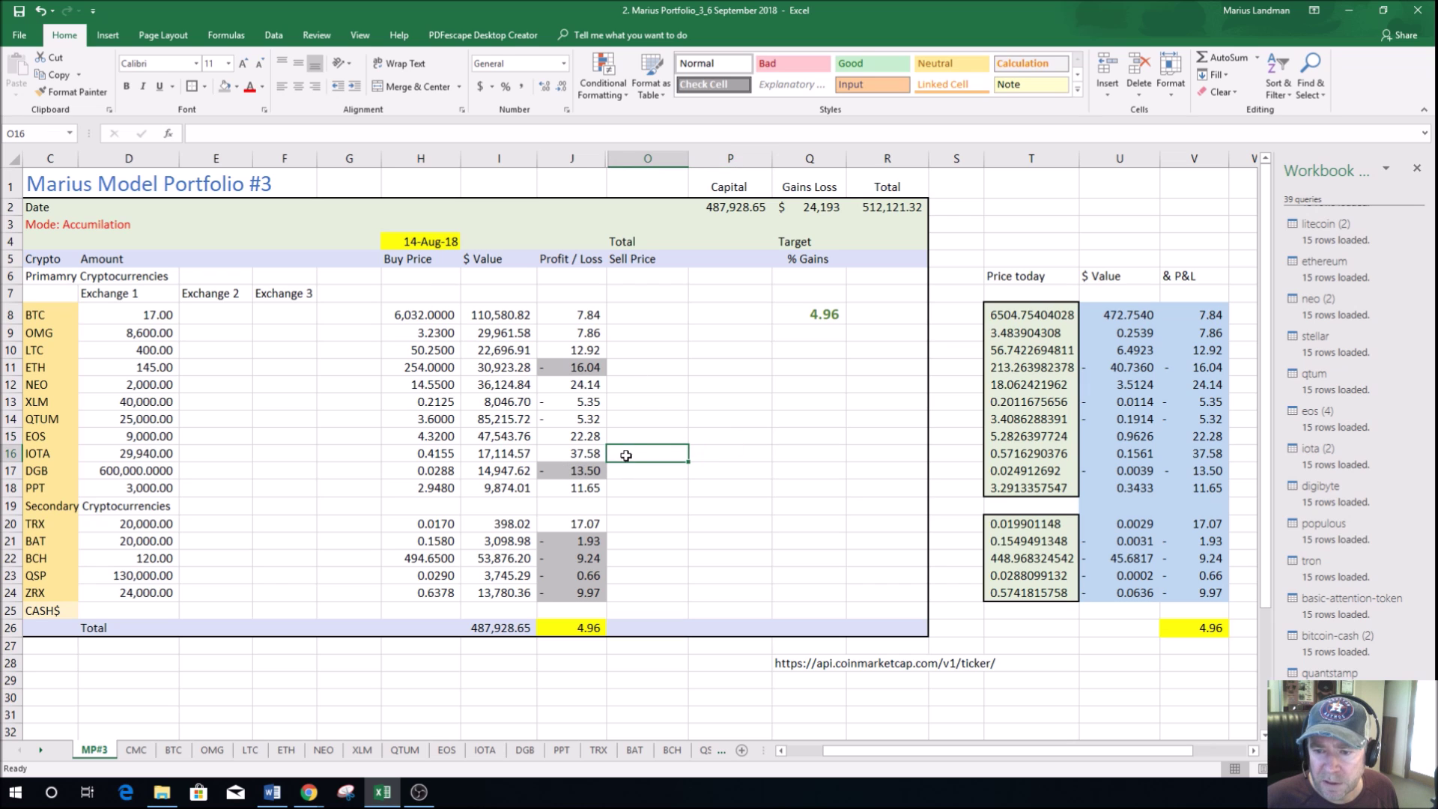
click(620, 440)
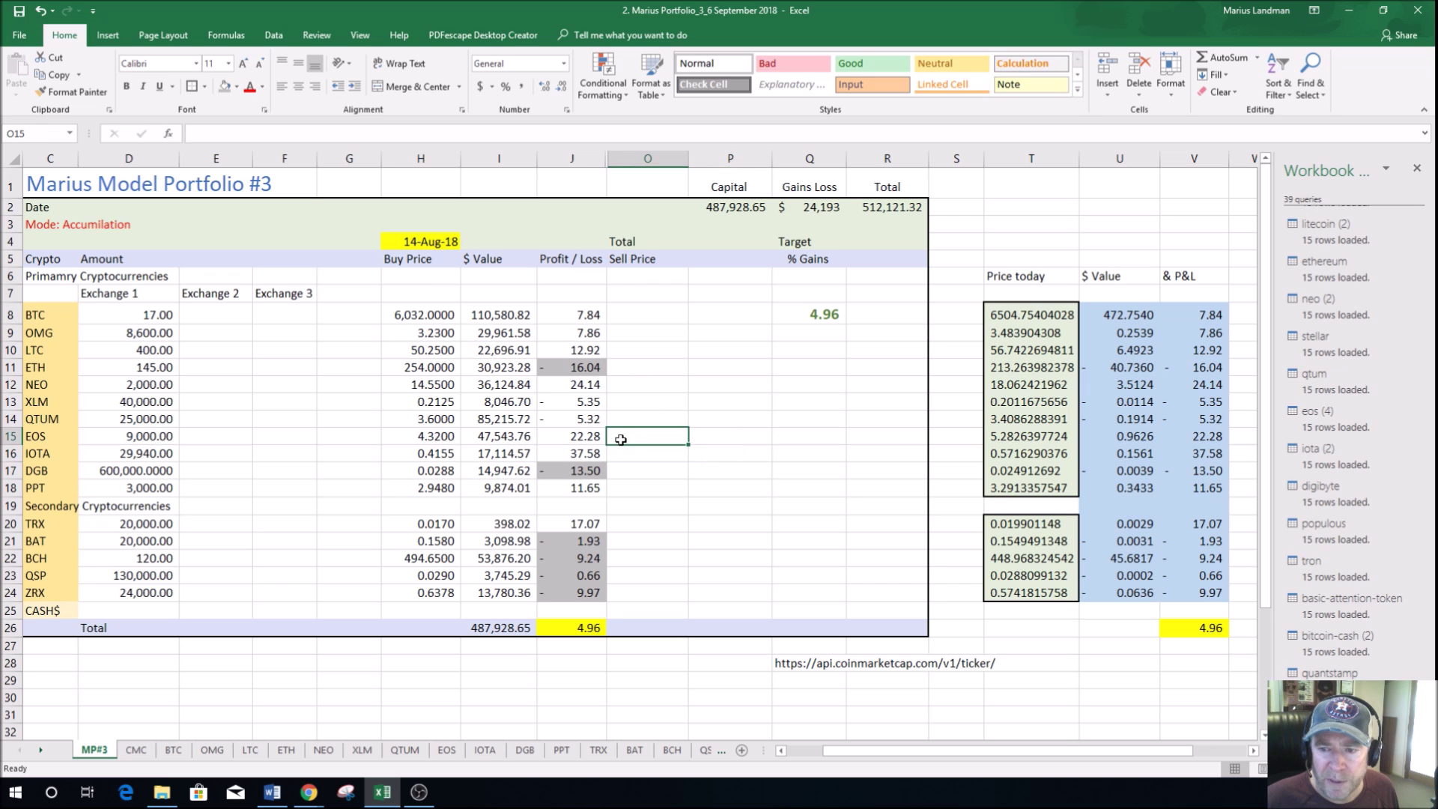
click(630, 385)
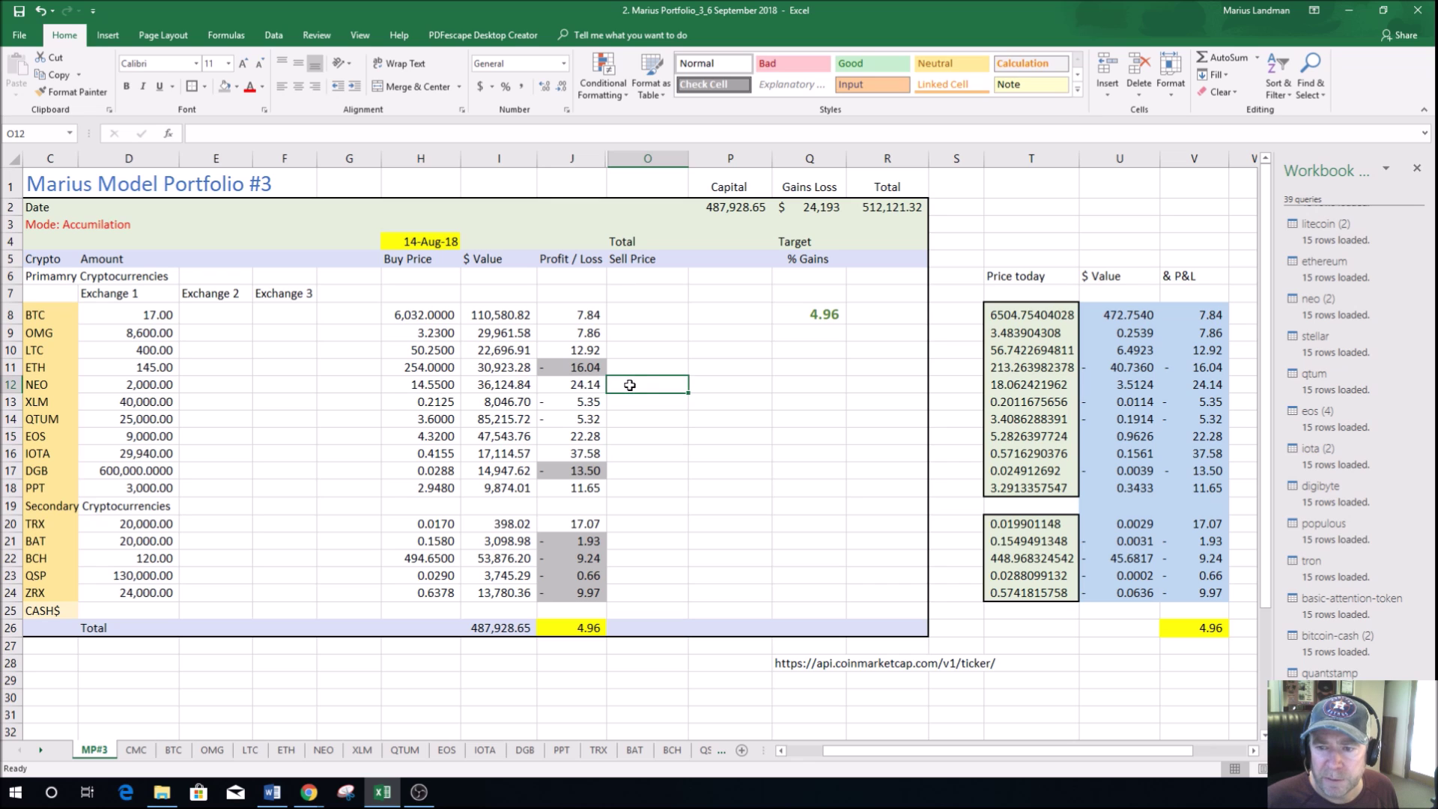
click(629, 353)
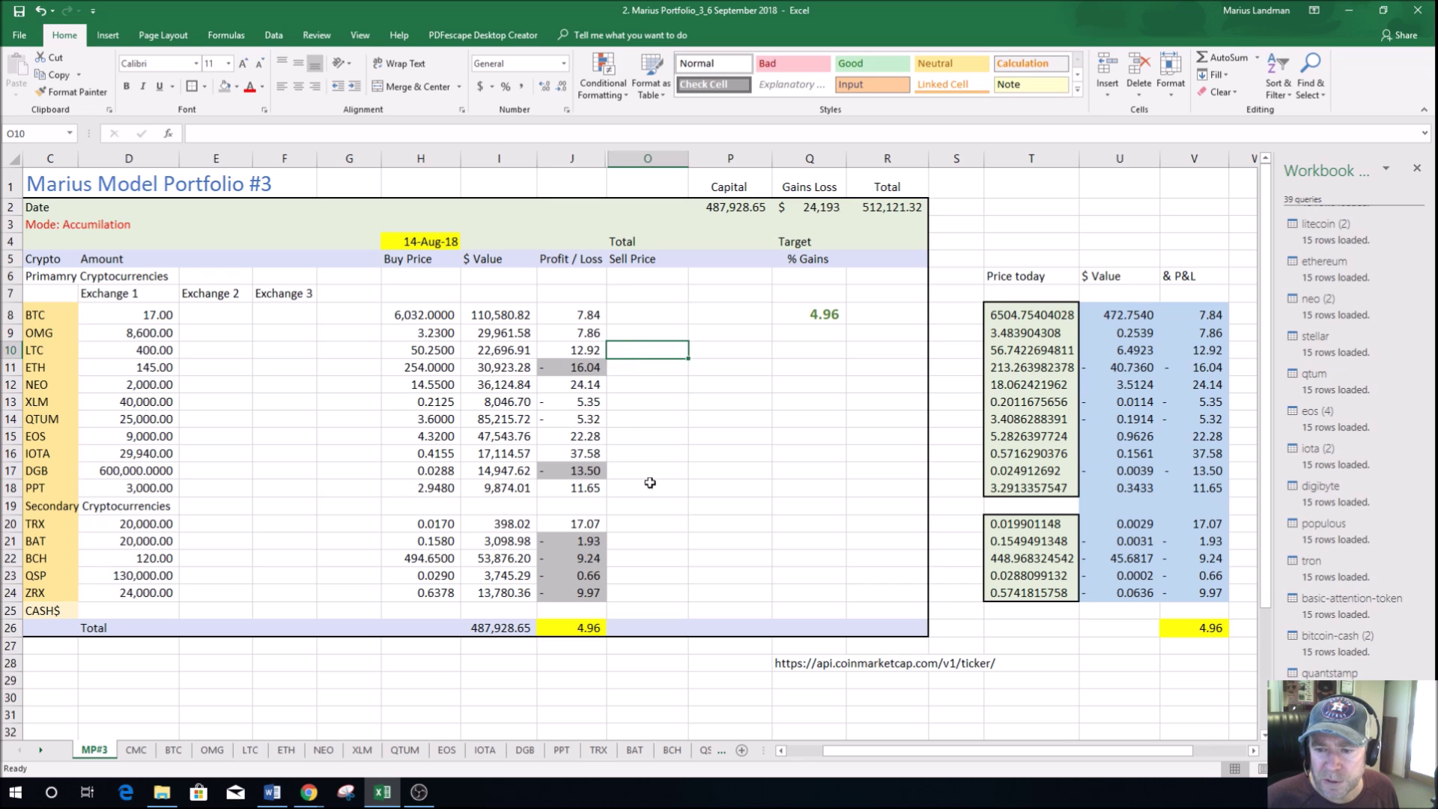
click(641, 522)
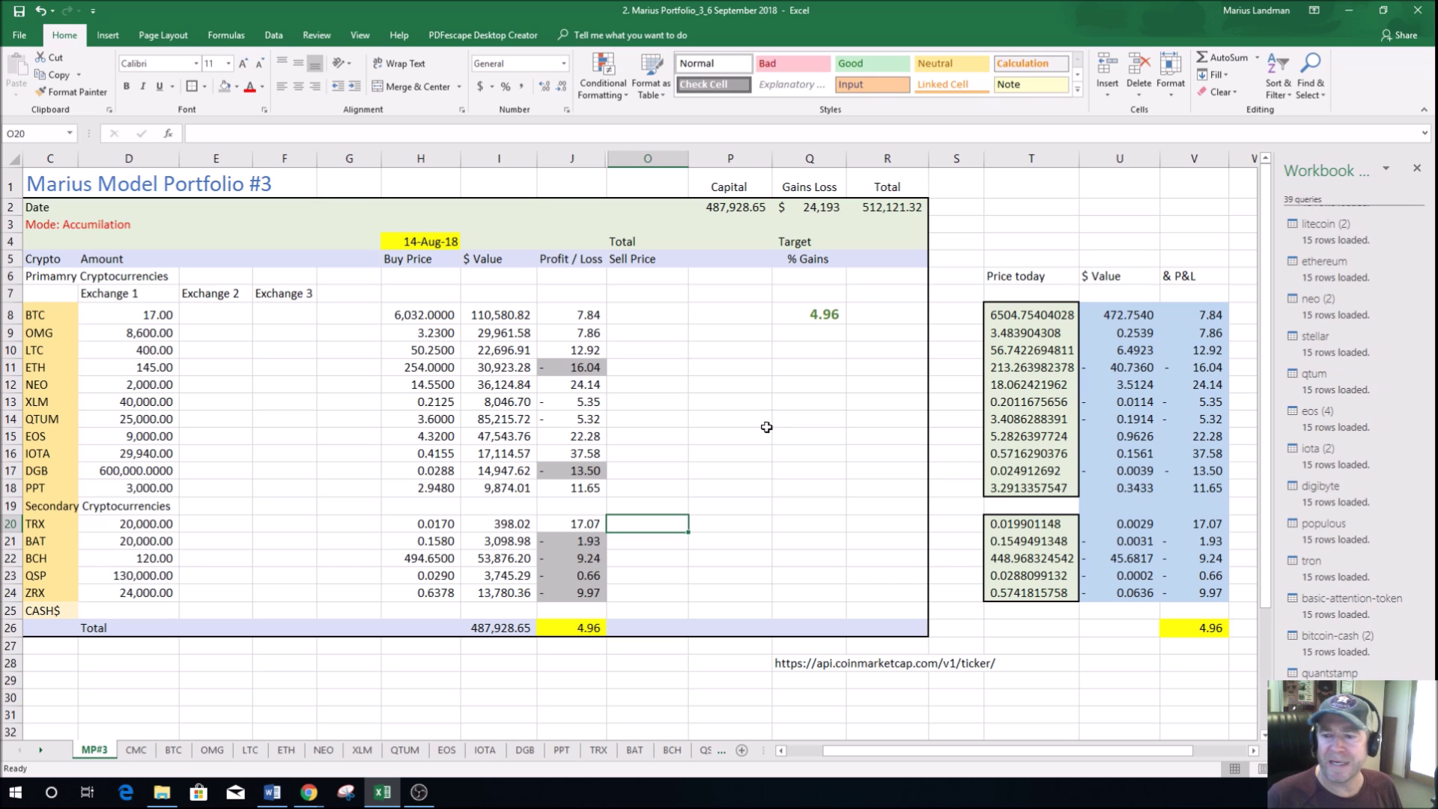
click(645, 487)
Step: Switch to Chrome, open the site's Premium Membership page through My Account, look through the private members reports, and return to the Excel workbook
key(alt+Tab)
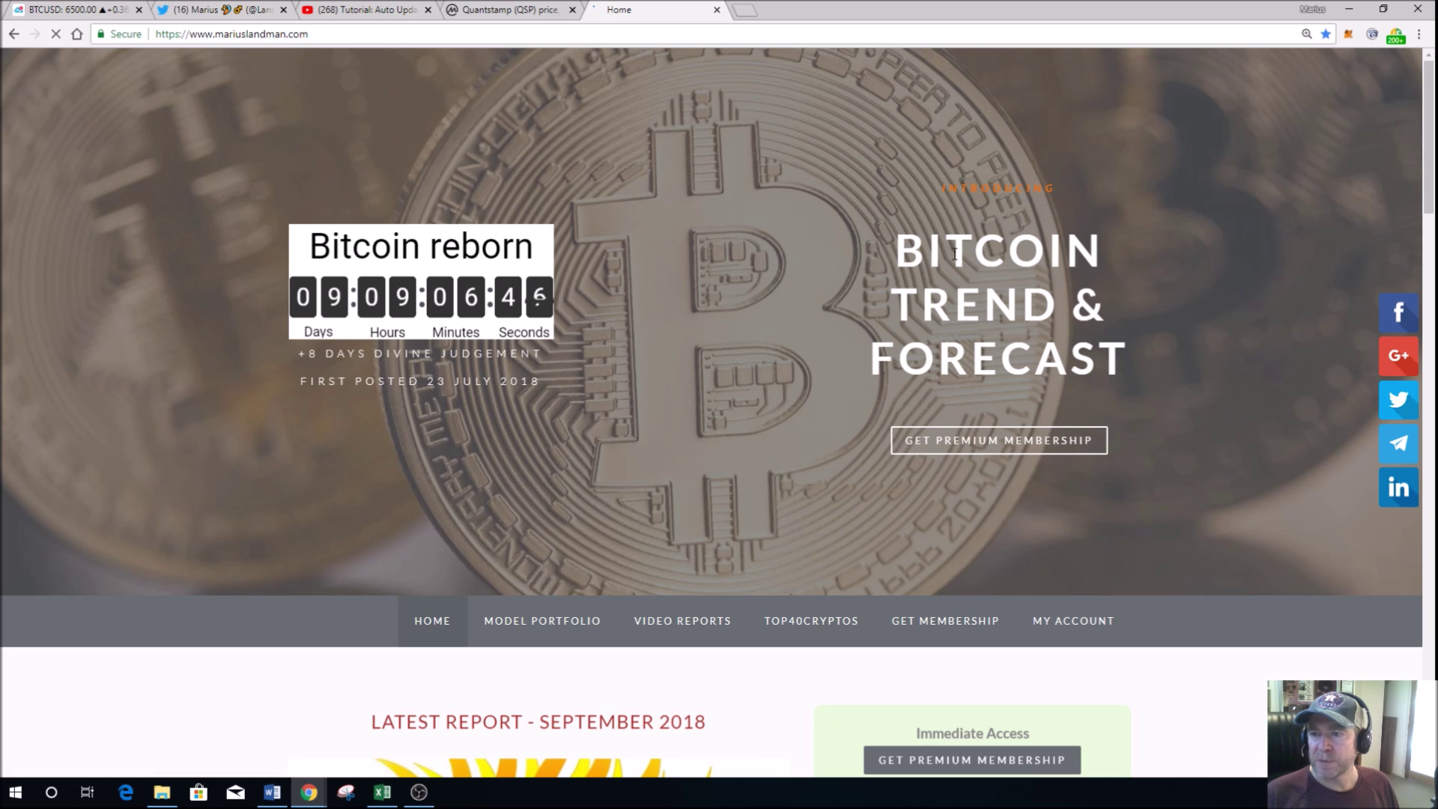
scroll(1112, 392, down, 3)
click(1070, 422)
click(569, 431)
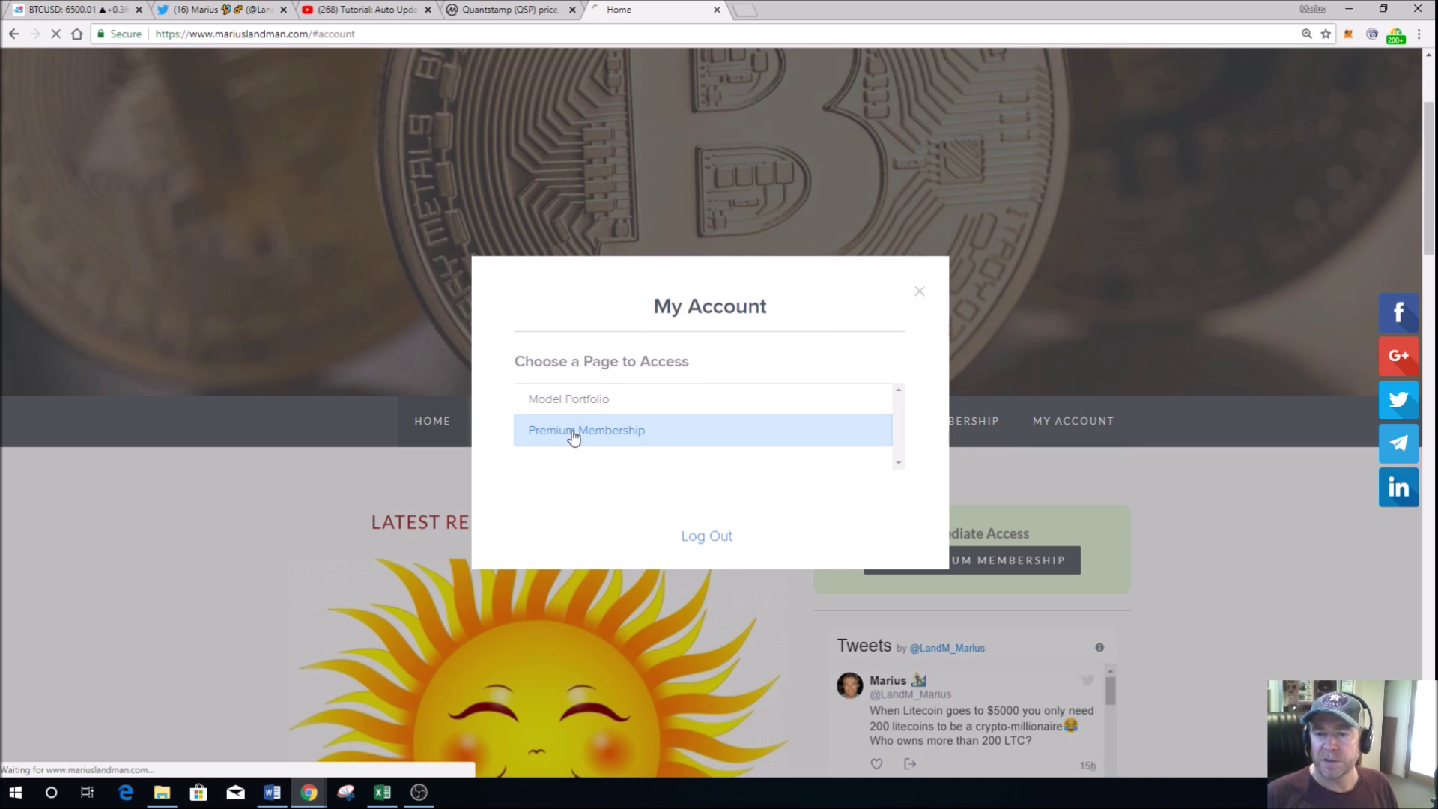
scroll(720, 435, down, 3)
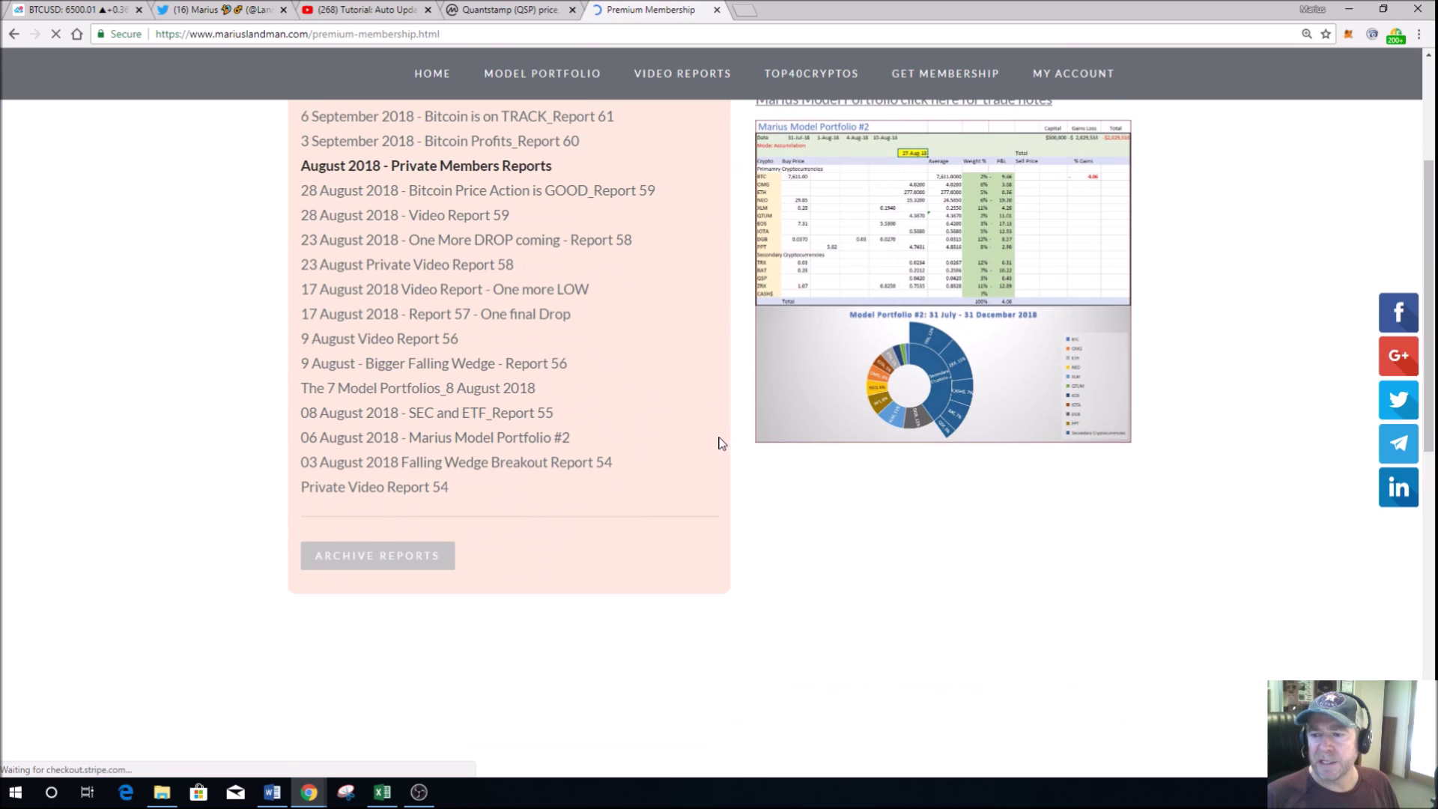
click(315, 612)
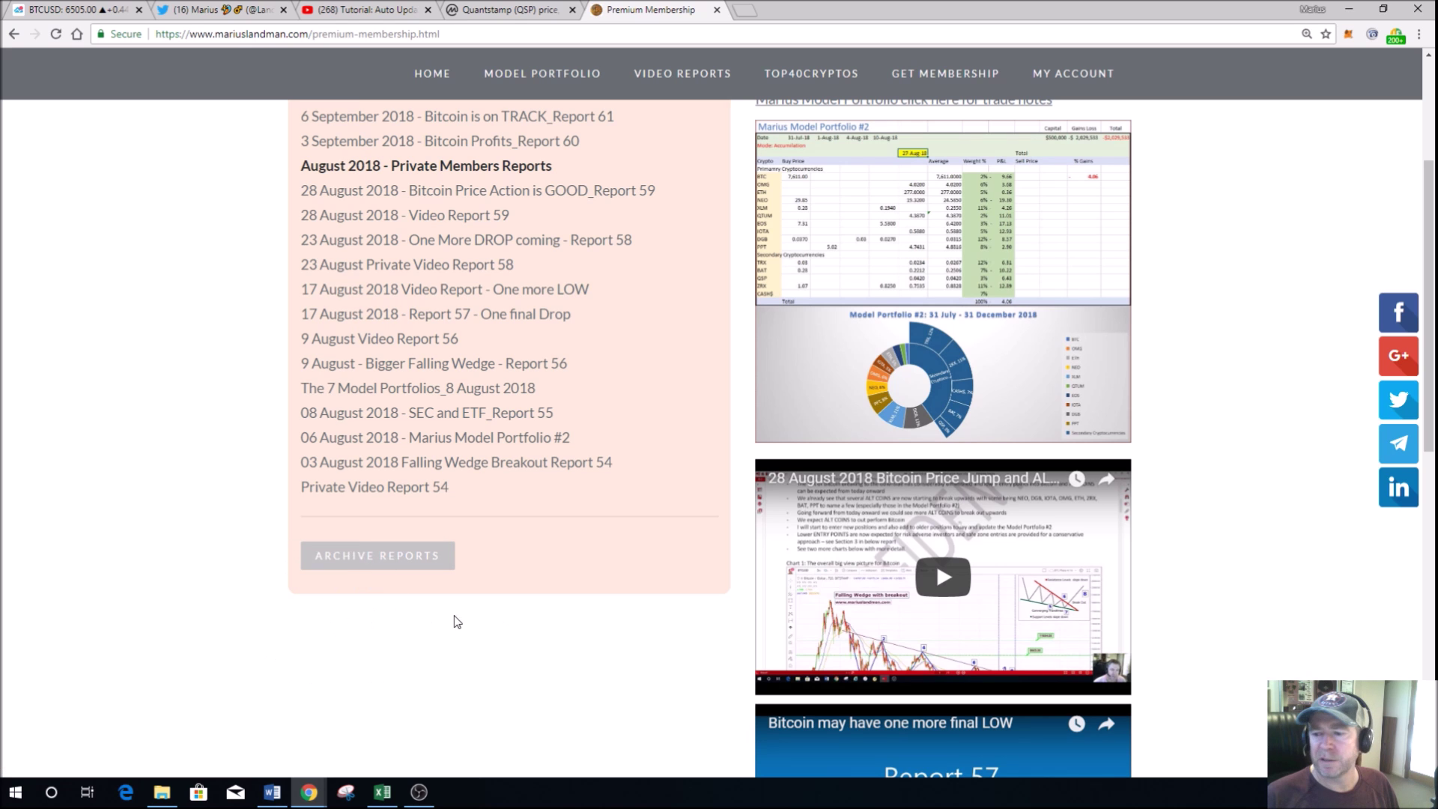
scroll(619, 578, up, 4)
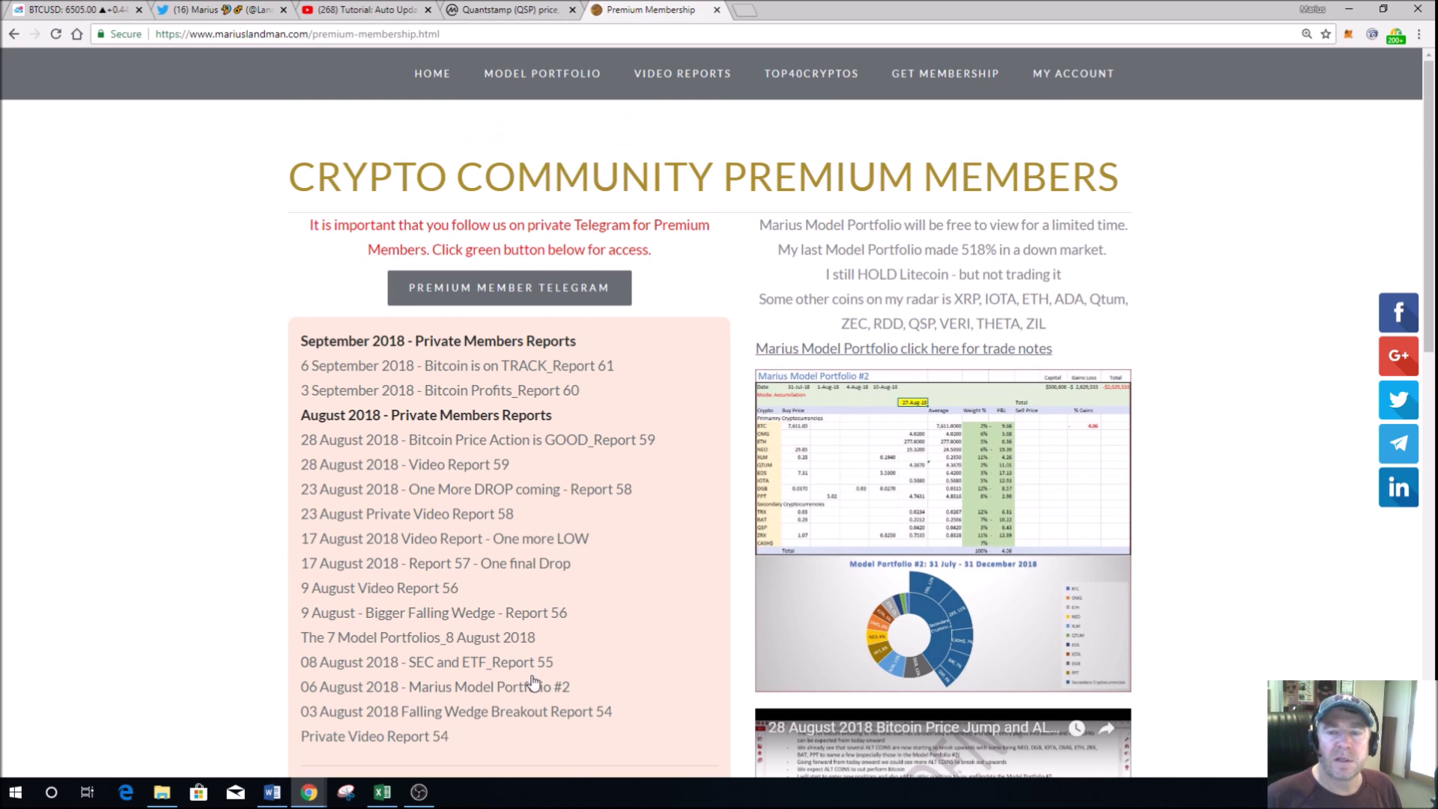
click(384, 794)
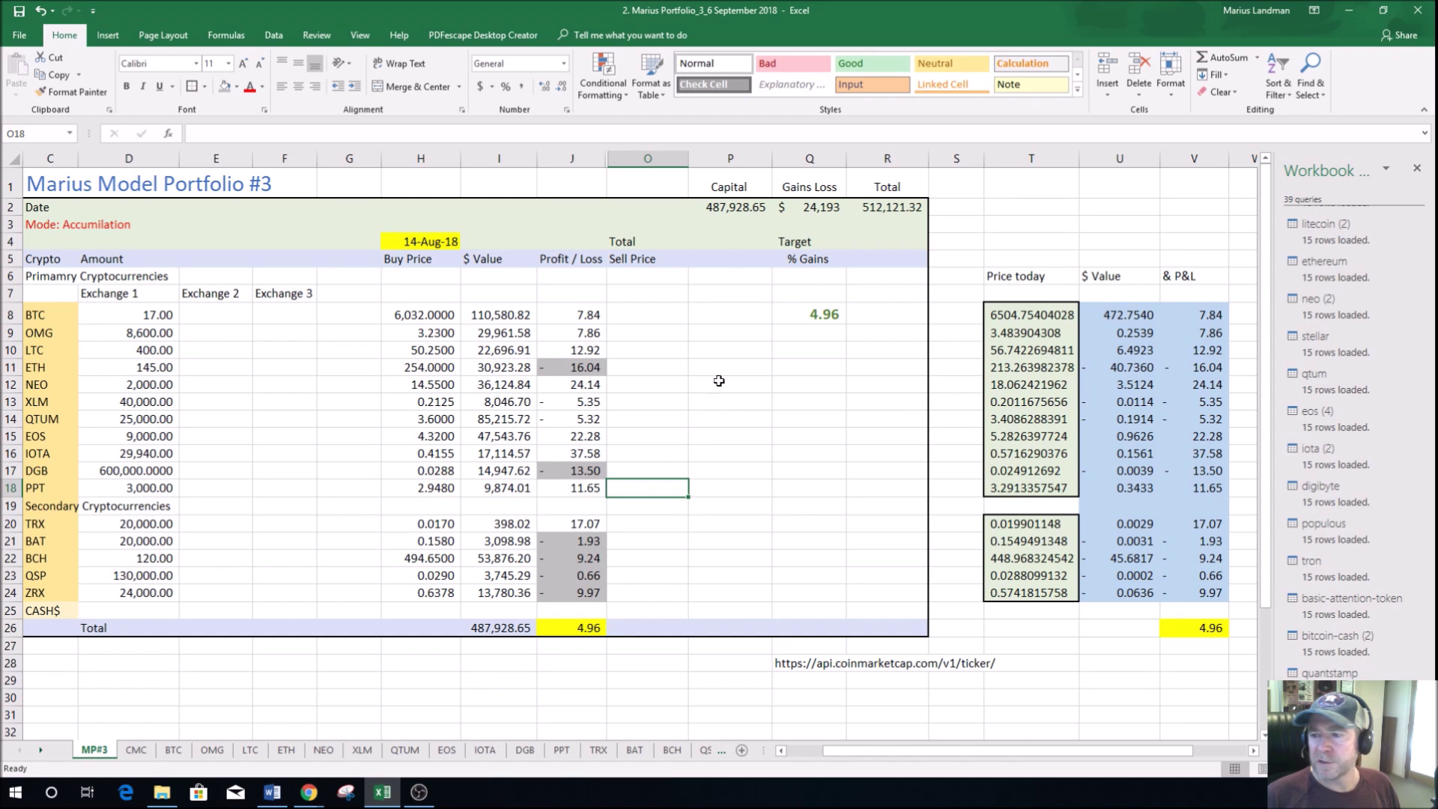